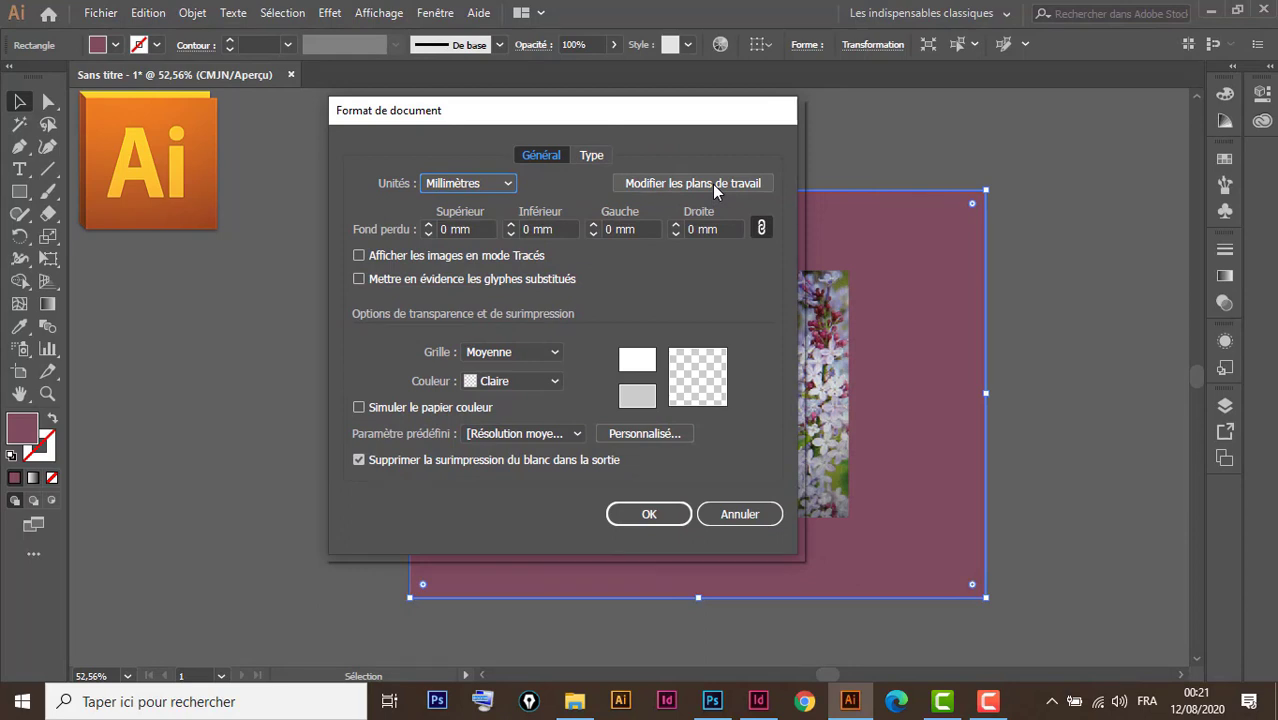
# Open artboard editing from the document setup, exit it, and lock the plum background rectangle
pyautogui.click(714, 184)
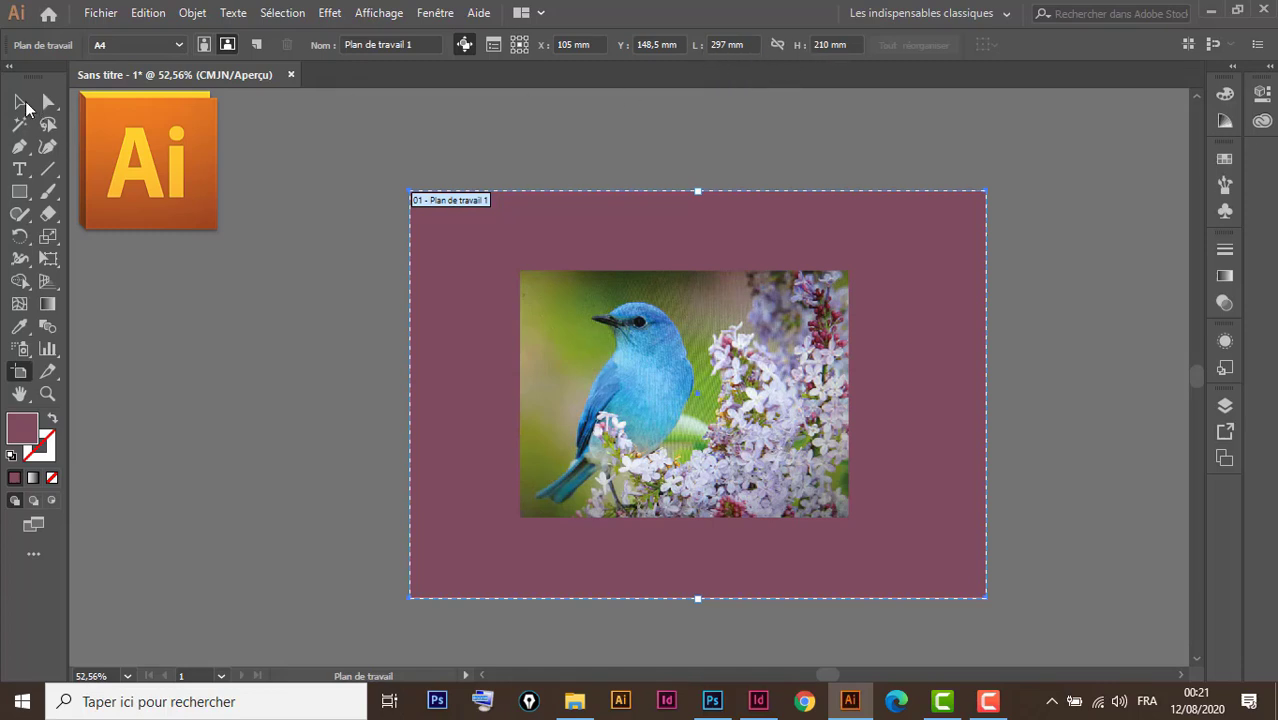
pyautogui.click(20, 102)
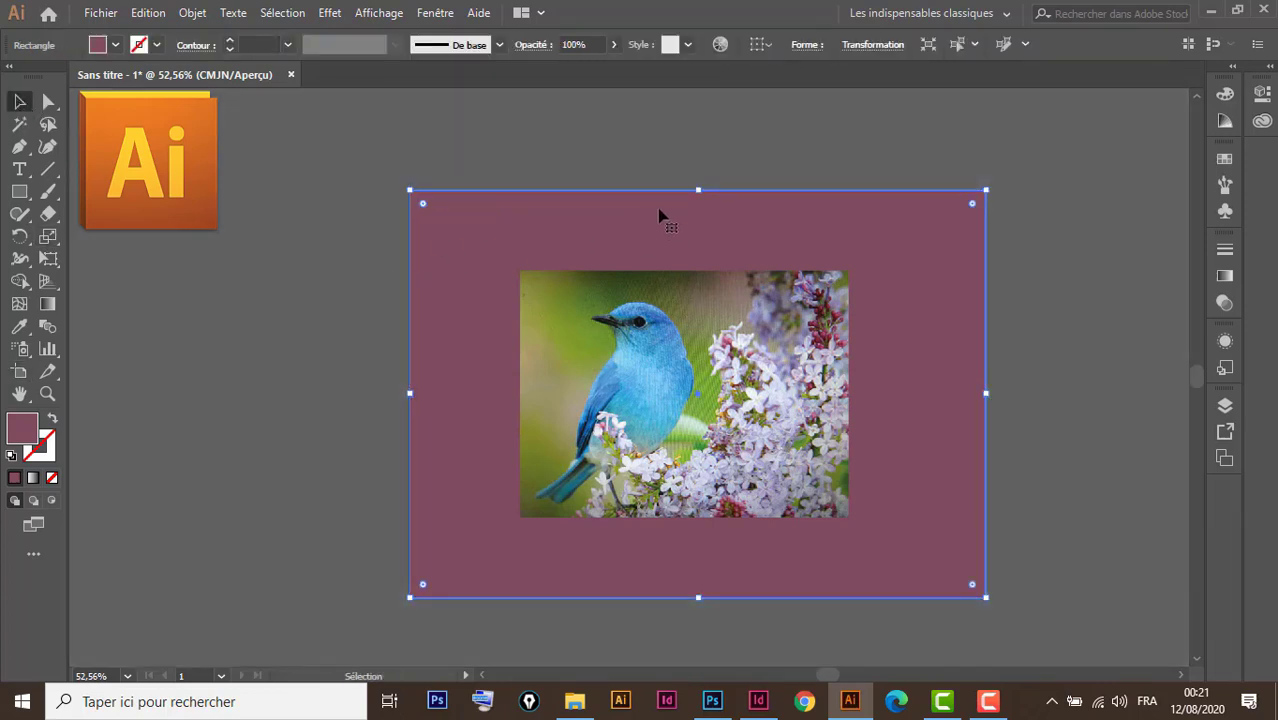
pyautogui.press('ctrl+KP_2')
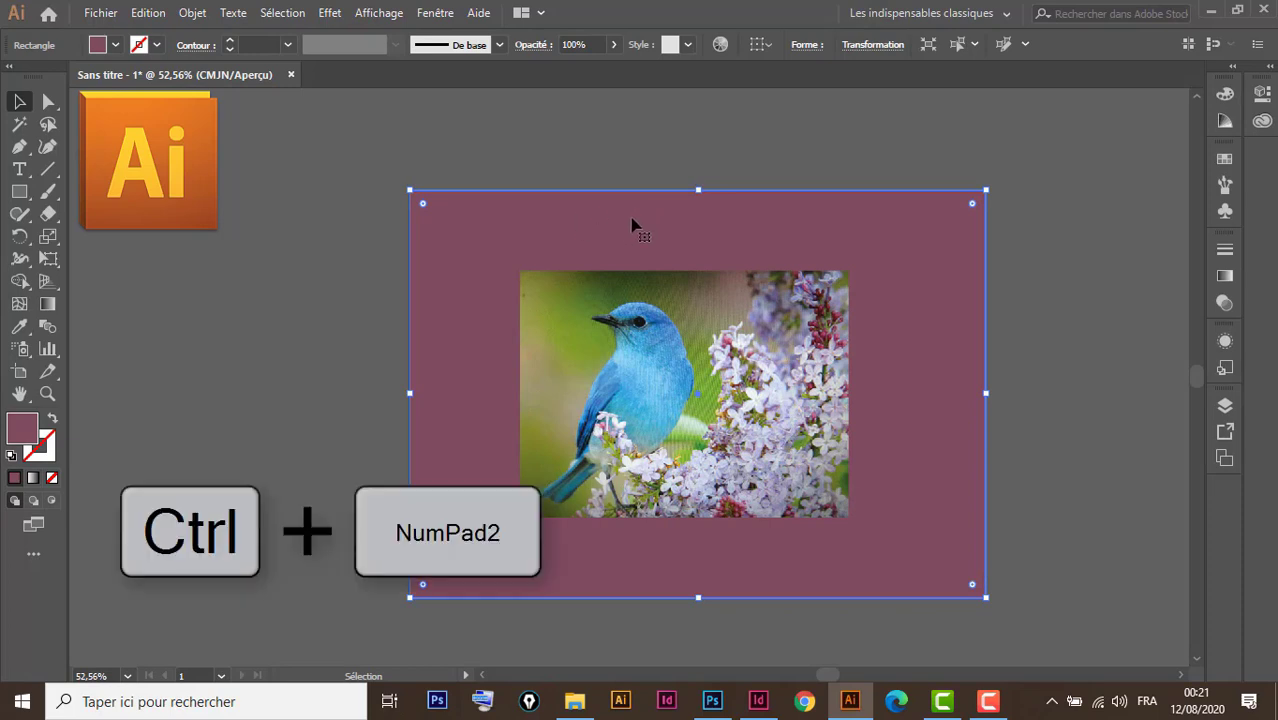
pyautogui.press('ctrl')
pyautogui.press('ctrl+KP_2')
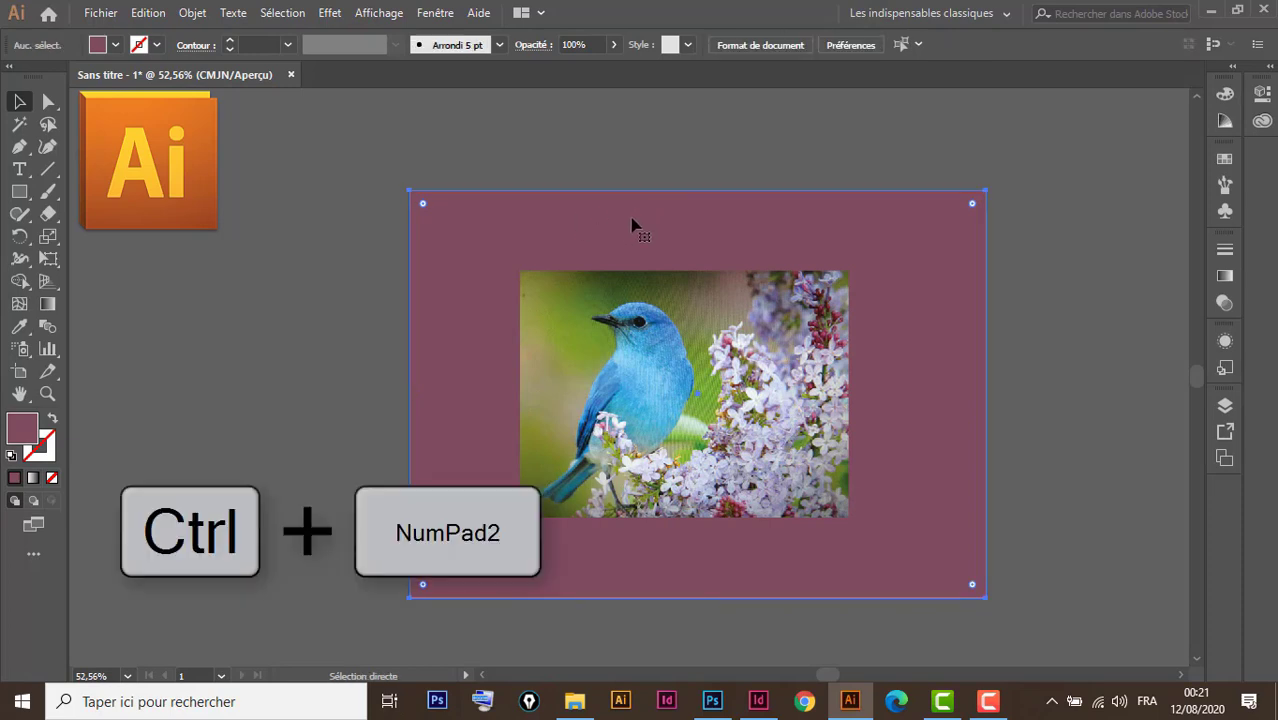
# Start a Contour progressif effect on the bird image and turn on its preview
pyautogui.click(682, 336)
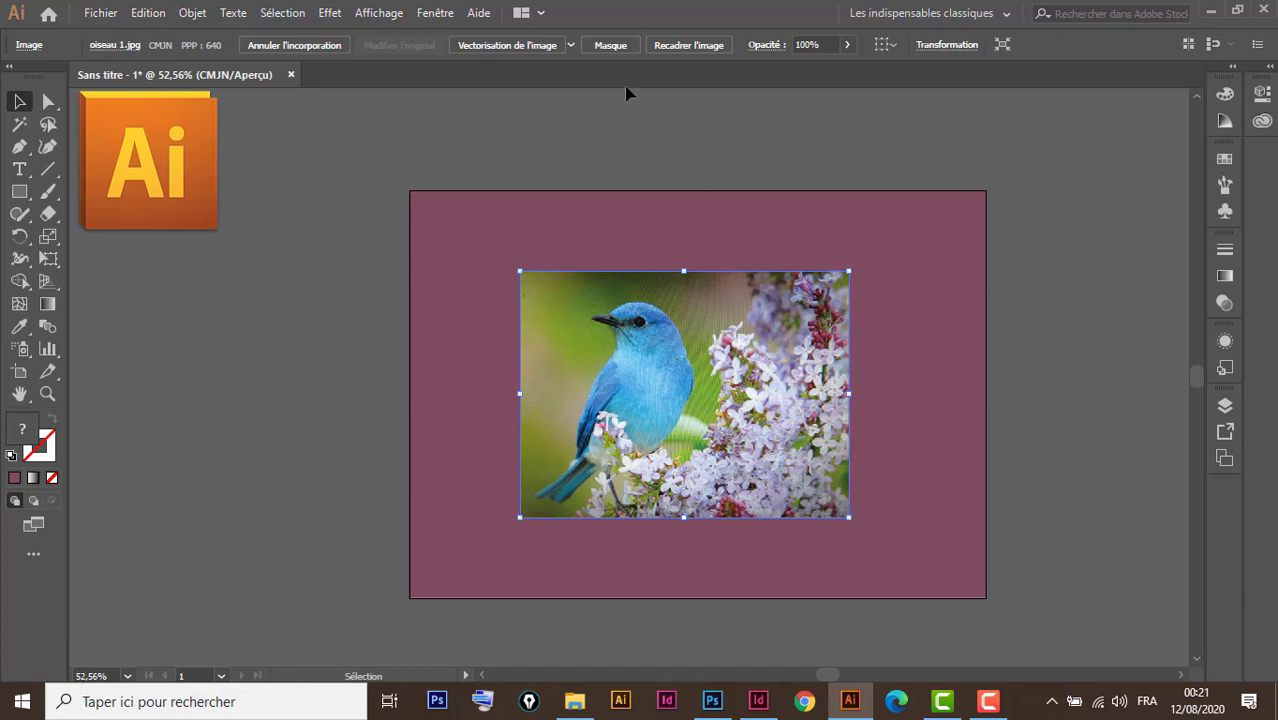
pyautogui.click(331, 14)
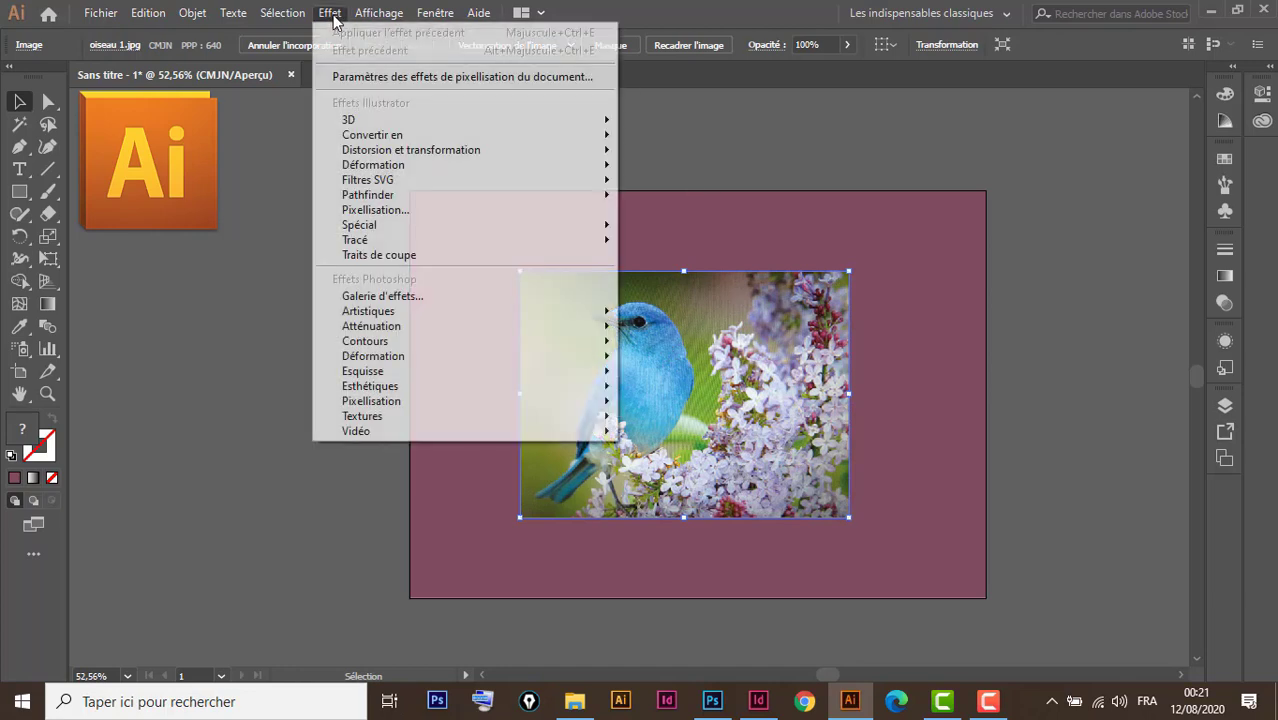
pyautogui.moveTo(414, 233)
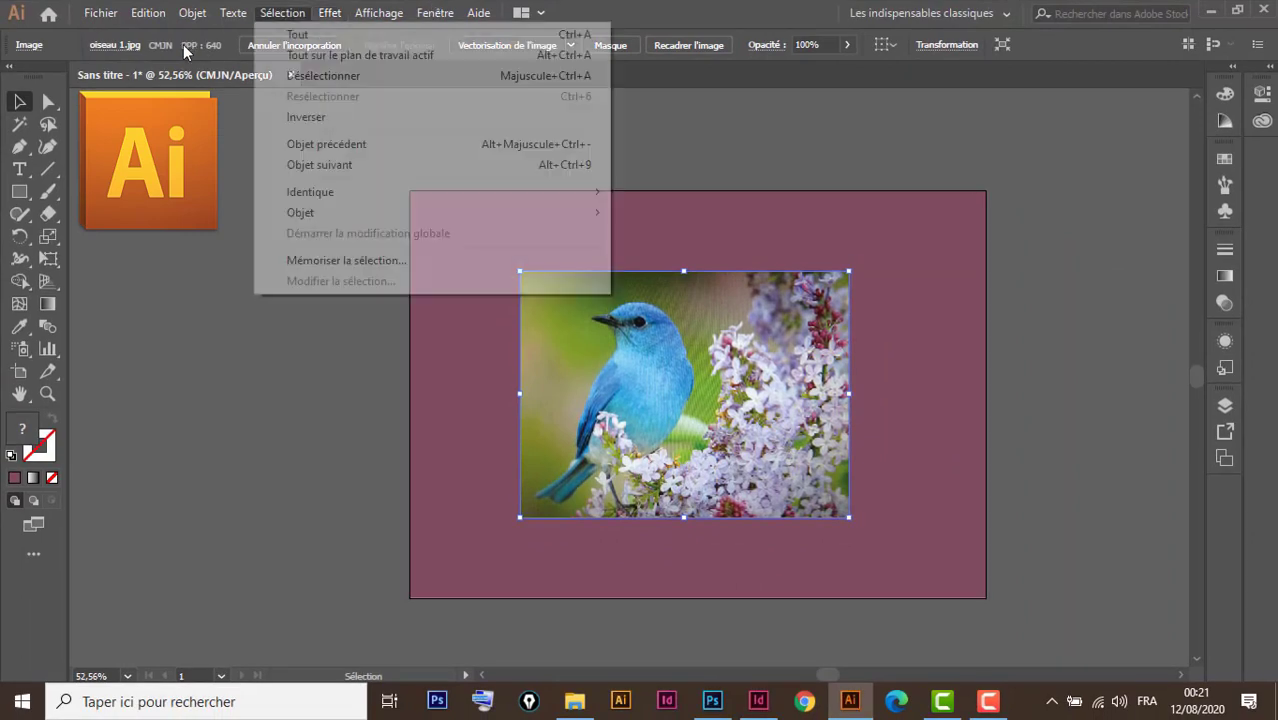
pyautogui.moveTo(324, 19)
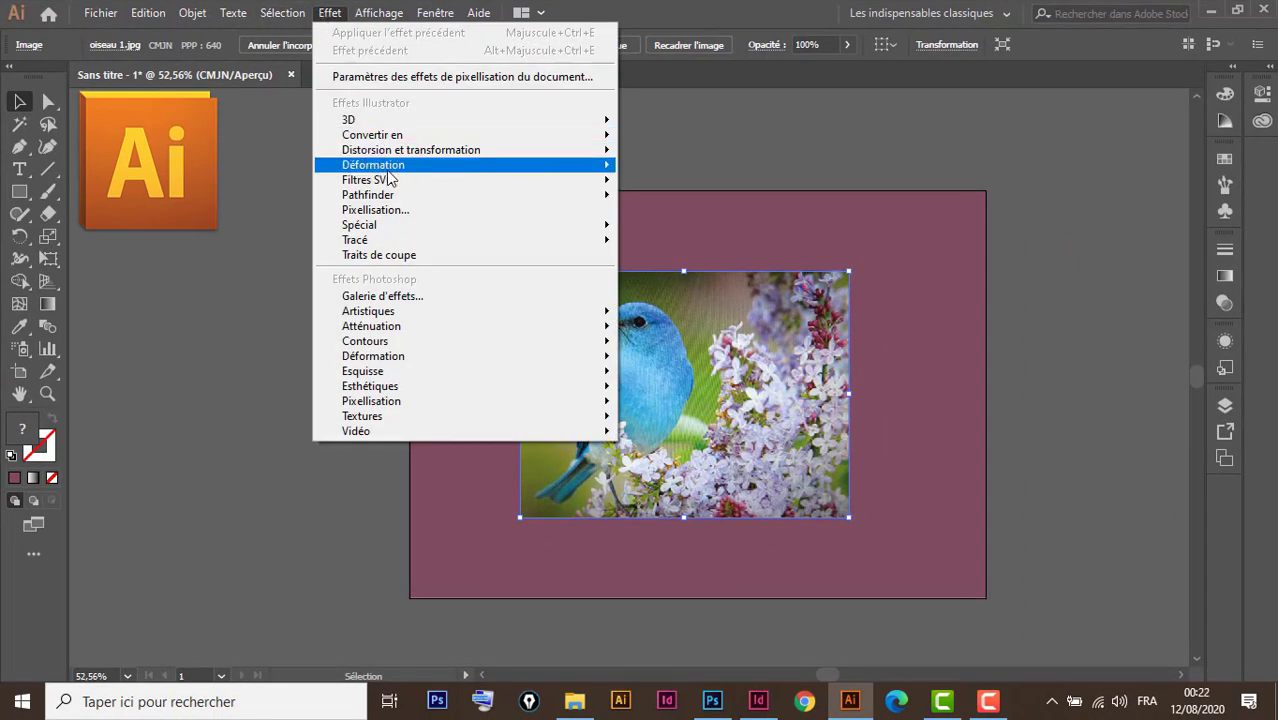
pyautogui.moveTo(408, 228)
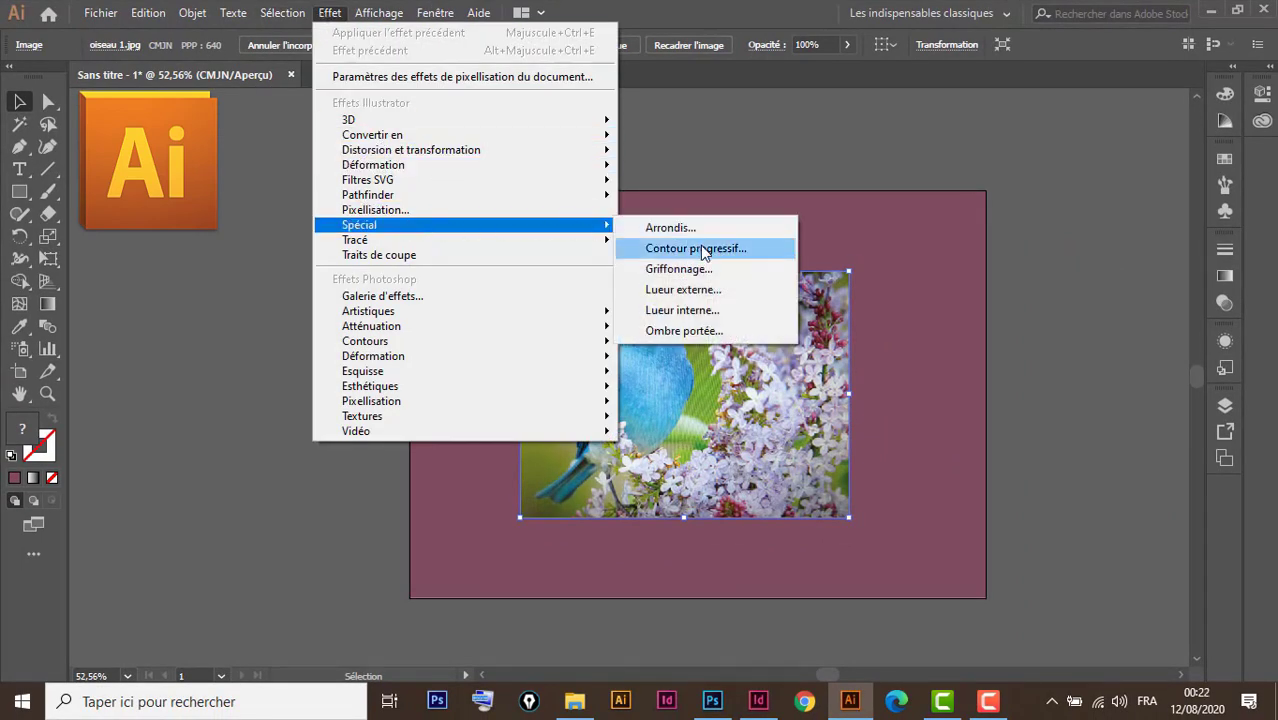
pyautogui.click(703, 248)
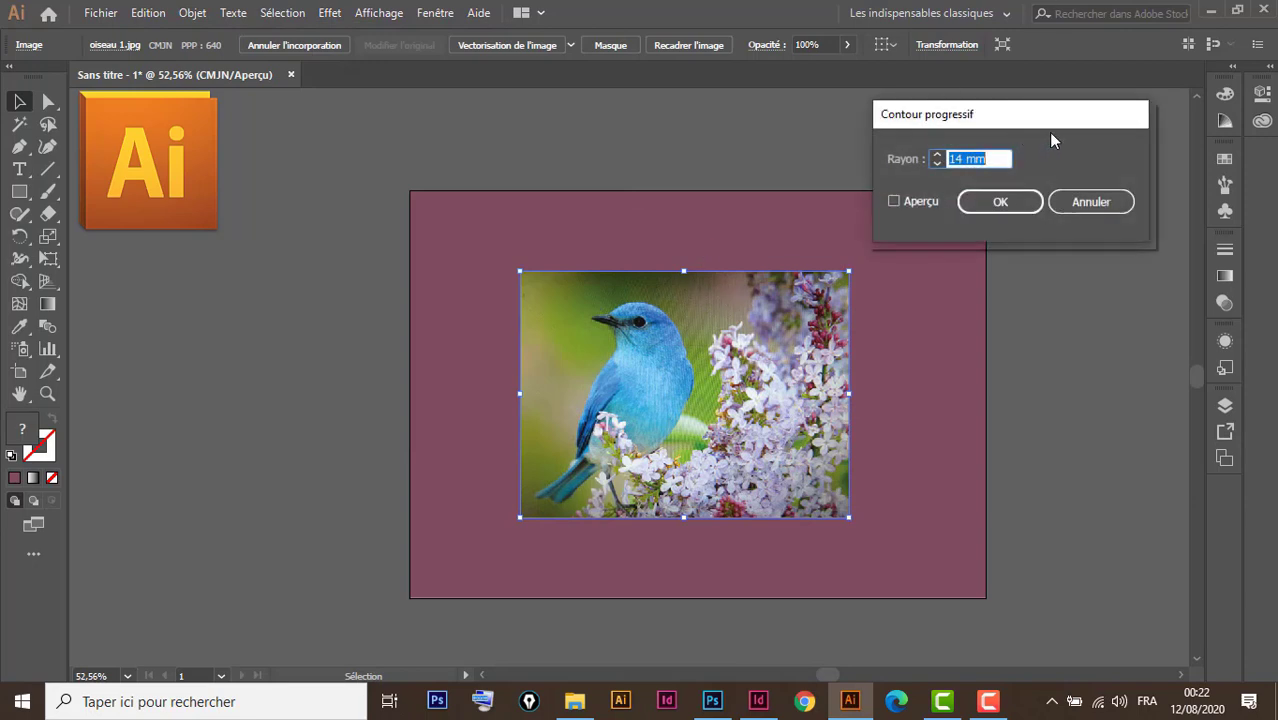
pyautogui.moveTo(1050, 125); pyautogui.dragTo(341, 203)
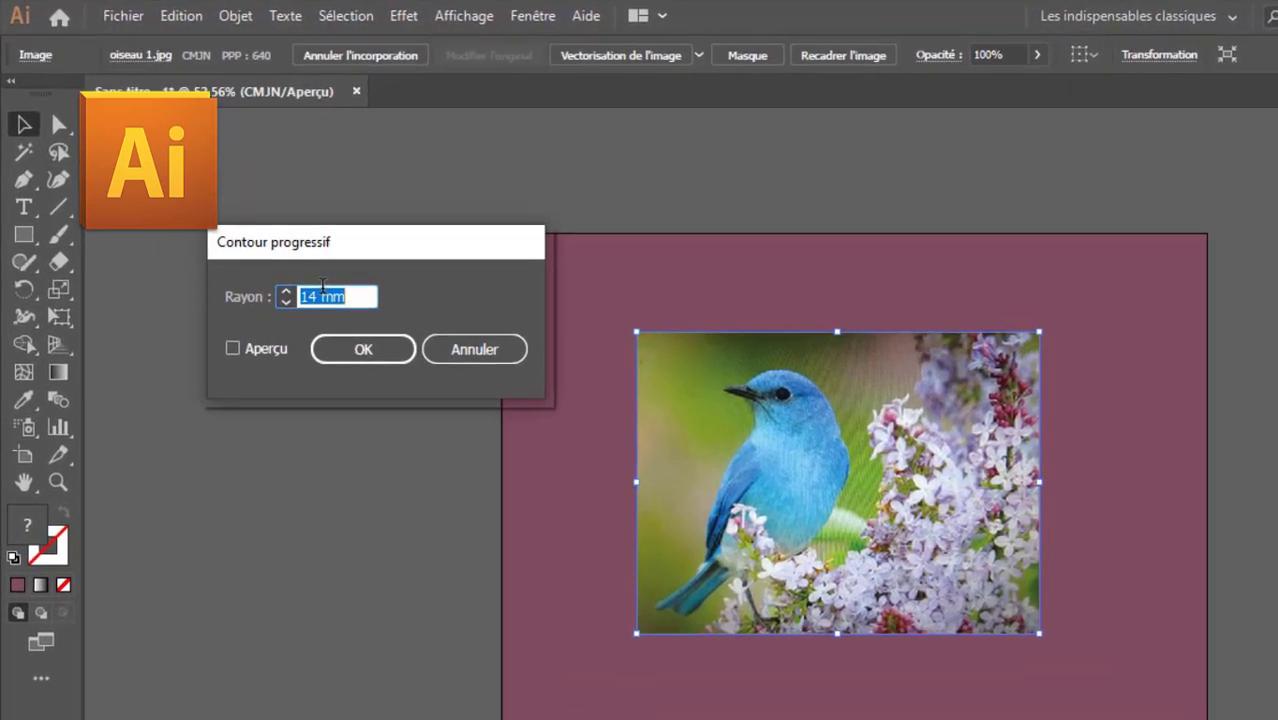
pyautogui.click(234, 354)
pyautogui.click(234, 350)
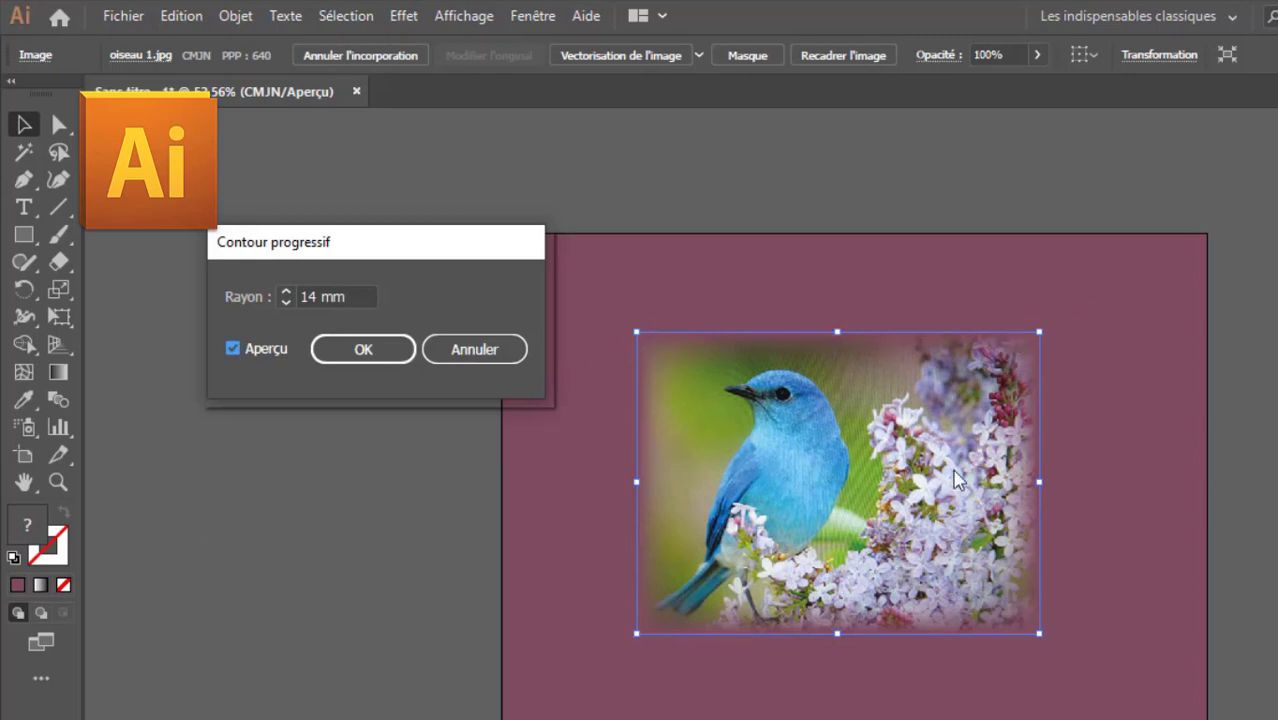
# Raise the Contour progressif radius to 39 mm to test a wider fade around the bird image
pyautogui.click(287, 297)
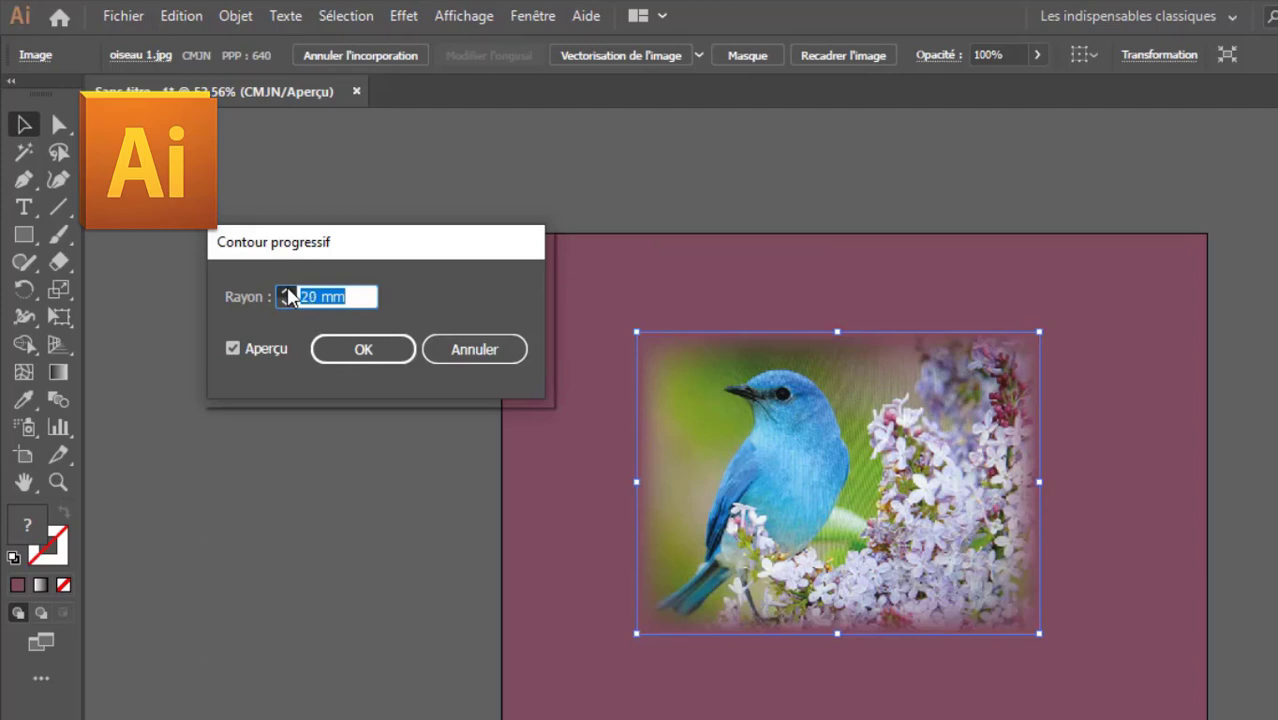
pyautogui.click(286, 292)
pyautogui.click(286, 291)
pyautogui.press('Up')
pyautogui.press('Up')
pyautogui.press('Up')
pyautogui.press('Up')
pyautogui.press('Up')
pyautogui.press('Up')
pyautogui.press('Up')
pyautogui.press('Up')
pyautogui.press('Up')
pyautogui.click(286, 291)
pyautogui.click(286, 291)
pyautogui.click(286, 291)
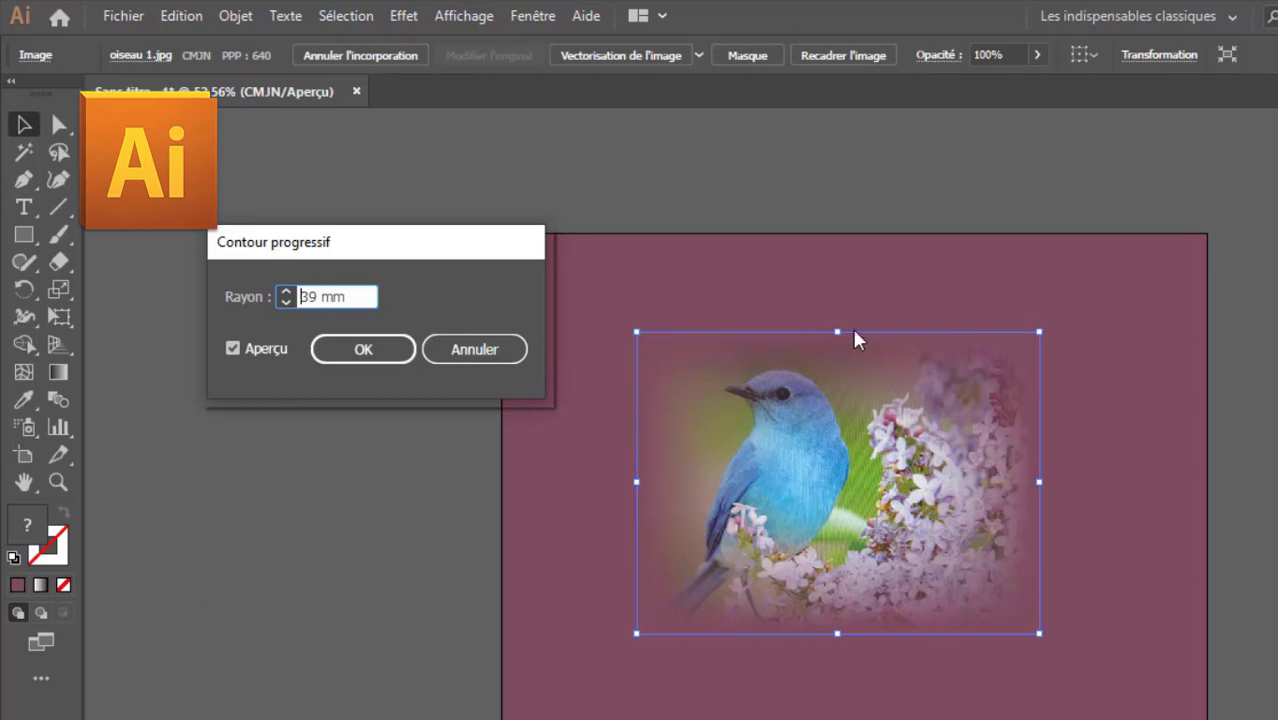
# Reduce the Contour progressif radius to 31 mm and apply the effect to the bird image
pyautogui.click(287, 303)
pyautogui.click(286, 302)
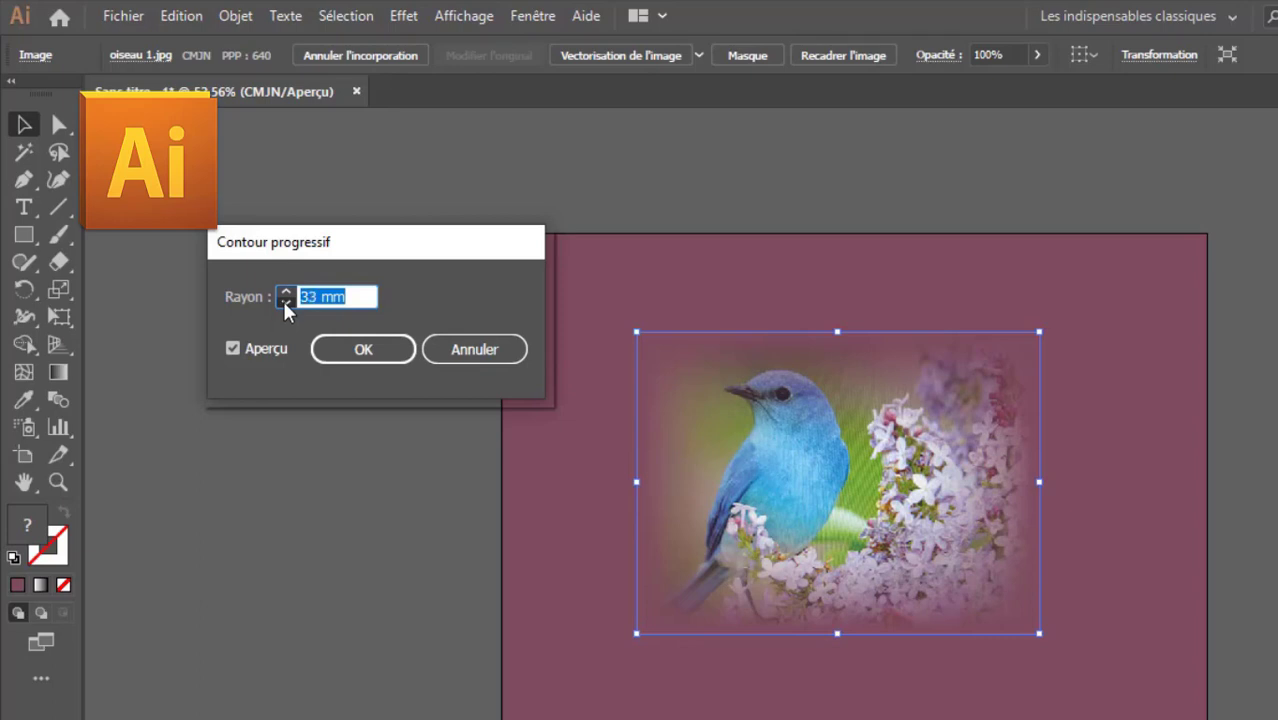
pyautogui.click(286, 302)
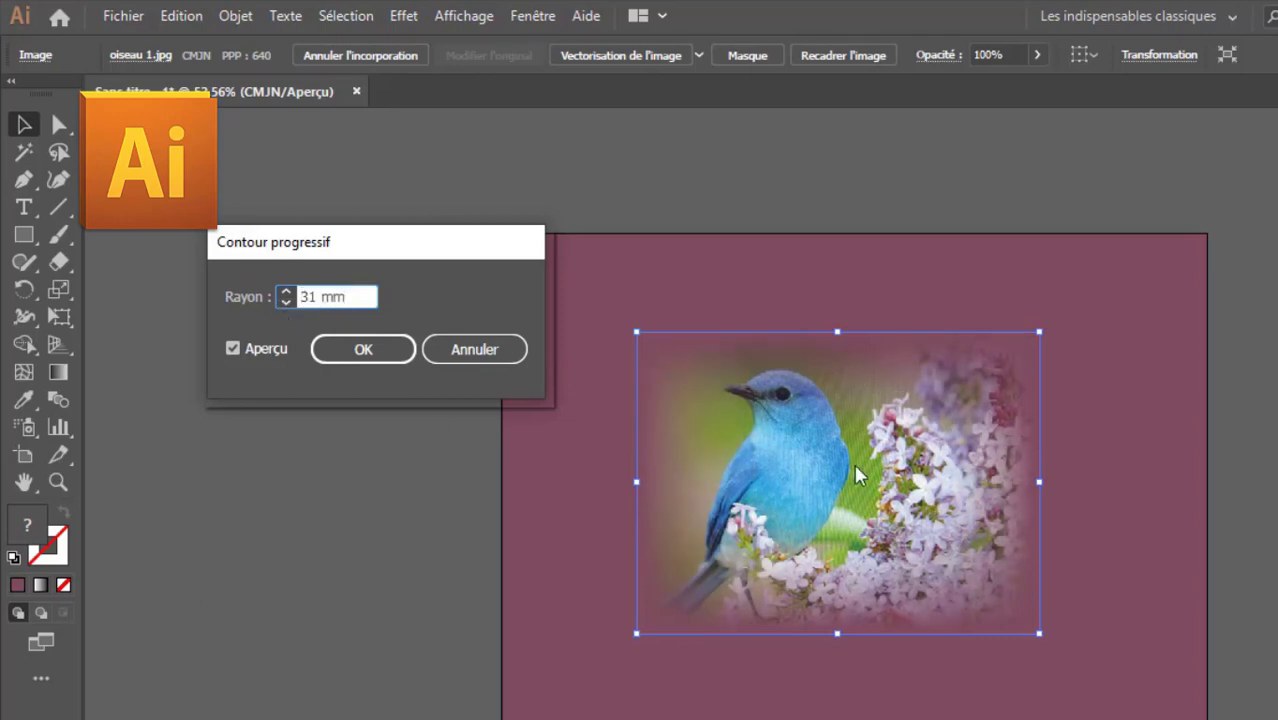
pyautogui.click(382, 353)
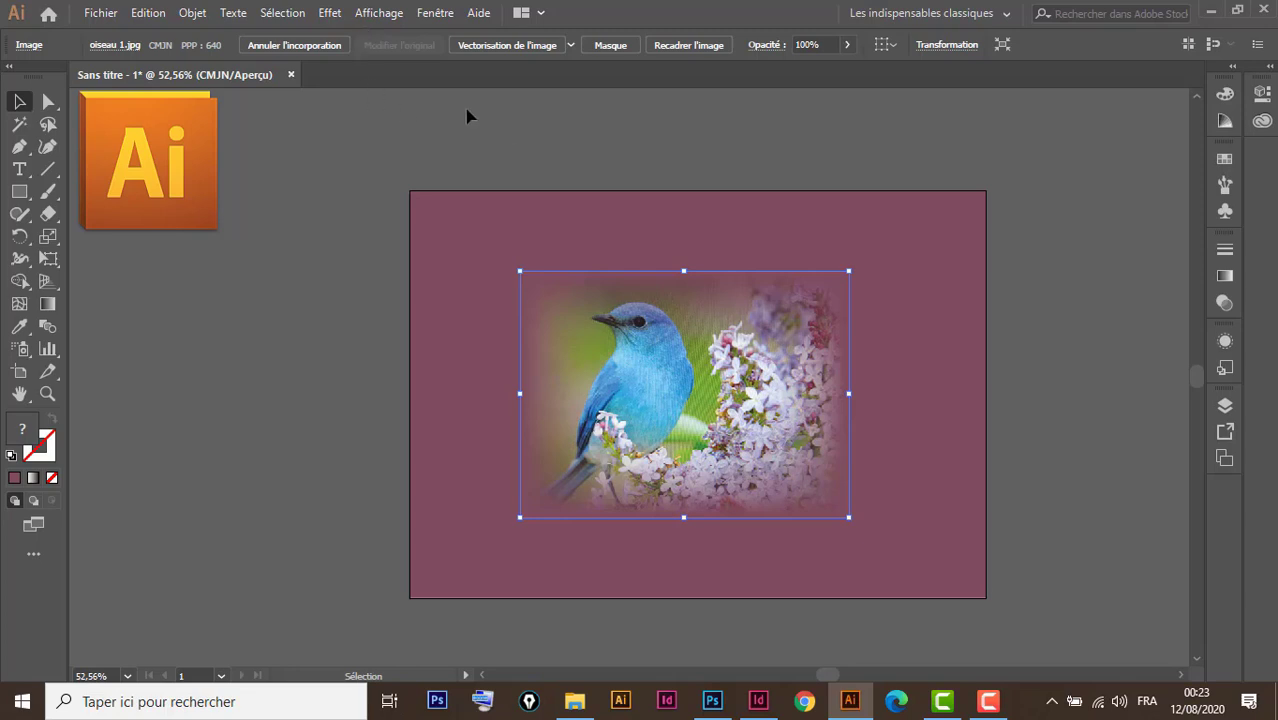
pyautogui.click(331, 13)
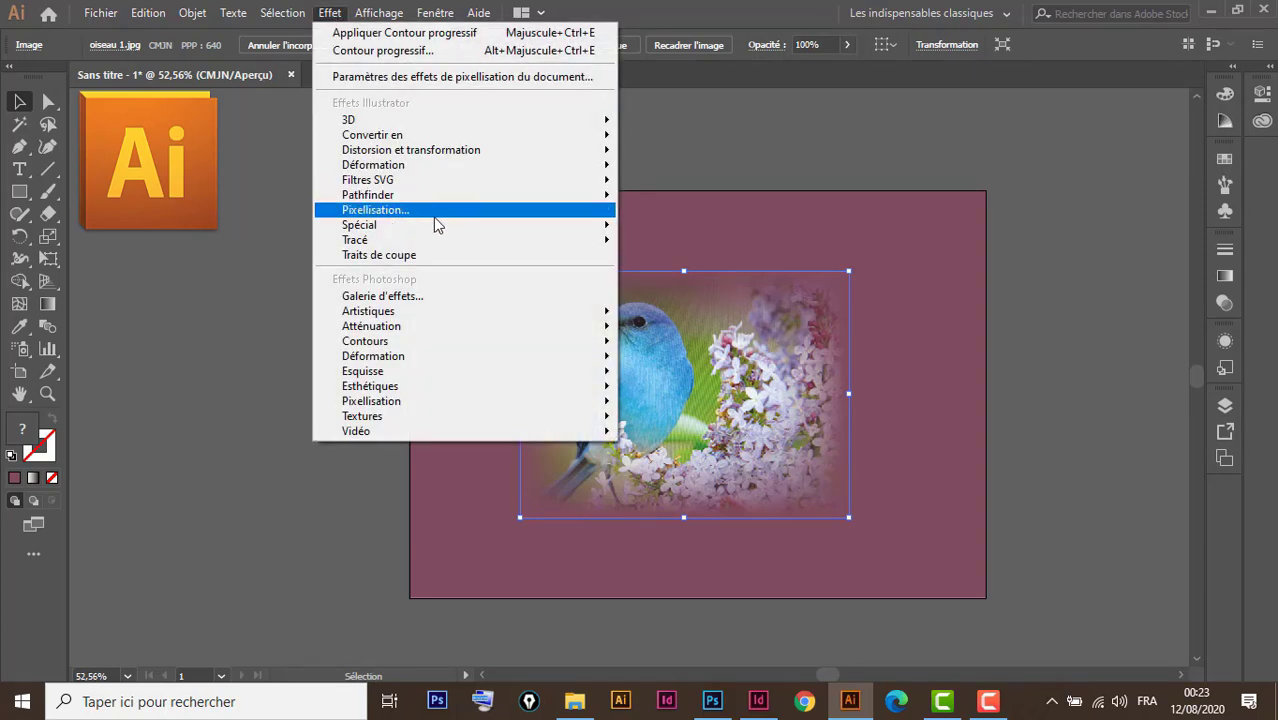
pyautogui.moveTo(412, 228)
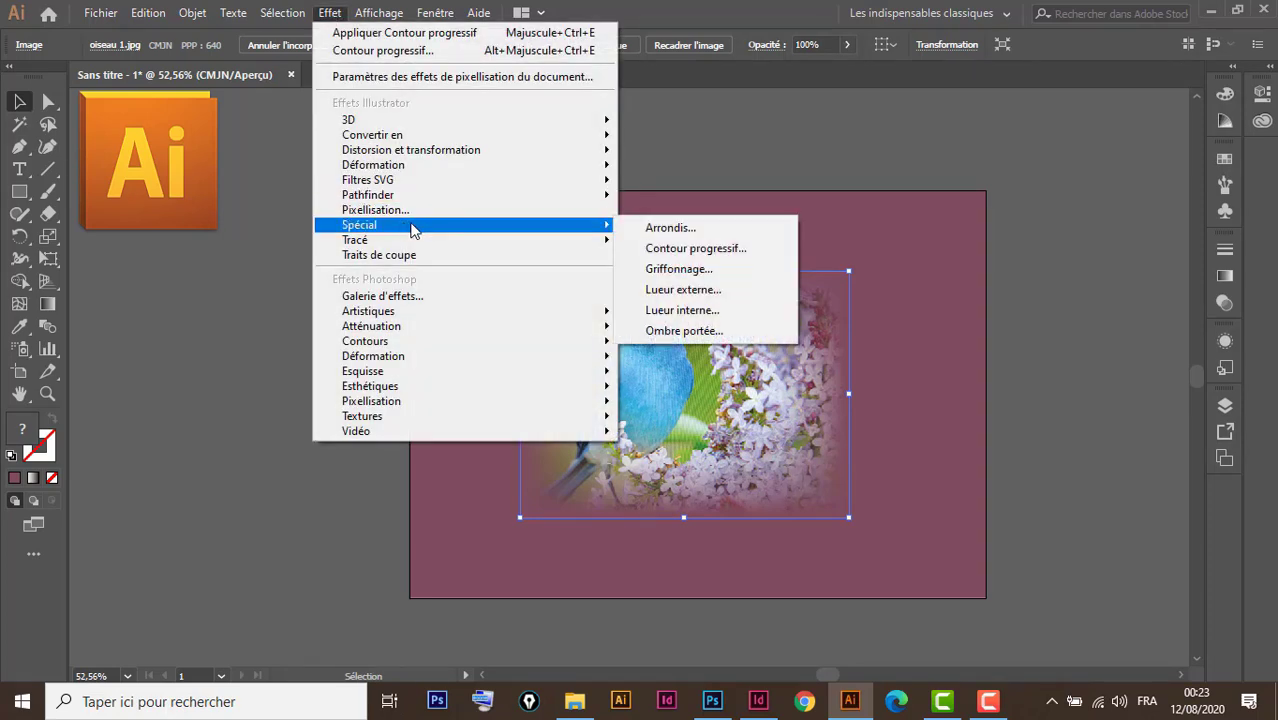
pyautogui.click(735, 250)
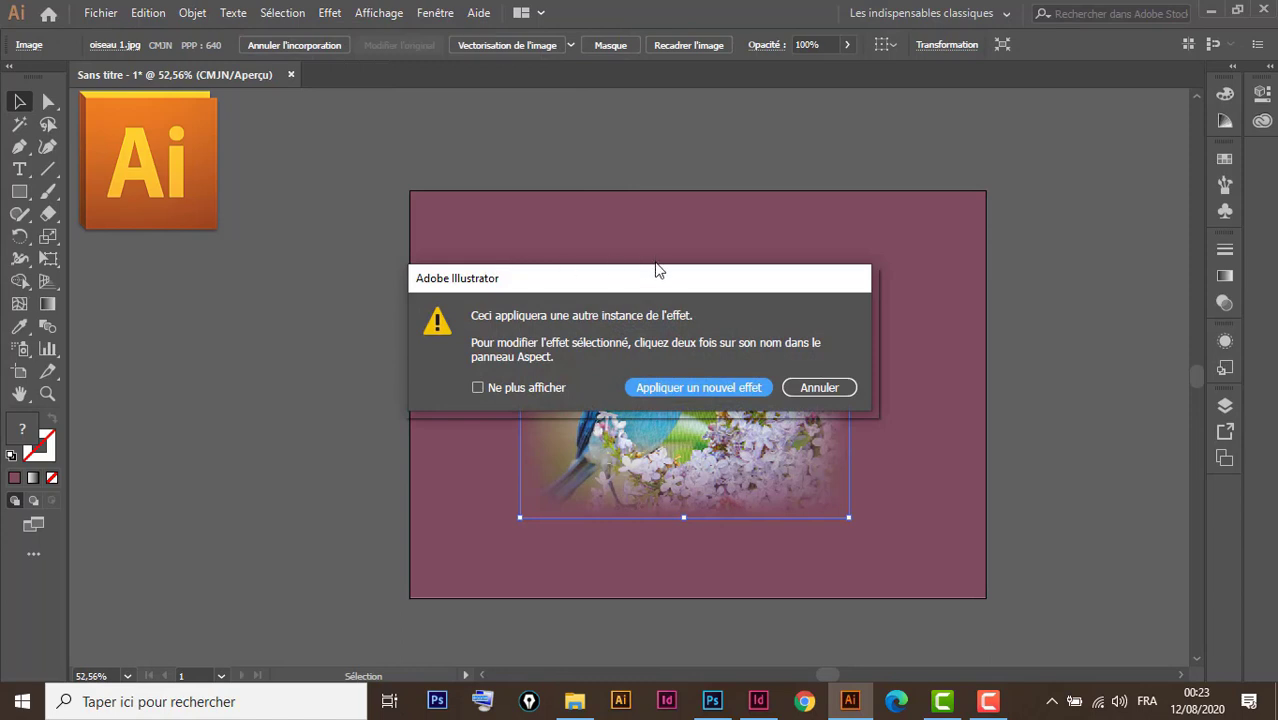
pyautogui.moveTo(657, 279); pyautogui.dragTo(358, 123)
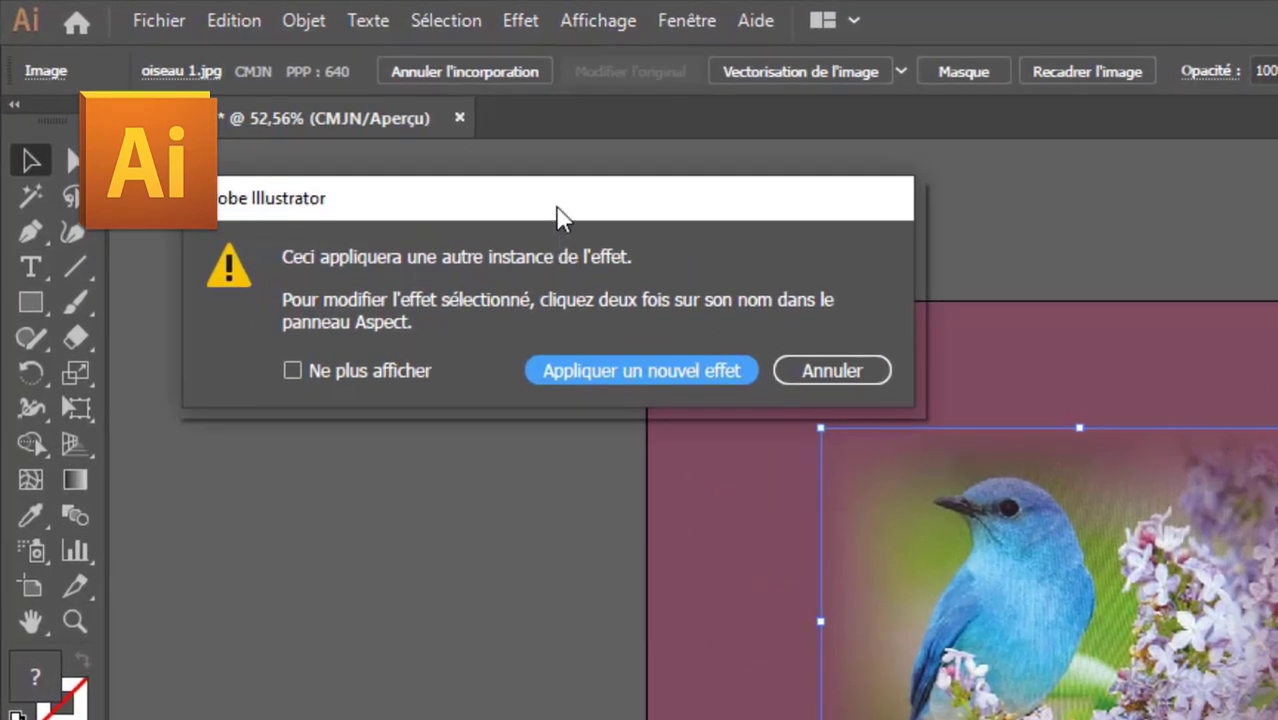
pyautogui.moveTo(559, 214); pyautogui.dragTo(568, 200)
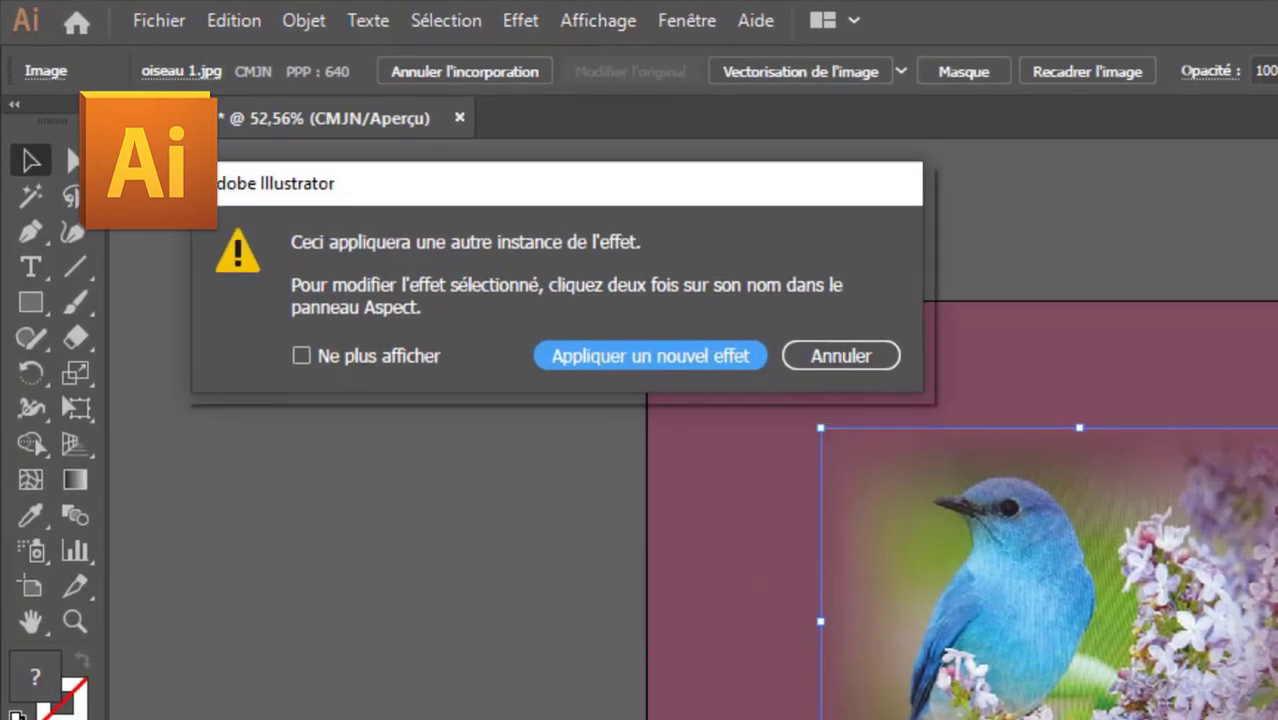
pyautogui.click(850, 357)
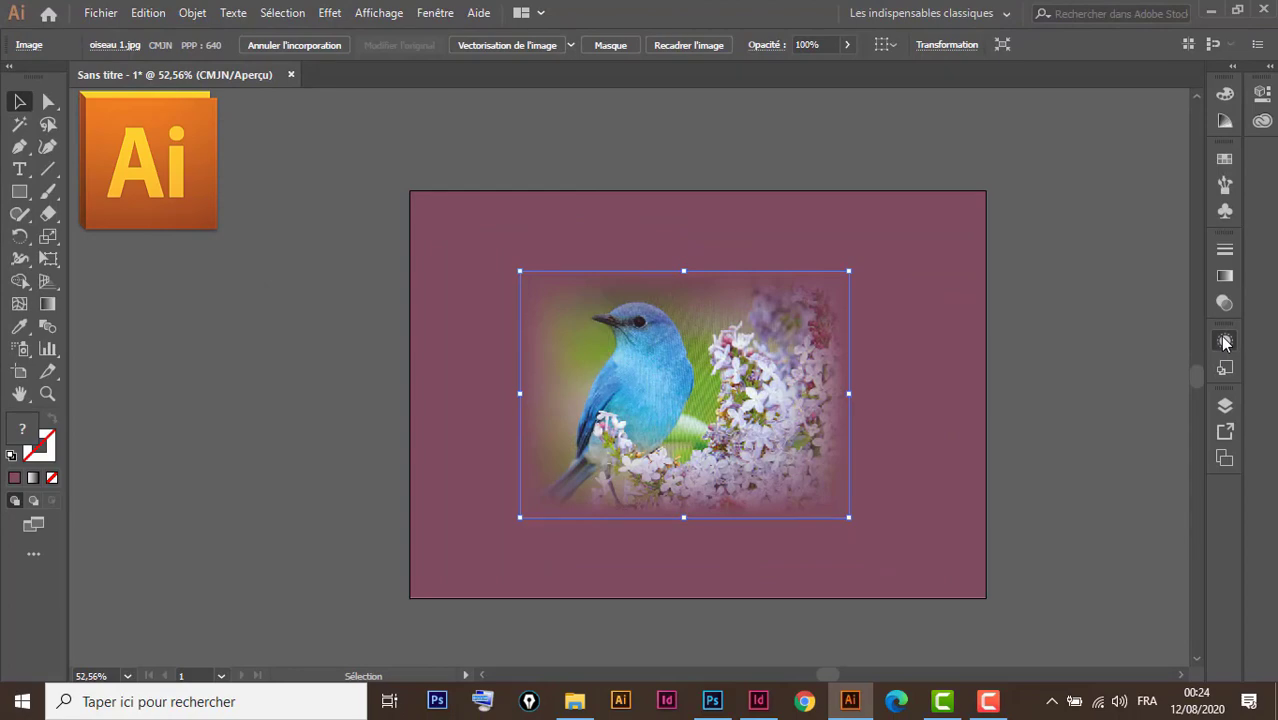
# Edit the bird image's existing Contour progressif effect through its appearance attributes, setting the radius to 27 mm
pyautogui.click(1225, 341)
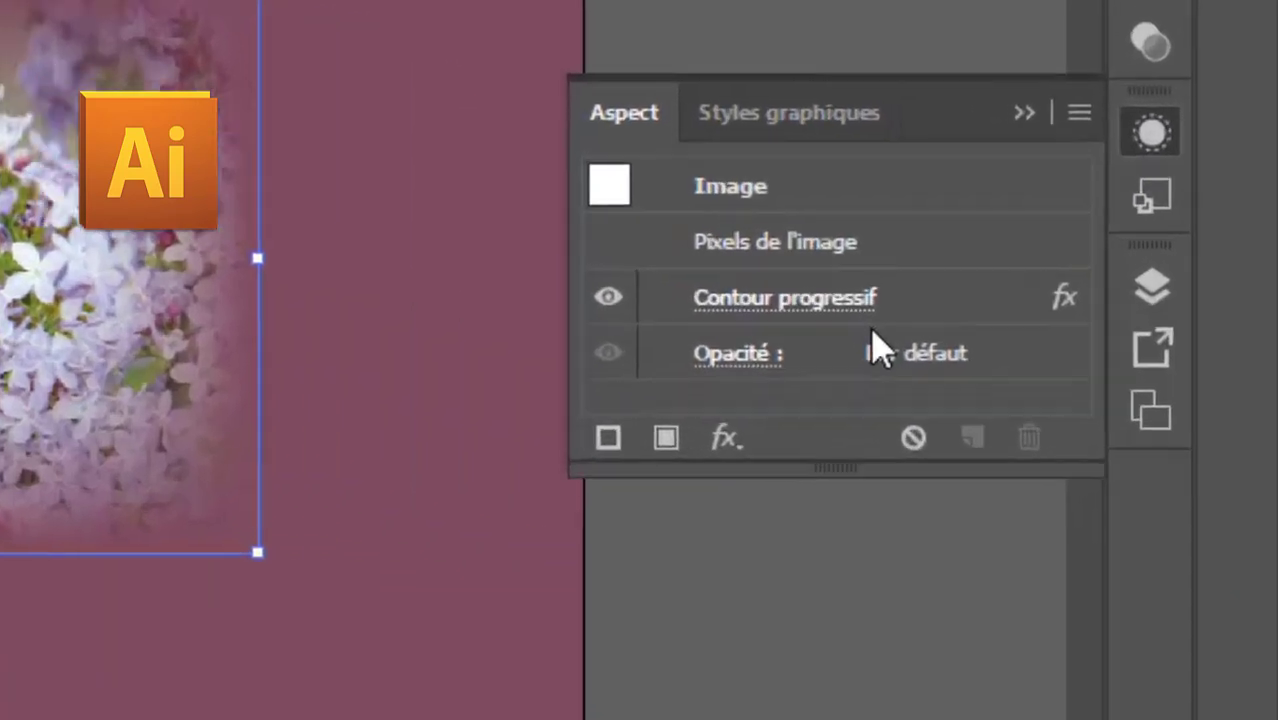
pyautogui.click(785, 293)
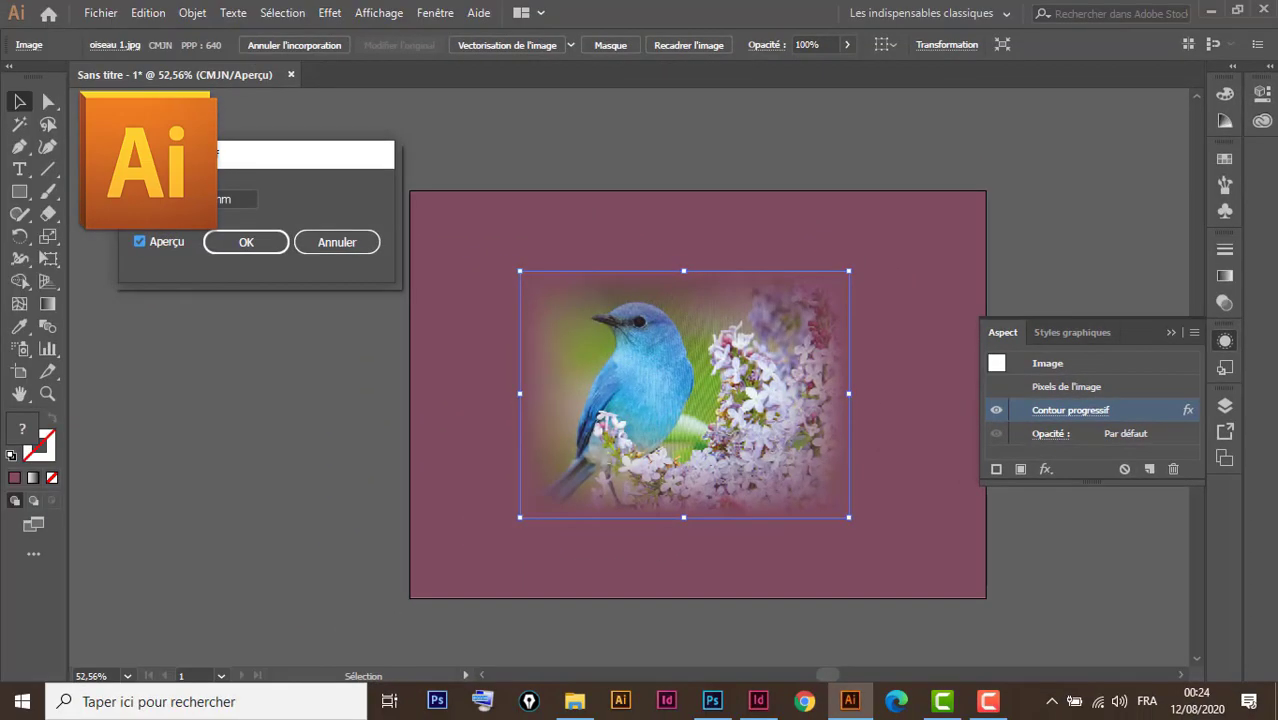
pyautogui.click(207, 199)
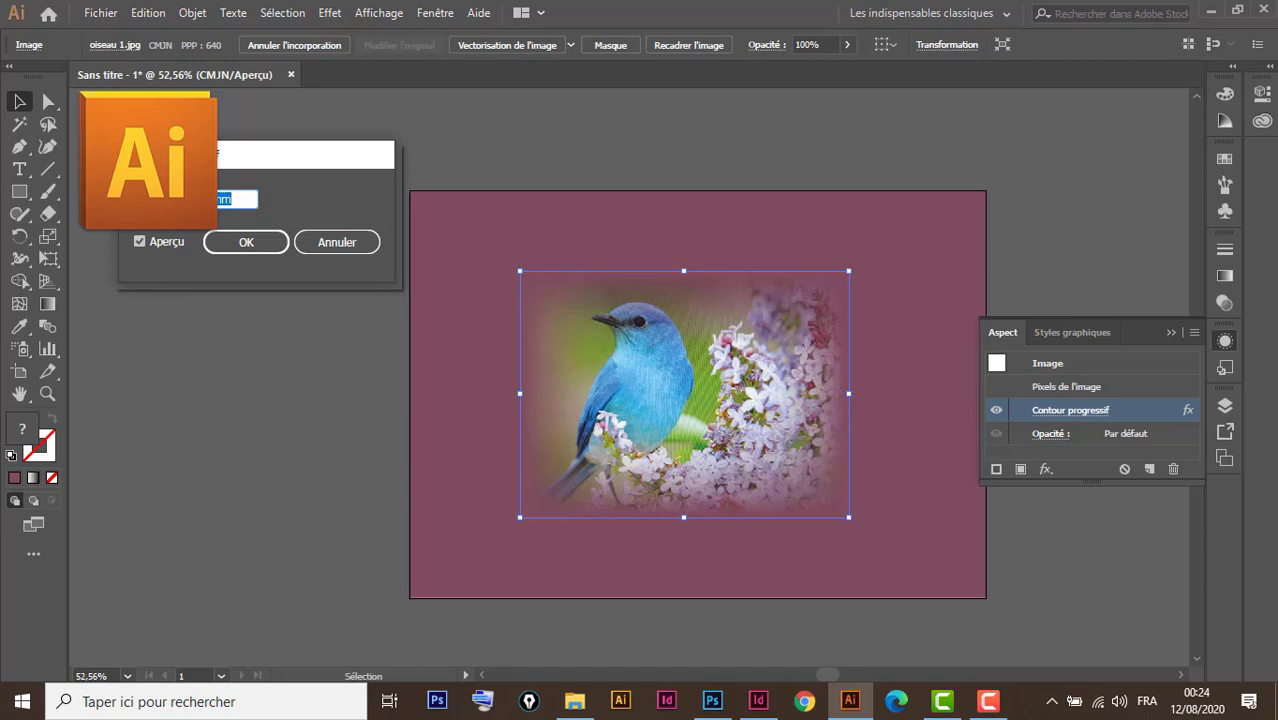
pyautogui.click(250, 246)
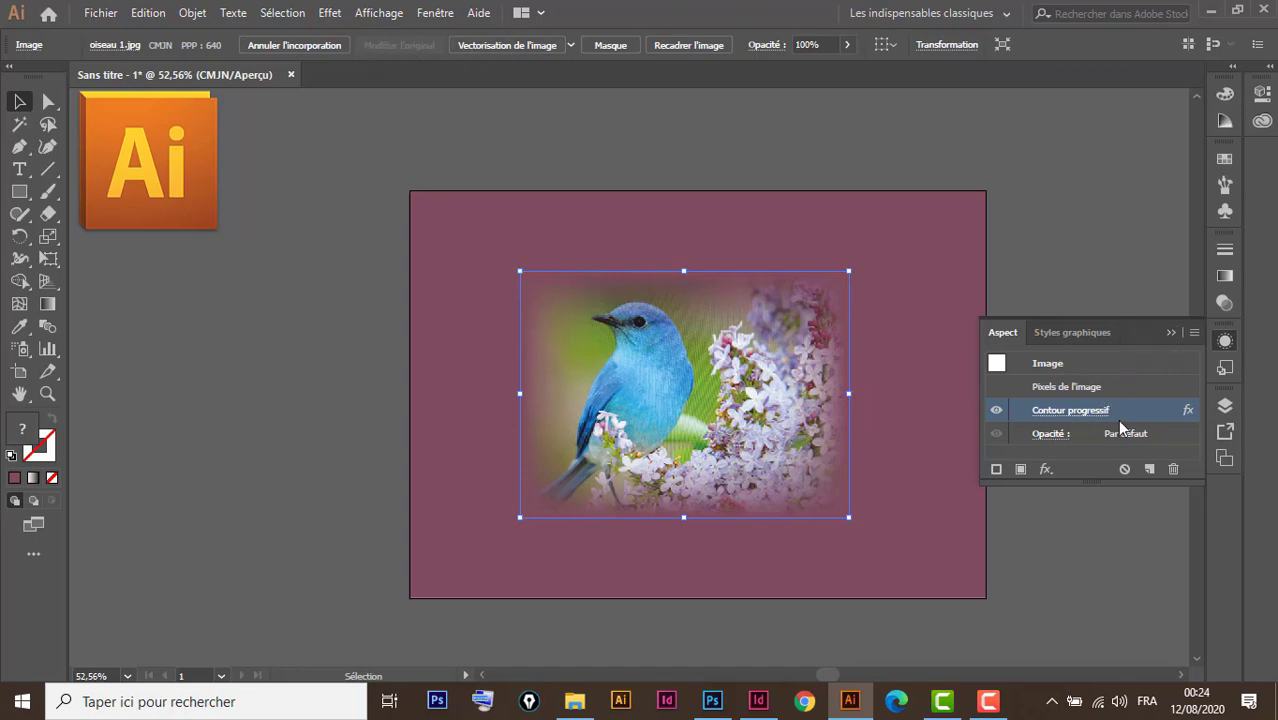
pyautogui.click(1171, 333)
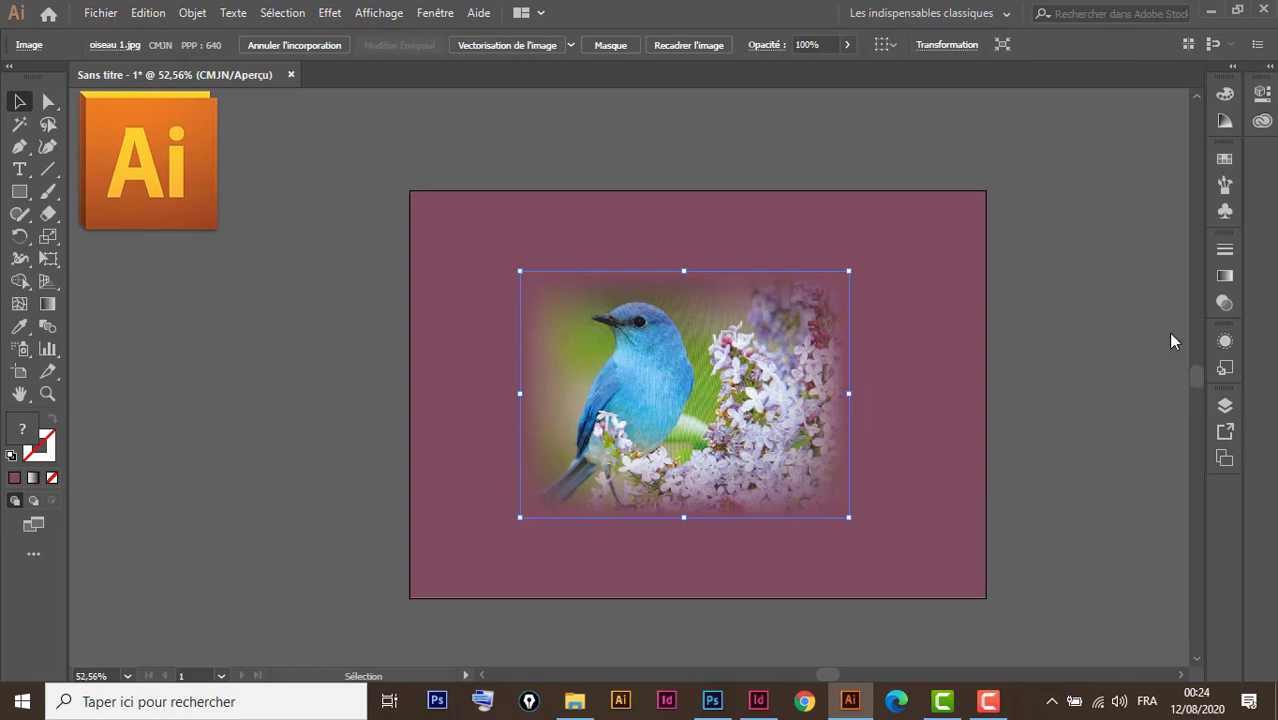
pyautogui.click(335, 15)
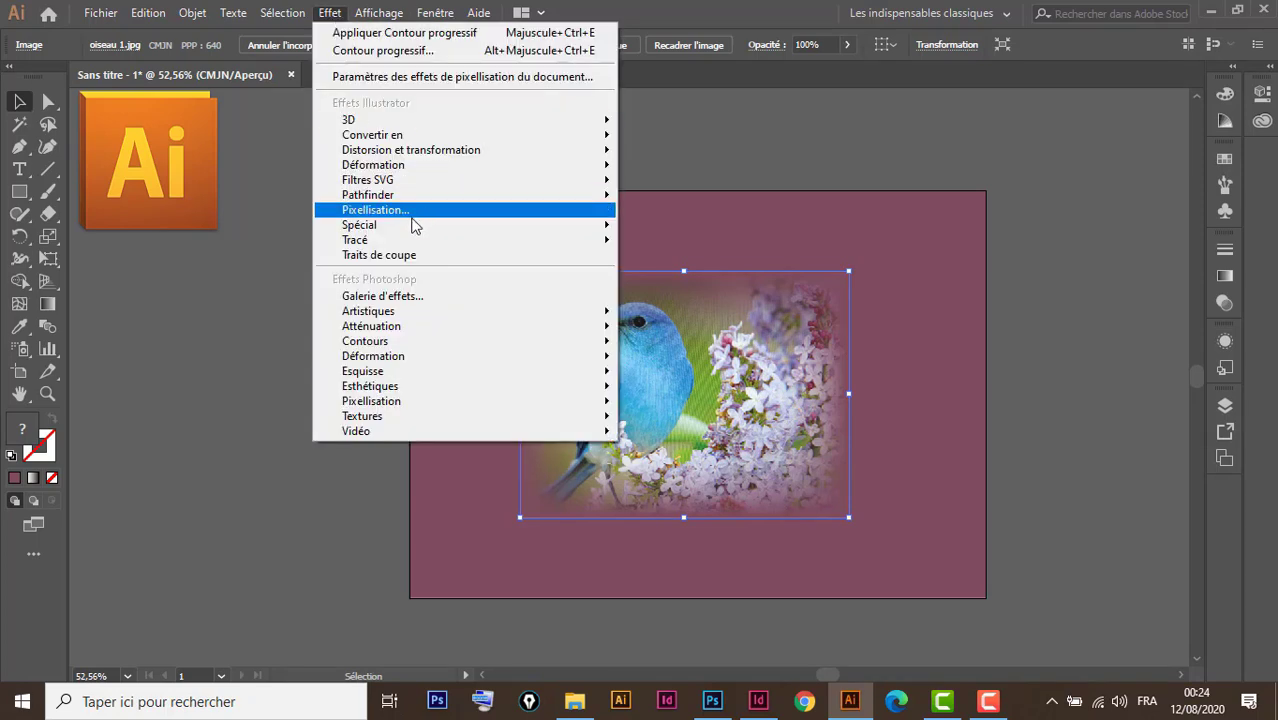
pyautogui.moveTo(412, 226)
pyautogui.click(722, 248)
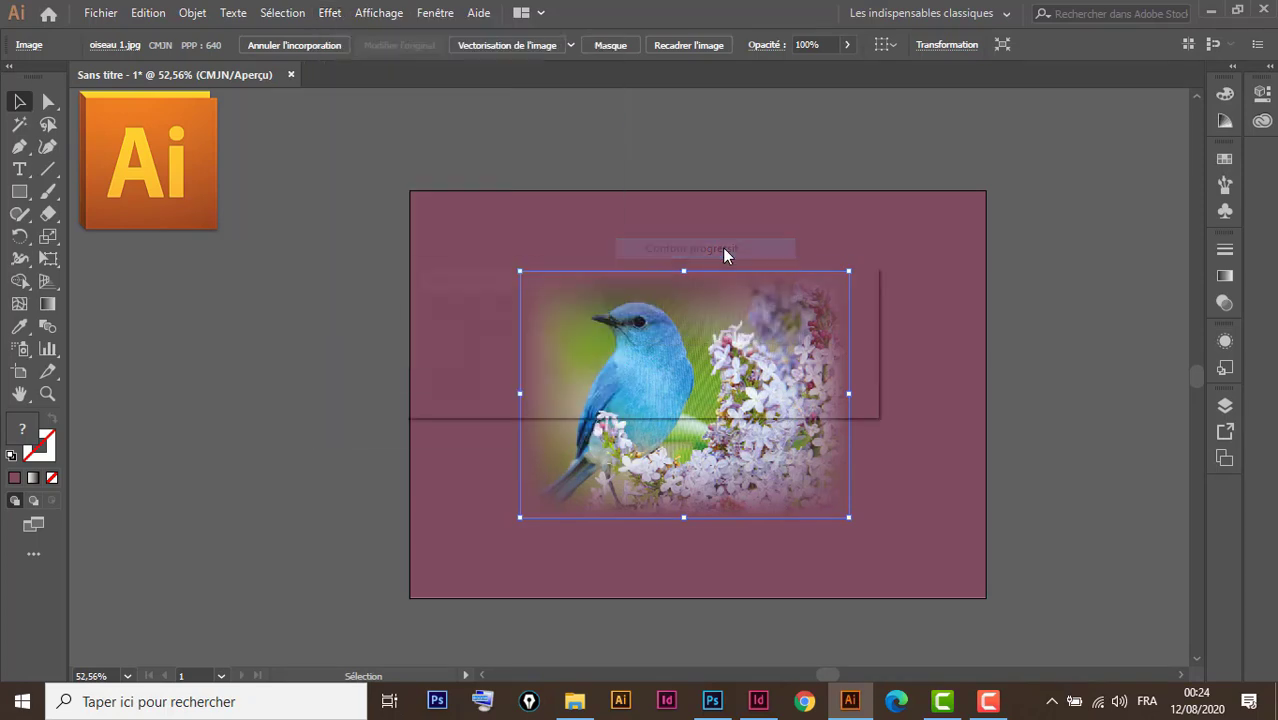
pyautogui.moveTo(656, 274); pyautogui.dragTo(406, 150)
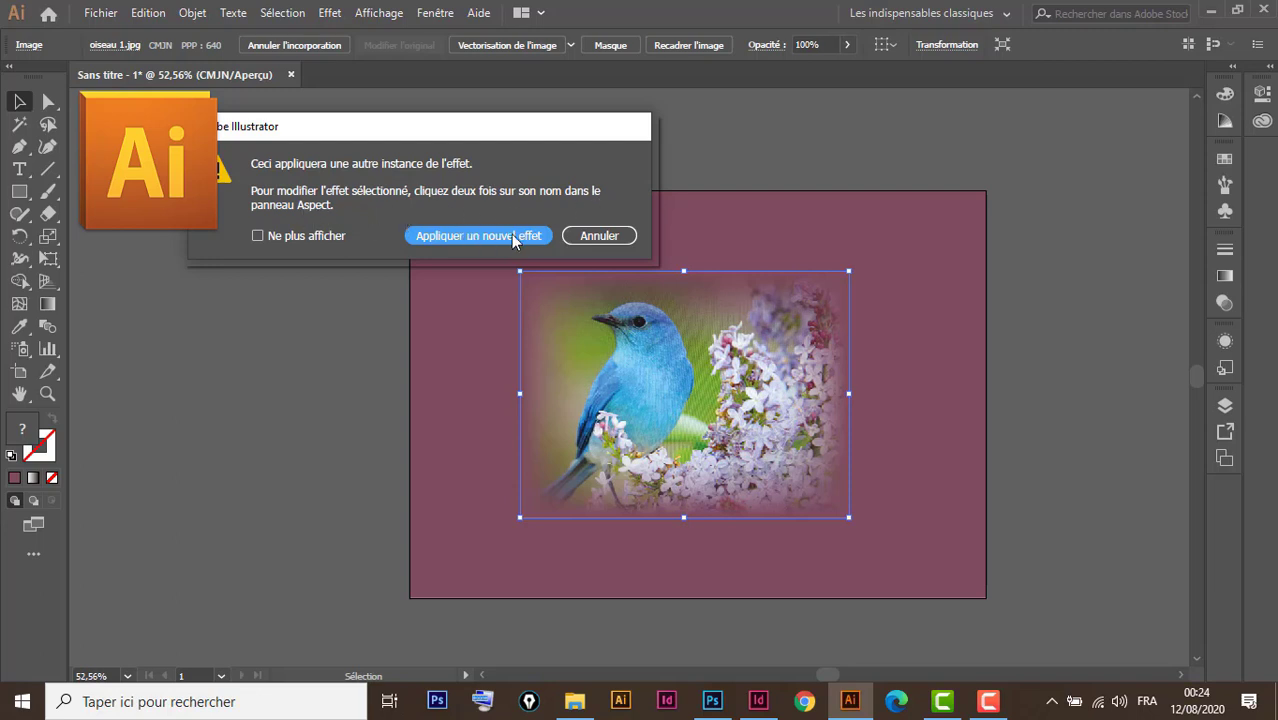
pyautogui.click(600, 236)
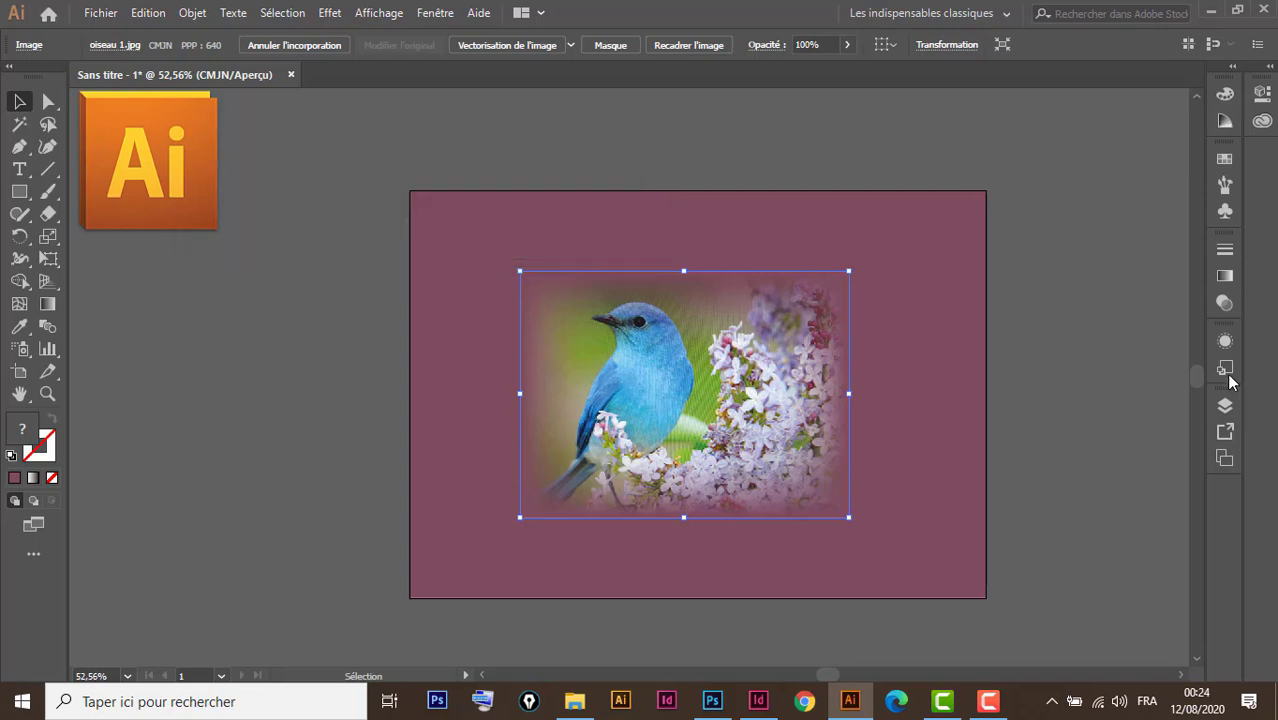
# Review the bird image's Contour progressif settings through its appearance attributes
pyautogui.click(1225, 340)
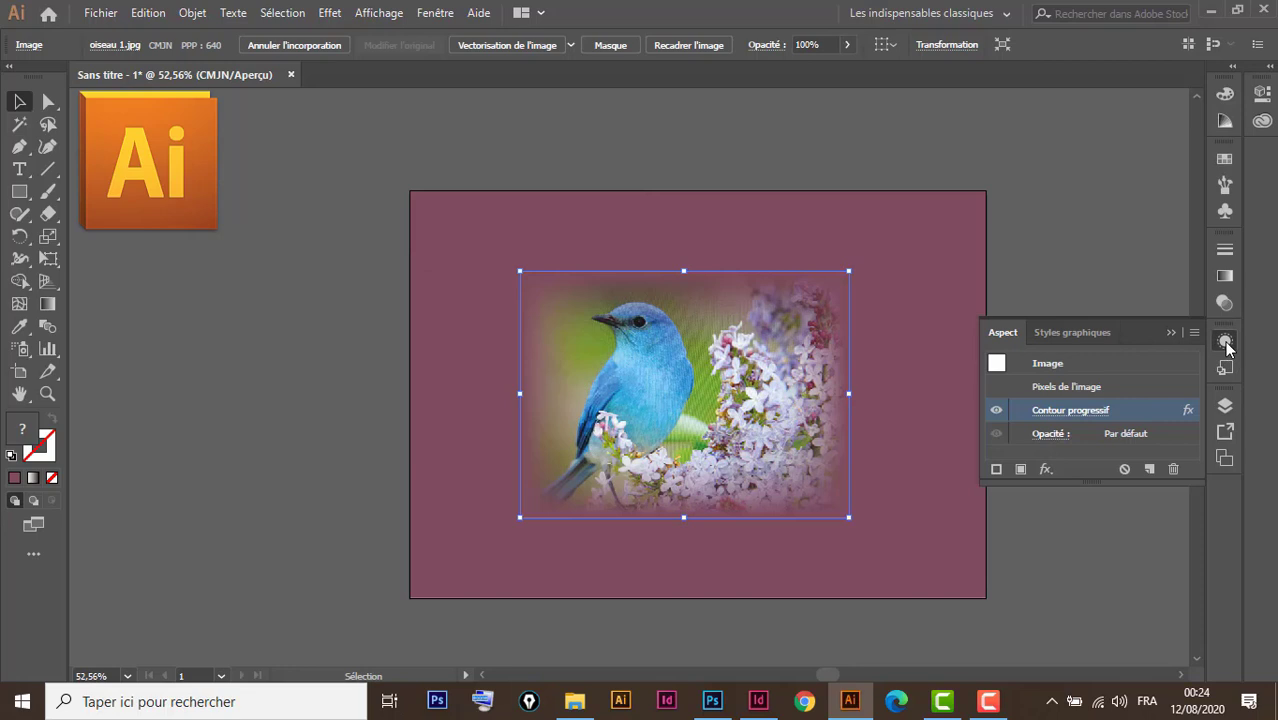
pyautogui.click(1070, 410)
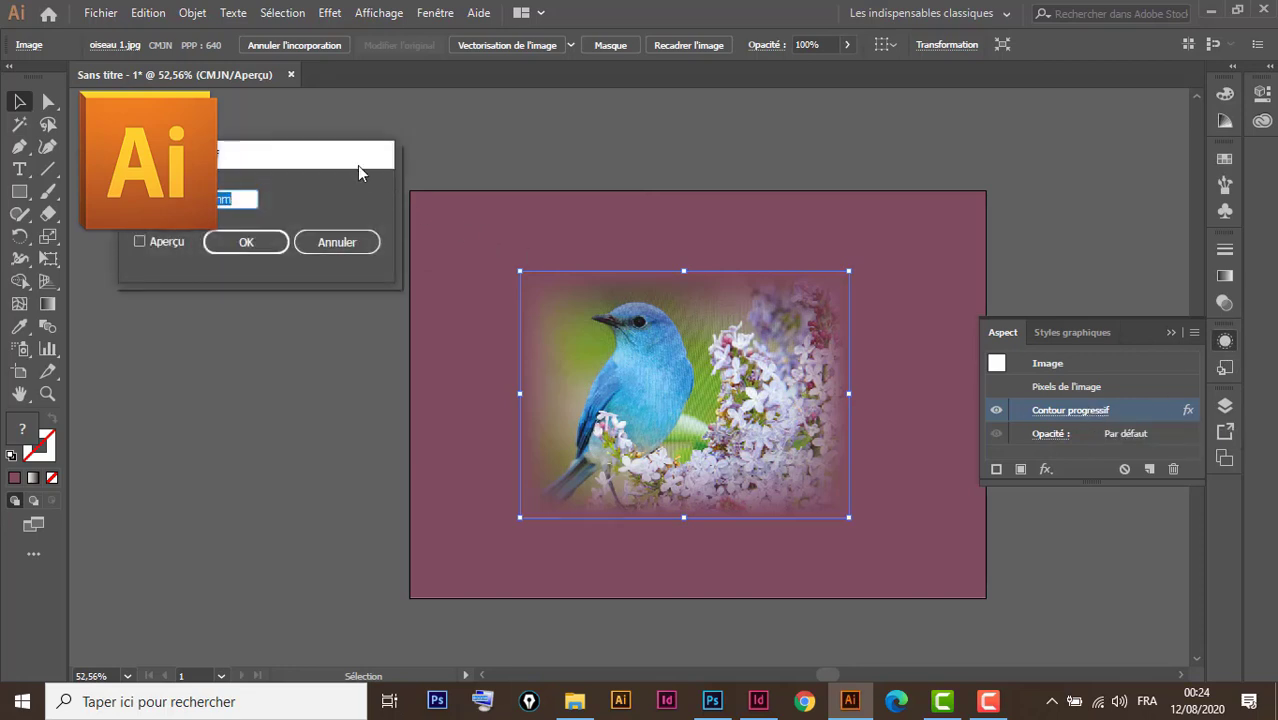
pyautogui.moveTo(360, 173); pyautogui.dragTo(348, 205)
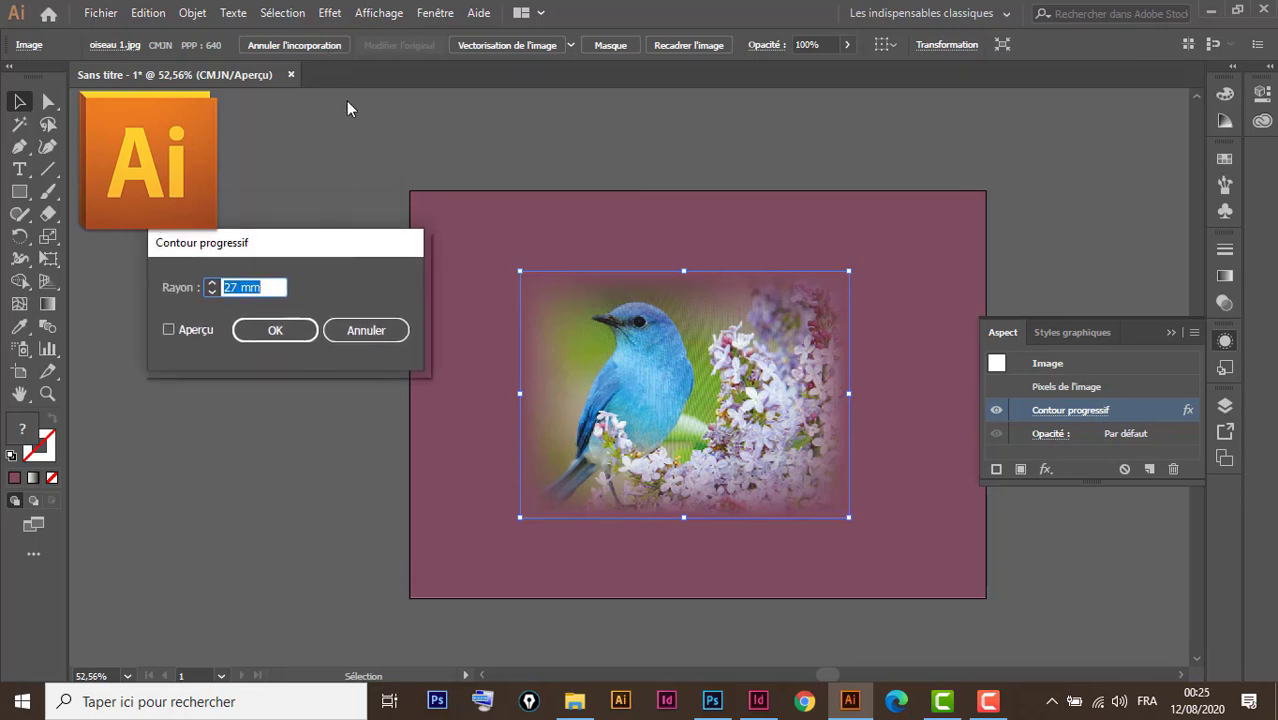
pyautogui.click(288, 330)
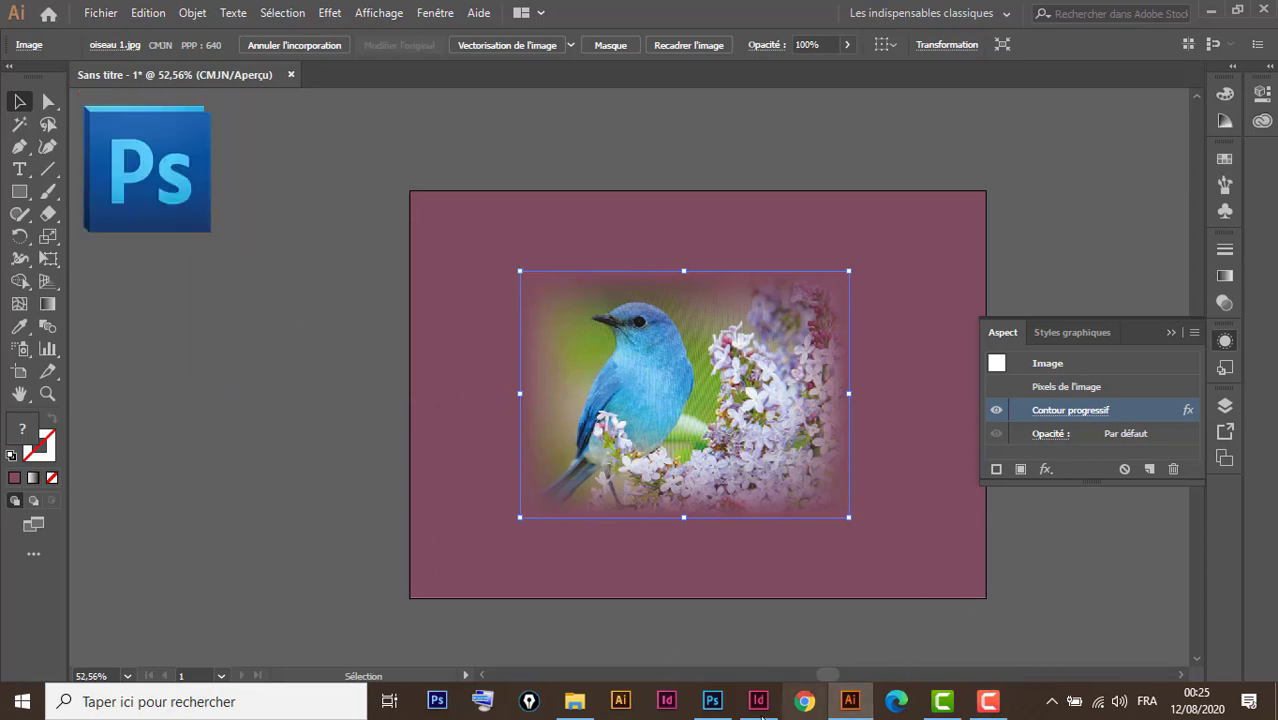
# Switch to Photoshop and look through the open bird documents, ending on Sans titre-1
pyautogui.click(714, 706)
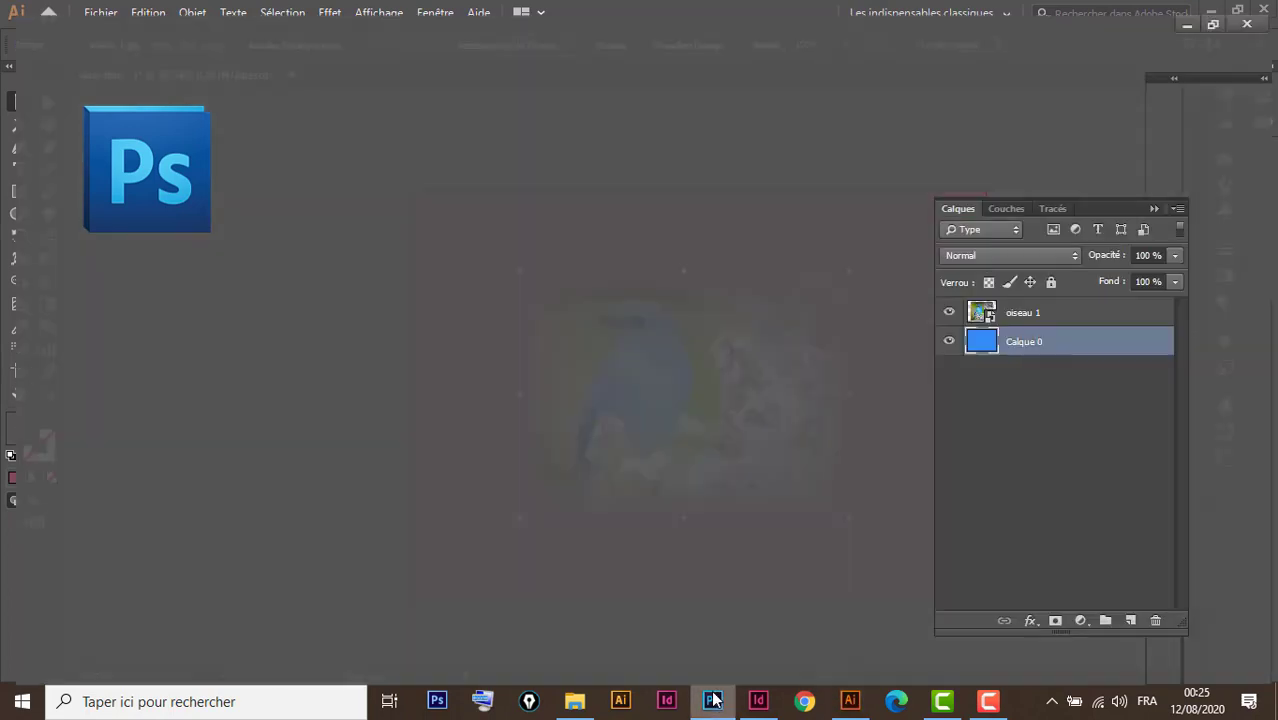
pyautogui.click(1153, 209)
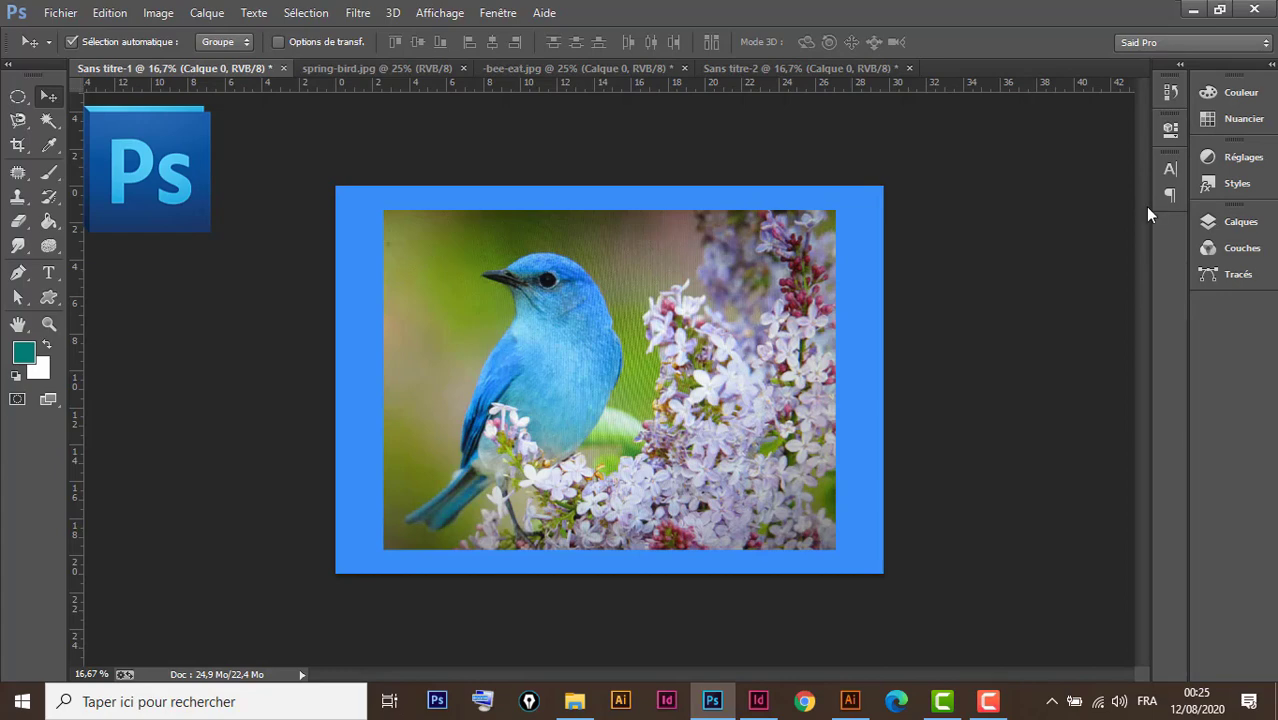
pyautogui.click(395, 69)
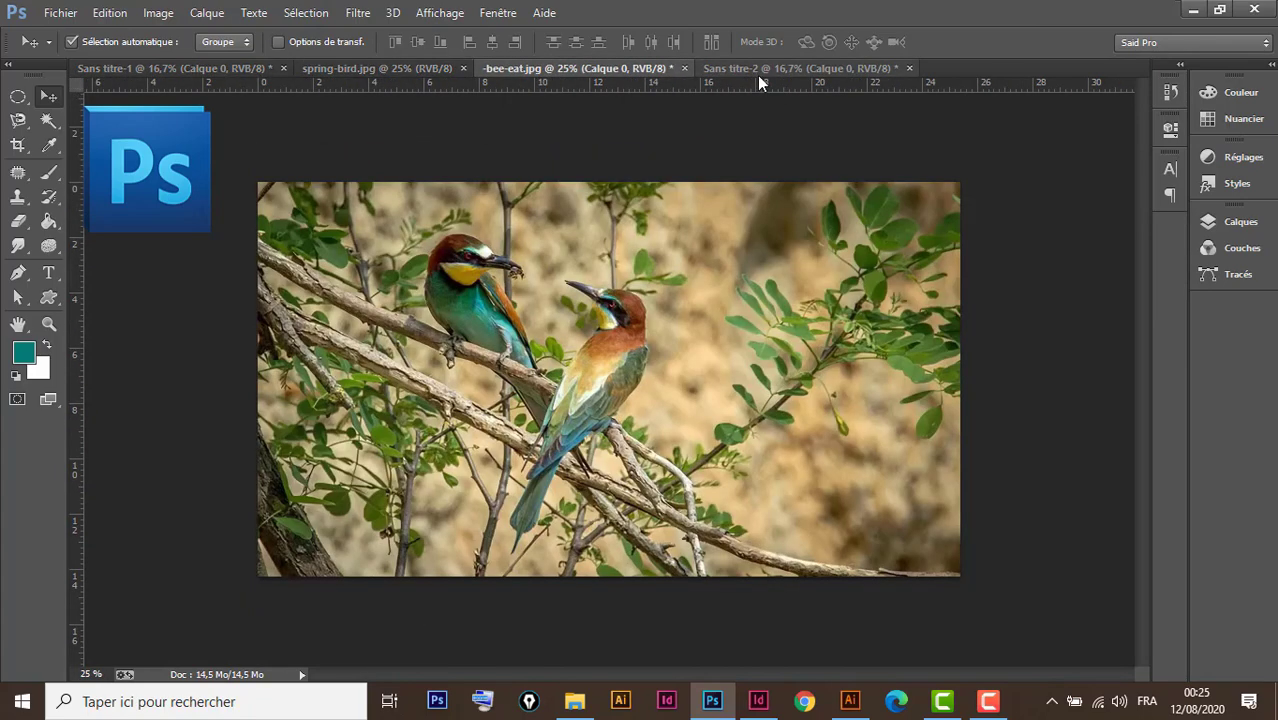
pyautogui.click(766, 72)
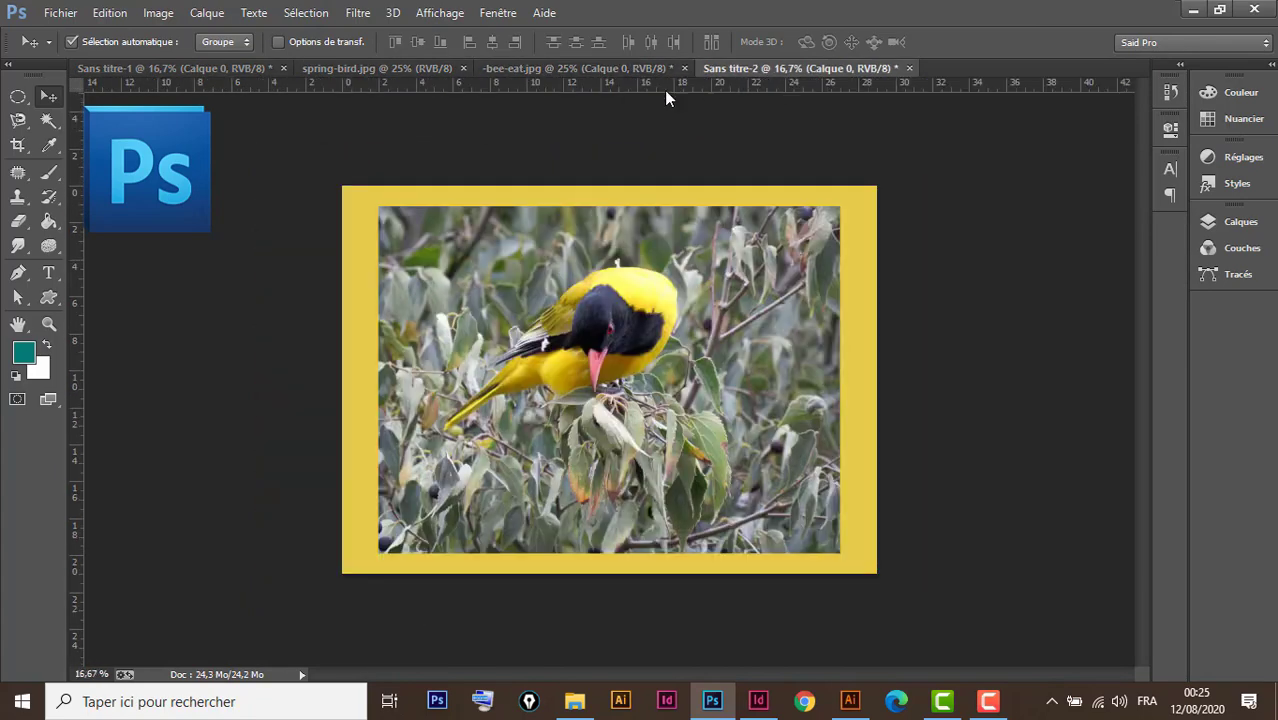
pyautogui.click(230, 70)
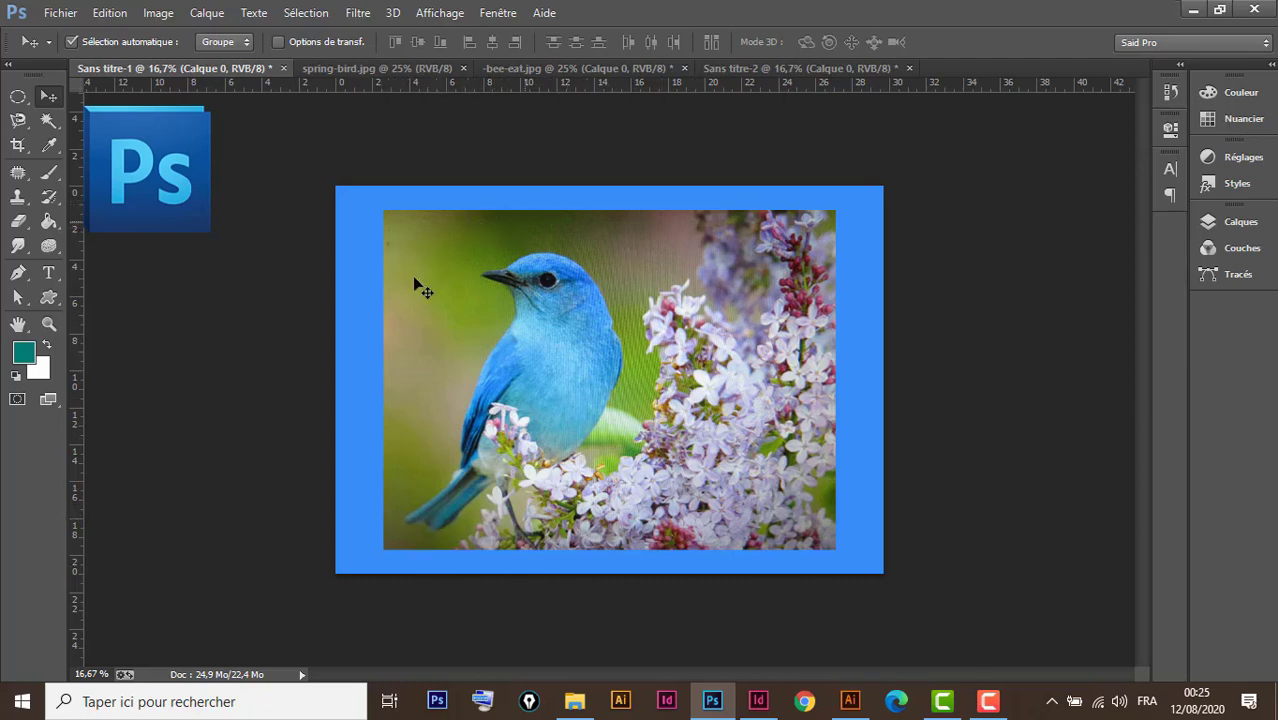
# Activate the elliptical selection tool and rasterize the oiseau 1 smart object layer
pyautogui.click(20, 100)
pyautogui.click(1239, 224)
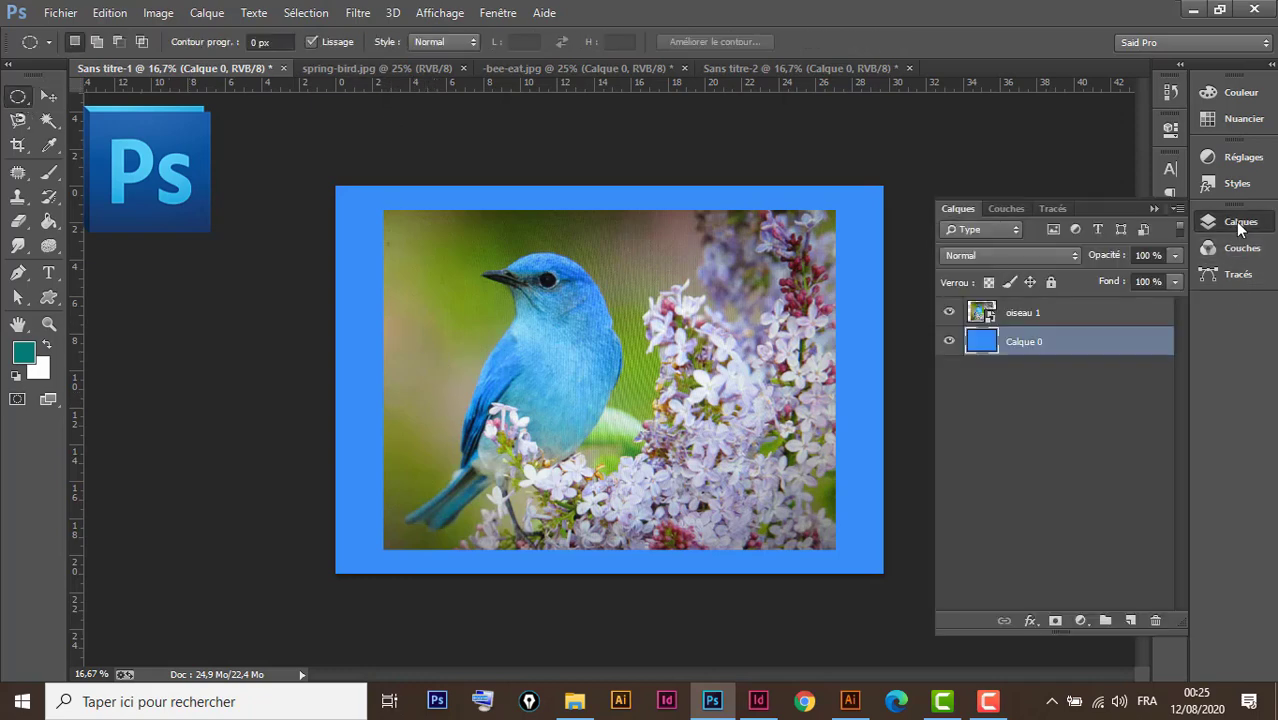
pyautogui.click(1096, 319)
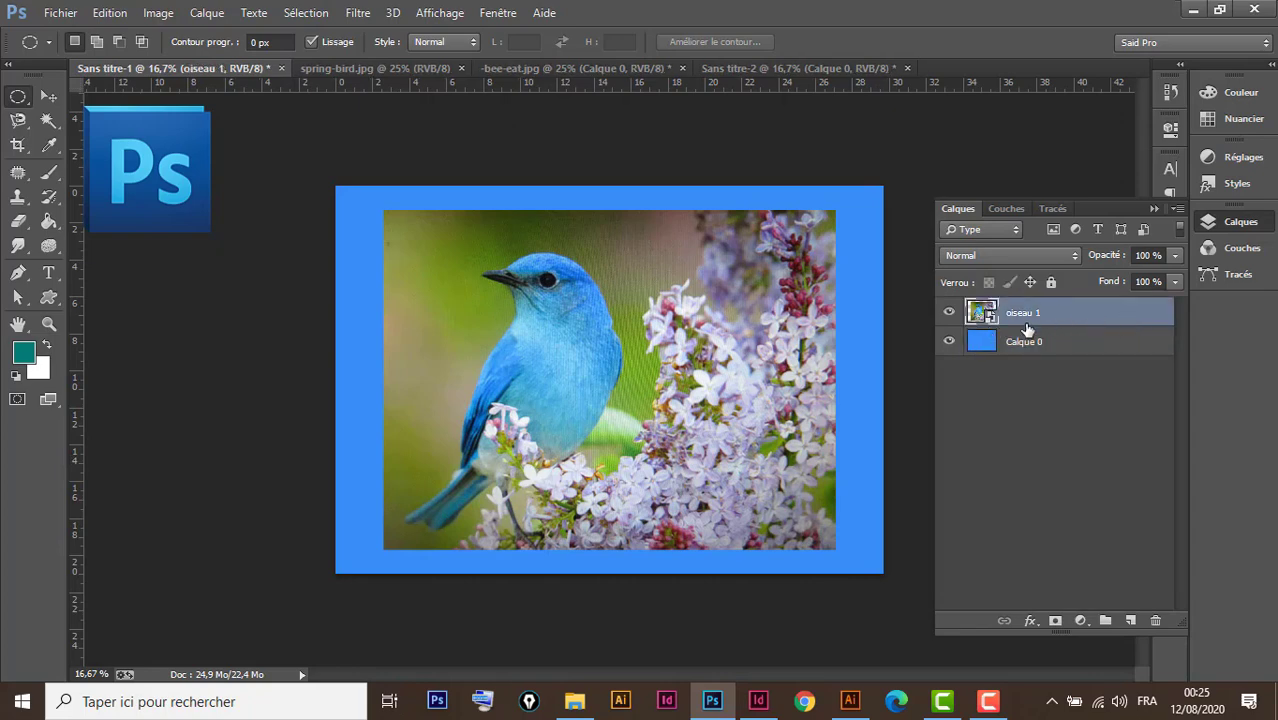
pyautogui.rightClick(1082, 321)
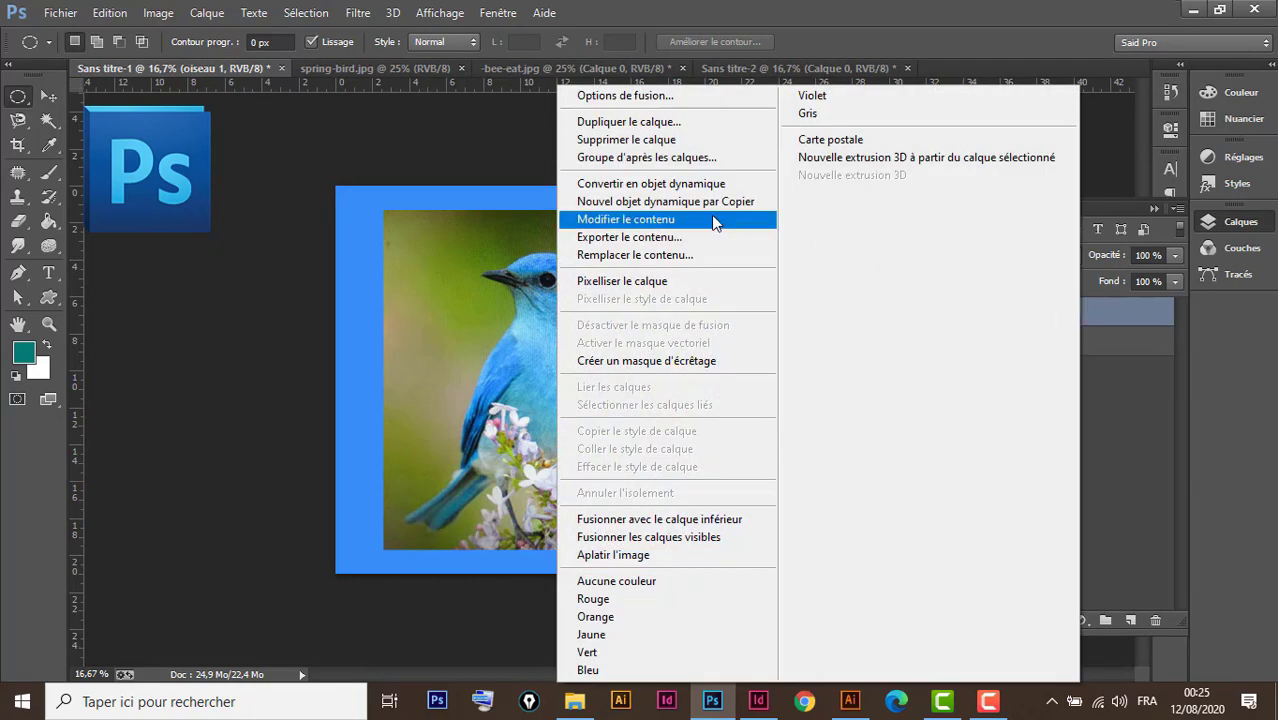
pyautogui.click(651, 287)
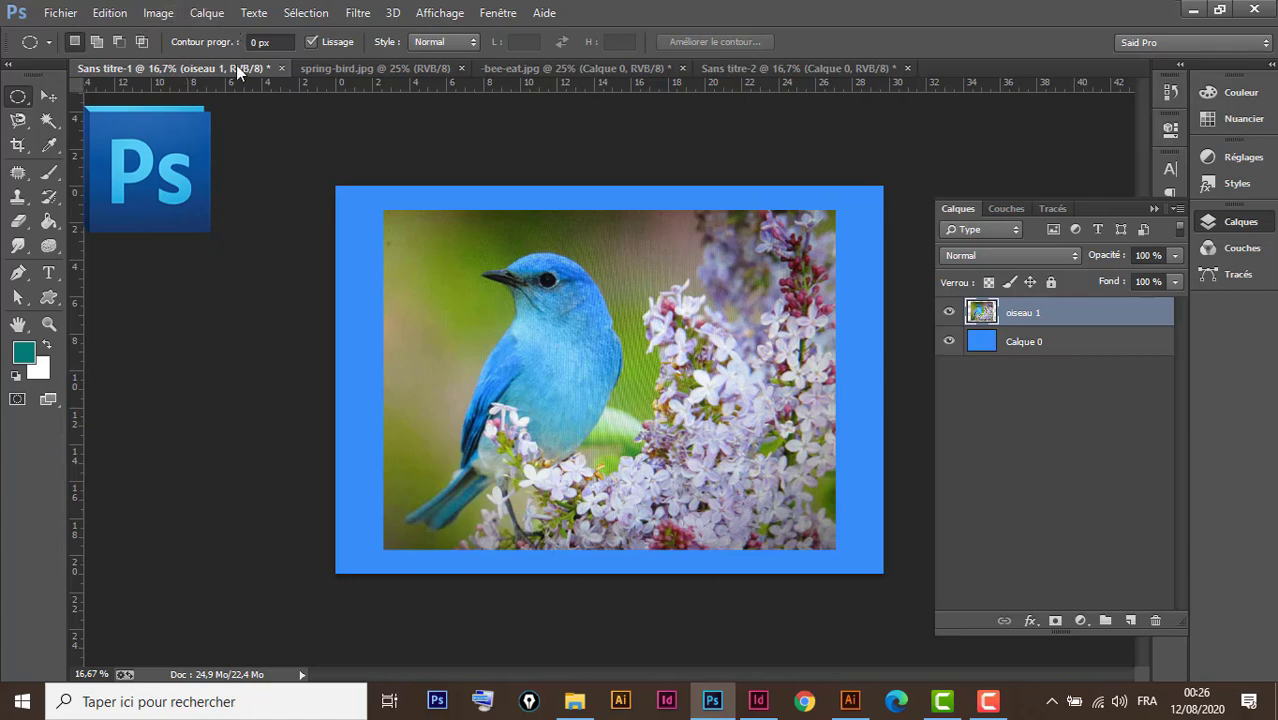
# Set the selection's Contour progressif to 50 px and draw an elliptical selection around the blue bird
pyautogui.click(258, 42)
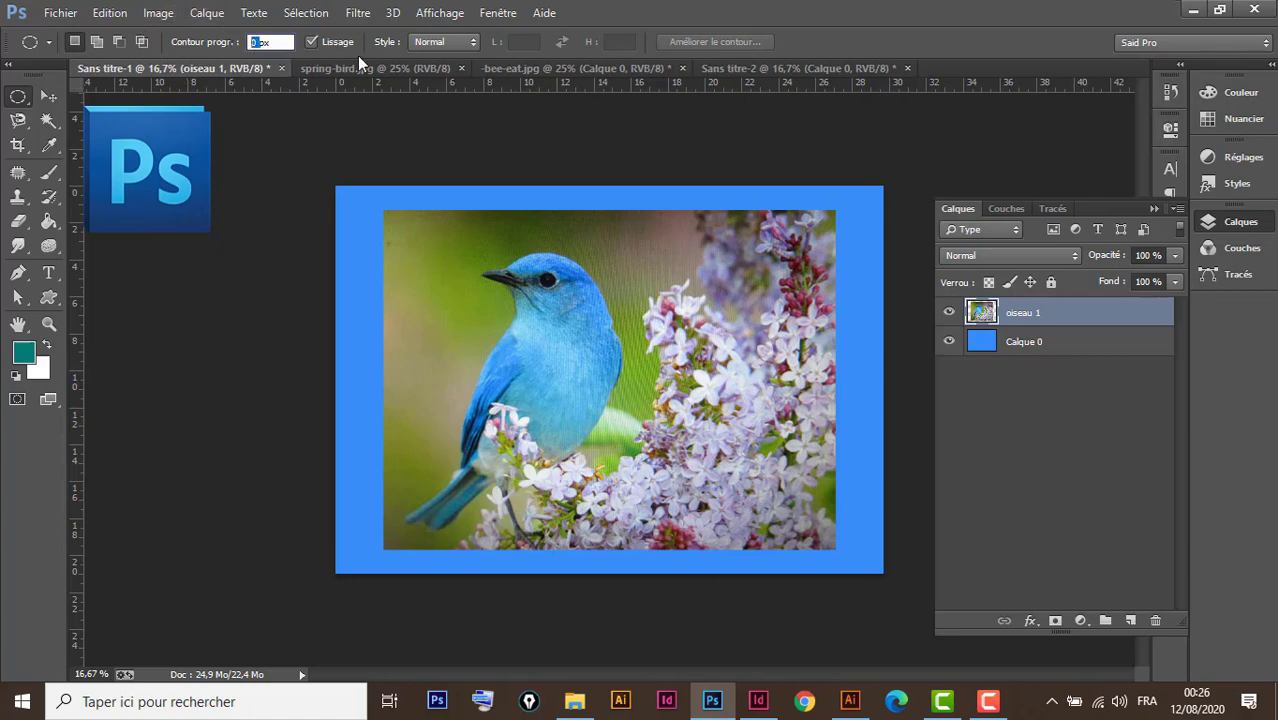
pyautogui.write('50')
pyautogui.press('Return')
pyautogui.moveTo(617, 498); pyautogui.dragTo(650, 536)
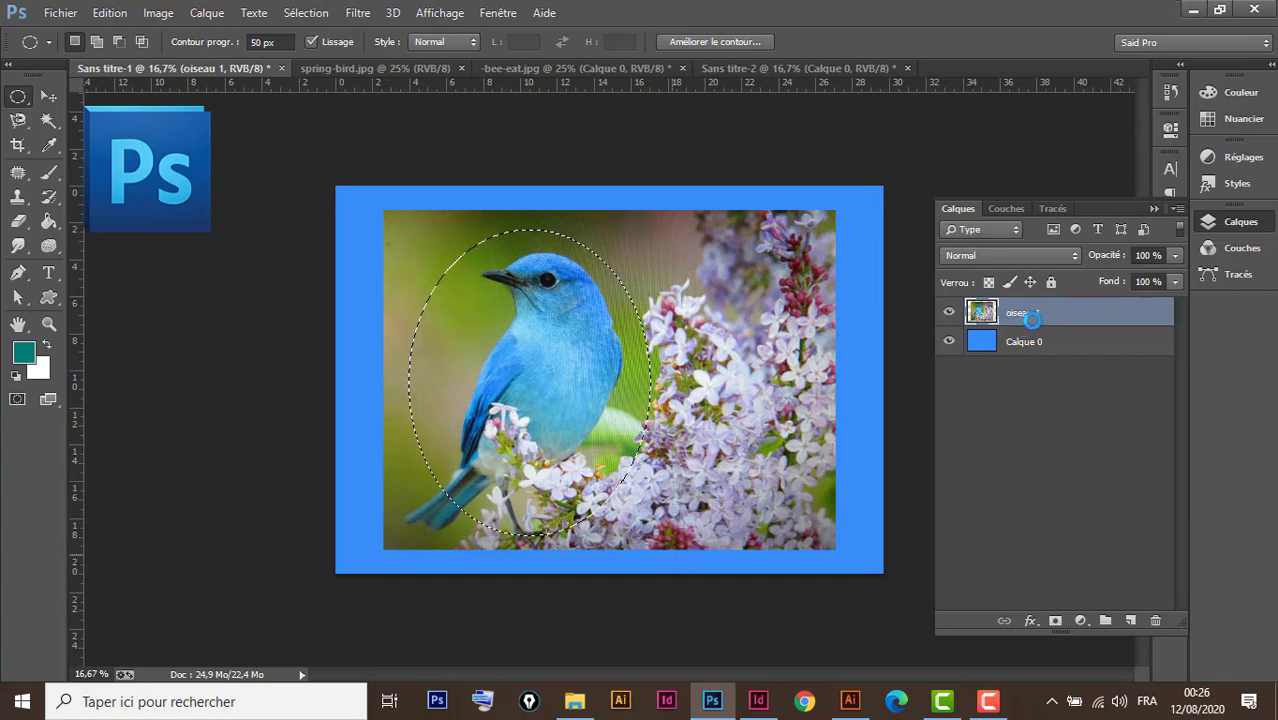
# Copy the feathered selection of the blue bird onto a new layer and hide the oiseau 1 layer
pyautogui.hotkey('ctrl', 'j')
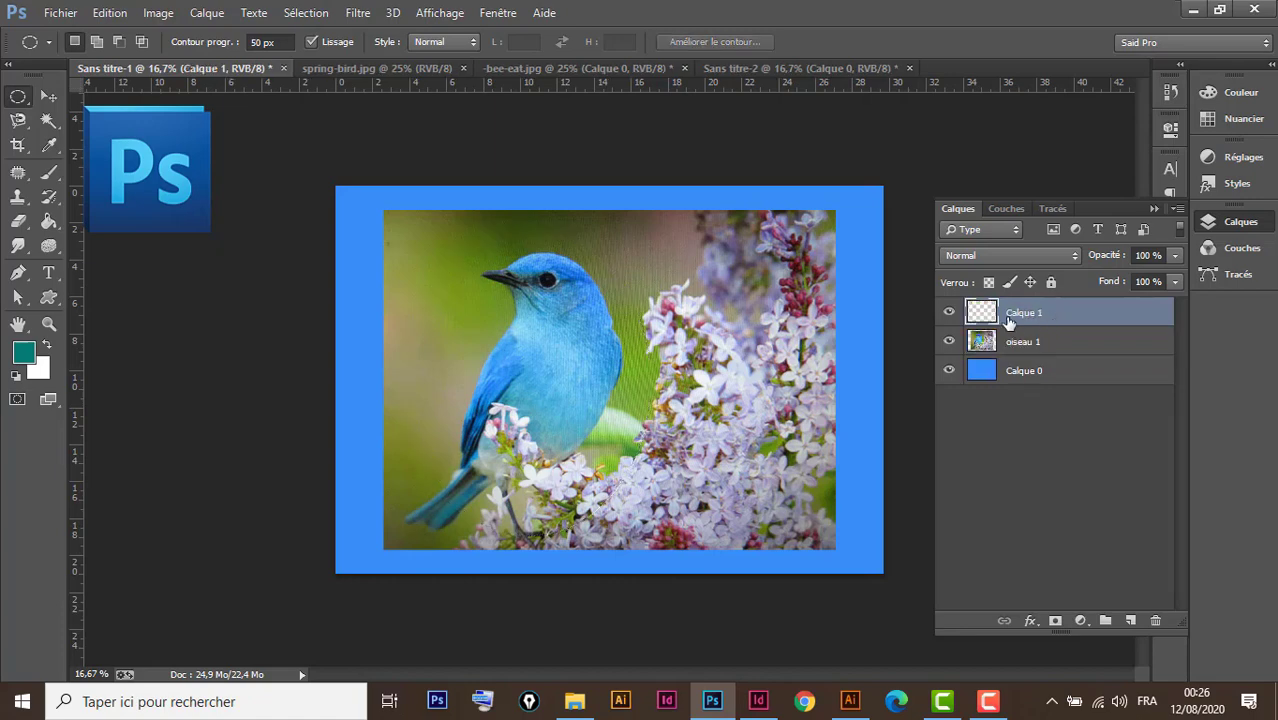
pyautogui.click(951, 344)
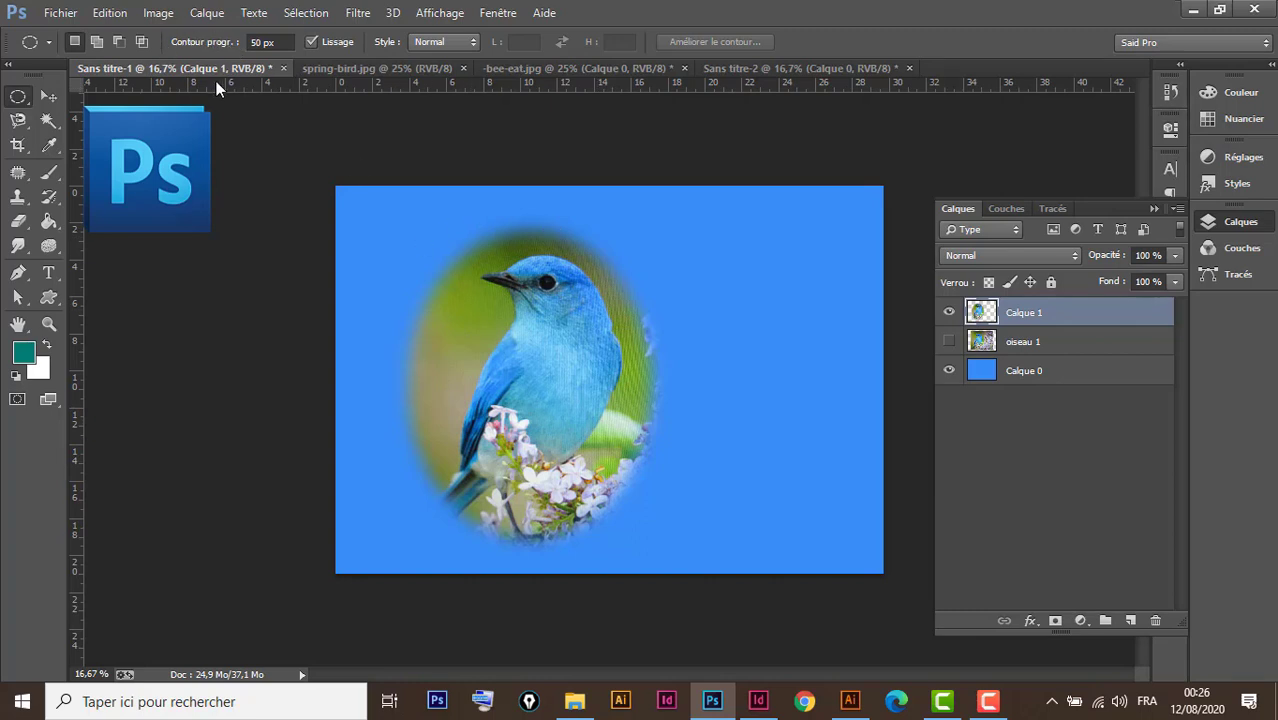
# In spring-bird.jpg, convert the locked background into the normal layer Calque 0 and duplicate it
pyautogui.click(376, 72)
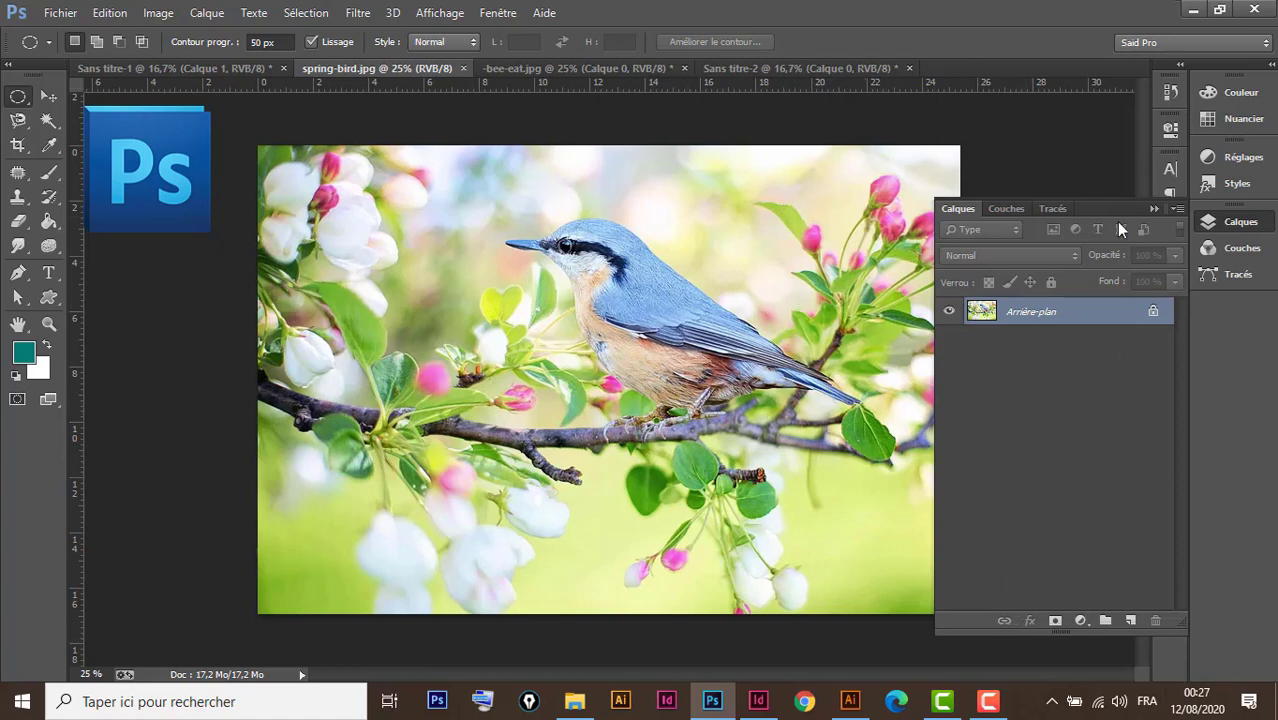
pyautogui.doubleClick(1121, 316)
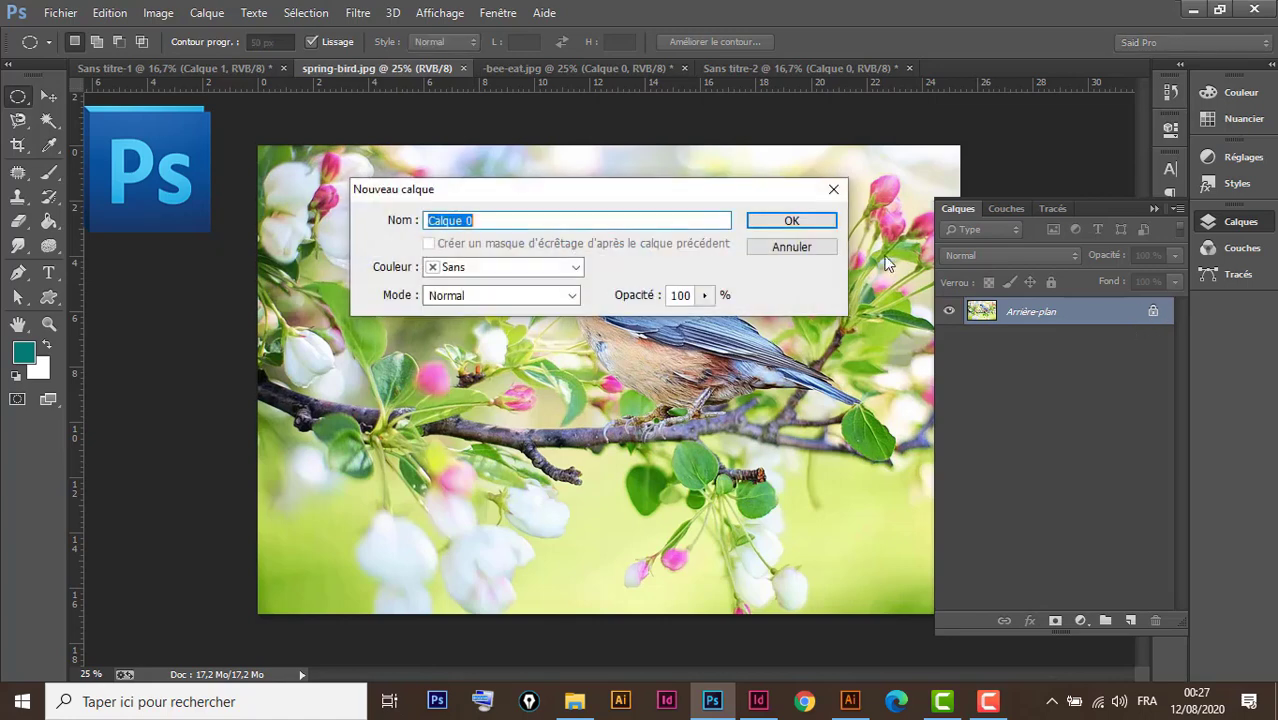
pyautogui.click(818, 224)
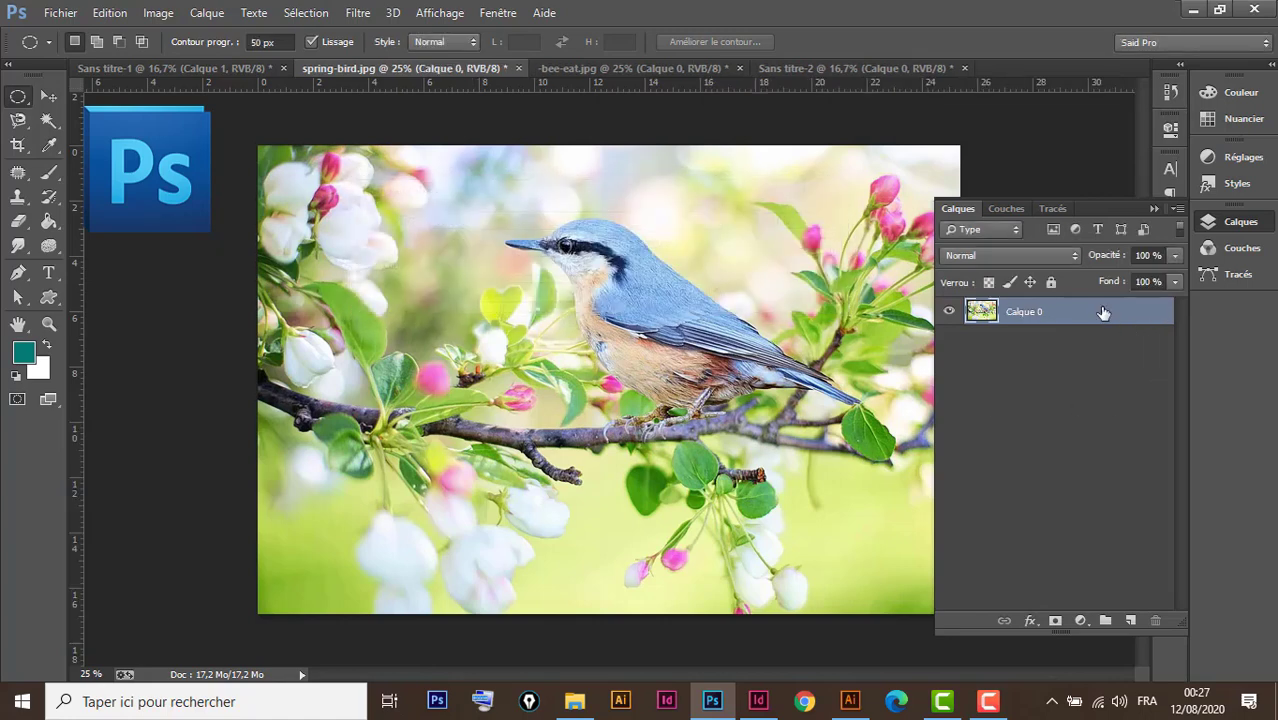
pyautogui.moveTo(1103, 313); pyautogui.dragTo(1131, 618)
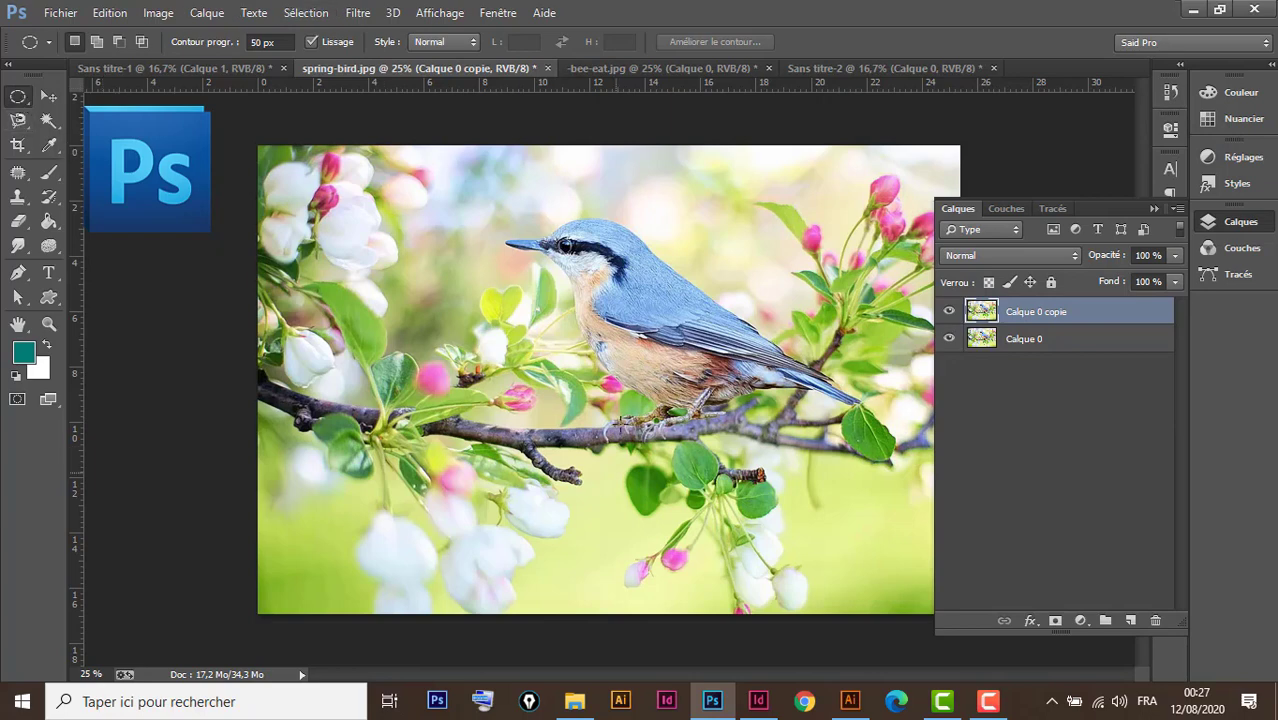
# Select an ellipse about 14.9 × 13.8 cm around the perched bird and turn it into a layer mask on Calque 0 copie
pyautogui.moveTo(422, 173); pyautogui.dragTo(803, 551)
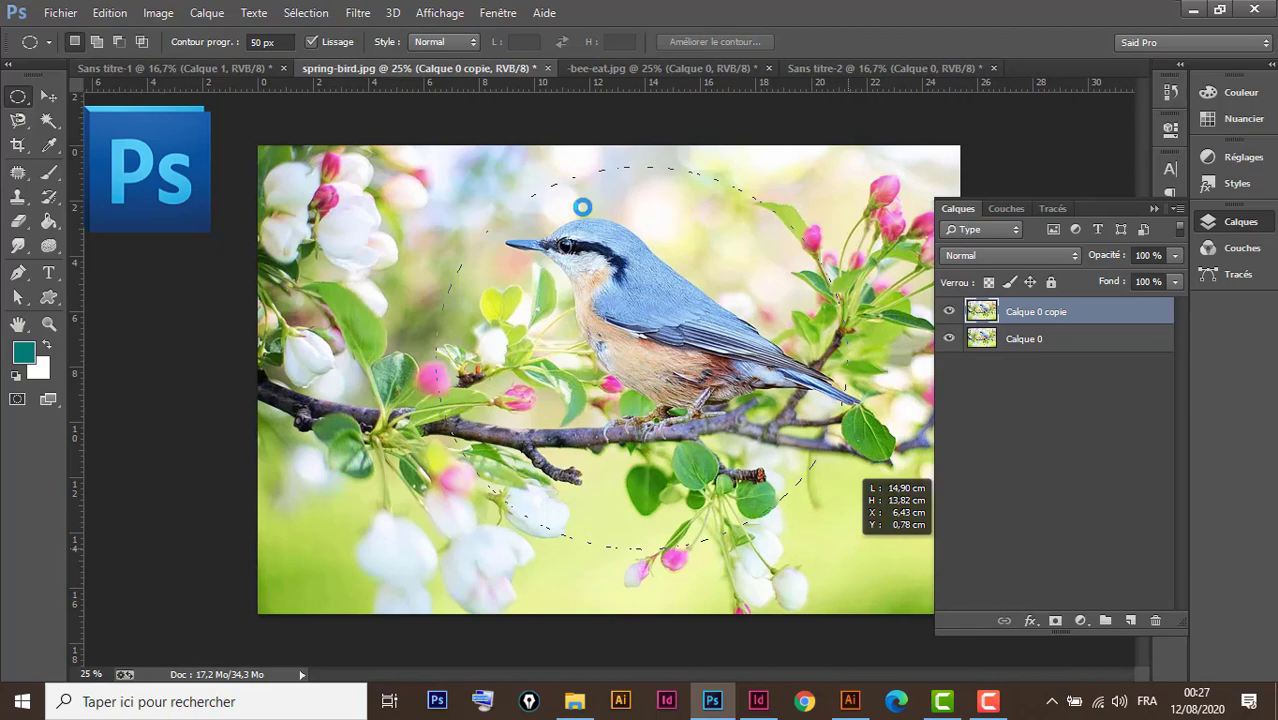
pyautogui.click(668, 446)
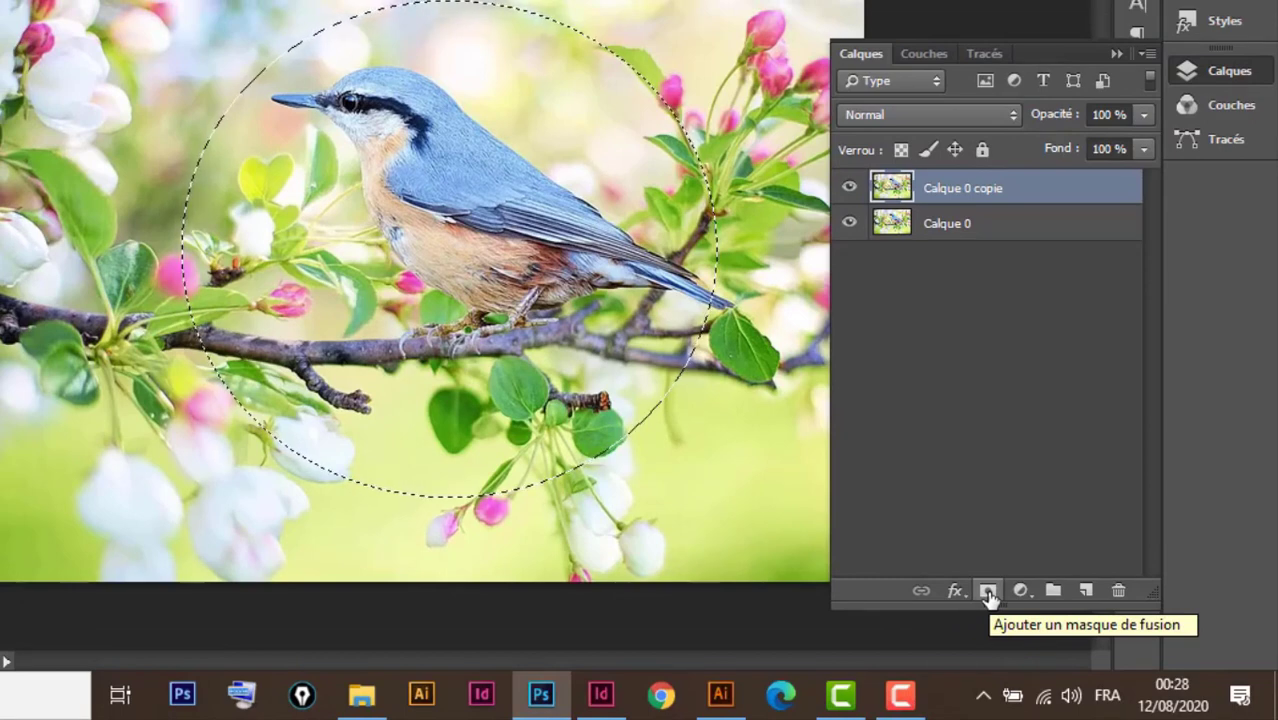
pyautogui.click(988, 592)
pyautogui.click(988, 592)
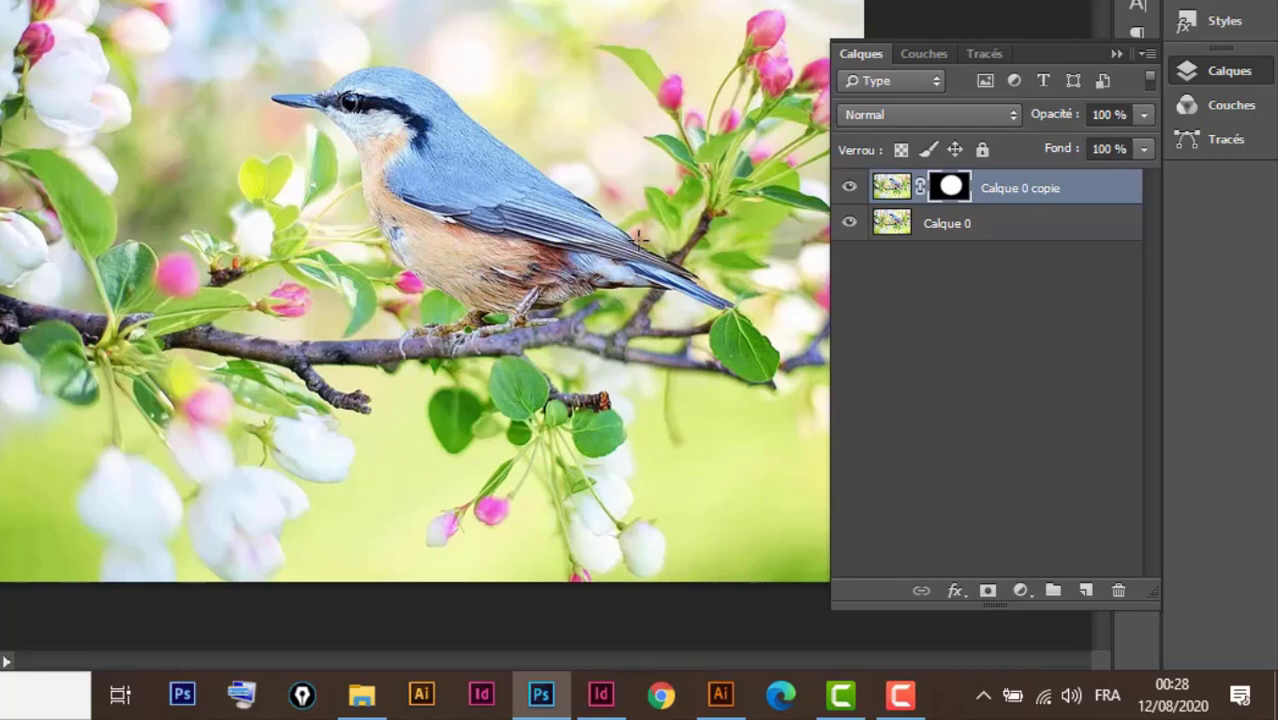
# Set the Contour progressif of the Calque 0 copie layer mask to 56,7 px
pyautogui.doubleClick(950, 190)
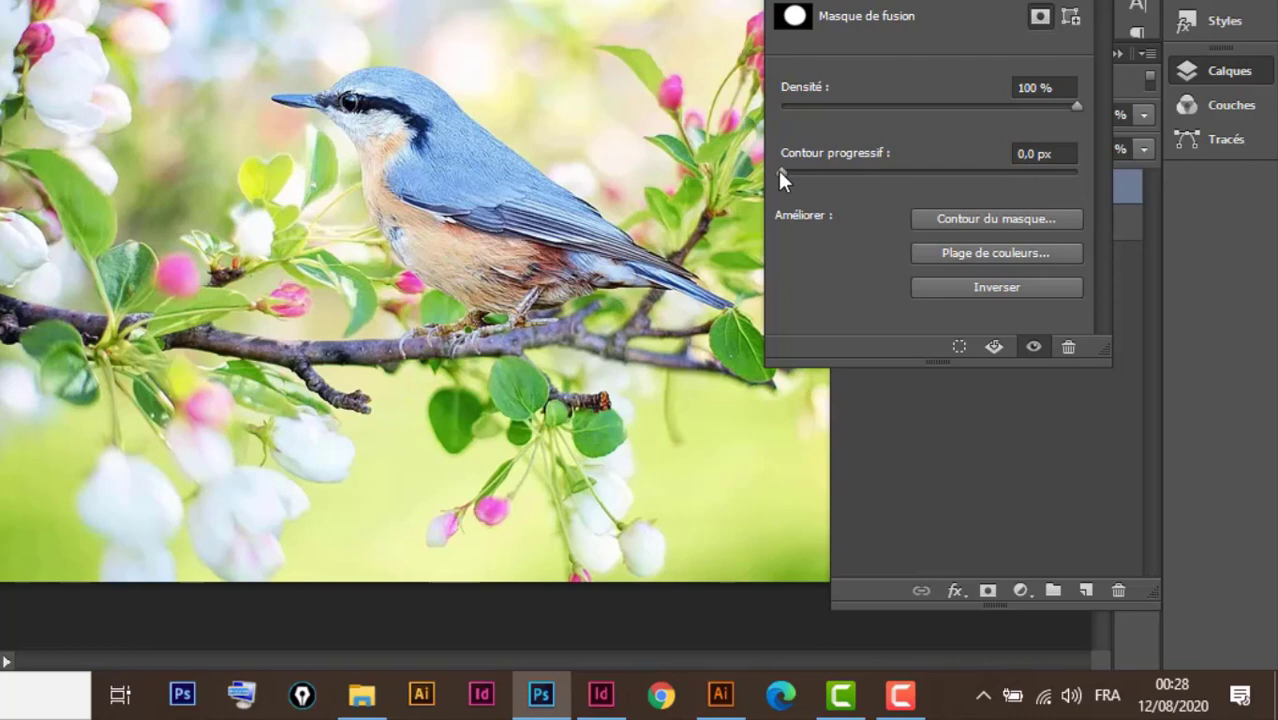
pyautogui.moveTo(778, 170); pyautogui.dragTo(948, 170)
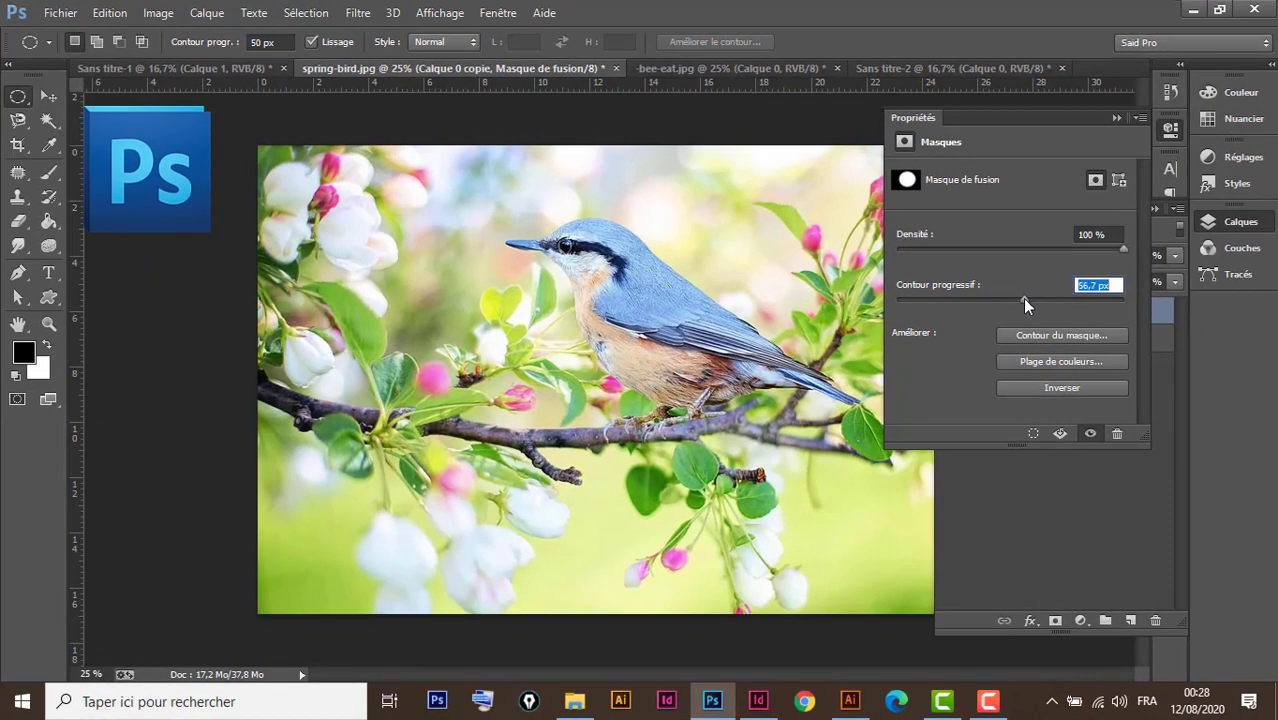
pyautogui.moveTo(1023, 298); pyautogui.dragTo(1023, 298)
pyautogui.click(1116, 117)
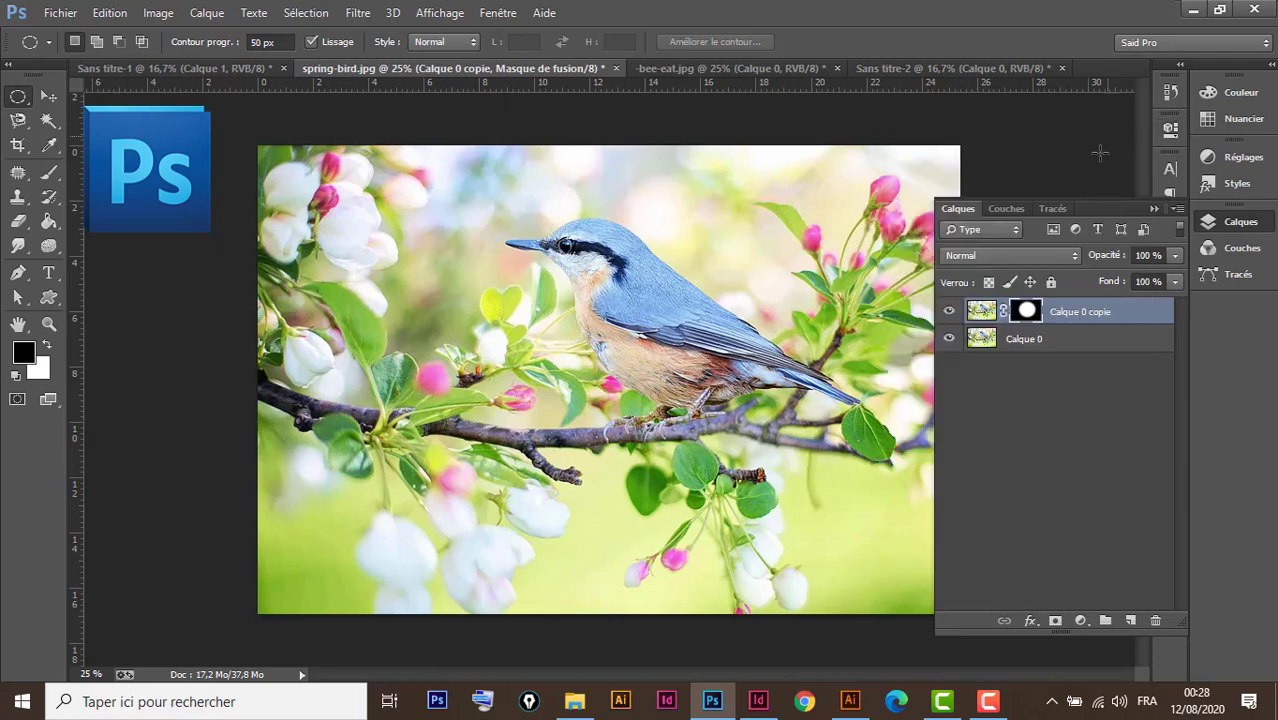
# Apply a Flou gaussien filter with a radius of 120,5 pixels to the Calque 0 layer
pyautogui.click(1078, 340)
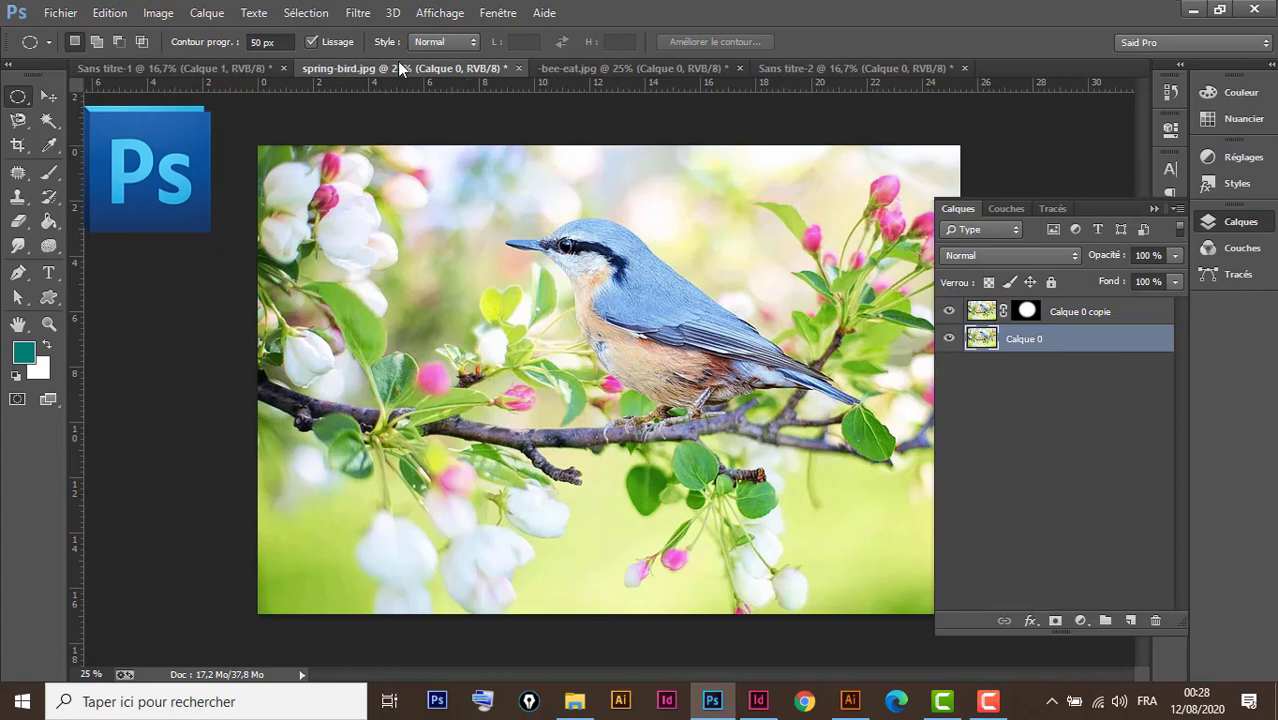
pyautogui.click(360, 13)
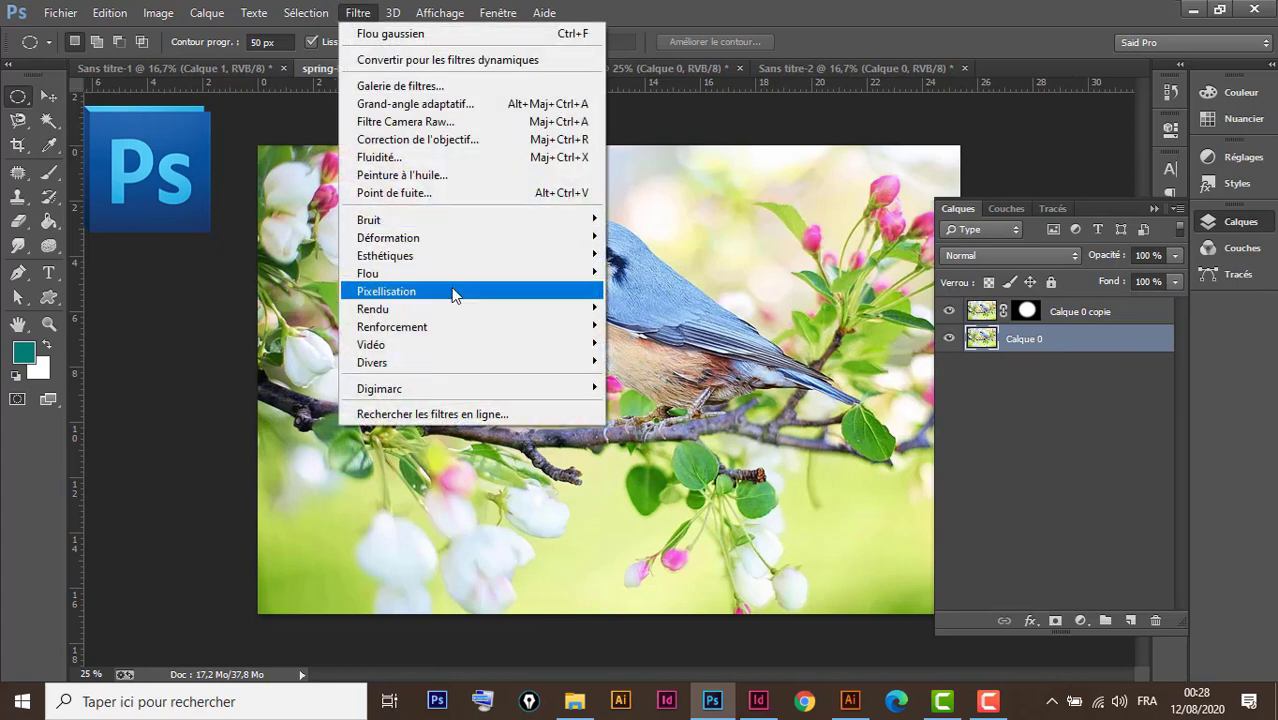
pyautogui.moveTo(420, 275)
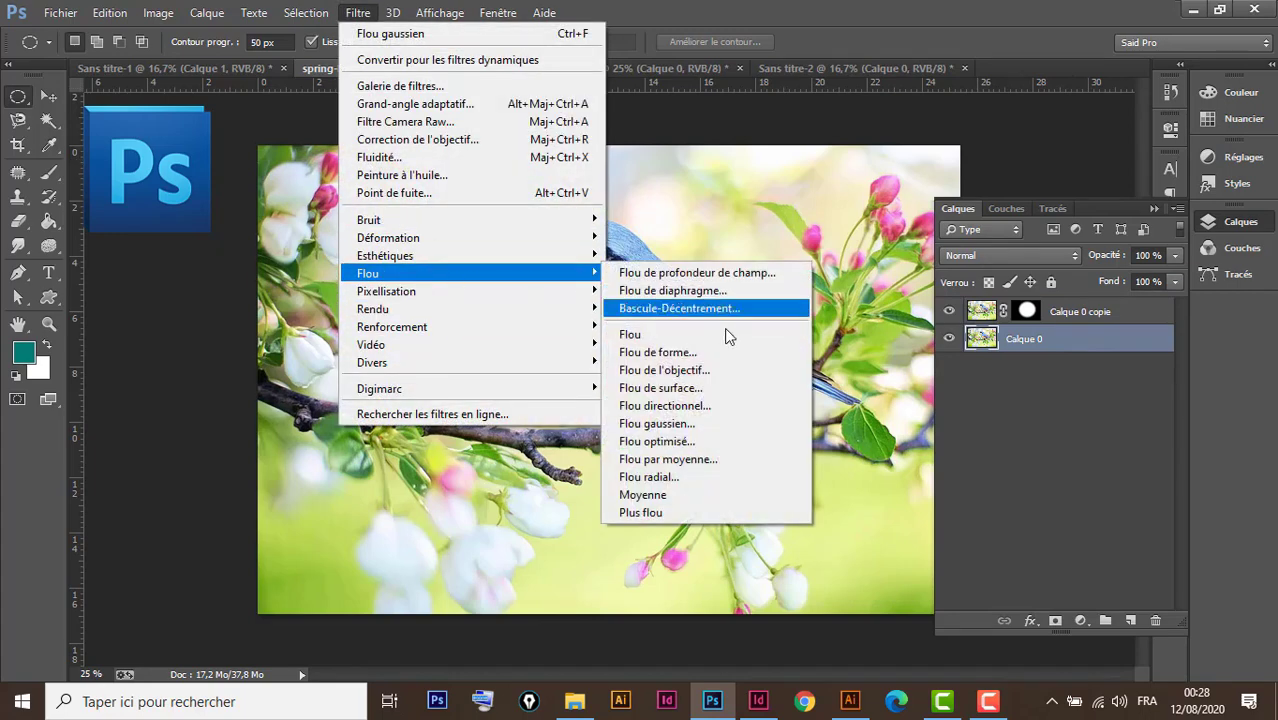
pyautogui.click(688, 425)
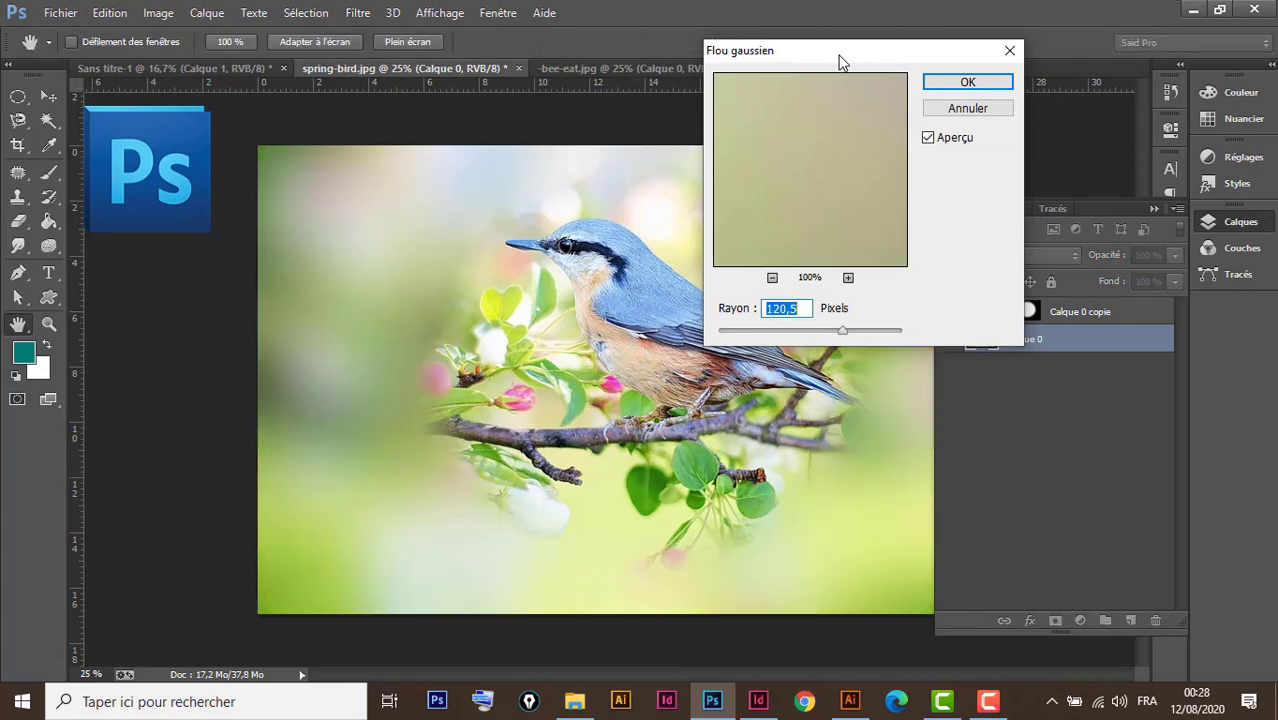
pyautogui.moveTo(843, 62); pyautogui.dragTo(196, 273)
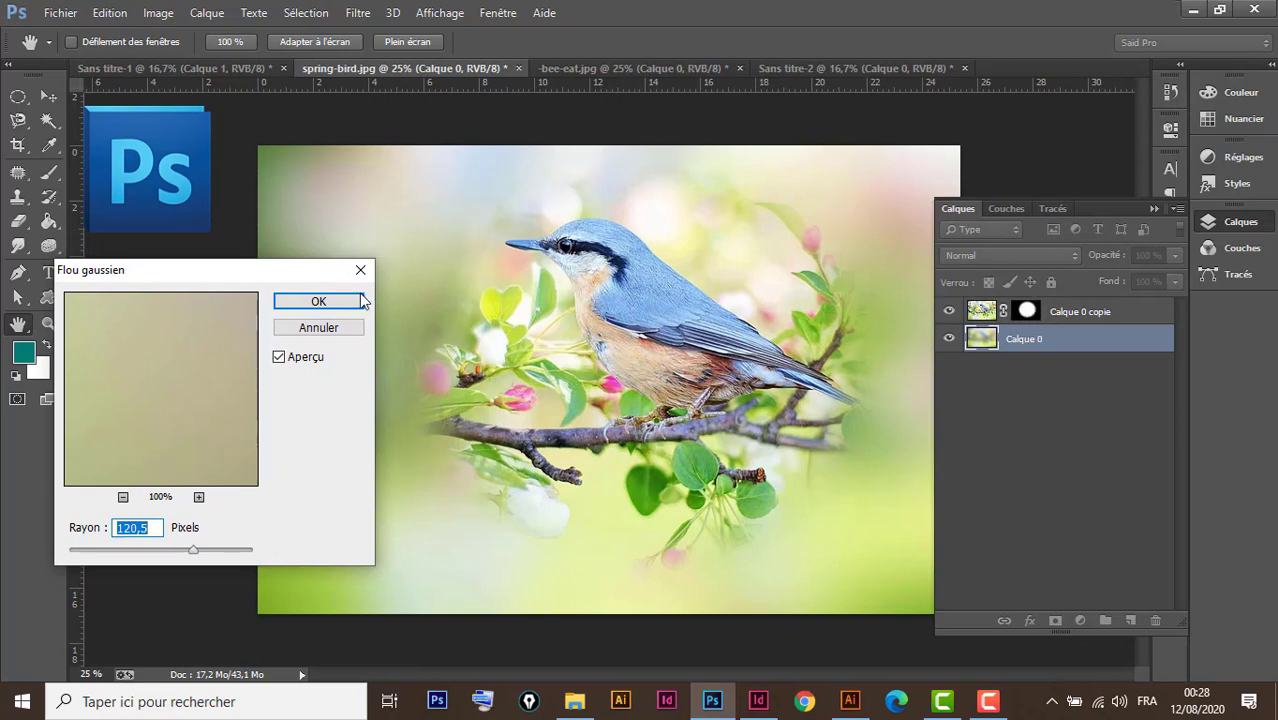
pyautogui.click(318, 301)
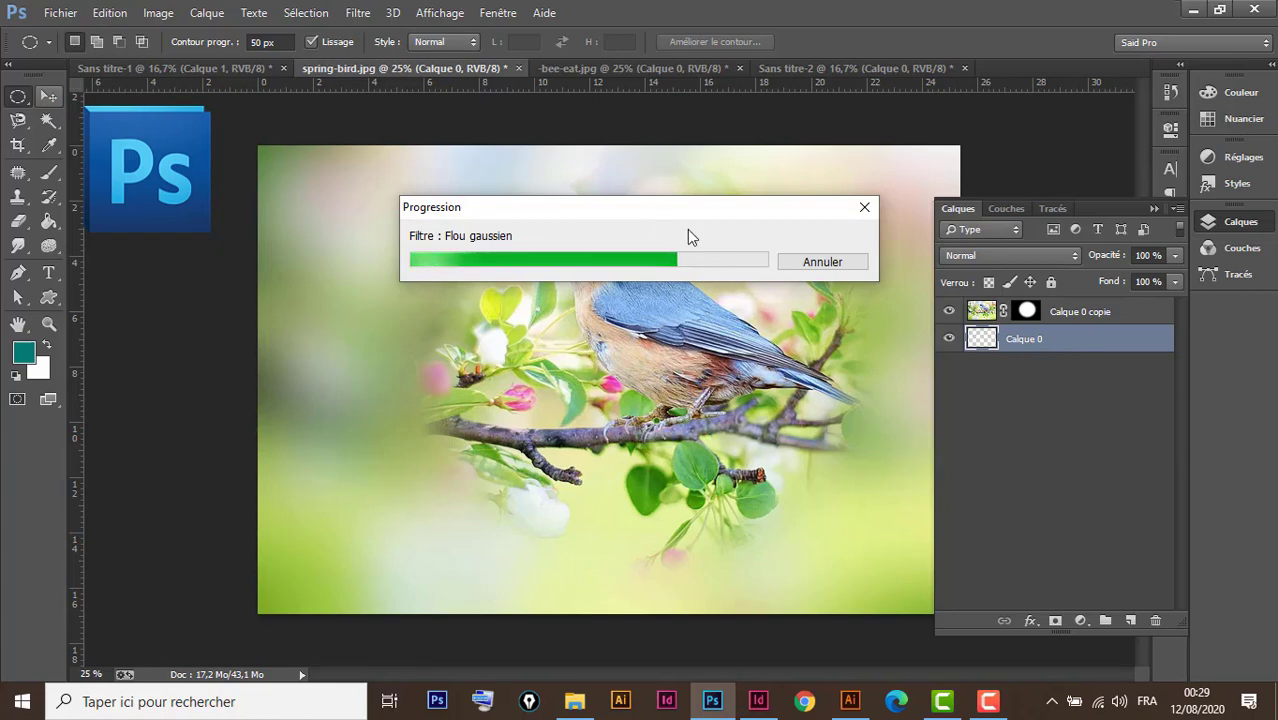
# Activate the Move tool and select the masked Calque 0 copie layer
pyautogui.click(47, 97)
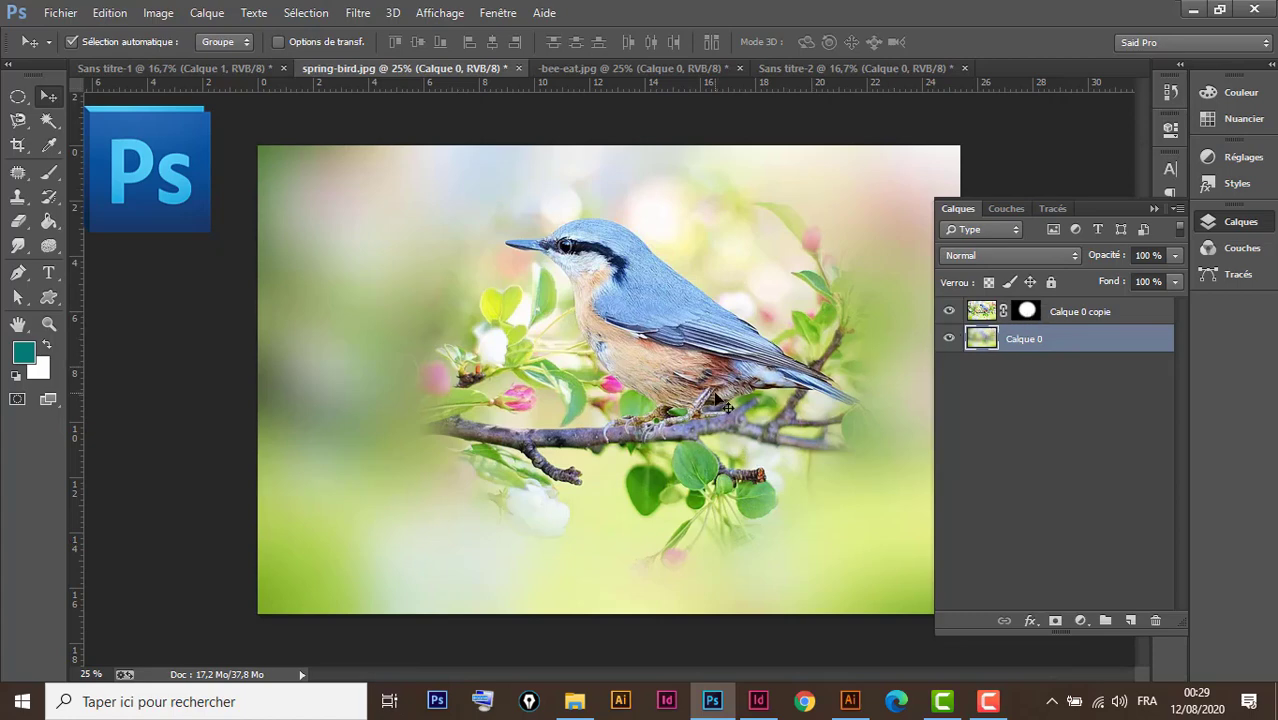
pyautogui.click(643, 363)
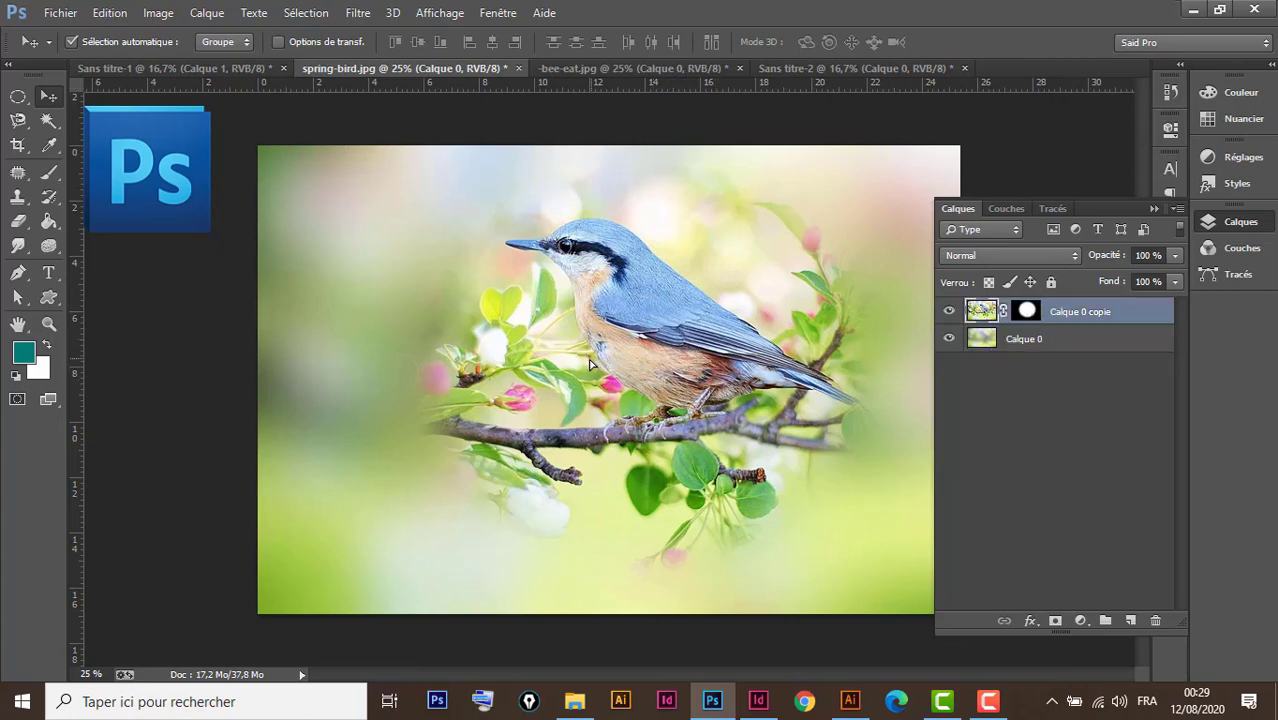
# Move the bird image of Calque 0 copie towards the centre, adjust it within its unlinked mask, and relink the mask
pyautogui.click(52, 122)
pyautogui.click(50, 95)
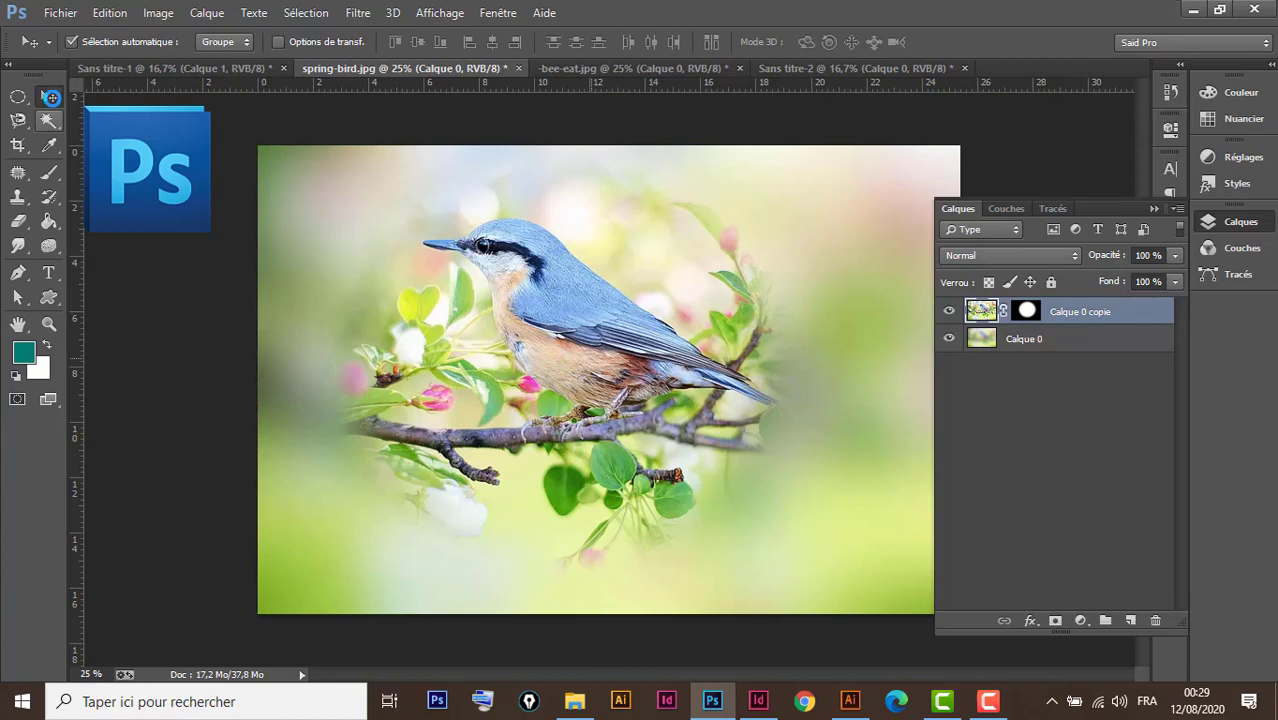
pyautogui.moveTo(549, 353); pyautogui.dragTo(634, 384)
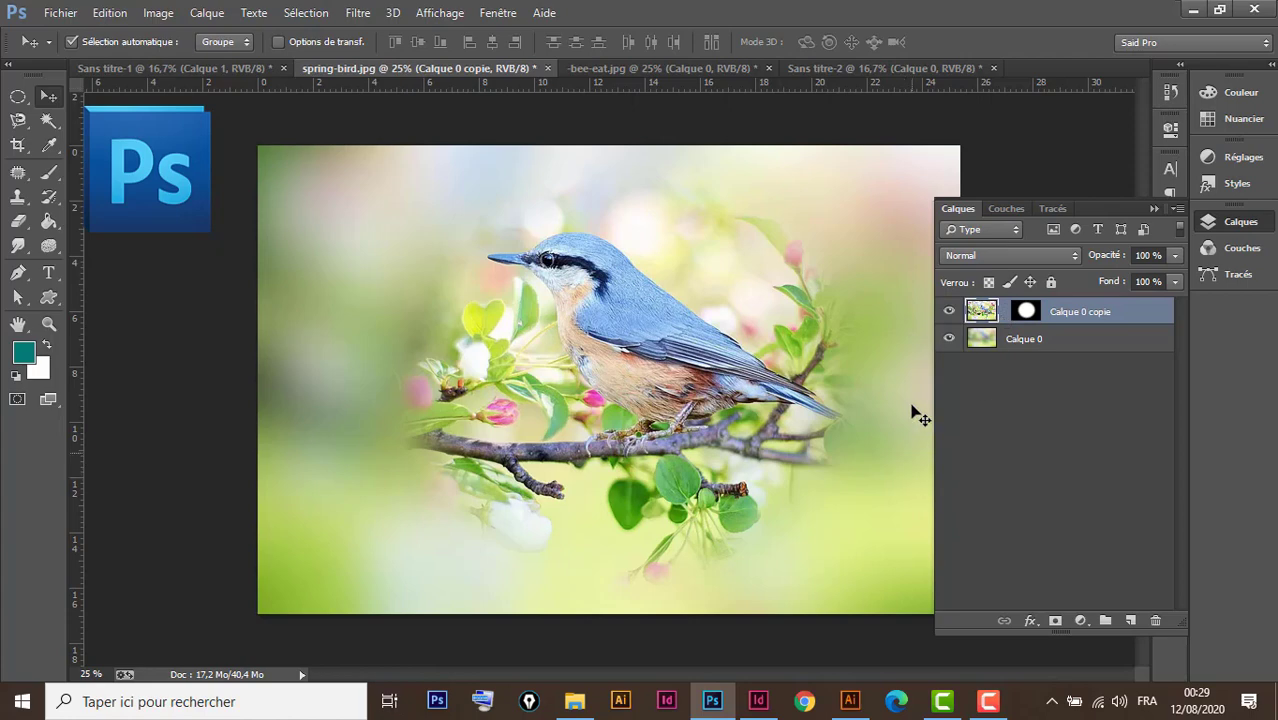
pyautogui.moveTo(645, 356)
pyautogui.mouseDown()
pyautogui.moveTo(576, 350)
pyautogui.moveTo(678, 357)
pyautogui.moveTo(638, 362)
pyautogui.mouseUp()
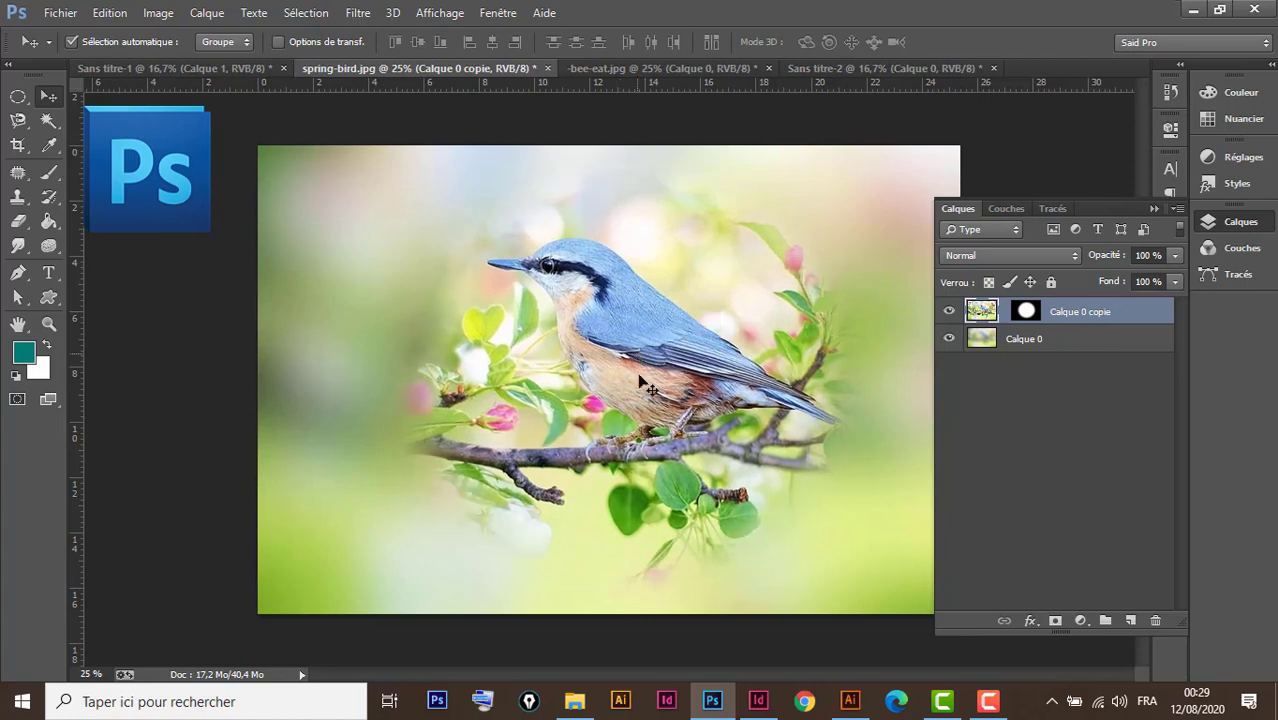
pyautogui.click(1005, 314)
# Switch to the -bee-eat.jpg document and temporarily hide Calque 0 to view the solid-colour Calque 1 beneath it
pyautogui.click(660, 64)
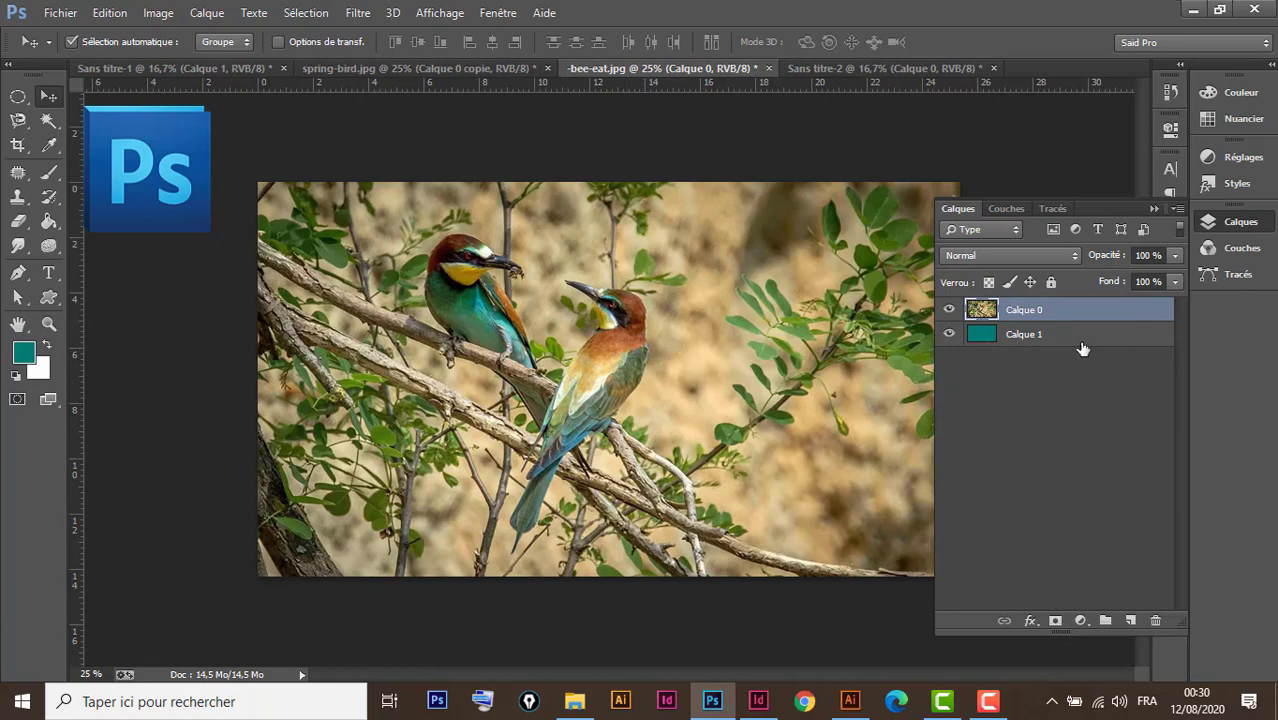
pyautogui.click(949, 310)
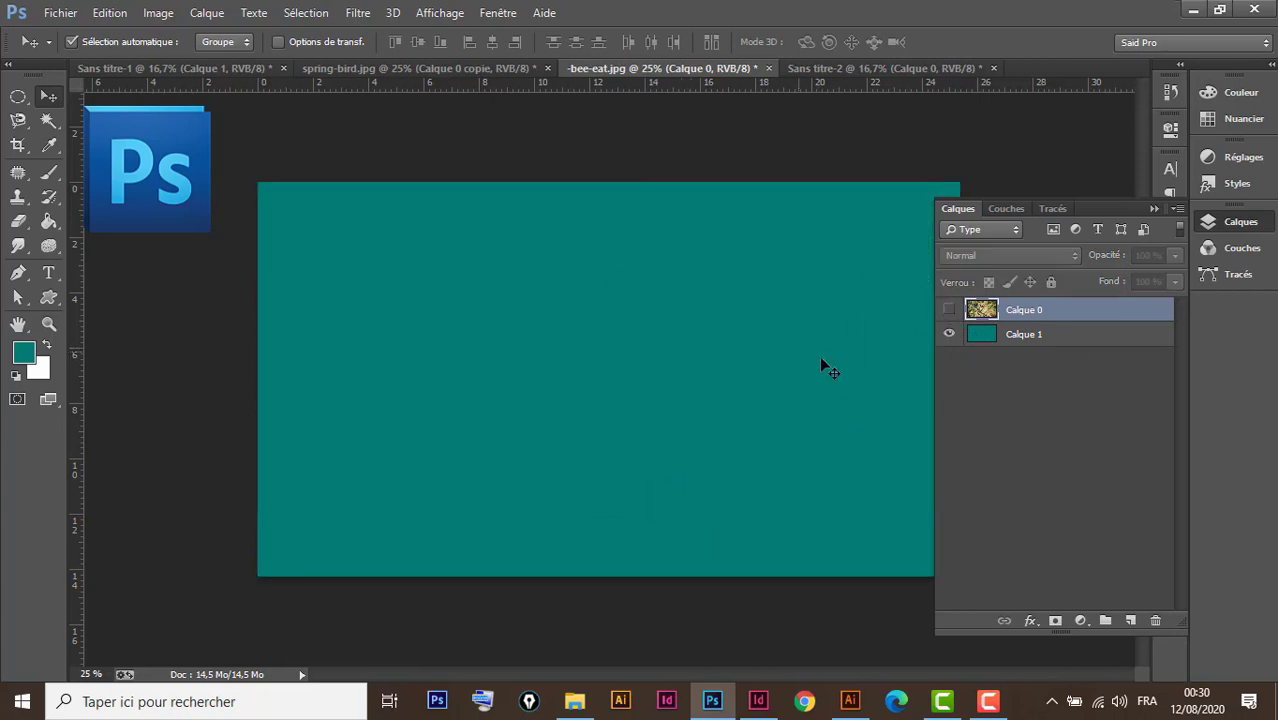
pyautogui.click(950, 311)
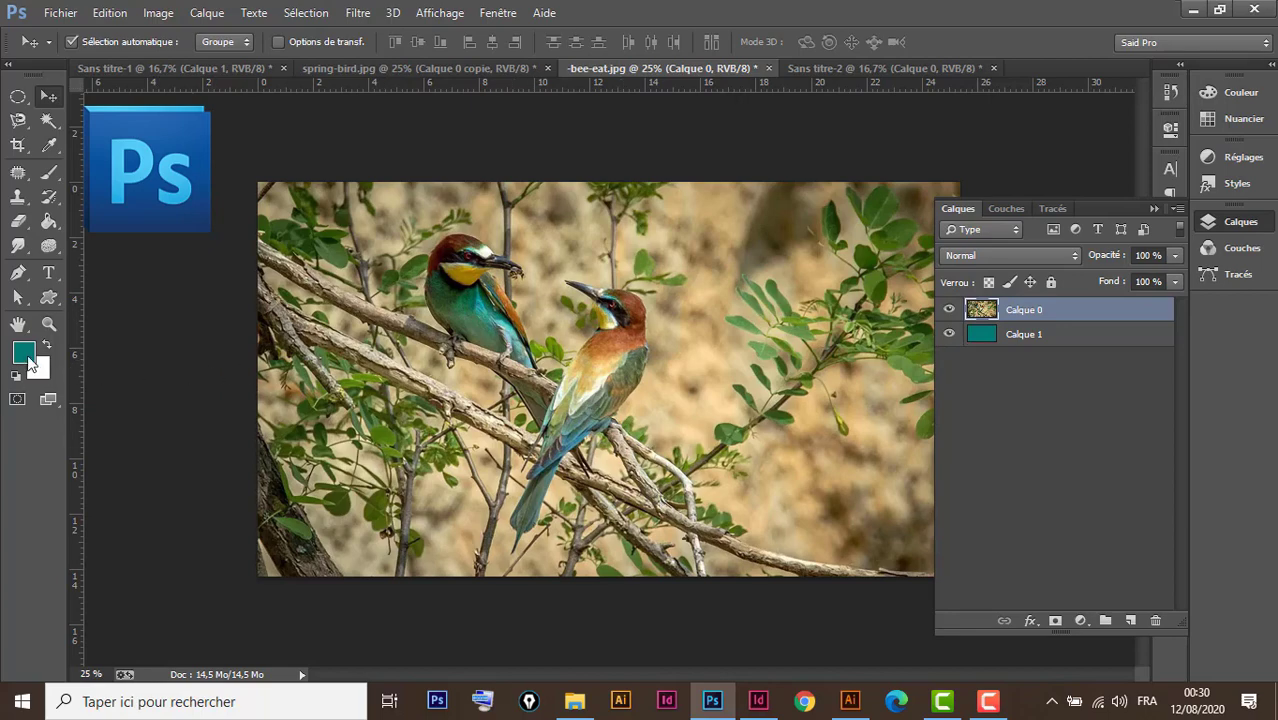
# Set the foreground colour to dark green #0c6748 sampled from the upper bird's plumage
pyautogui.click(25, 356)
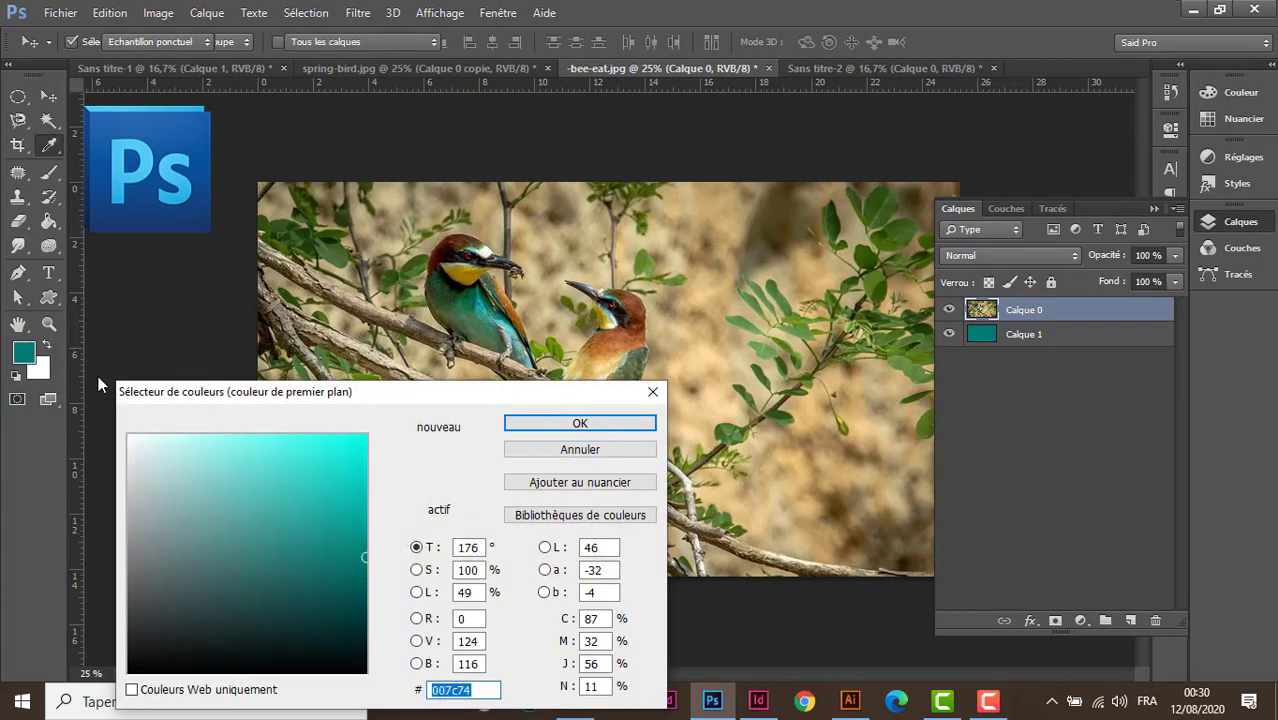
pyautogui.moveTo(325, 399); pyautogui.dragTo(818, 401)
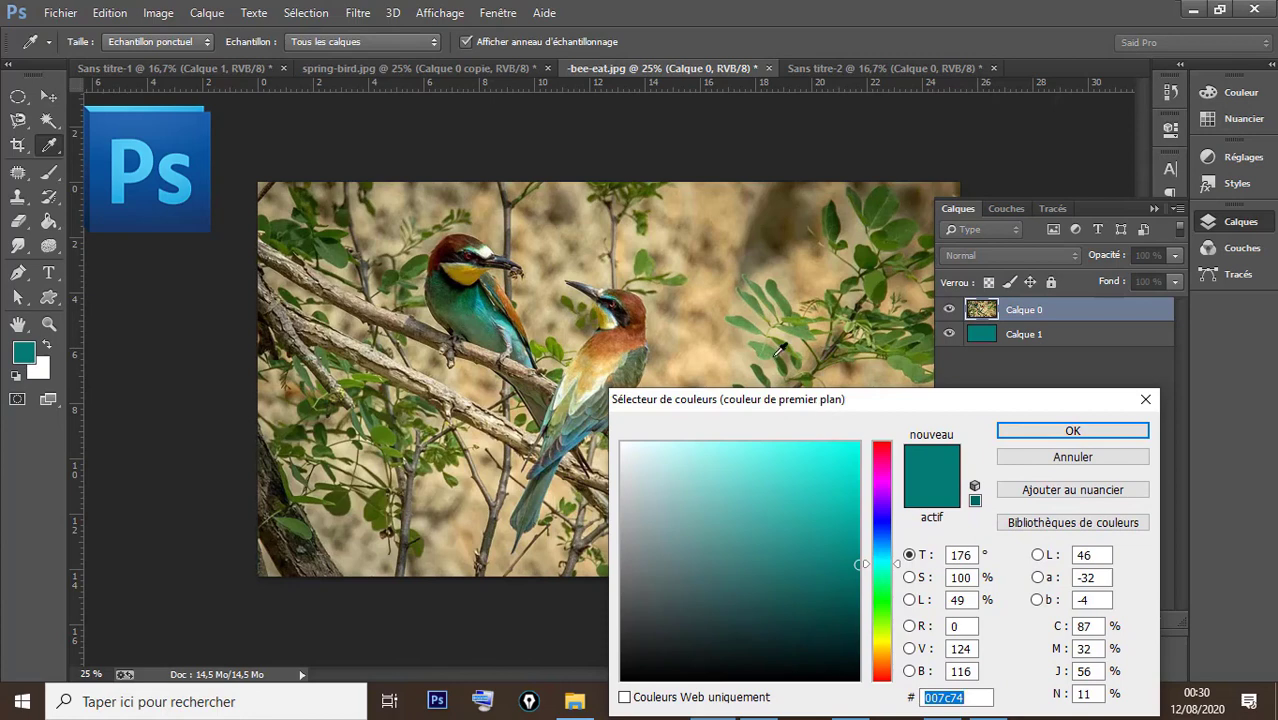
pyautogui.click(485, 309)
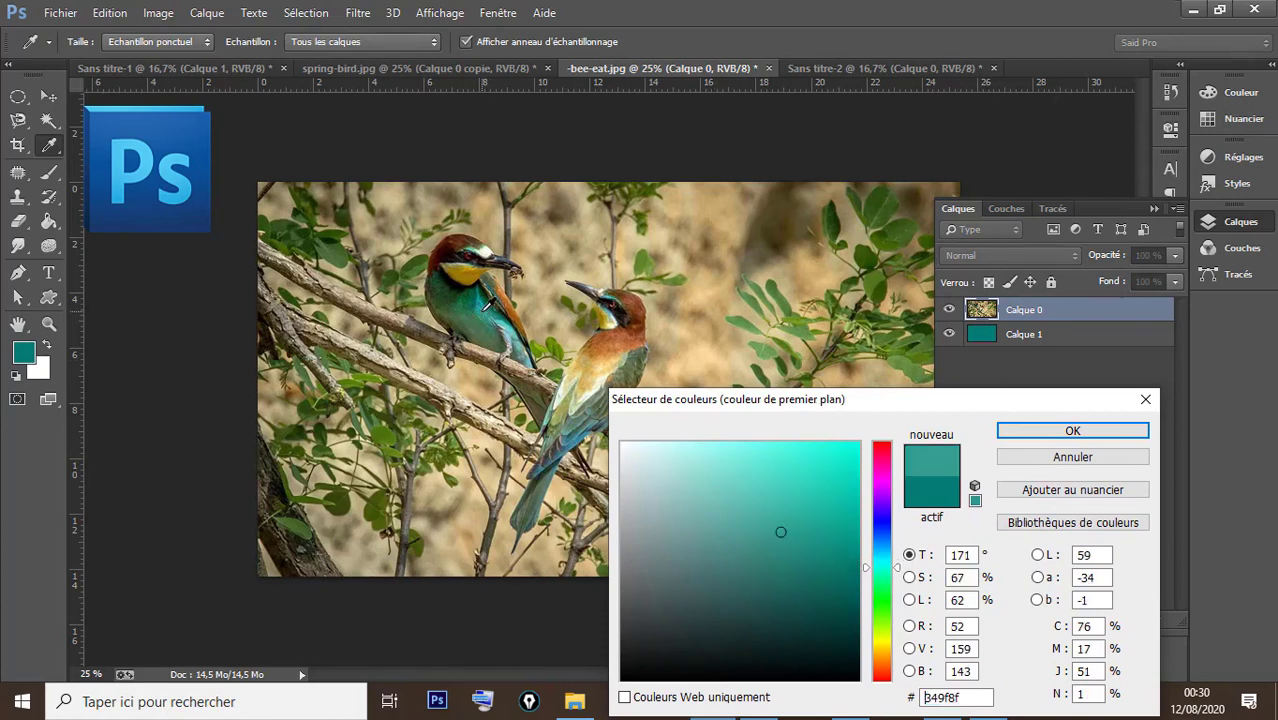
pyautogui.click(468, 294)
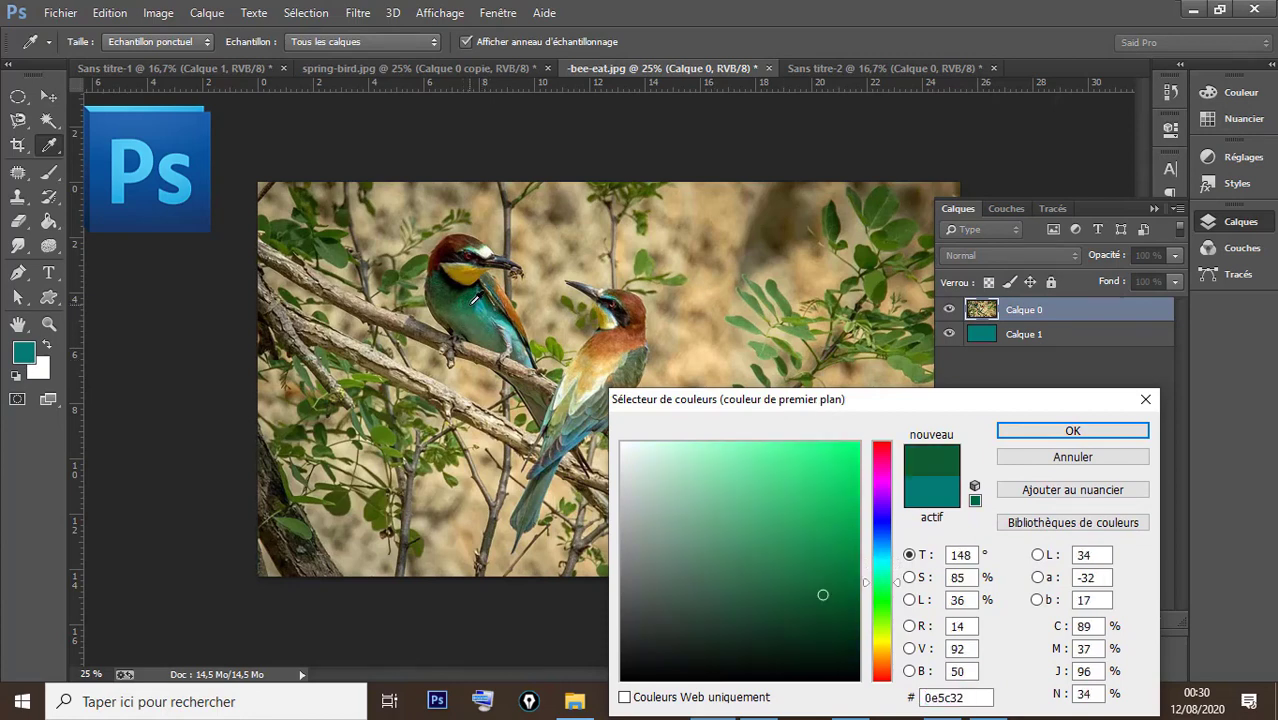
pyautogui.click(470, 304)
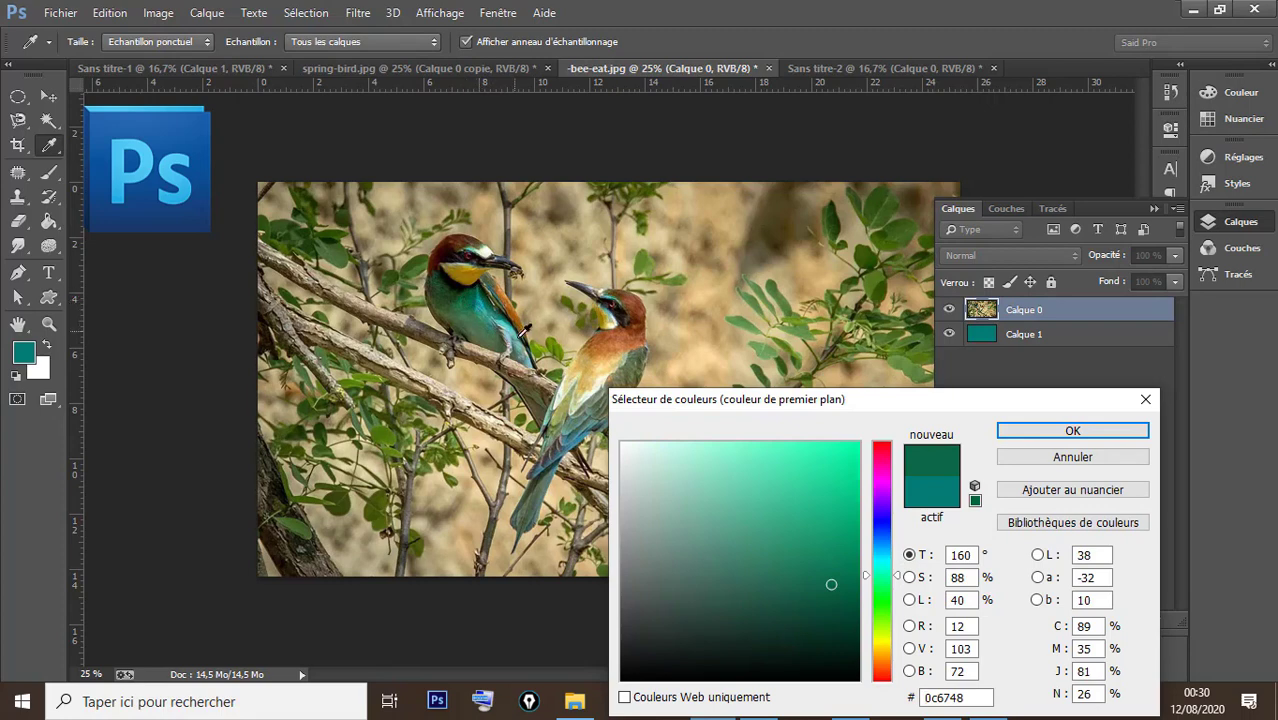
pyautogui.click(1050, 431)
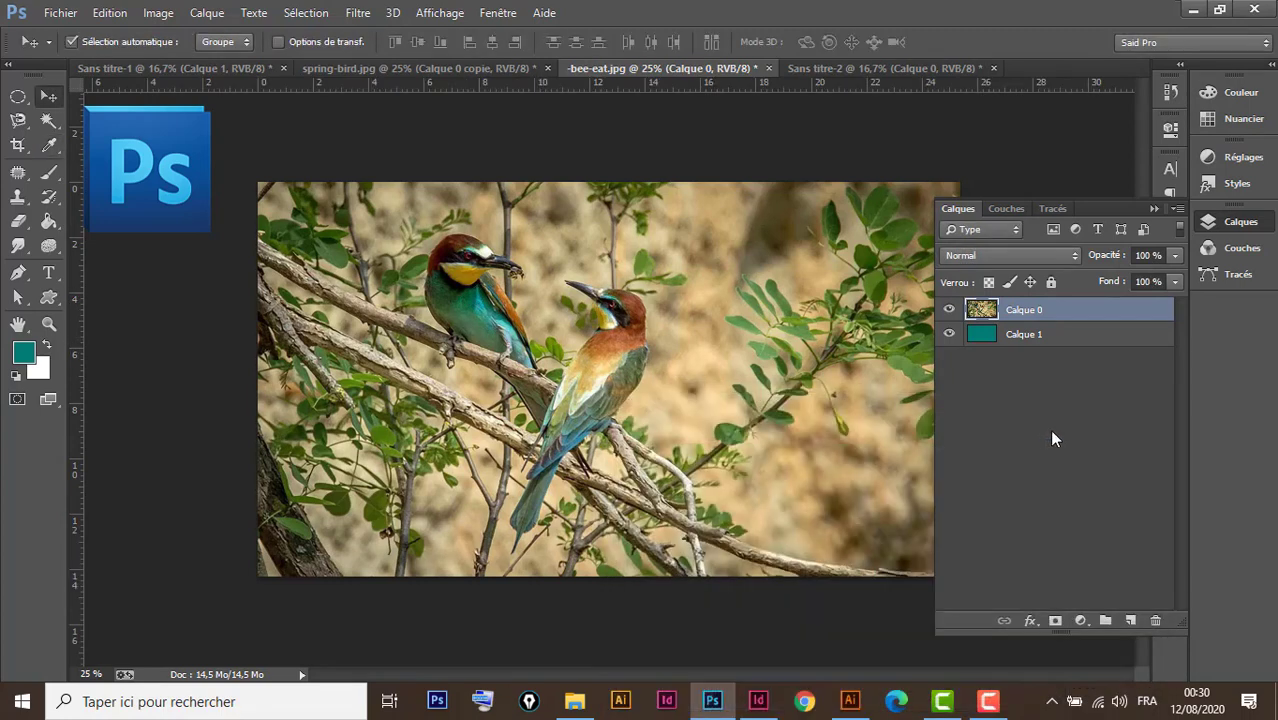
# Fill Calque 1 with the green foreground colour and check it by temporarily hiding Calque 0
pyautogui.click(1081, 337)
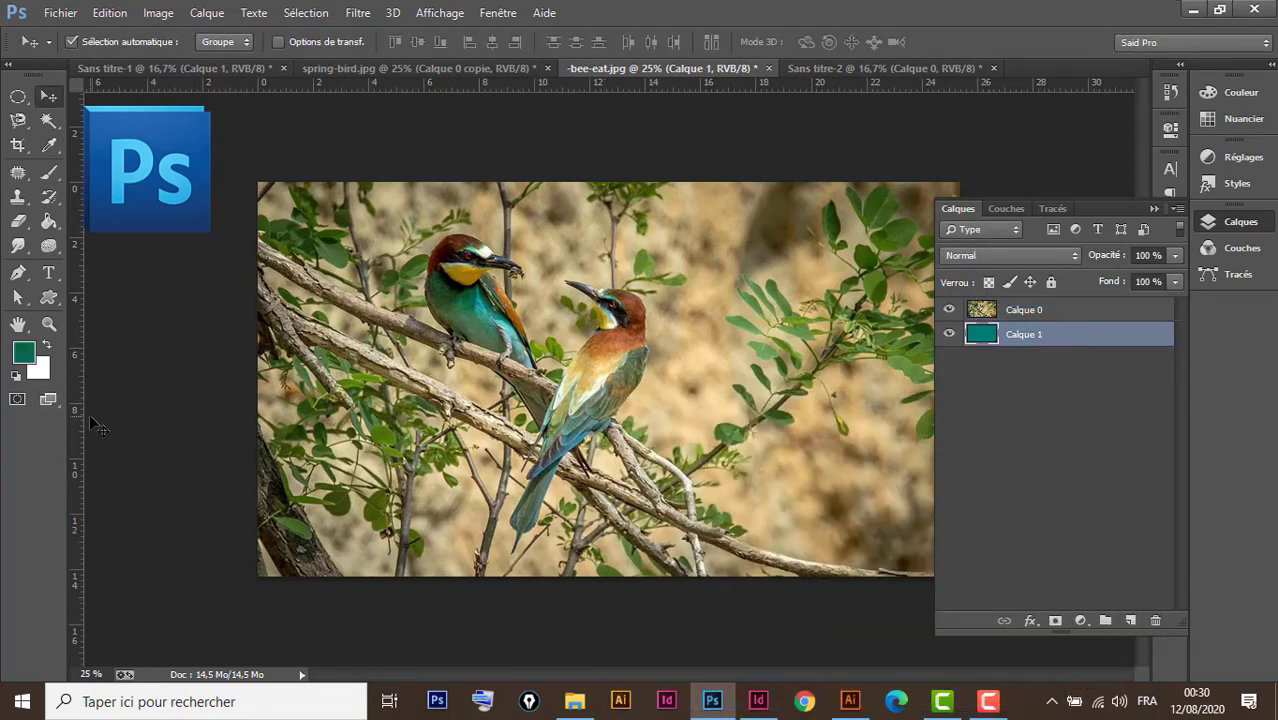
pyautogui.hotkey('alt', 'BackSpace')
pyautogui.click(949, 310)
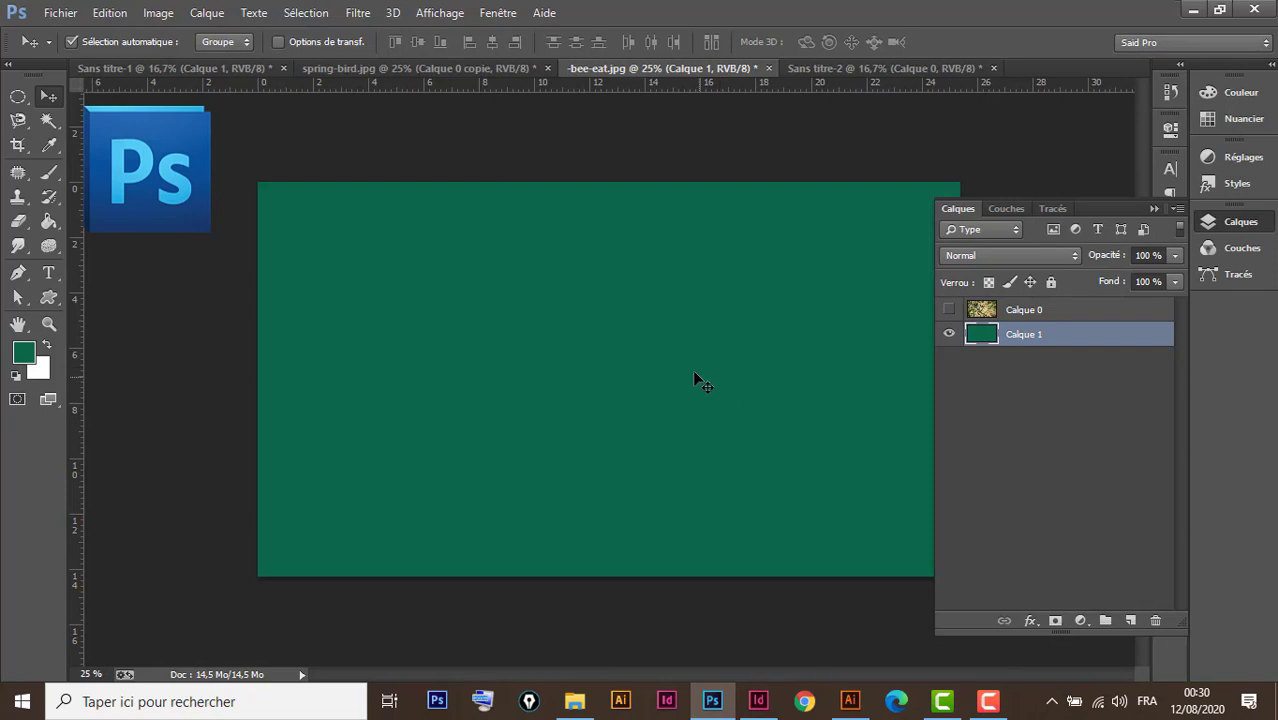
pyautogui.click(949, 310)
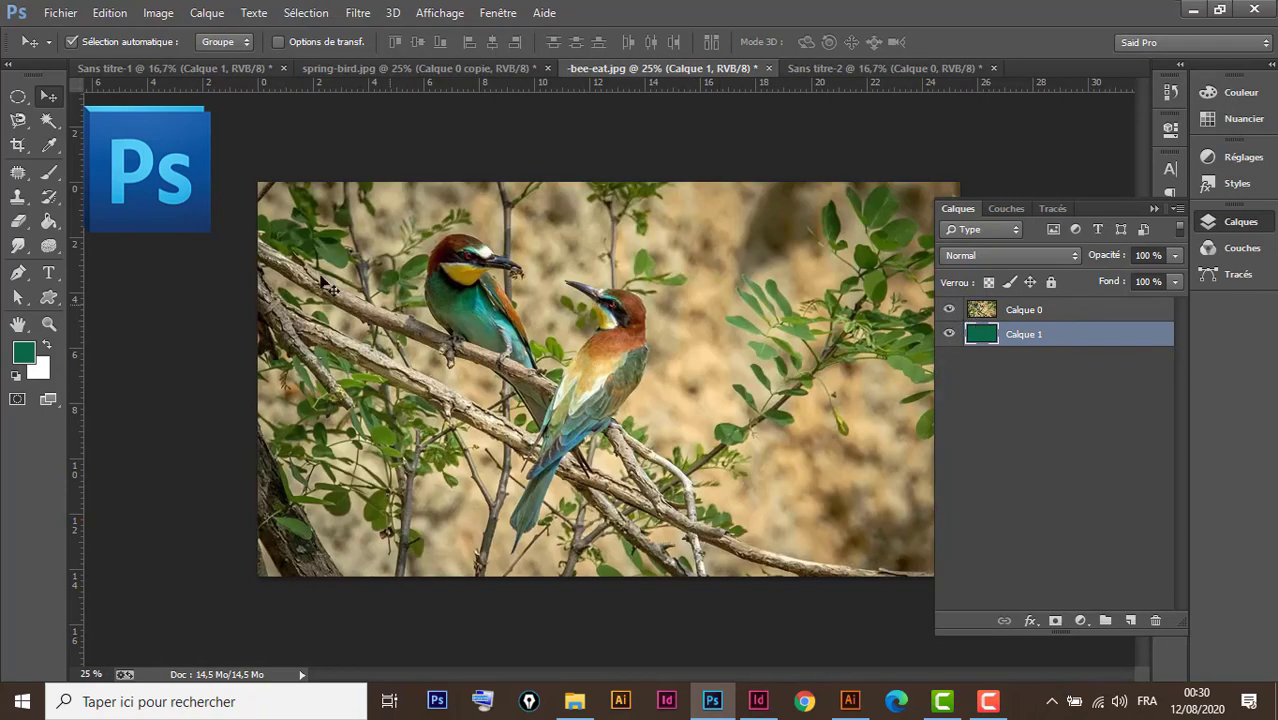
# Select an ellipse around the two birds with a 50 px Contour progressif and turn it into a layer mask on Calque 0
pyautogui.click(18, 96)
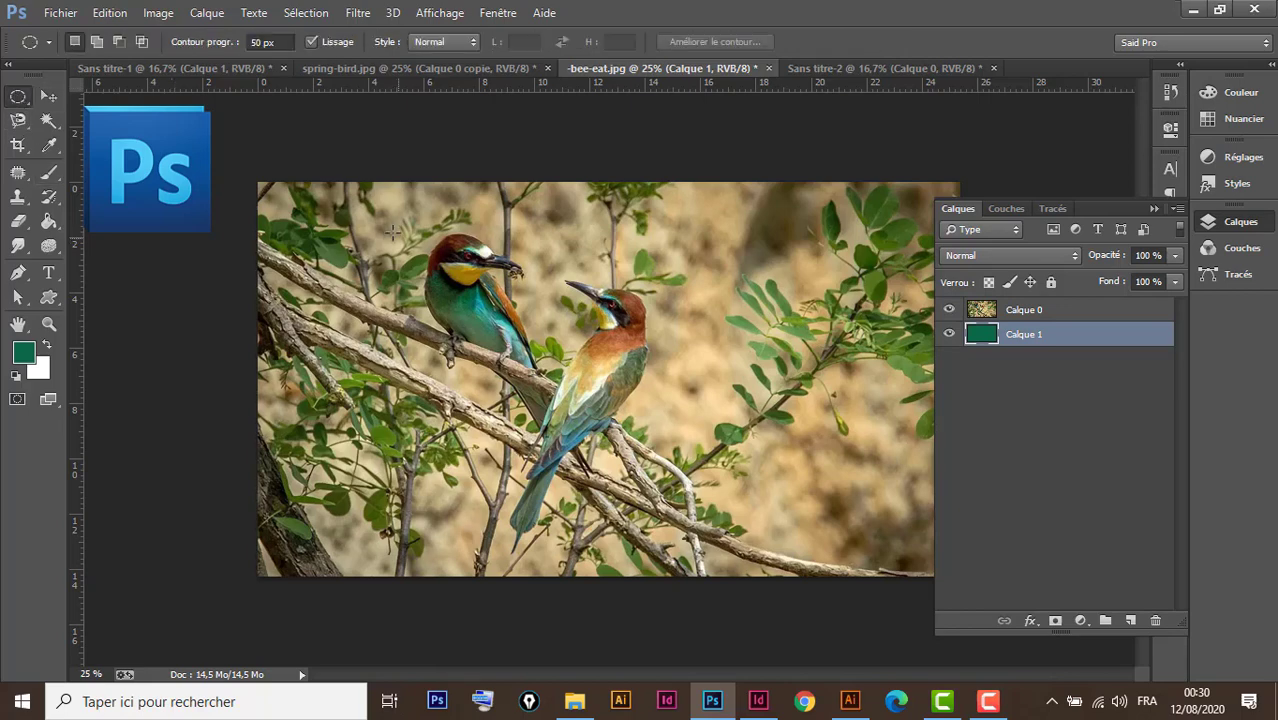
pyautogui.moveTo(375, 213); pyautogui.dragTo(745, 544)
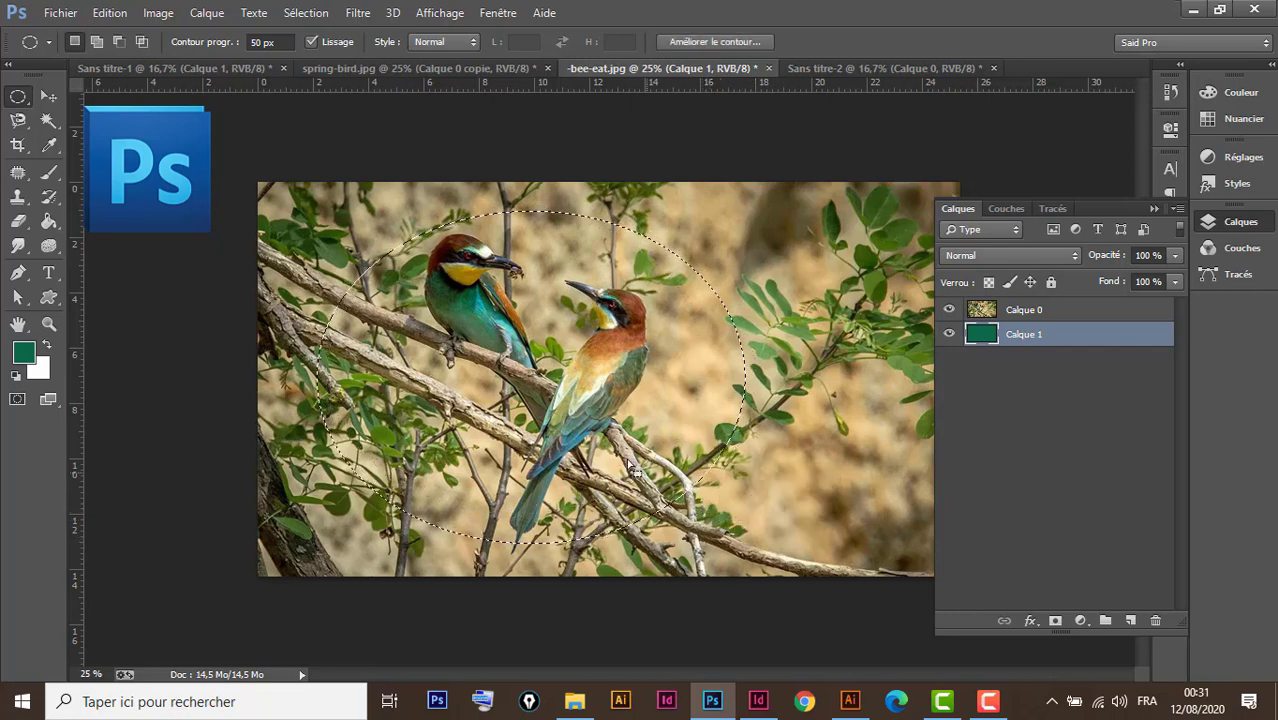
pyautogui.click(1074, 314)
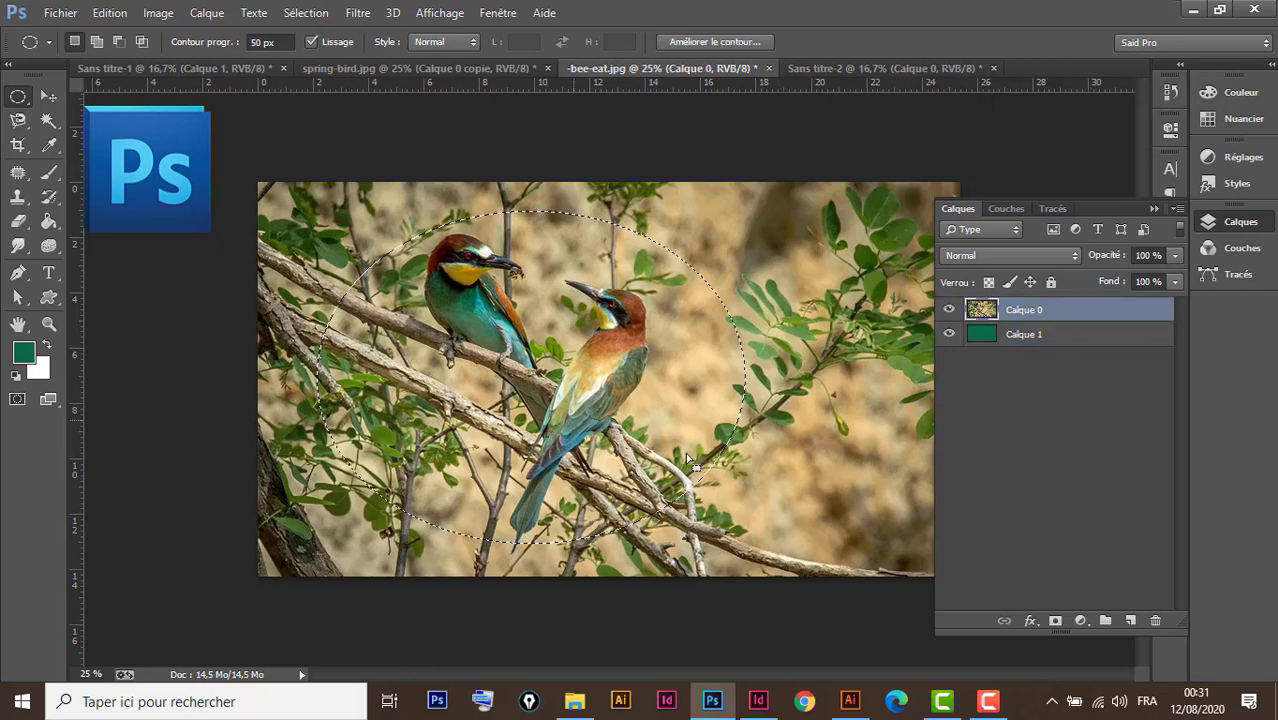
pyautogui.click(1056, 621)
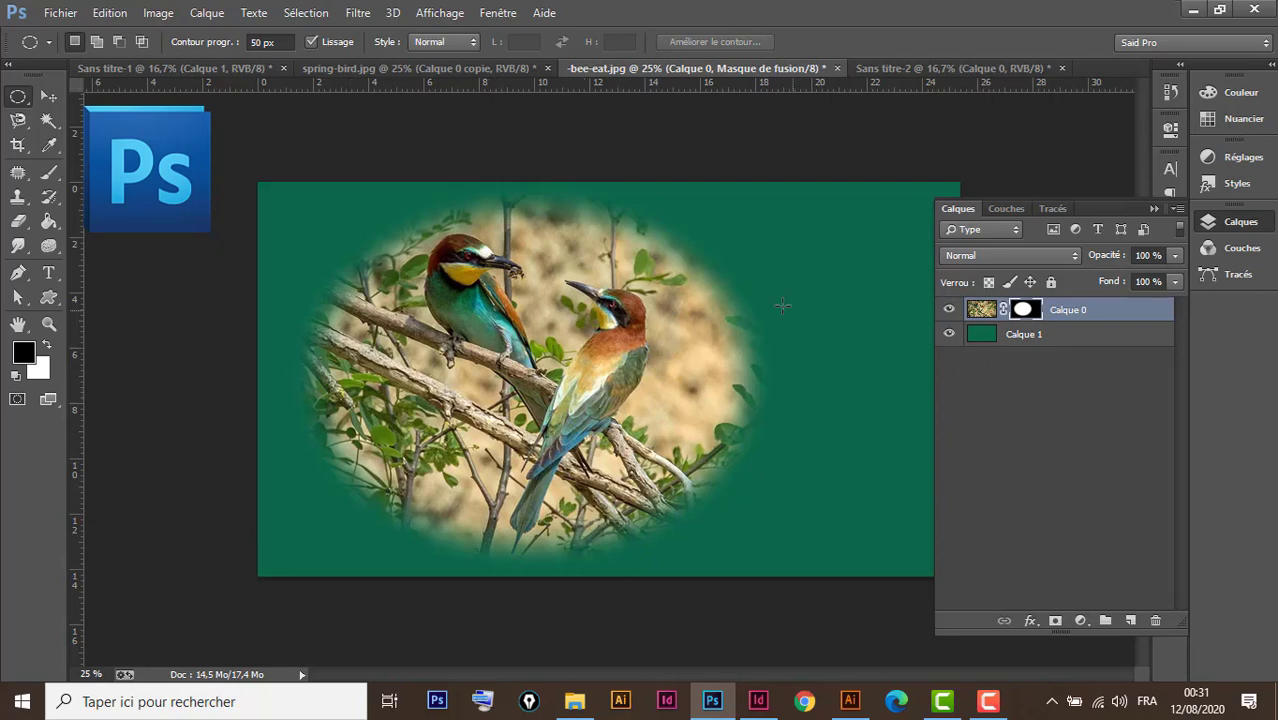
# Activate the Move tool and compare the spring-bird.jpg composition with the masked -bee-eat.jpg composition
pyautogui.click(47, 96)
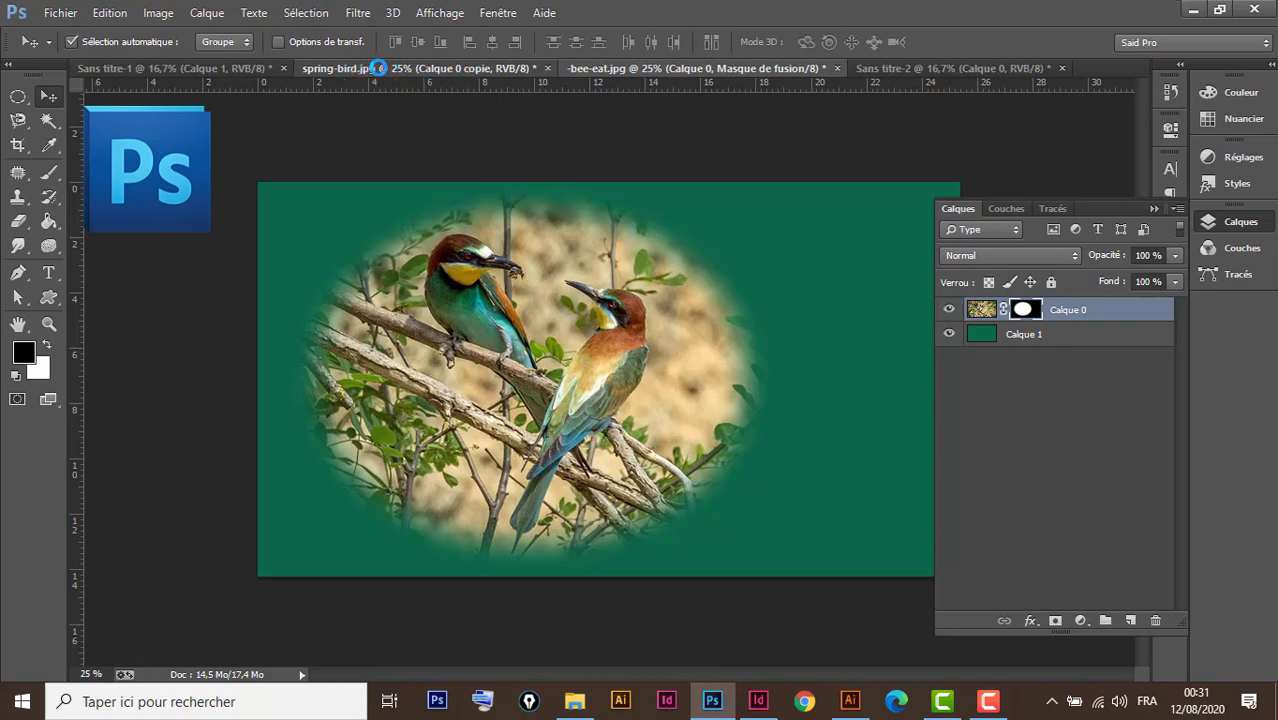
pyautogui.click(422, 70)
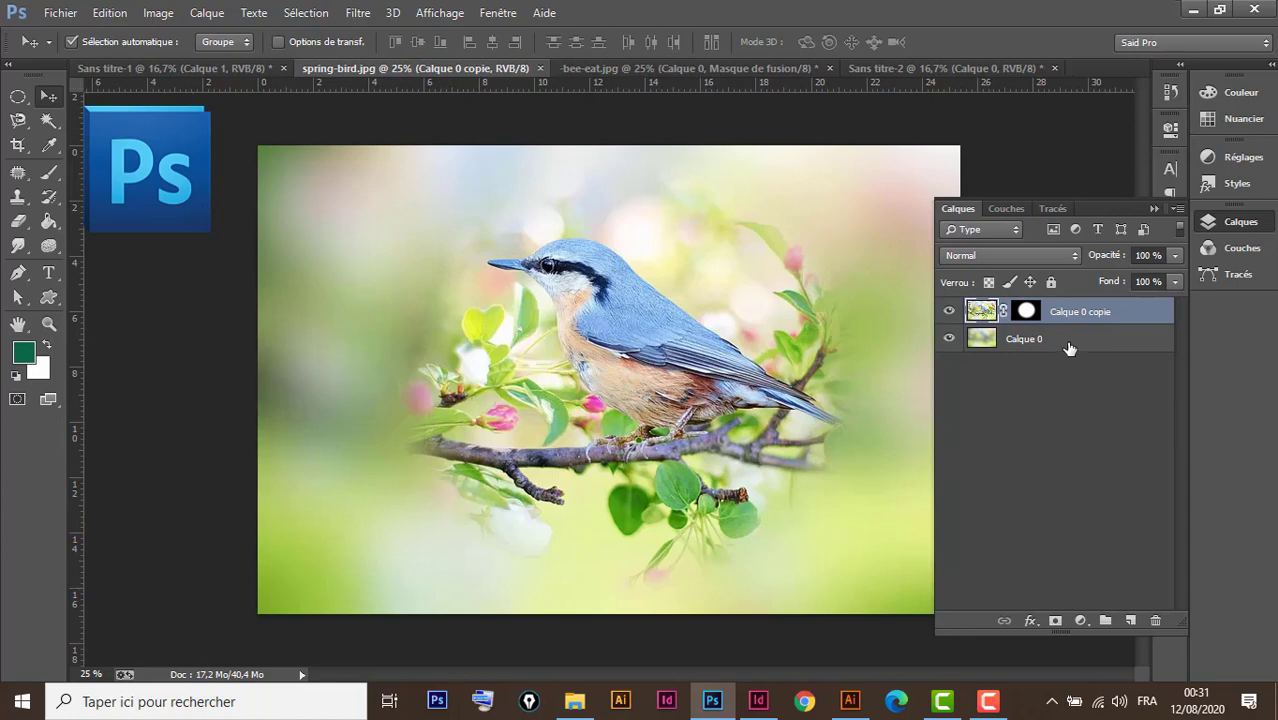
pyautogui.click(688, 68)
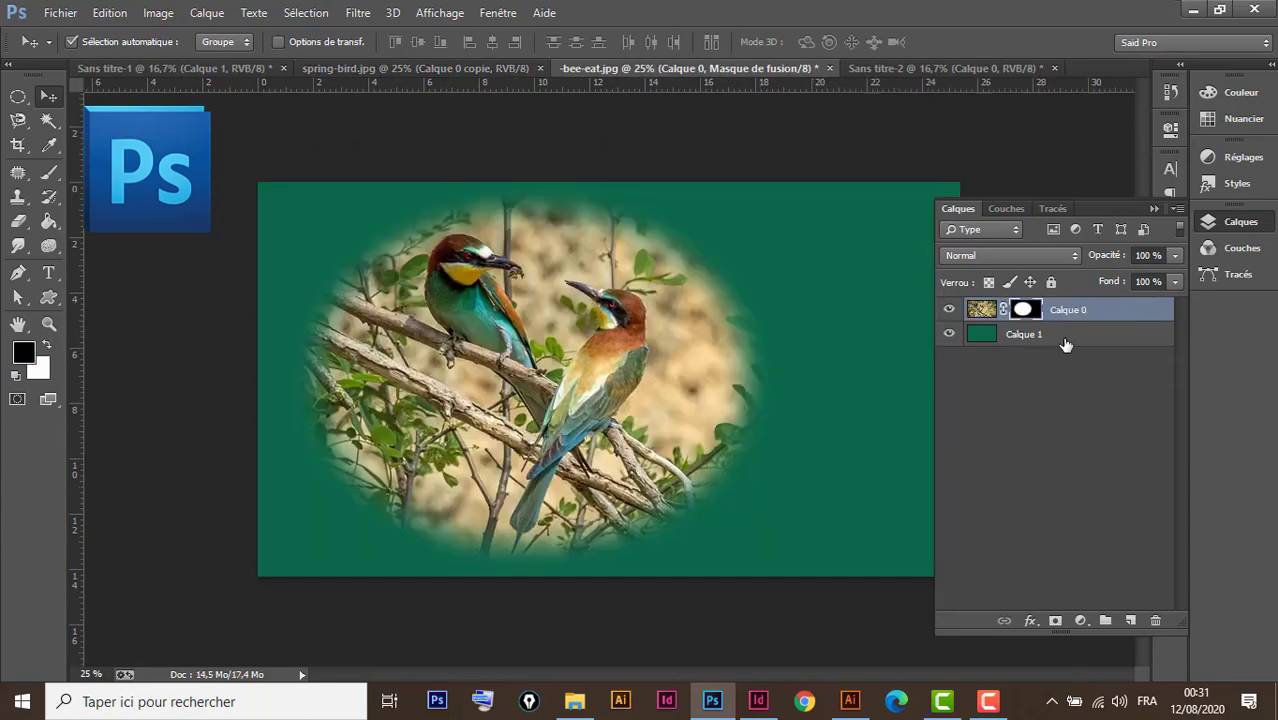
# Set the foreground colour to crimson #bf0453 and fill Calque 1 with it
pyautogui.click(1068, 340)
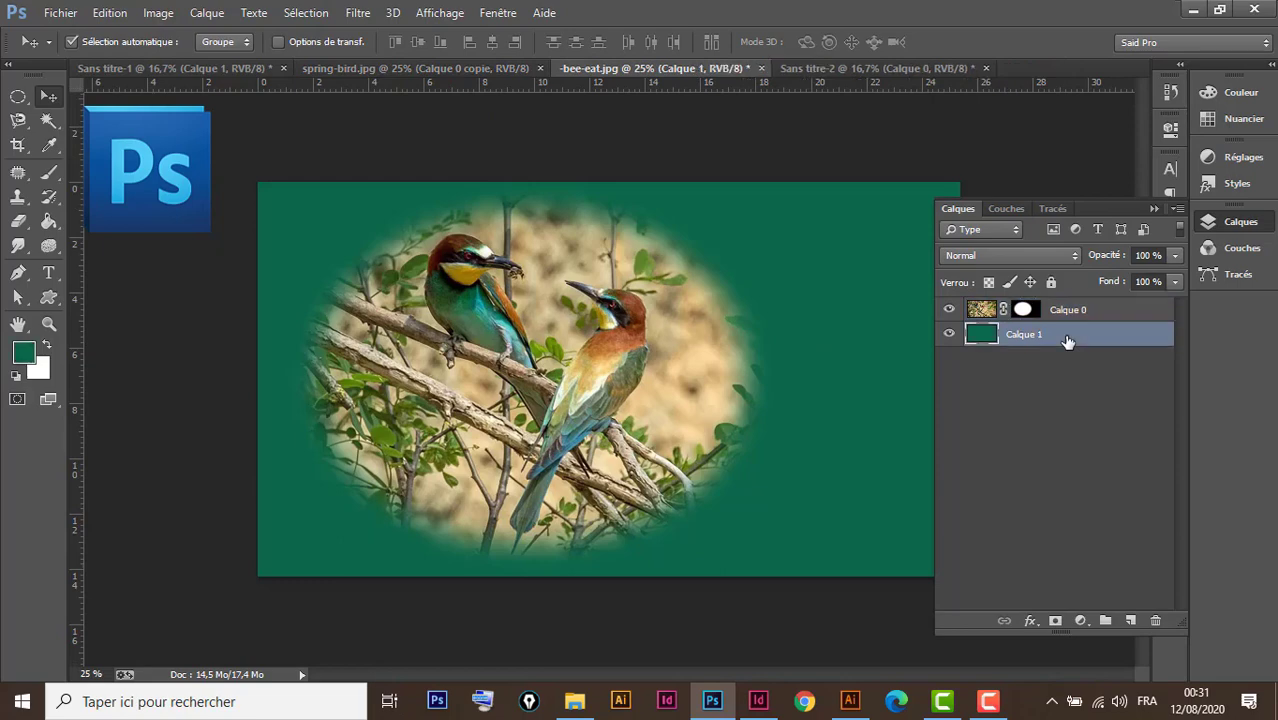
pyautogui.click(24, 352)
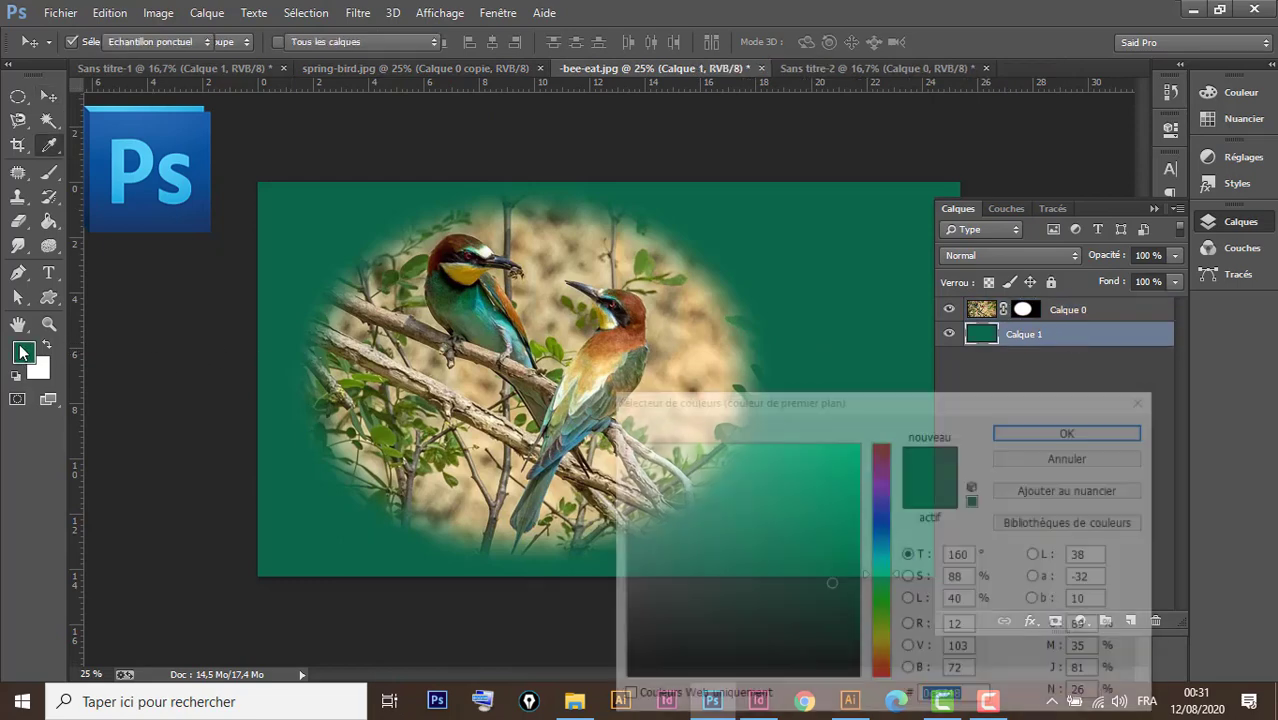
pyautogui.click(883, 459)
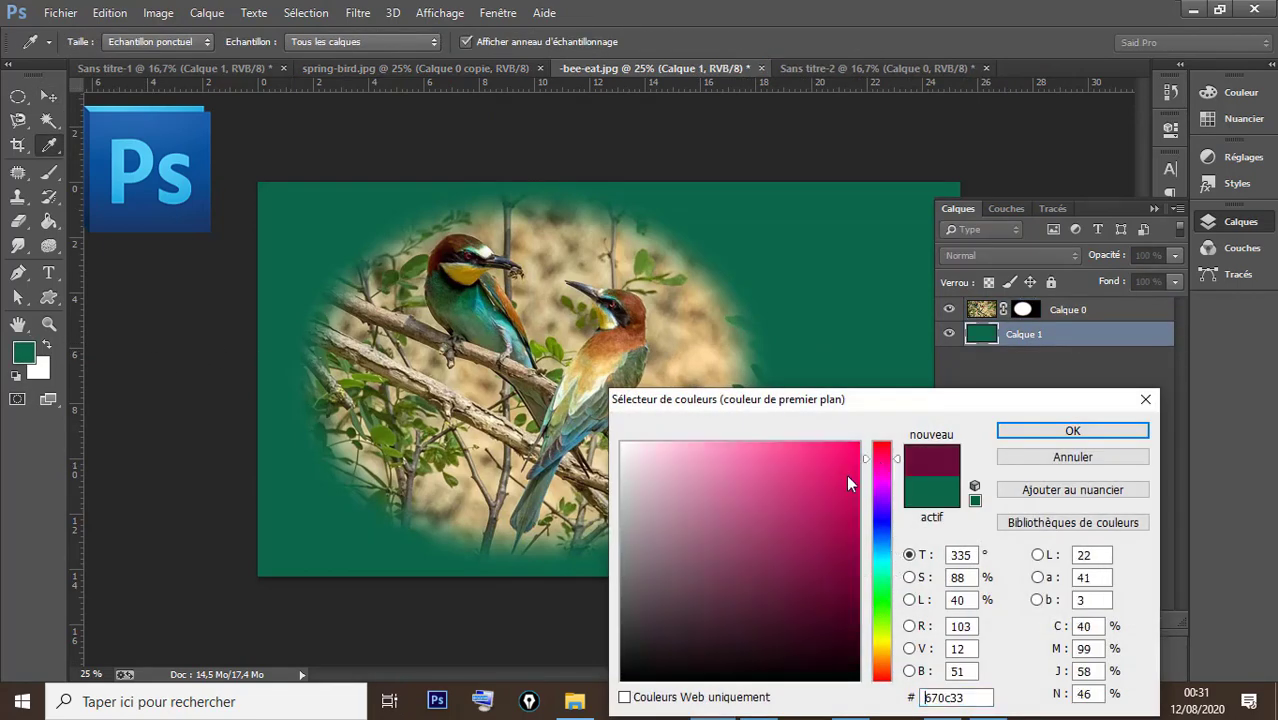
pyautogui.click(854, 501)
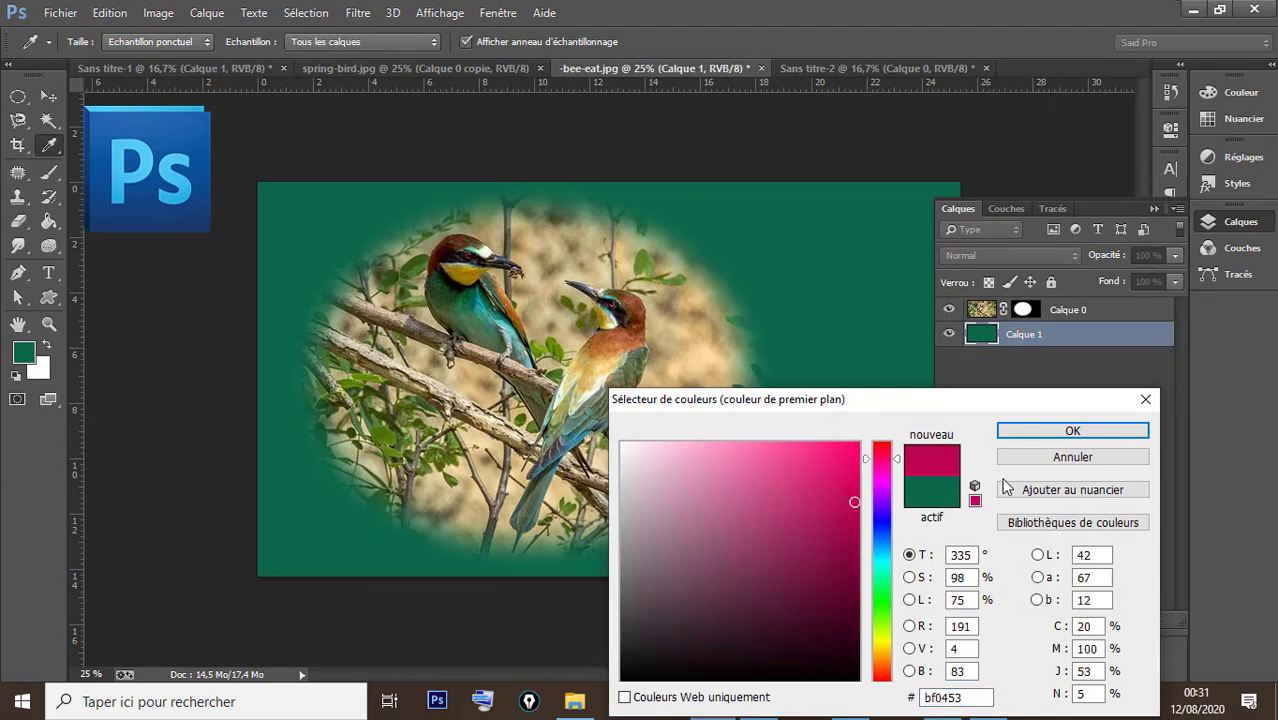
pyautogui.click(1030, 432)
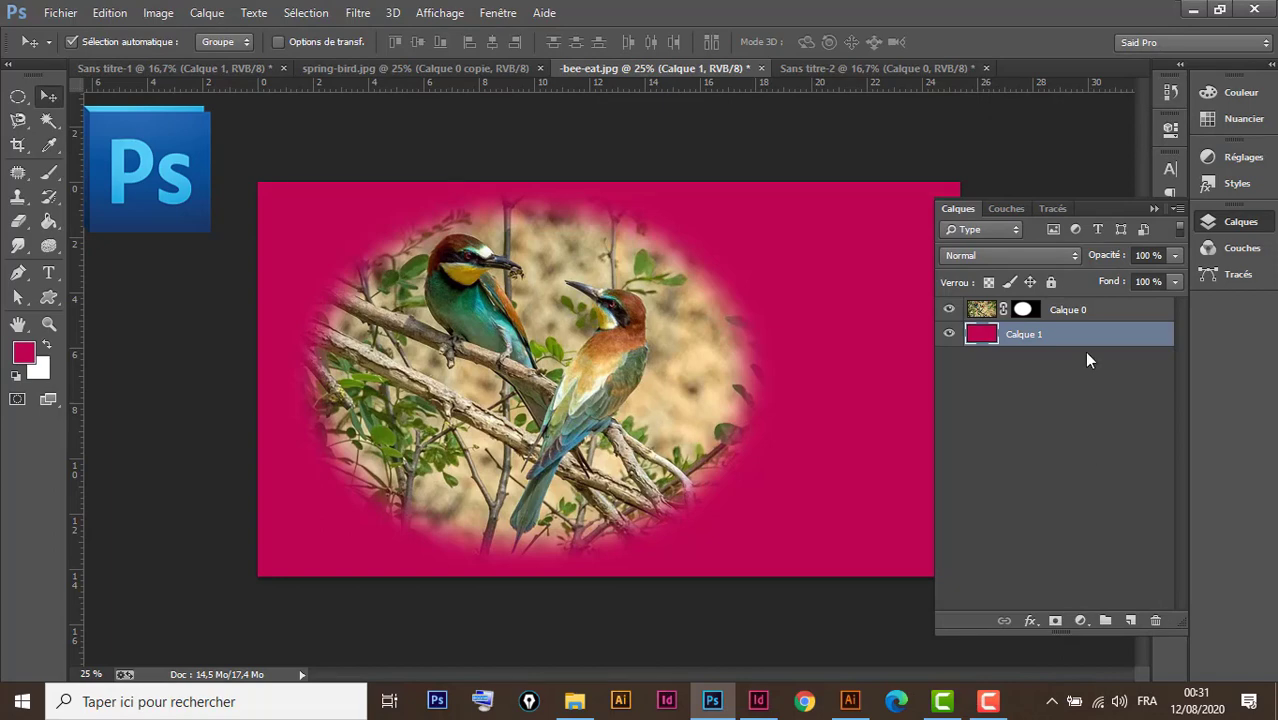
# Switch to the Sans titre-2 document, activate the elliptical selection tool and rasterize the bird-5 layer
pyautogui.click(866, 69)
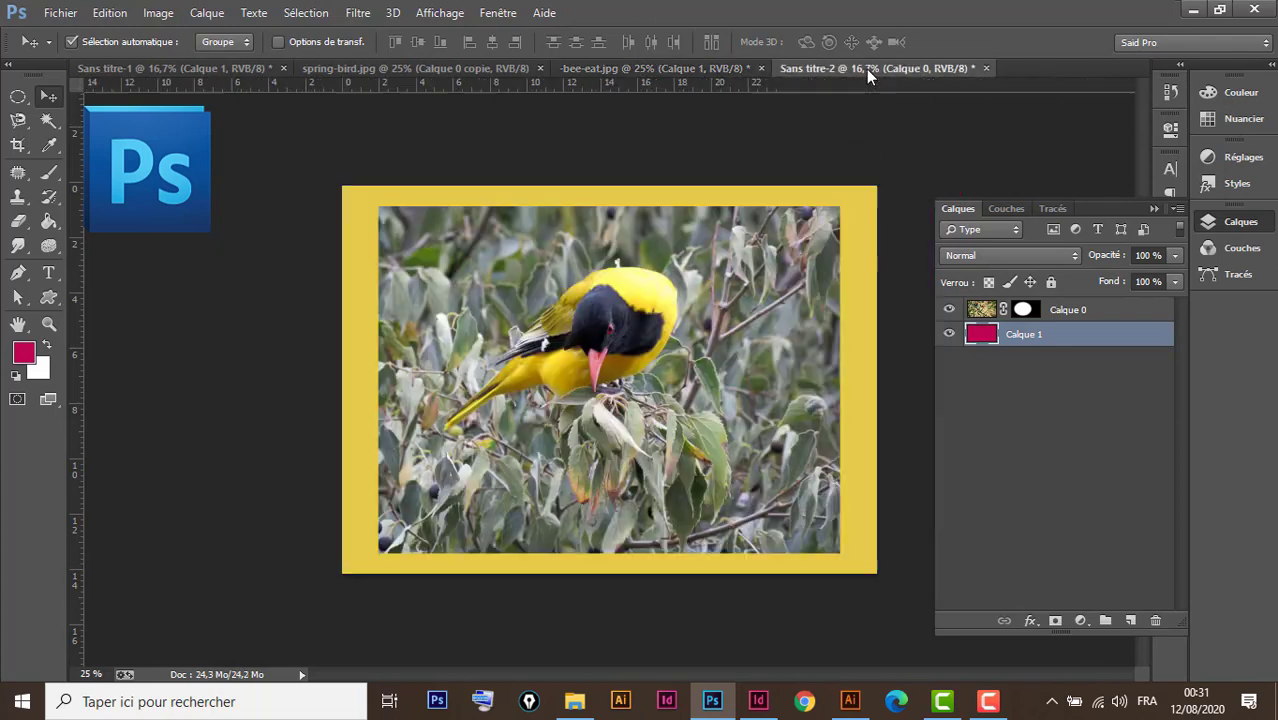
pyautogui.click(18, 96)
pyautogui.click(1090, 316)
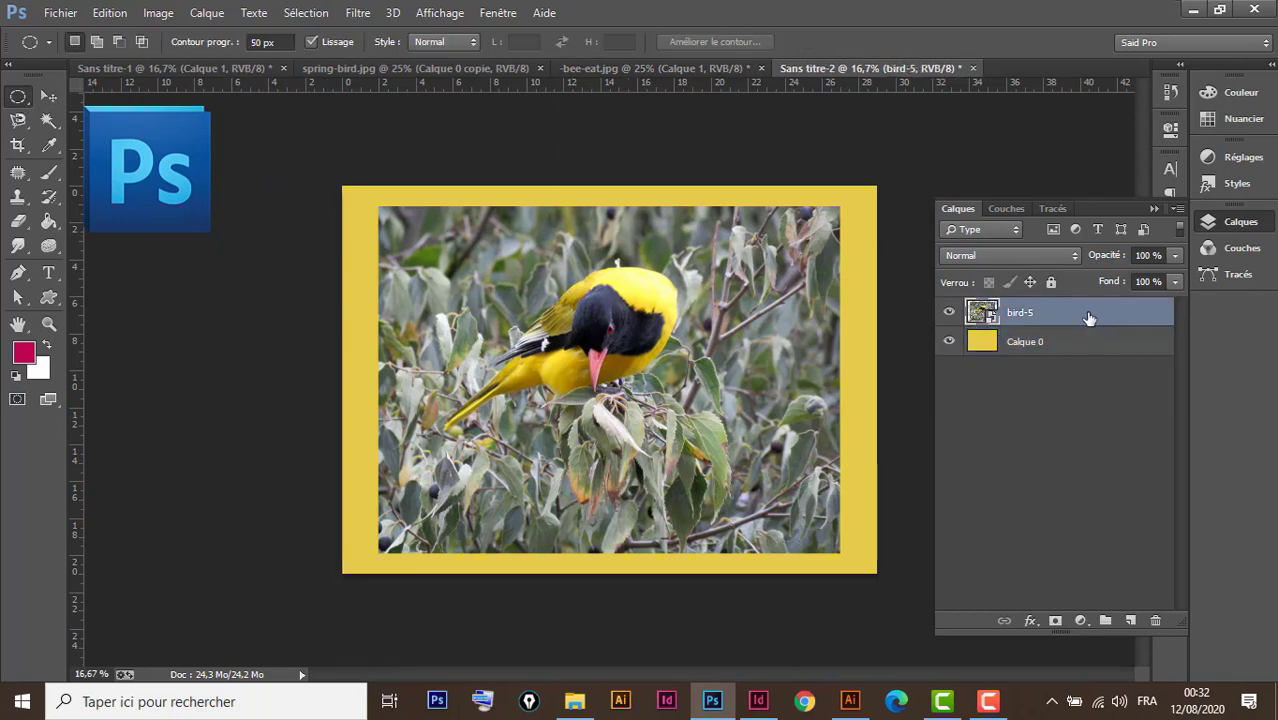
pyautogui.rightClick(1090, 317)
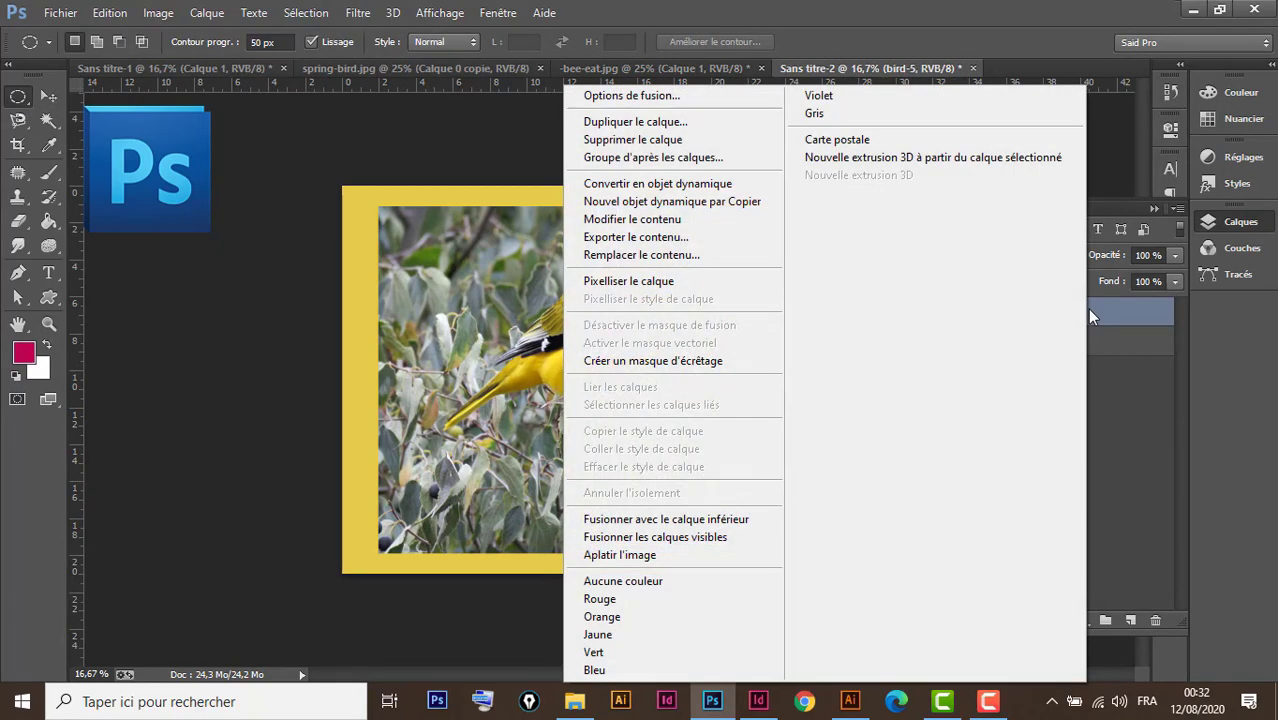
pyautogui.click(650, 283)
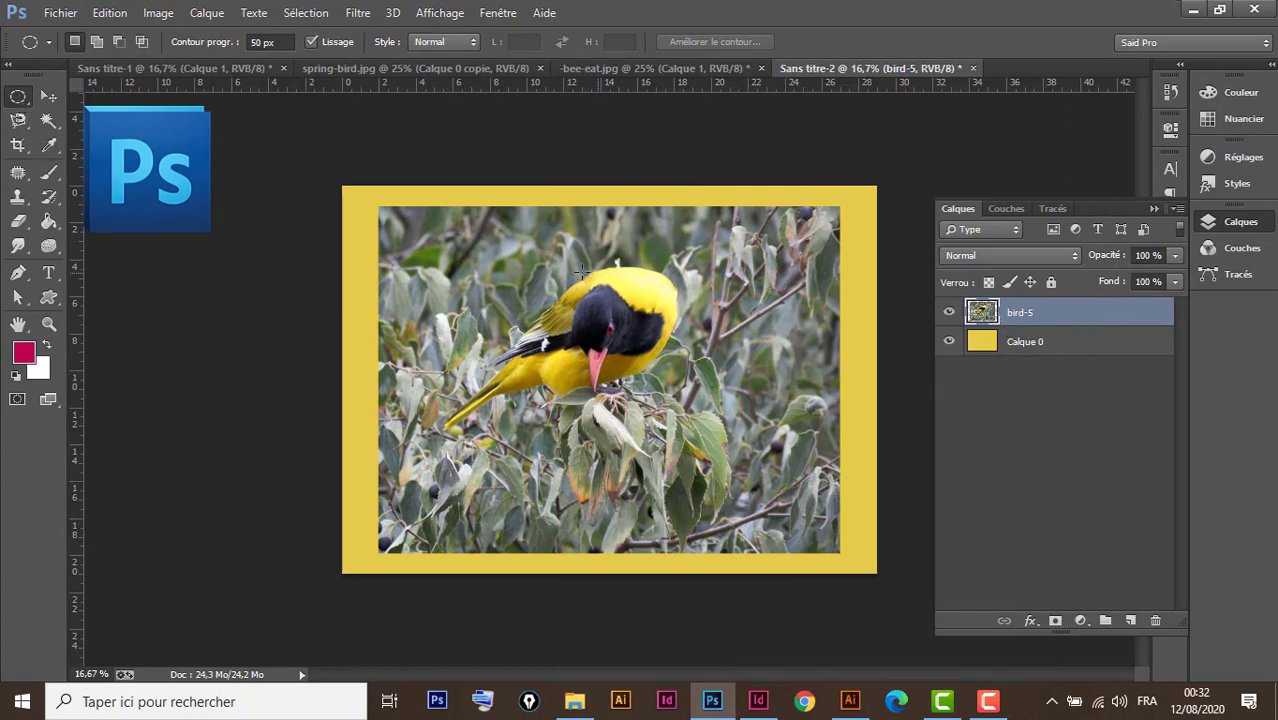
# Select an ellipse around the yellow bird and soften its edge by raising the Contour progressif in Améliorer le contour
pyautogui.moveTo(463, 236); pyautogui.dragTo(752, 503)
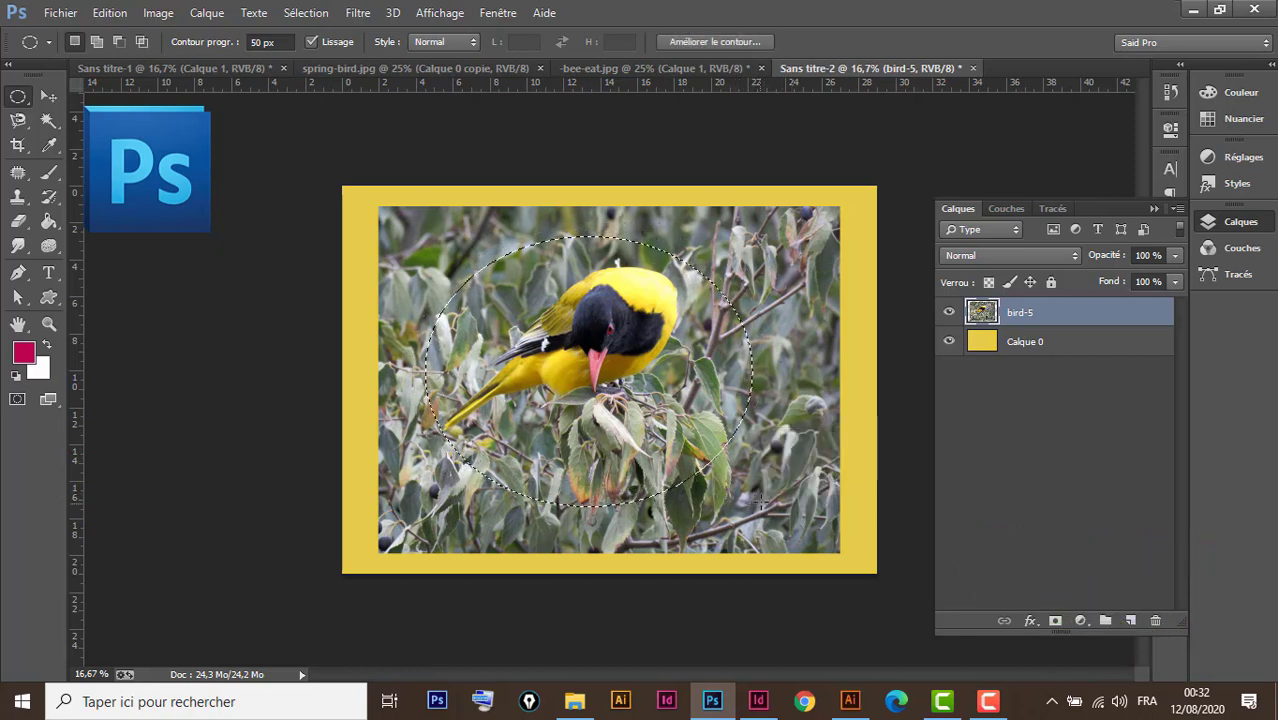
pyautogui.click(707, 41)
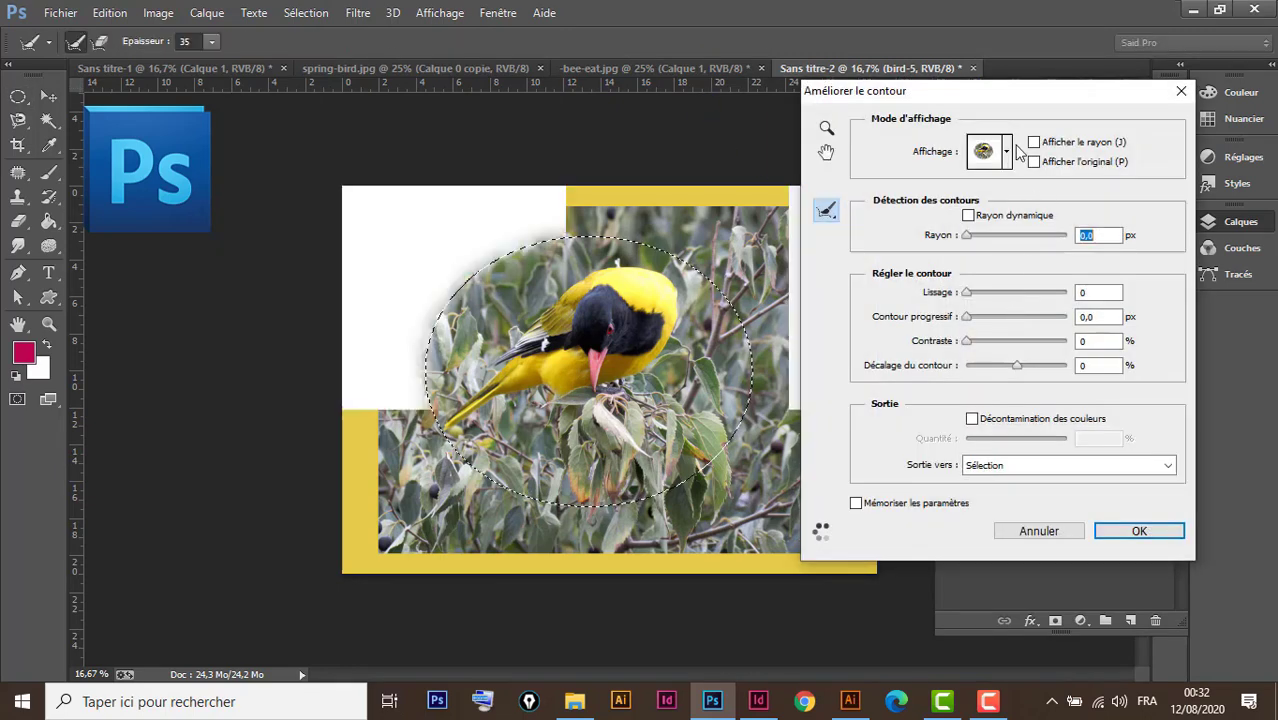
pyautogui.moveTo(1010, 92); pyautogui.dragTo(1049, 154)
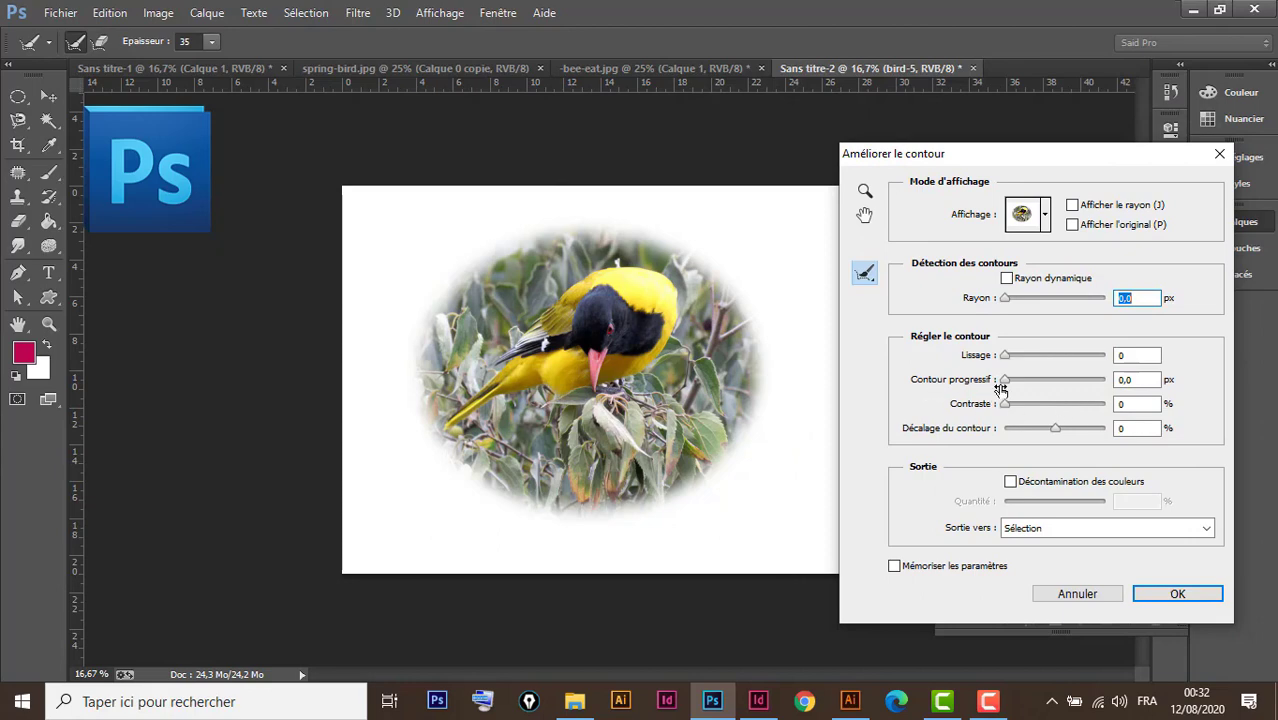
pyautogui.moveTo(1002, 386); pyautogui.dragTo(1058, 400)
pyautogui.click(1174, 595)
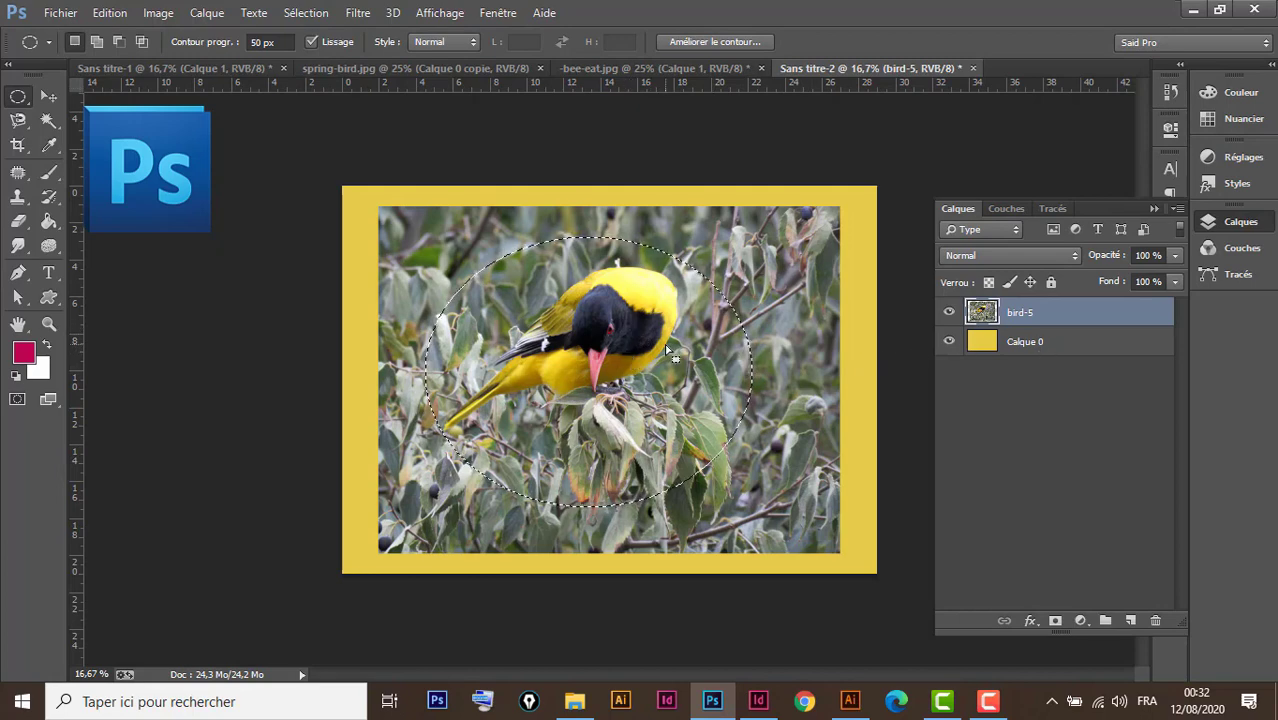
# Invert the feathered elliptical selection and delete the bird-5 image area outside the ellipse
pyautogui.click(306, 14)
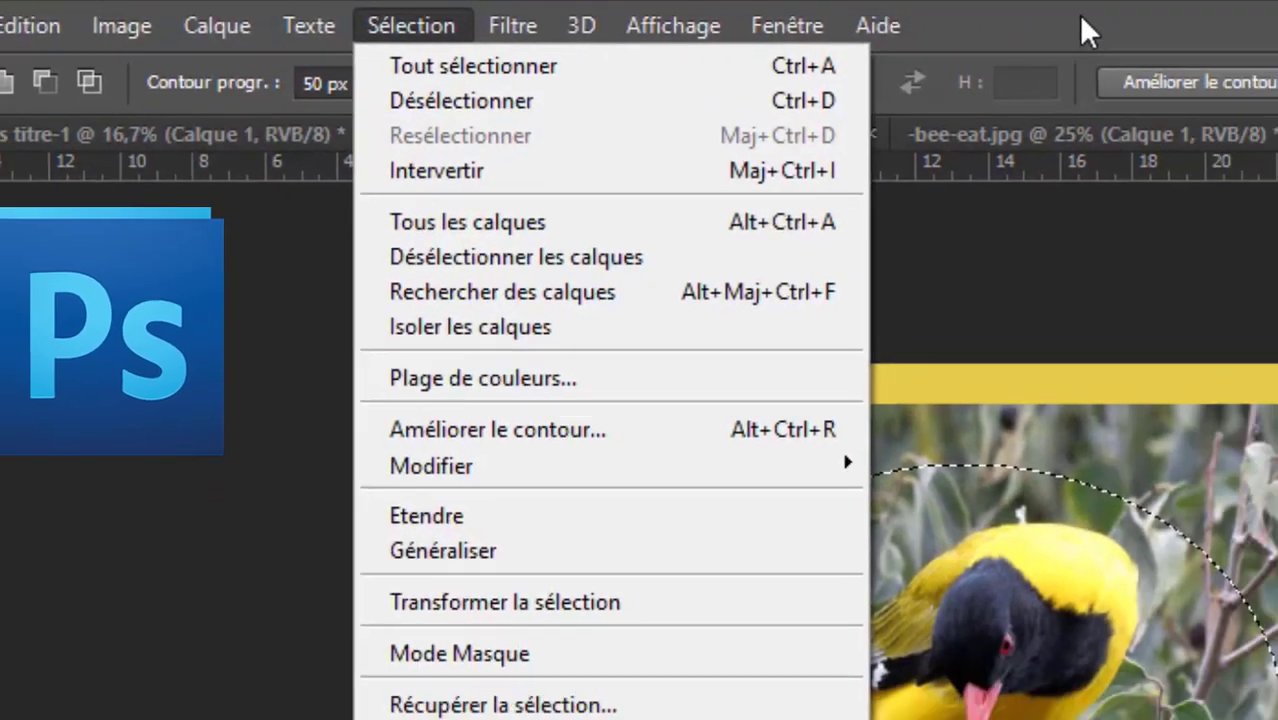
pyautogui.click(1243, 24)
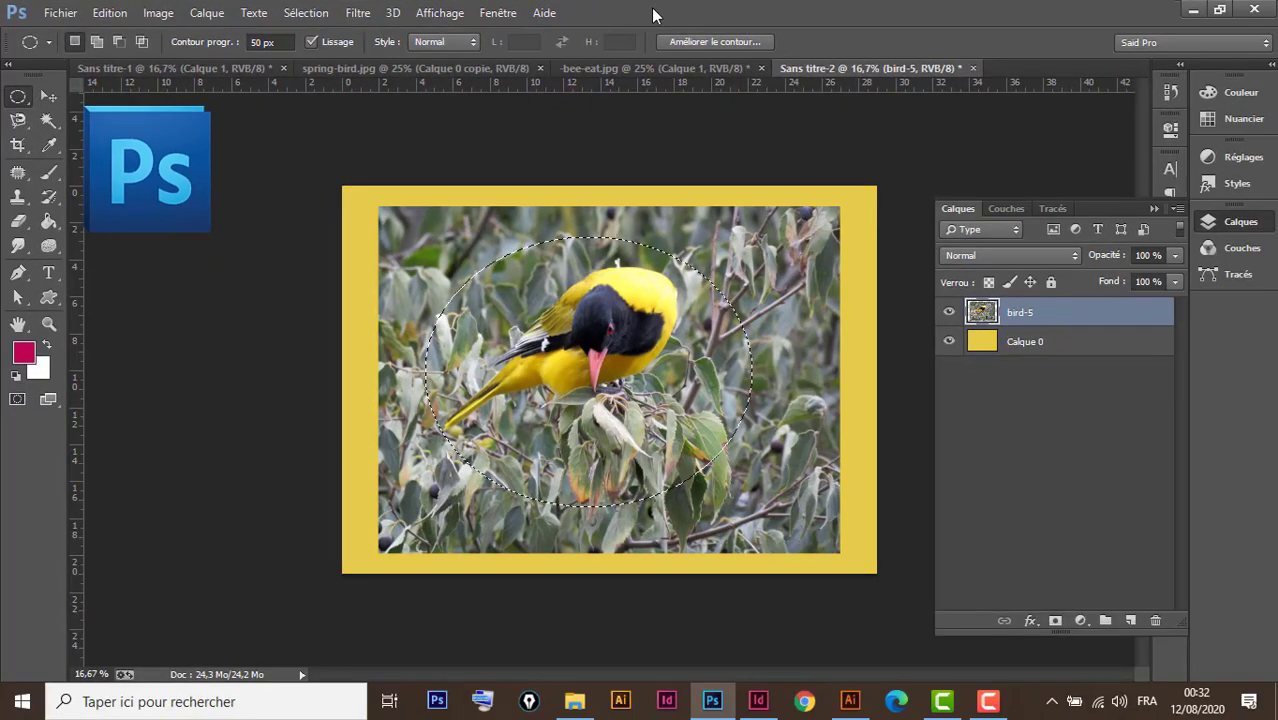
pyautogui.hotkey('ctrl', 'shift', 'i')
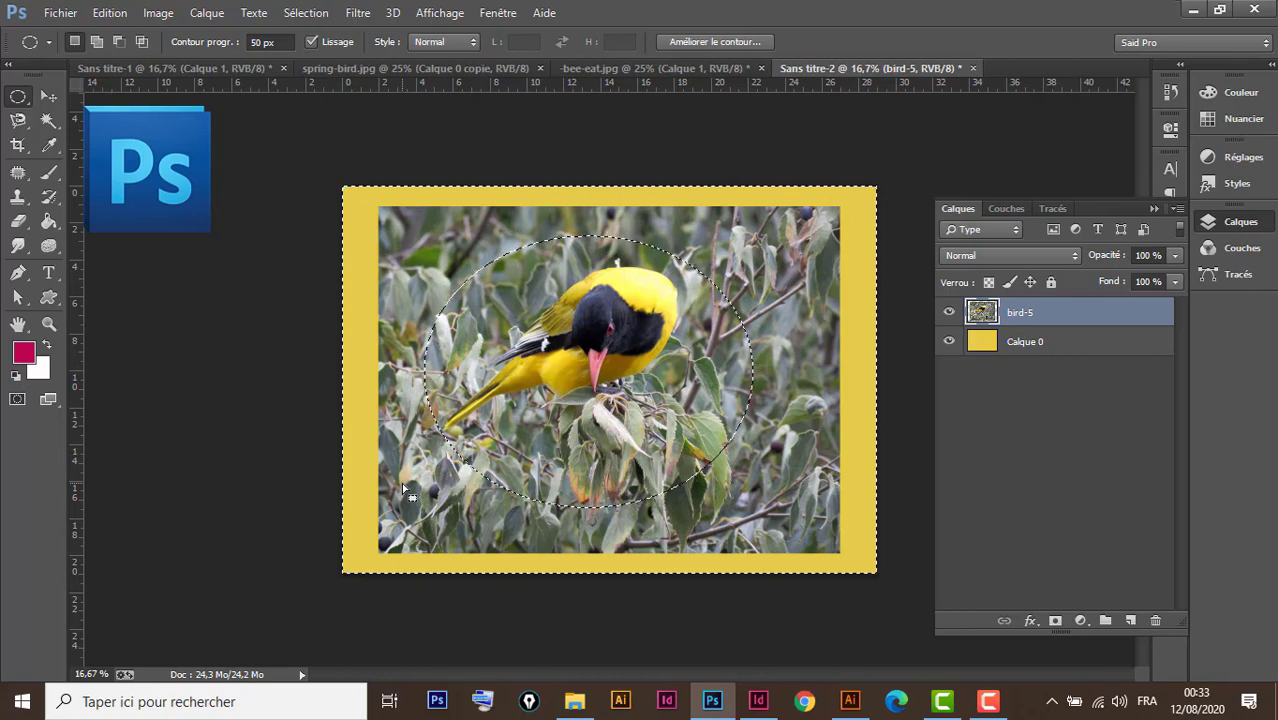
pyautogui.press('Delete')
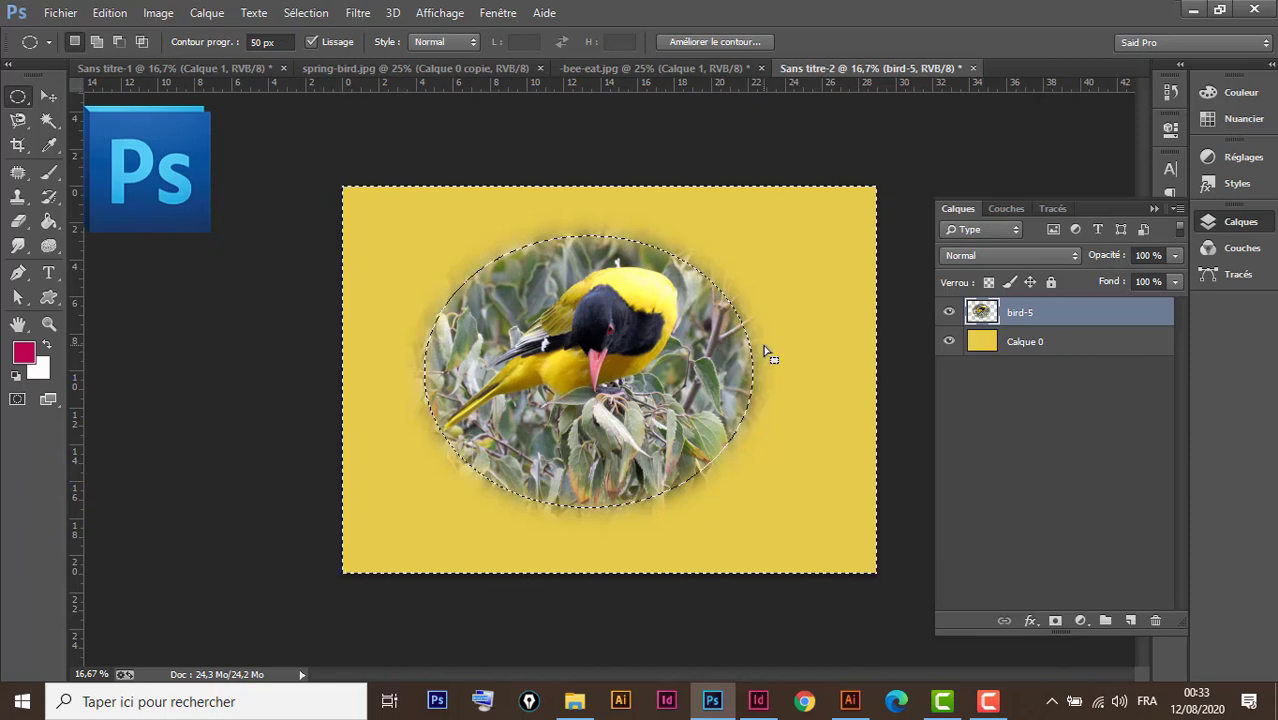
# Remove the selection and nudge the feathered yellow bird slightly with the Move tool
pyautogui.press('v')
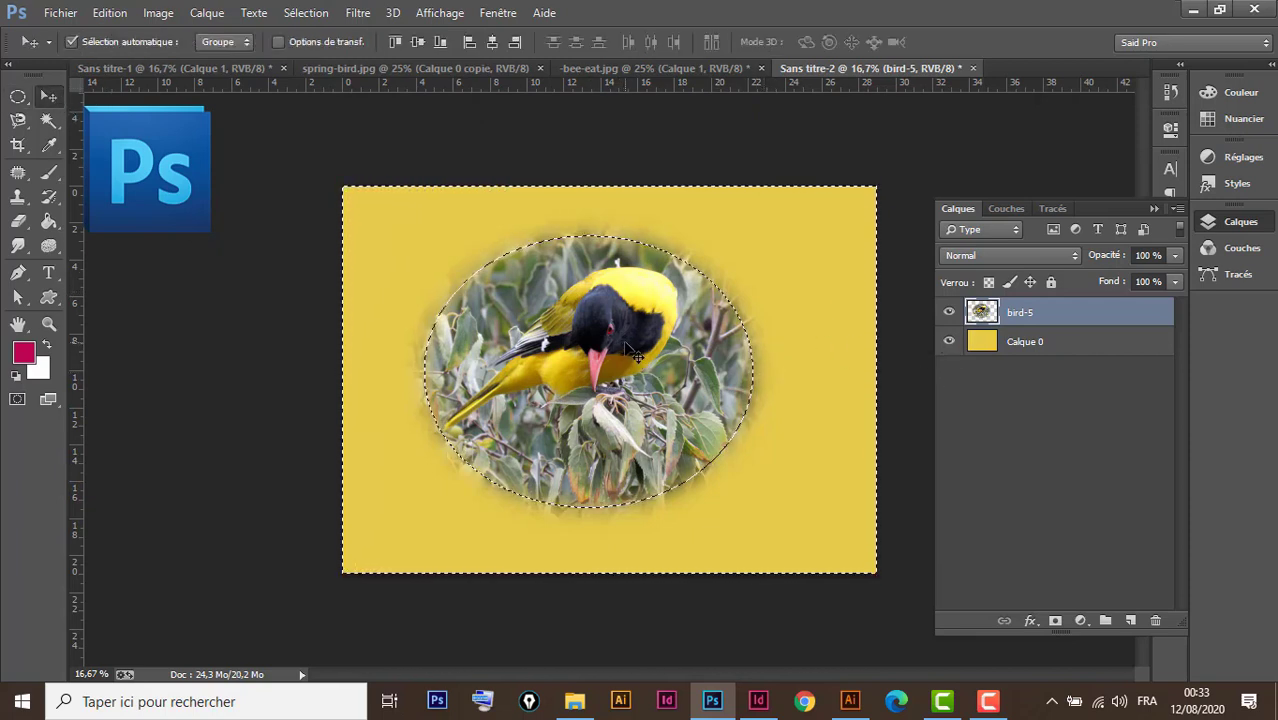
pyautogui.hotkey('ctrl', 'd')
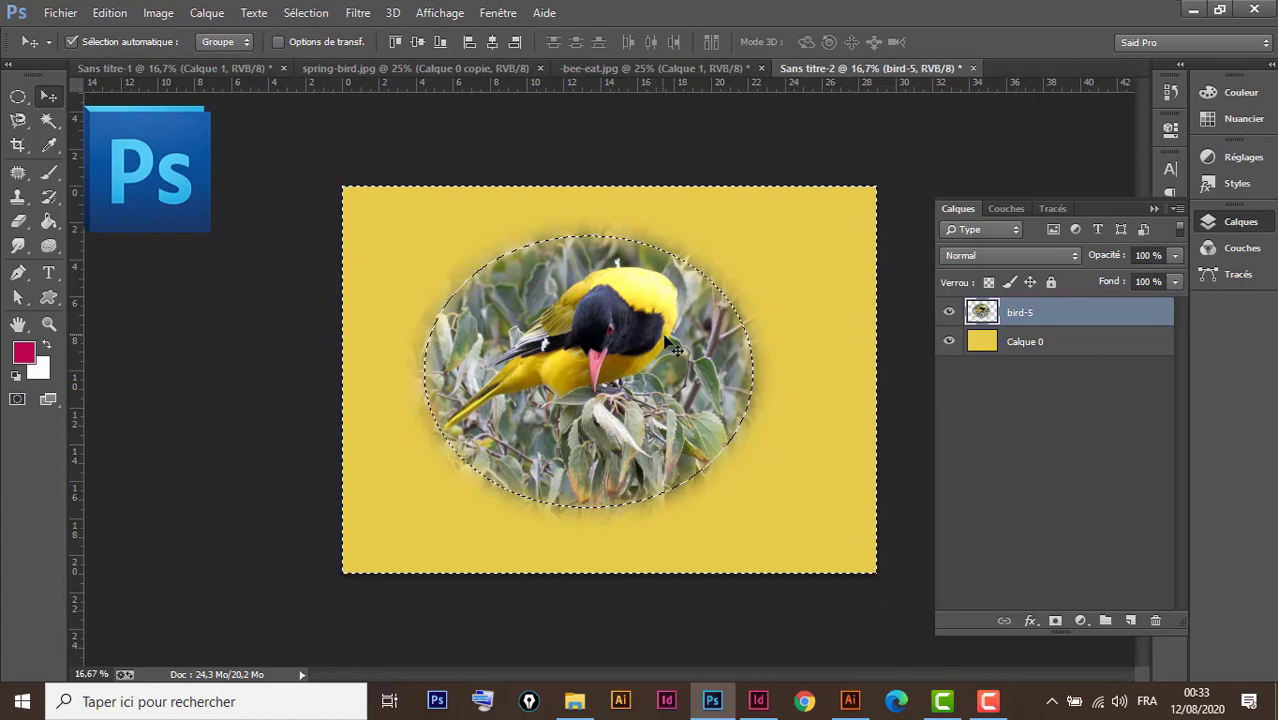
pyautogui.click(45, 98)
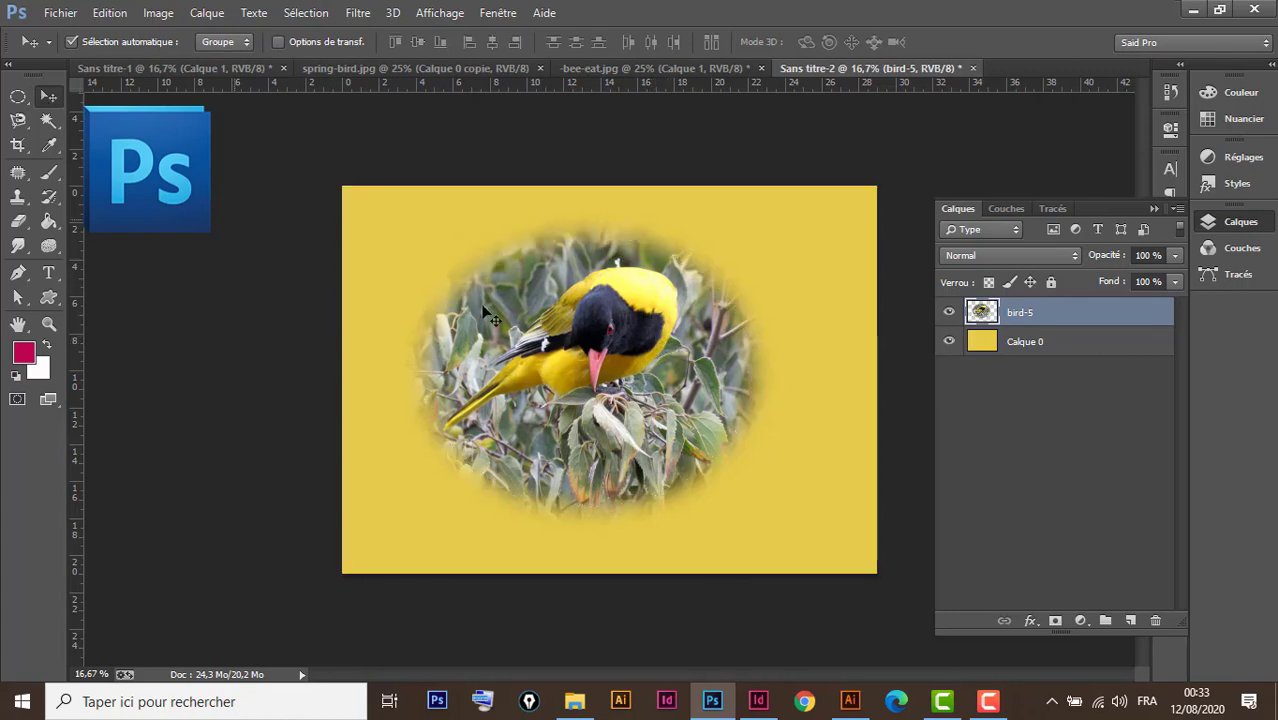
pyautogui.moveTo(620, 314)
pyautogui.mouseDown()
pyautogui.moveTo(558, 306)
pyautogui.moveTo(650, 320)
pyautogui.moveTo(620, 312)
pyautogui.mouseUp()
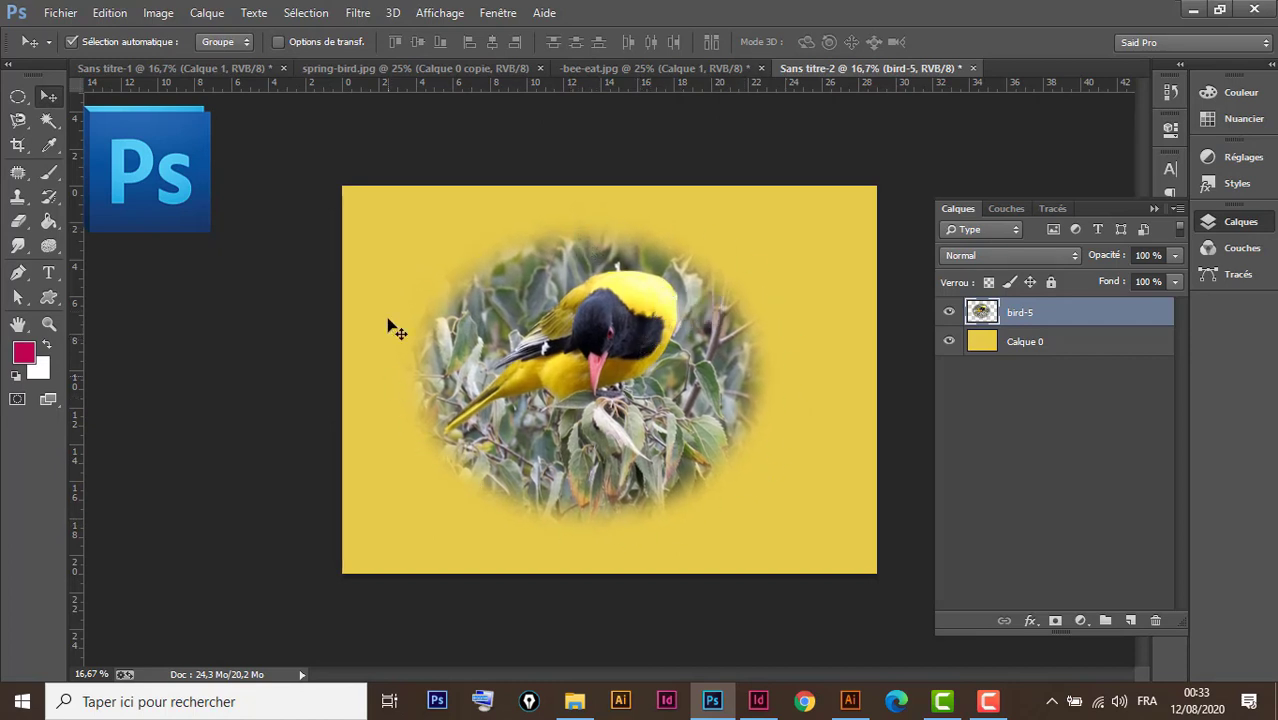
# Fill the Calque 0 background layer with the current crimson foreground colour
pyautogui.click(1078, 350)
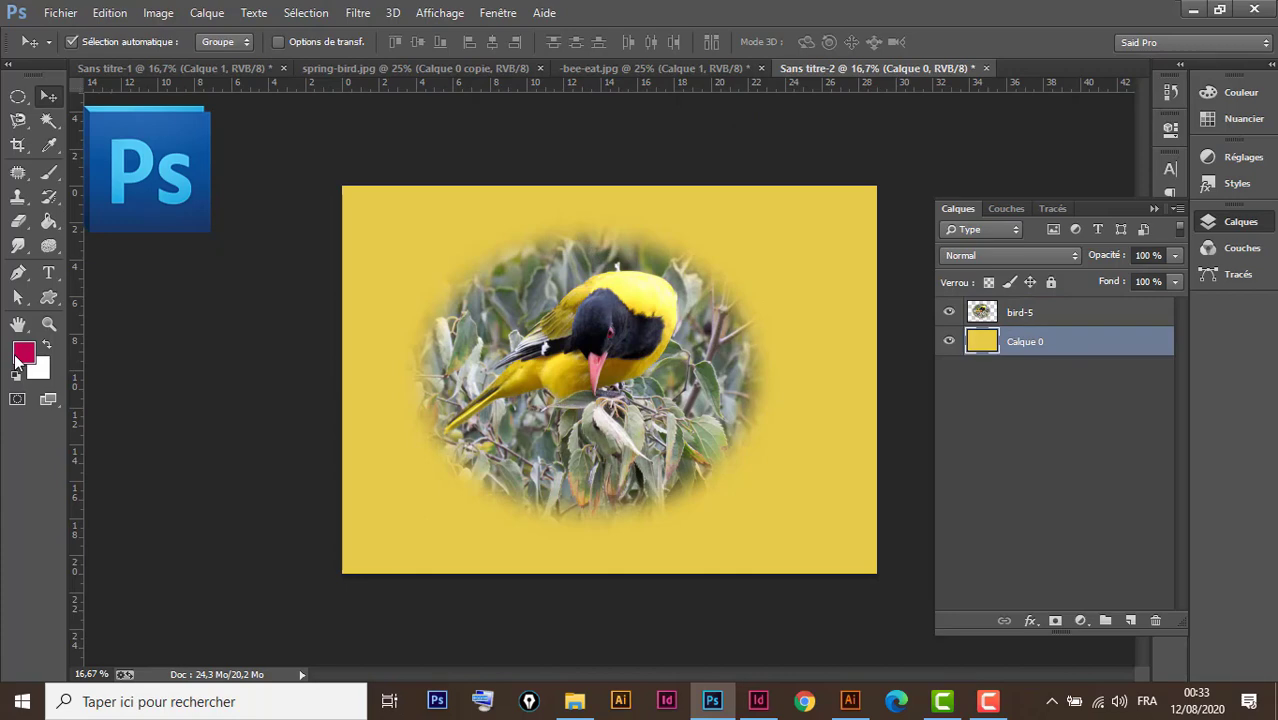
pyautogui.hotkey('alt', 'BackSpace')
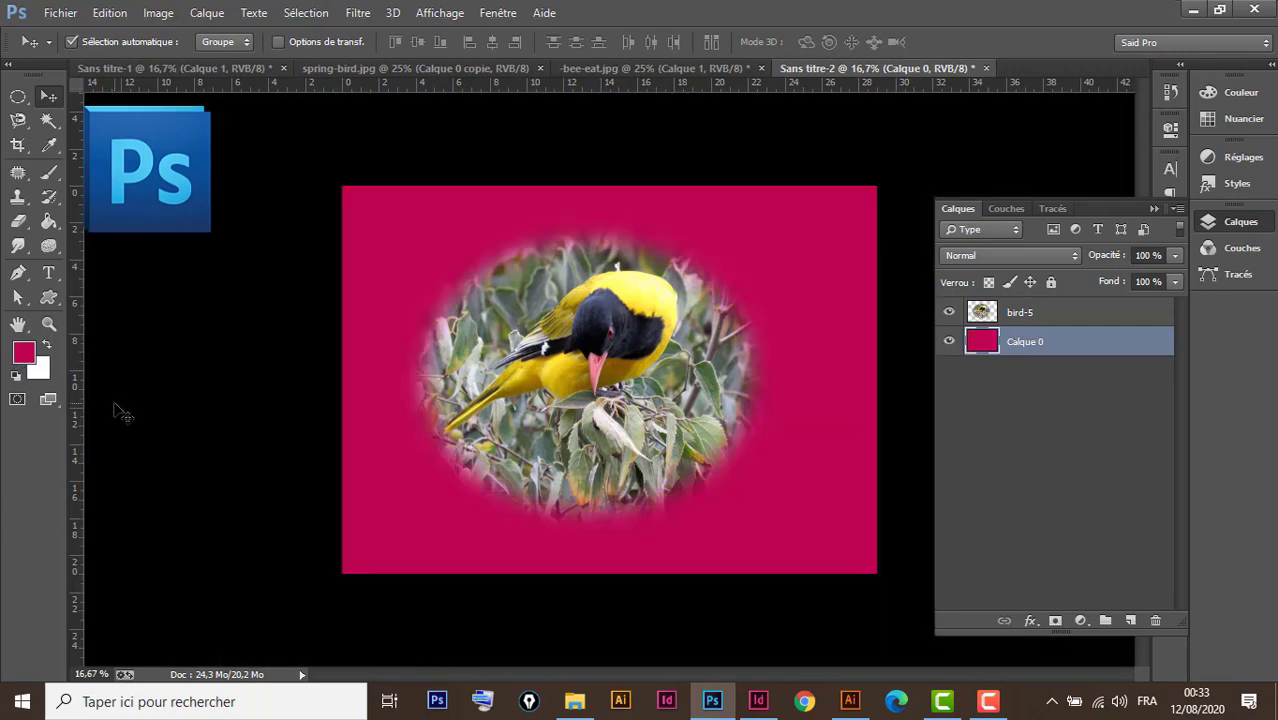
# Sample tones from the leaves around the yellow bird for the foreground colour, finishing on an olive hue
pyautogui.click(22, 357)
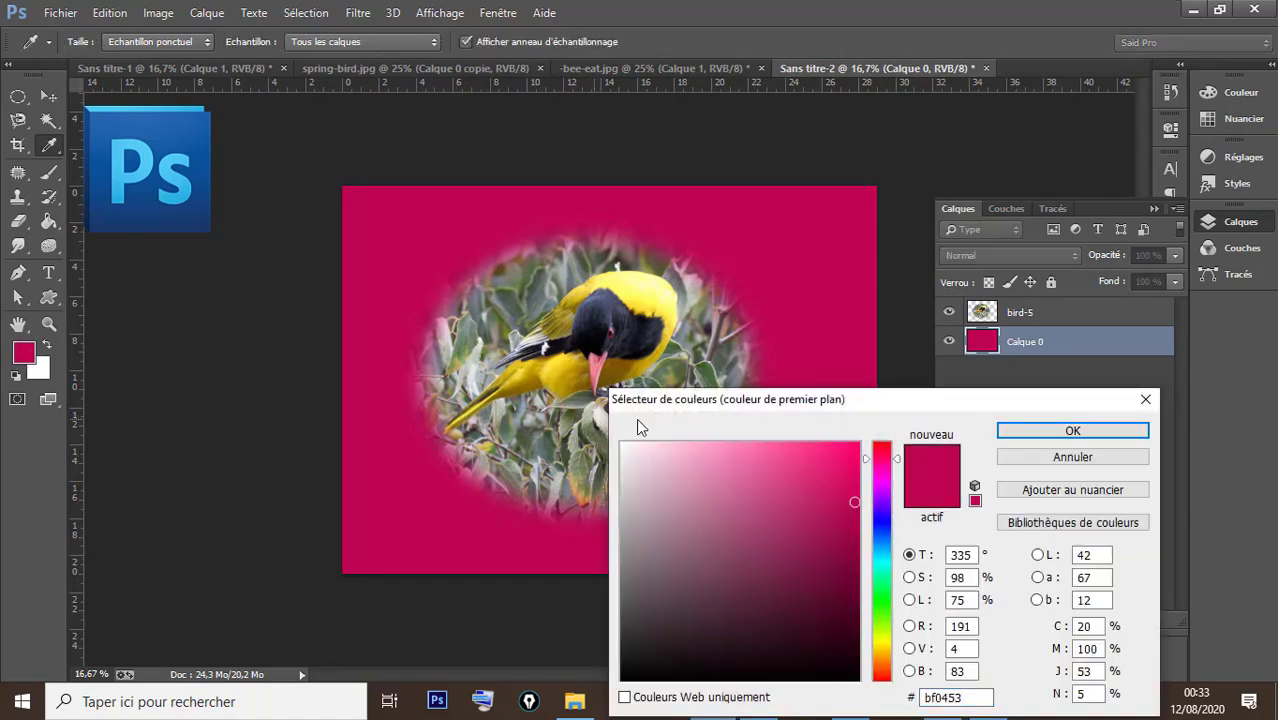
pyautogui.click(710, 376)
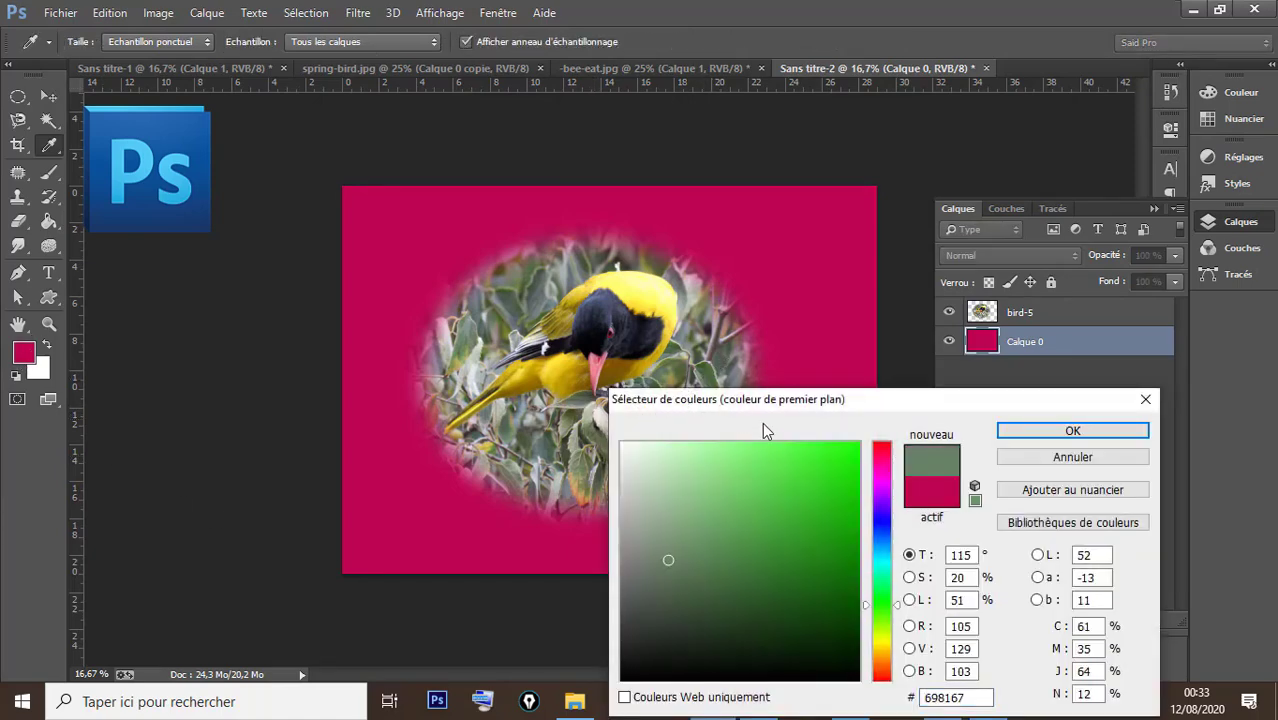
pyautogui.moveTo(787, 418); pyautogui.dragTo(776, 441)
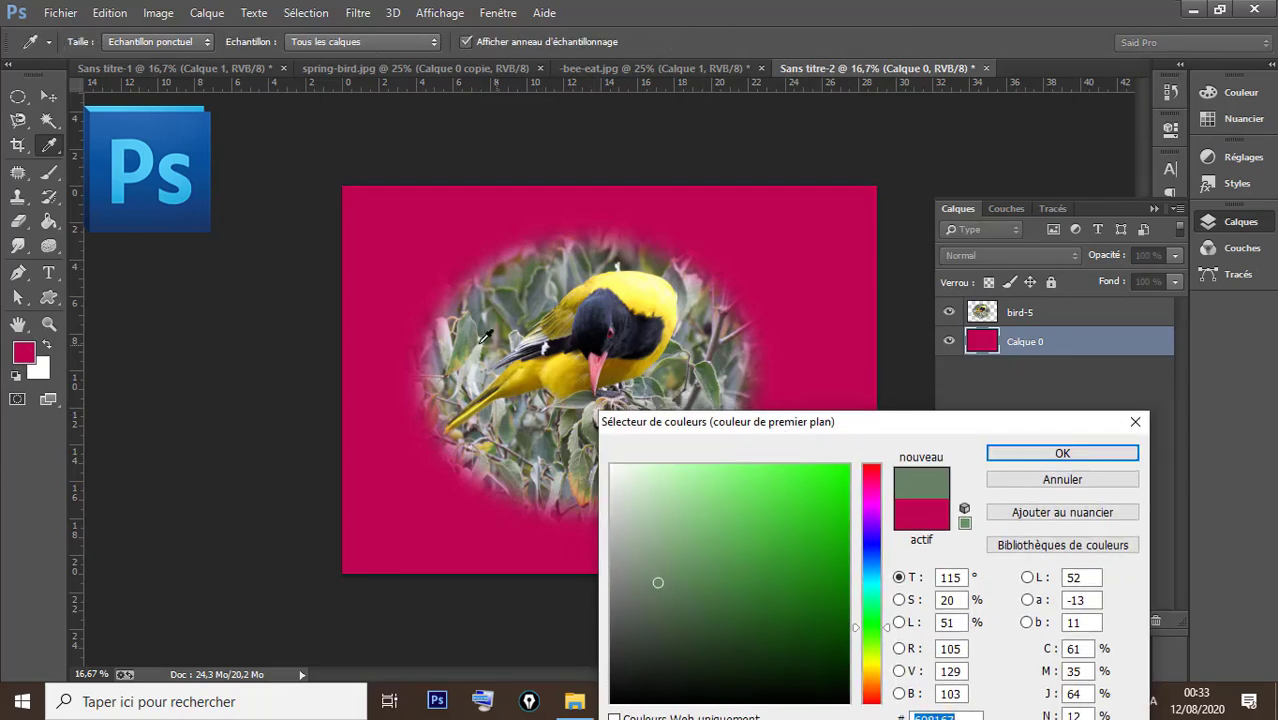
pyautogui.click(472, 332)
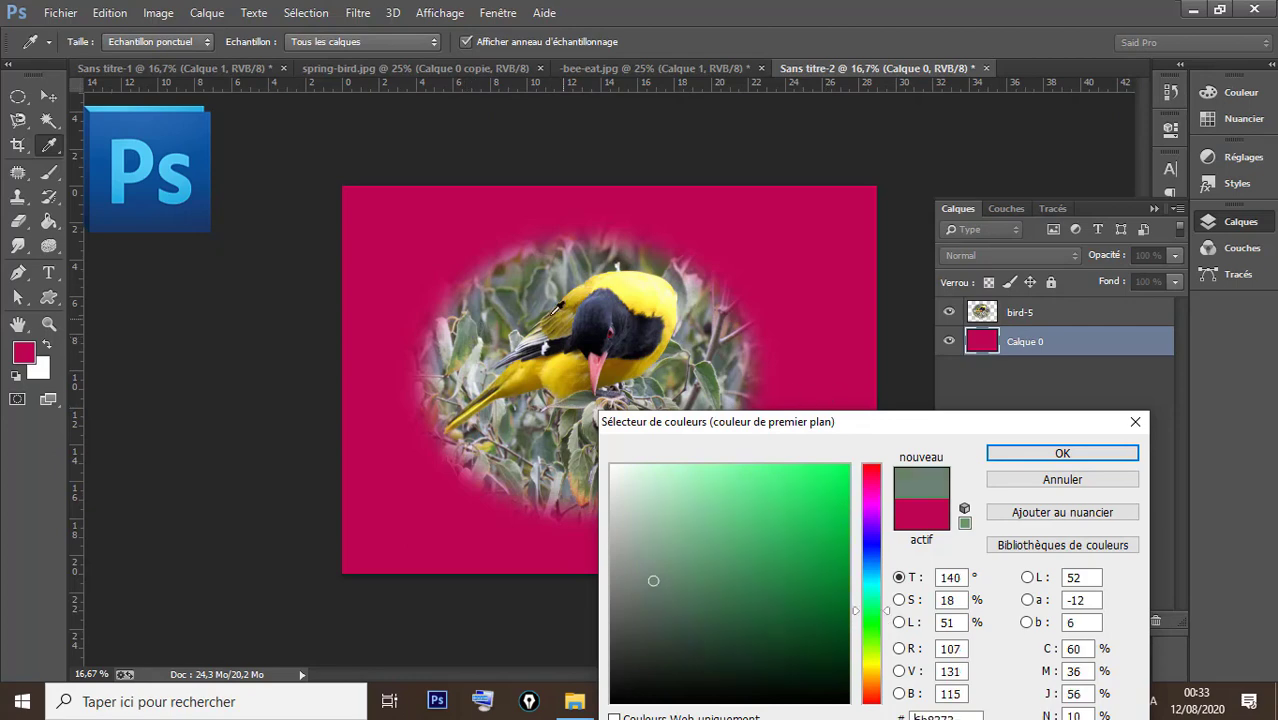
pyautogui.click(517, 294)
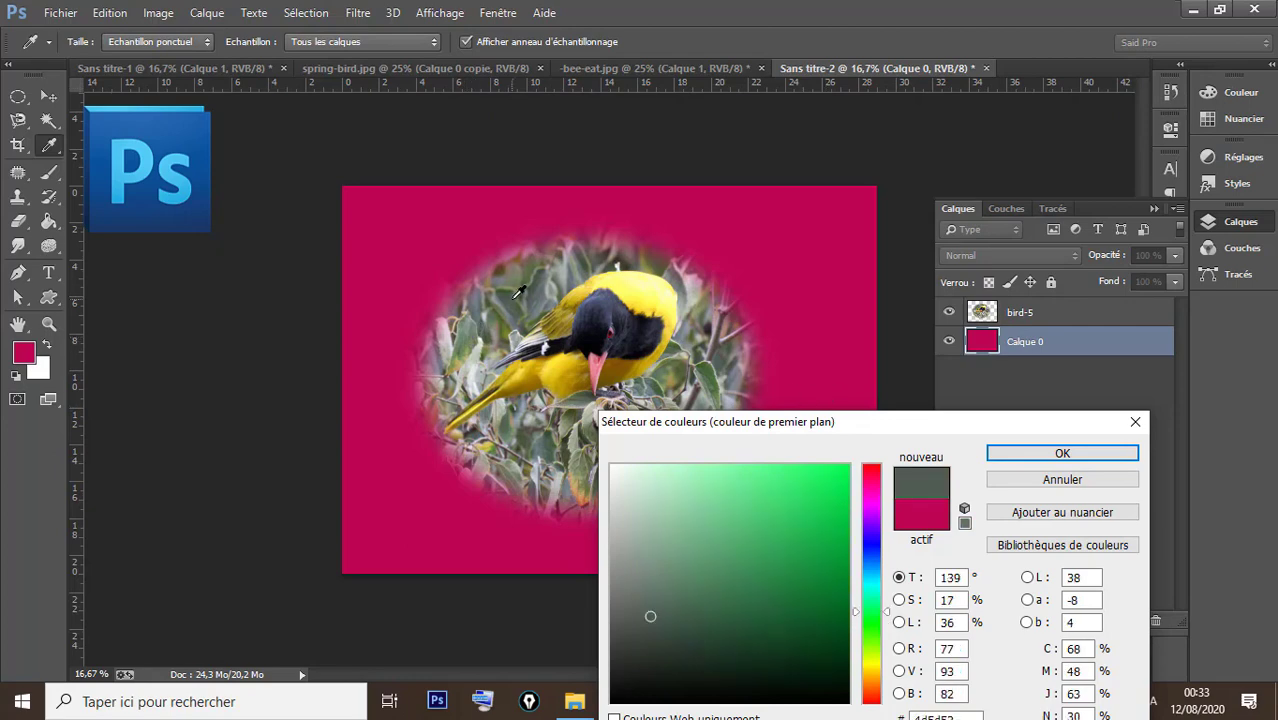
pyautogui.click(705, 371)
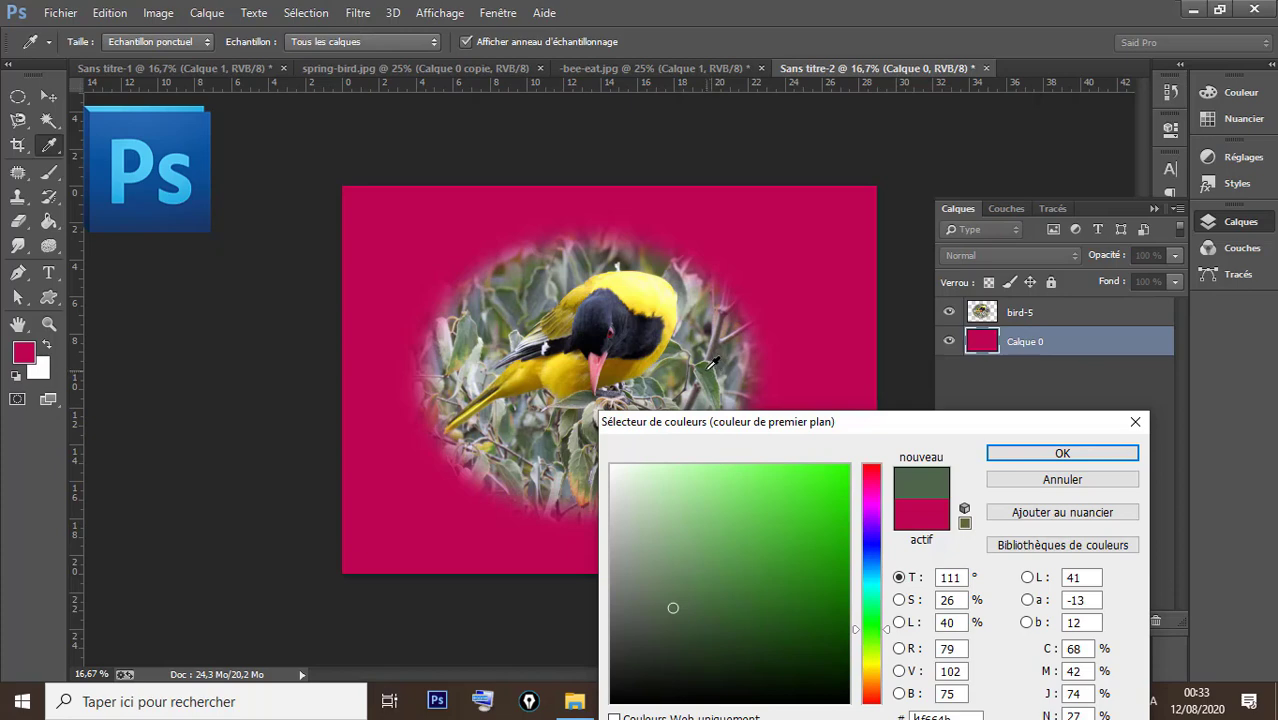
pyautogui.click(678, 369)
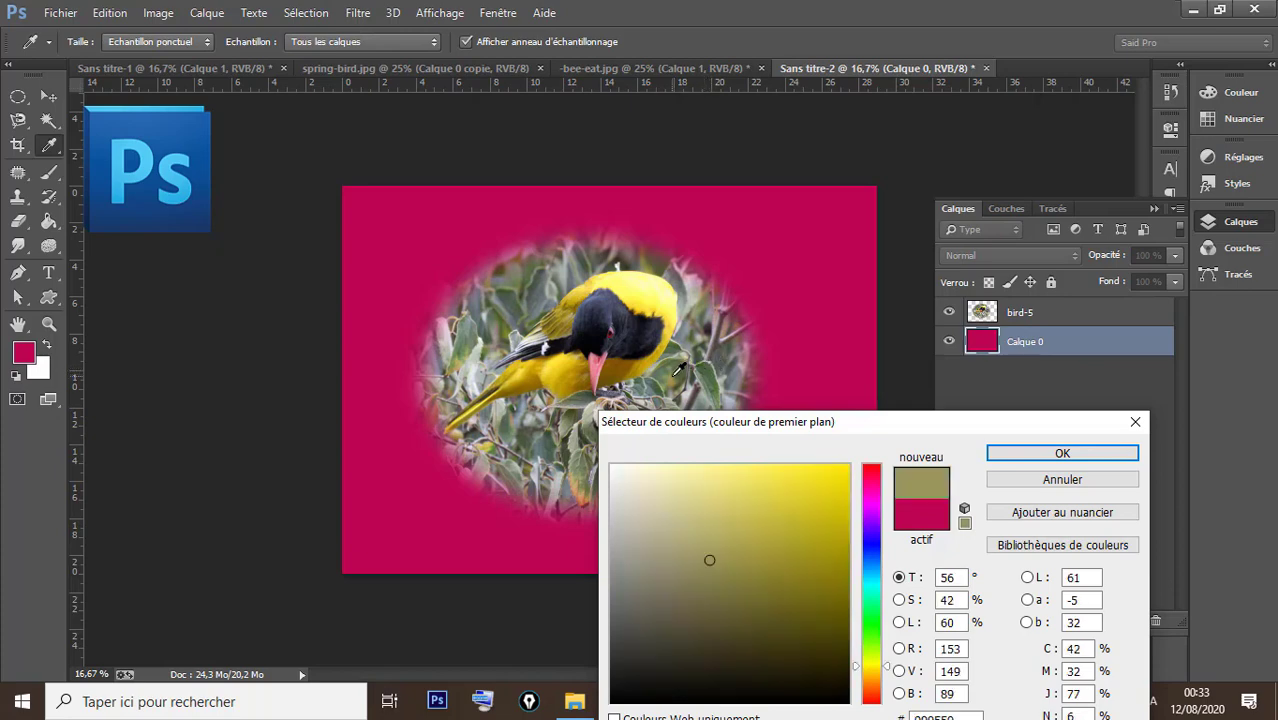
# Set the foreground colour to light yellow #f8ef69 and fill Calque 0 with it
pyautogui.click(790, 469)
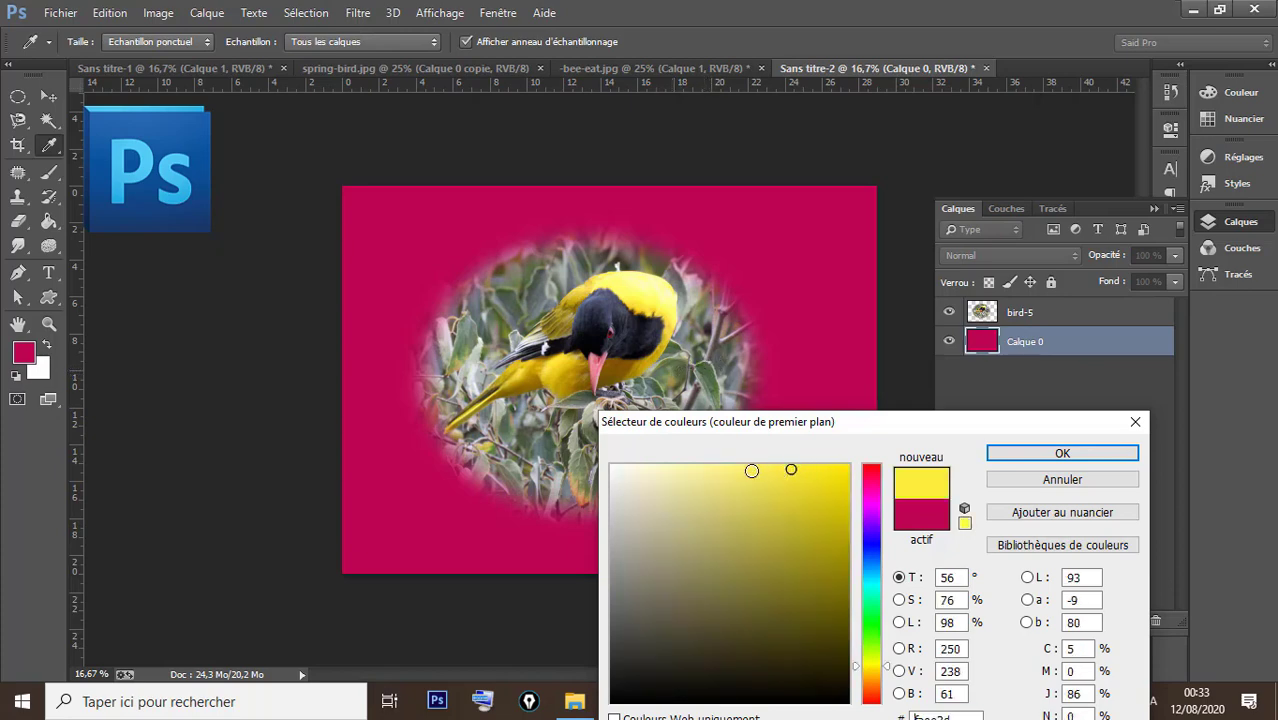
pyautogui.click(748, 471)
pyautogui.click(1040, 453)
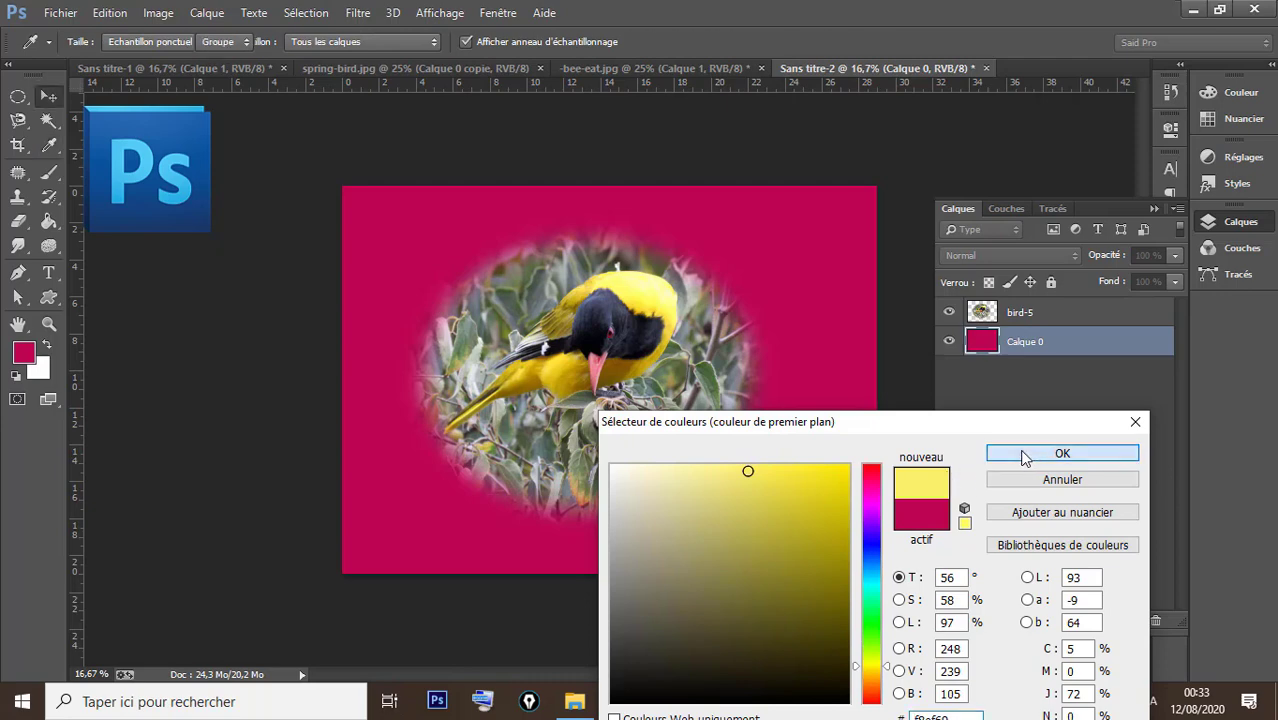
pyautogui.press('v')
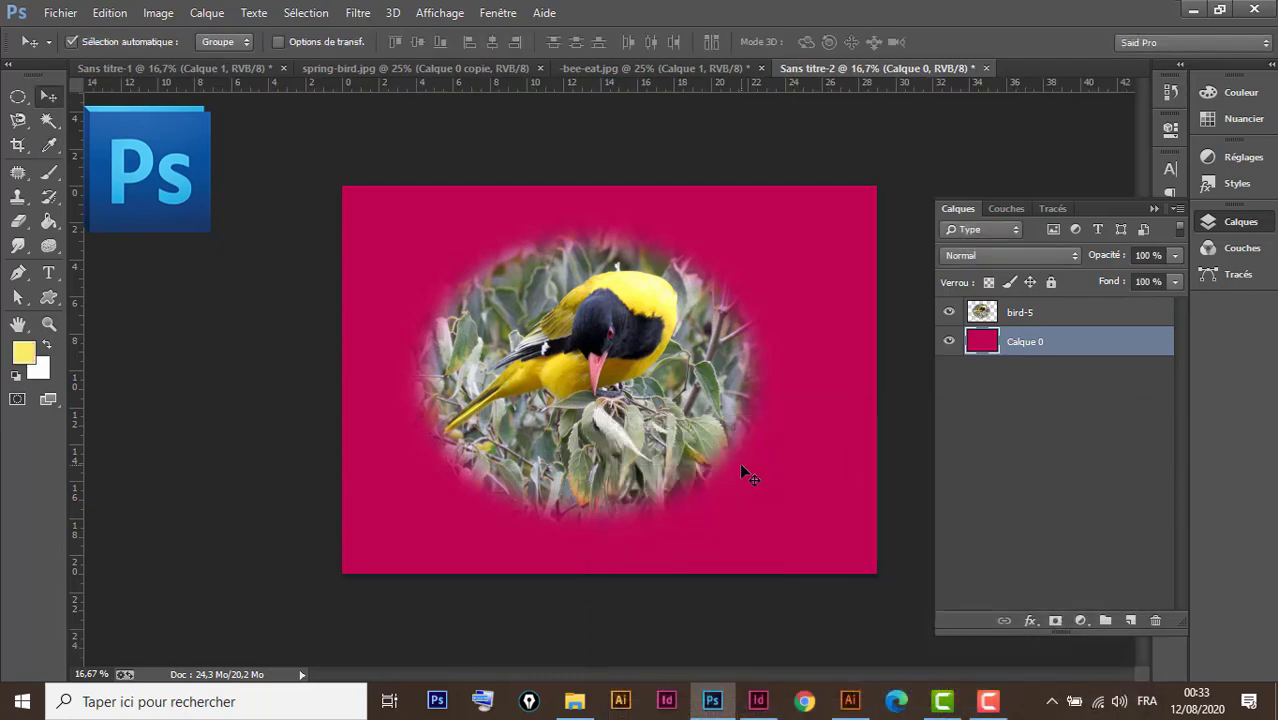
pyautogui.hotkey('alt', 'BackSpace')
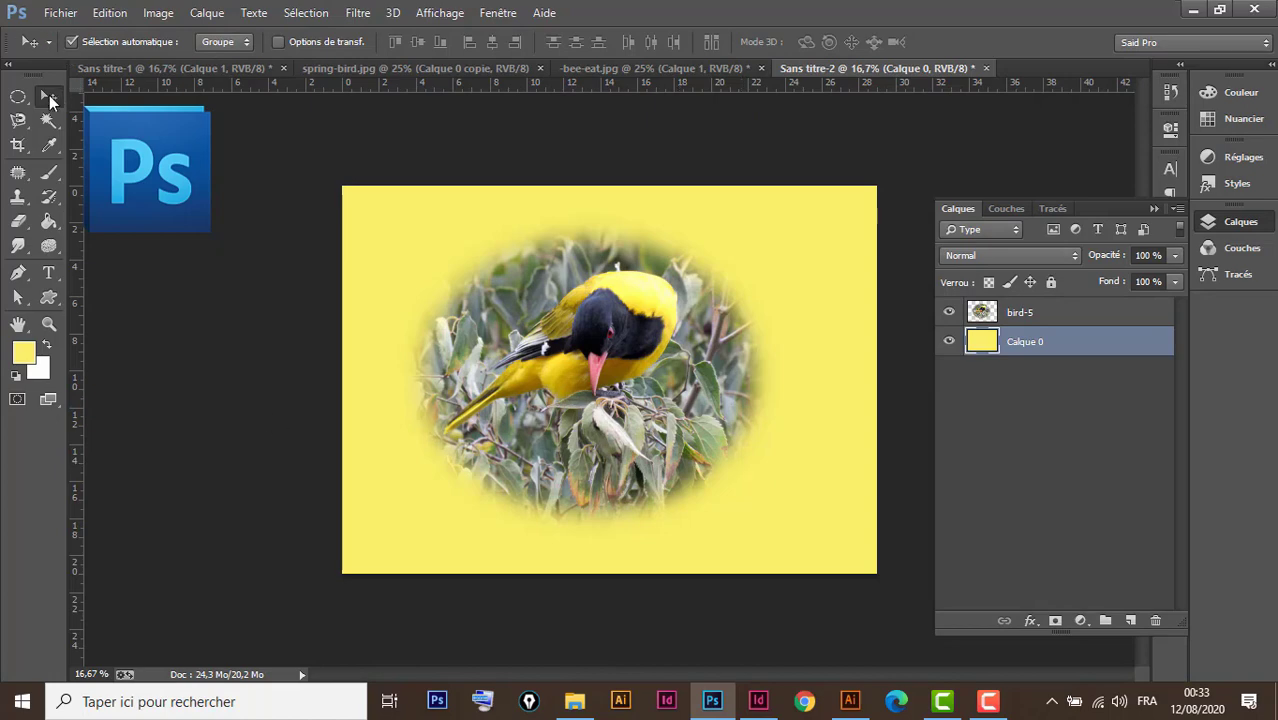
# Compare the Sans titre-1, spring-bird.jpg, -bee-eat.jpg and Sans titre-2 compositions, and select the bird-5 layer
pyautogui.click(198, 70)
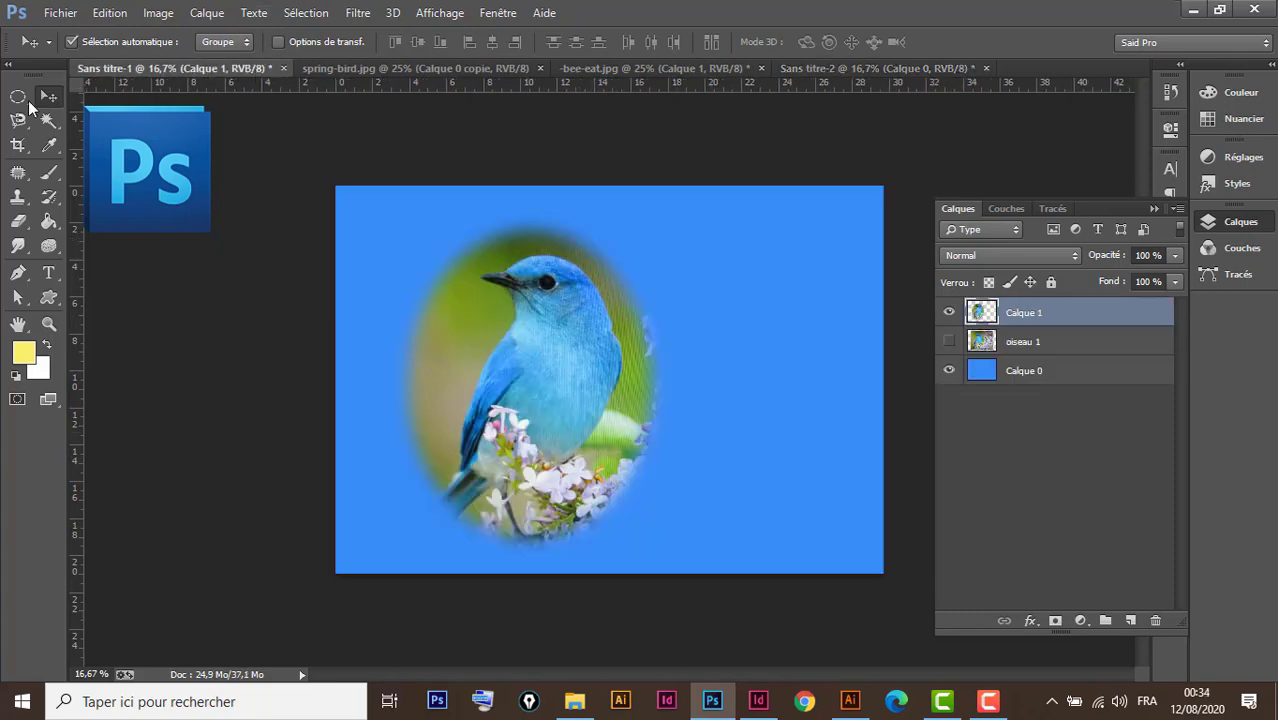
pyautogui.click(418, 71)
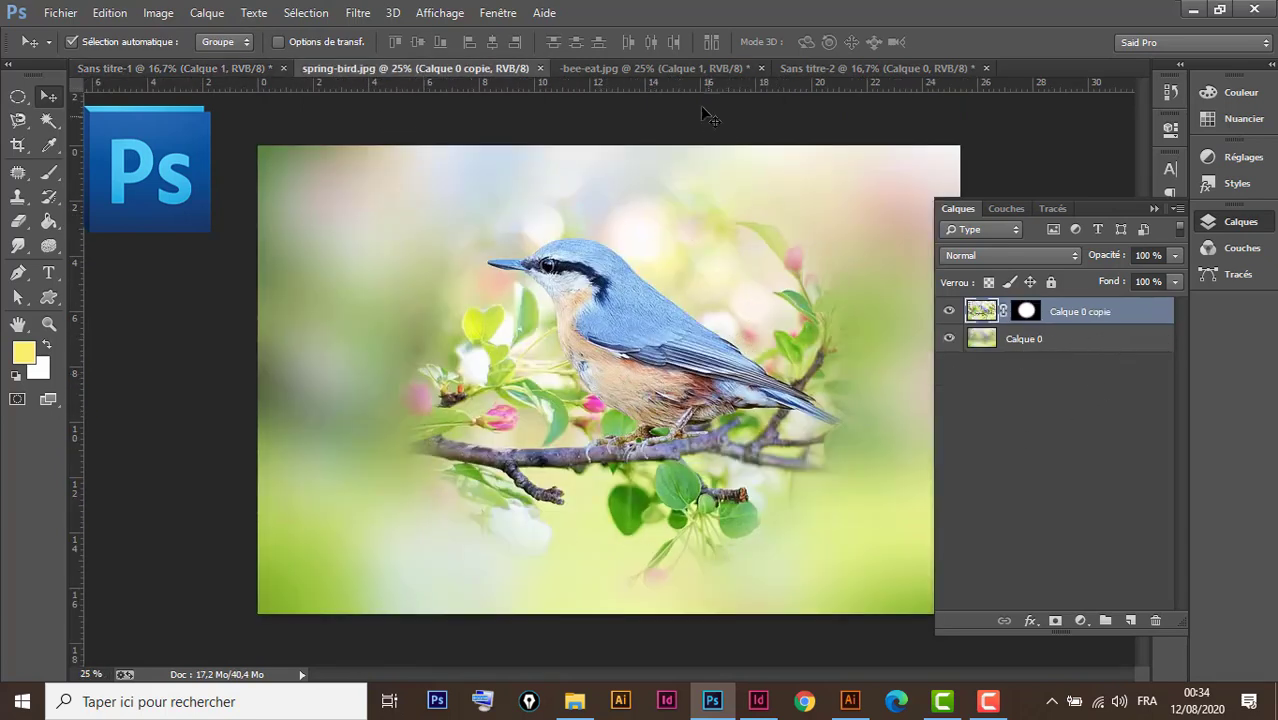
pyautogui.click(687, 69)
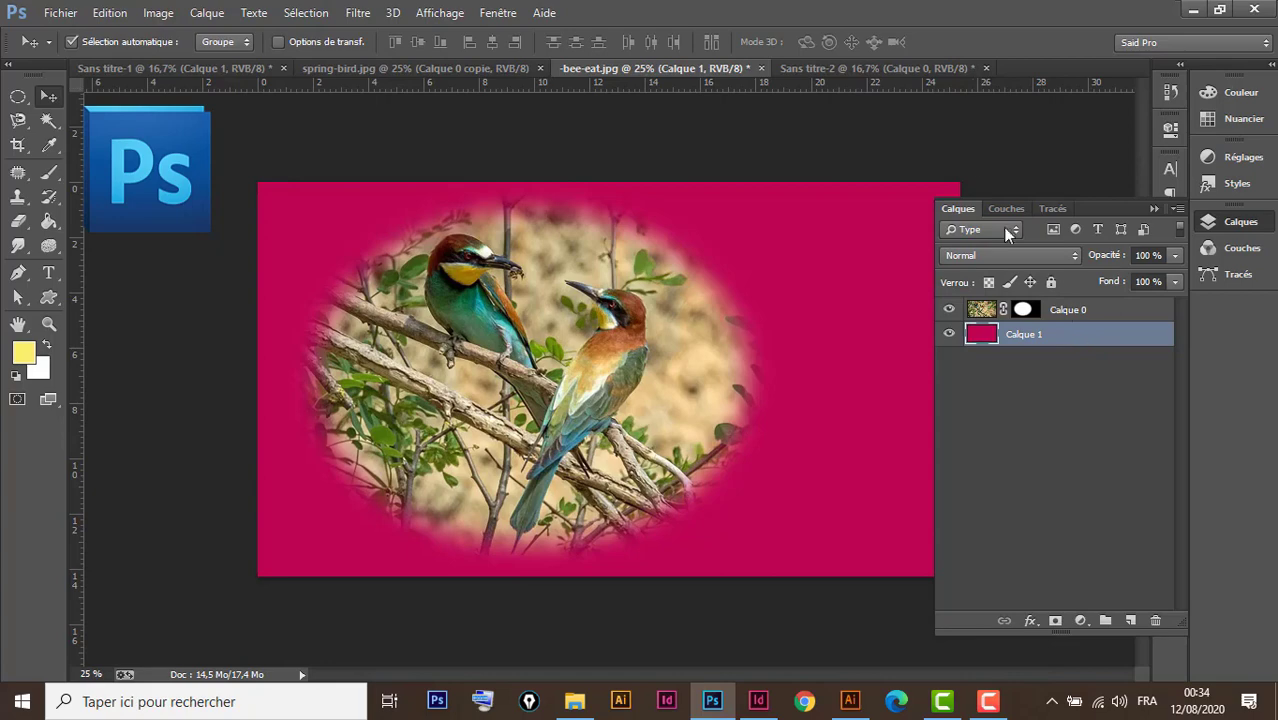
pyautogui.click(878, 69)
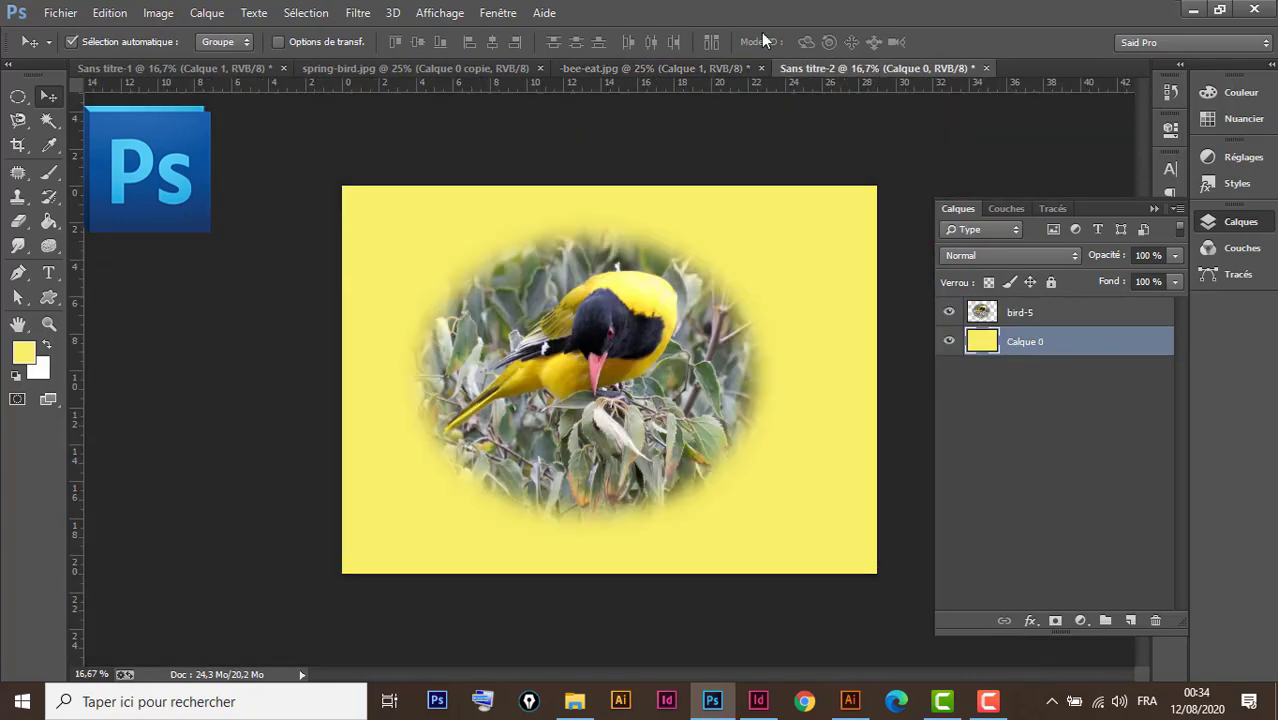
pyautogui.click(1041, 316)
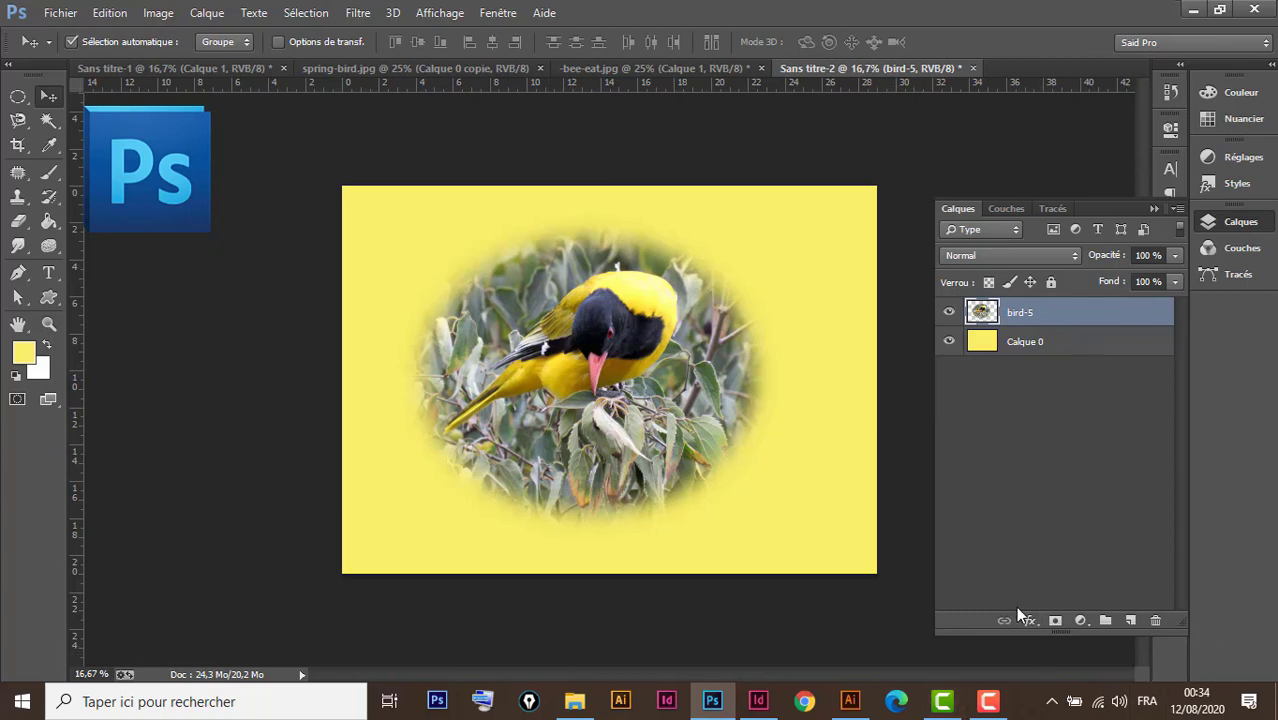
# Switch to InDesign and draw a cyan-filled rectangle about 291.5 × 203 mm over nearly the whole A-Gabarit master page
pyautogui.click(760, 703)
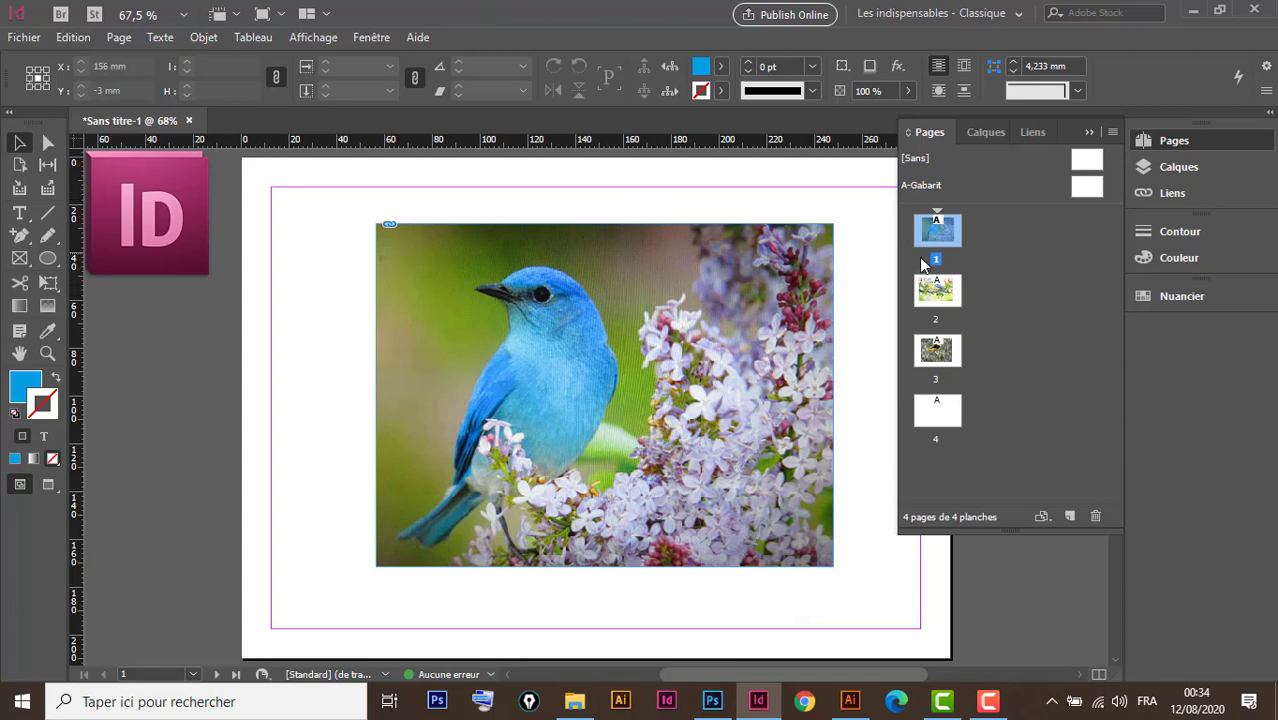
pyautogui.doubleClick(930, 187)
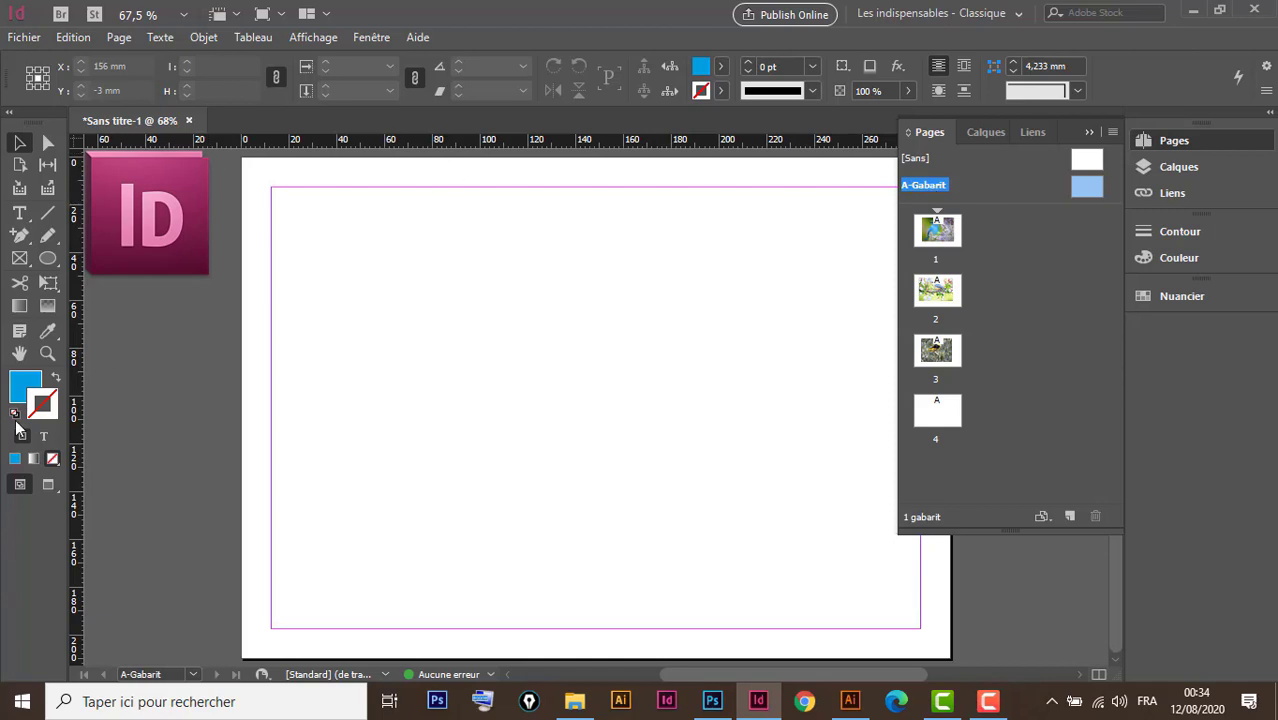
pyautogui.click(17, 388)
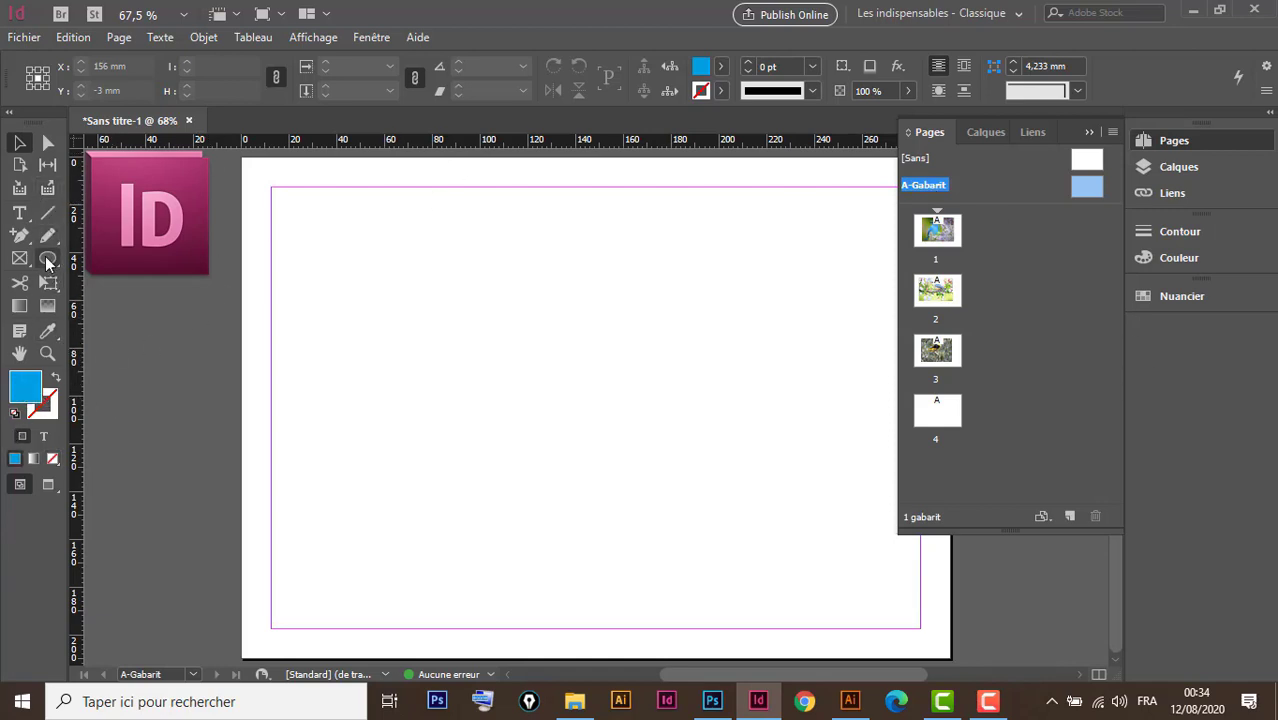
pyautogui.moveTo(48, 260); pyautogui.dragTo(91, 285)
pyautogui.click(91, 285)
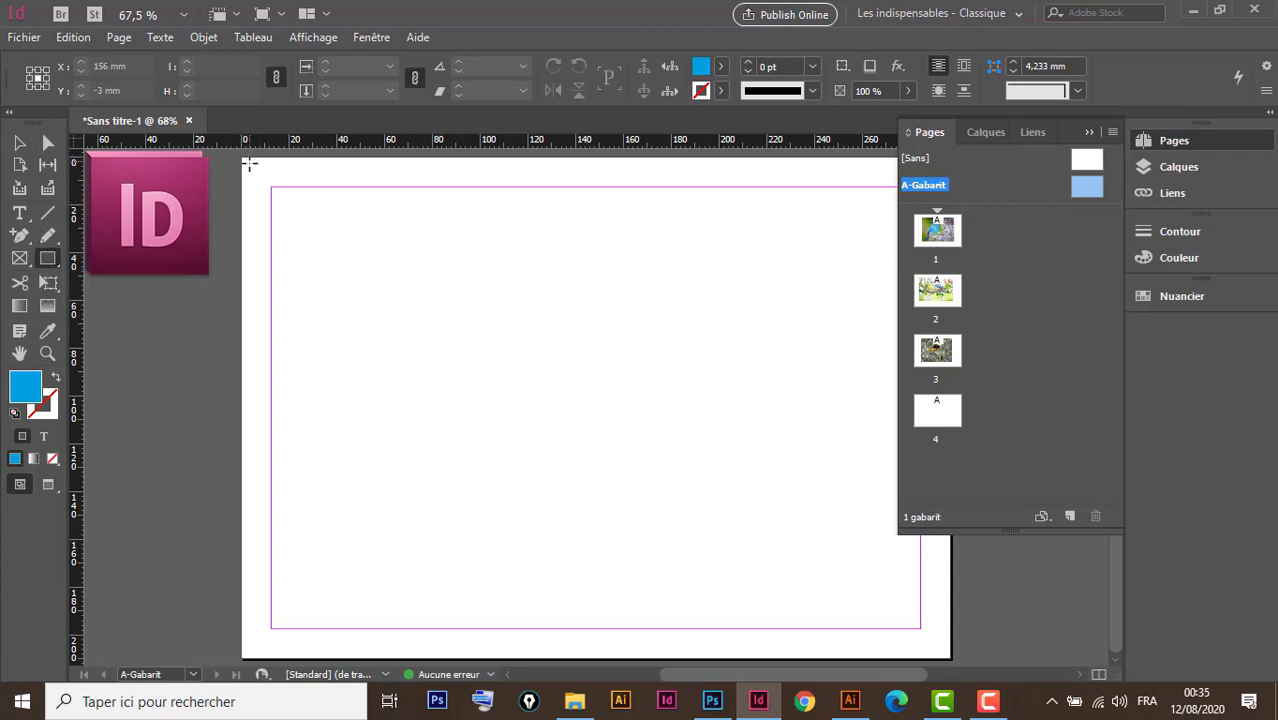
pyautogui.moveTo(248, 166); pyautogui.dragTo(945, 651)
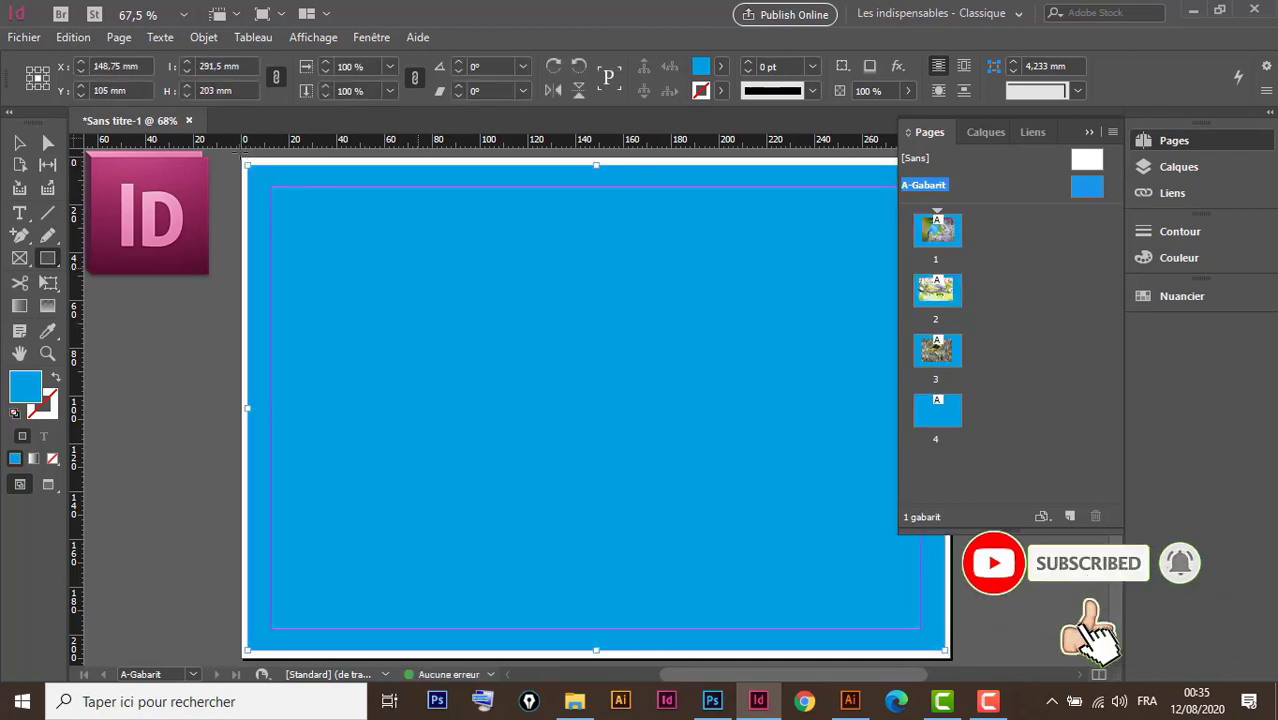
# Change the master page rectangle's fill to the red swatch C=15 M=100 J=100 N=0 and open page 1
pyautogui.click(724, 67)
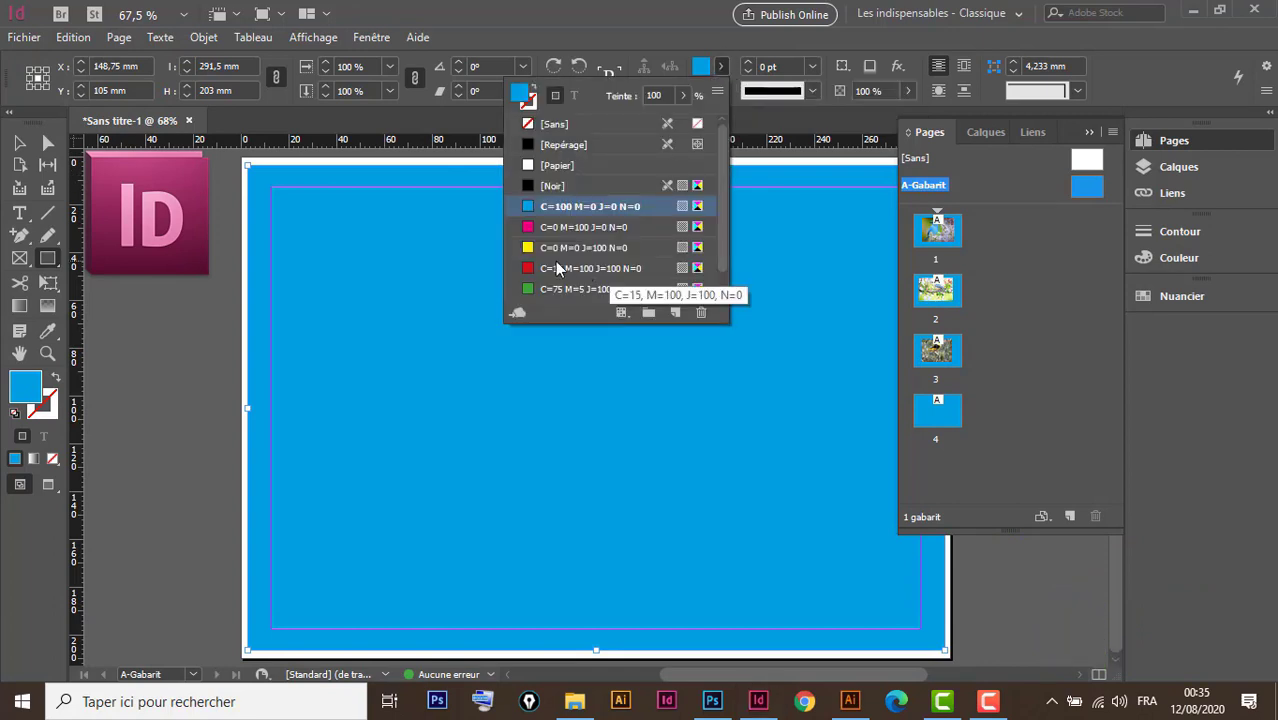
pyautogui.click(557, 268)
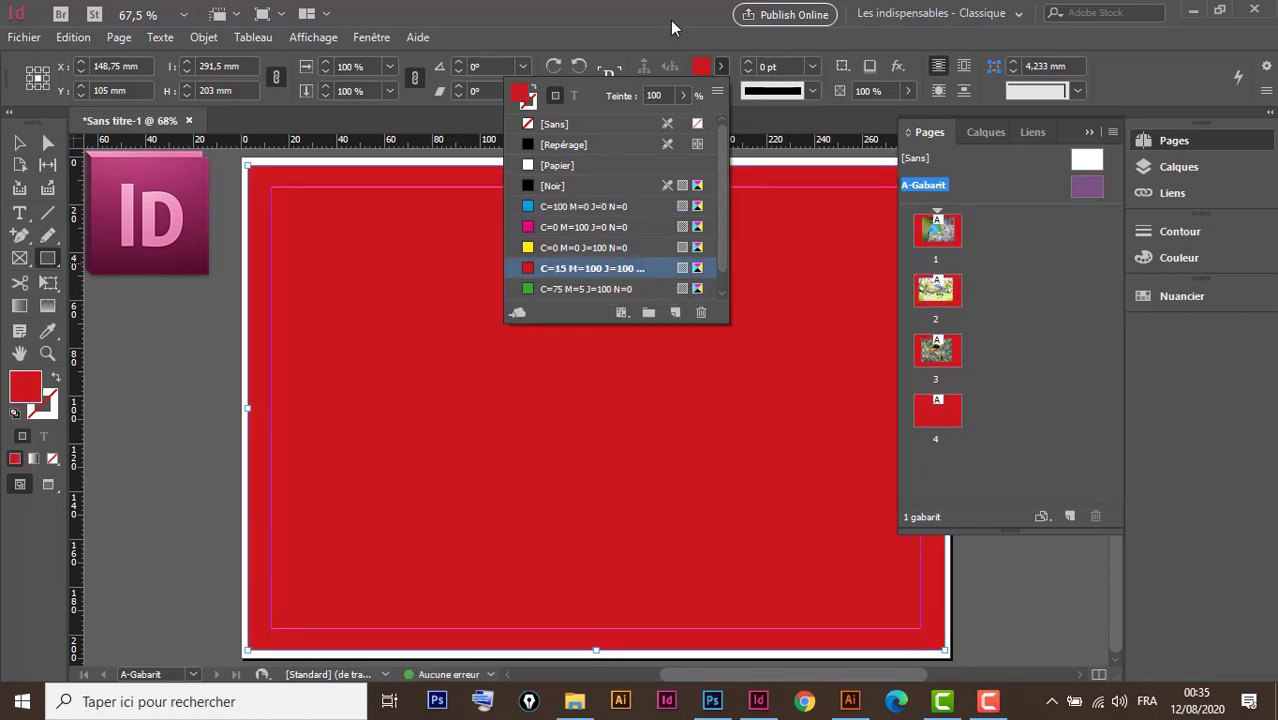
pyautogui.click(1013, 240)
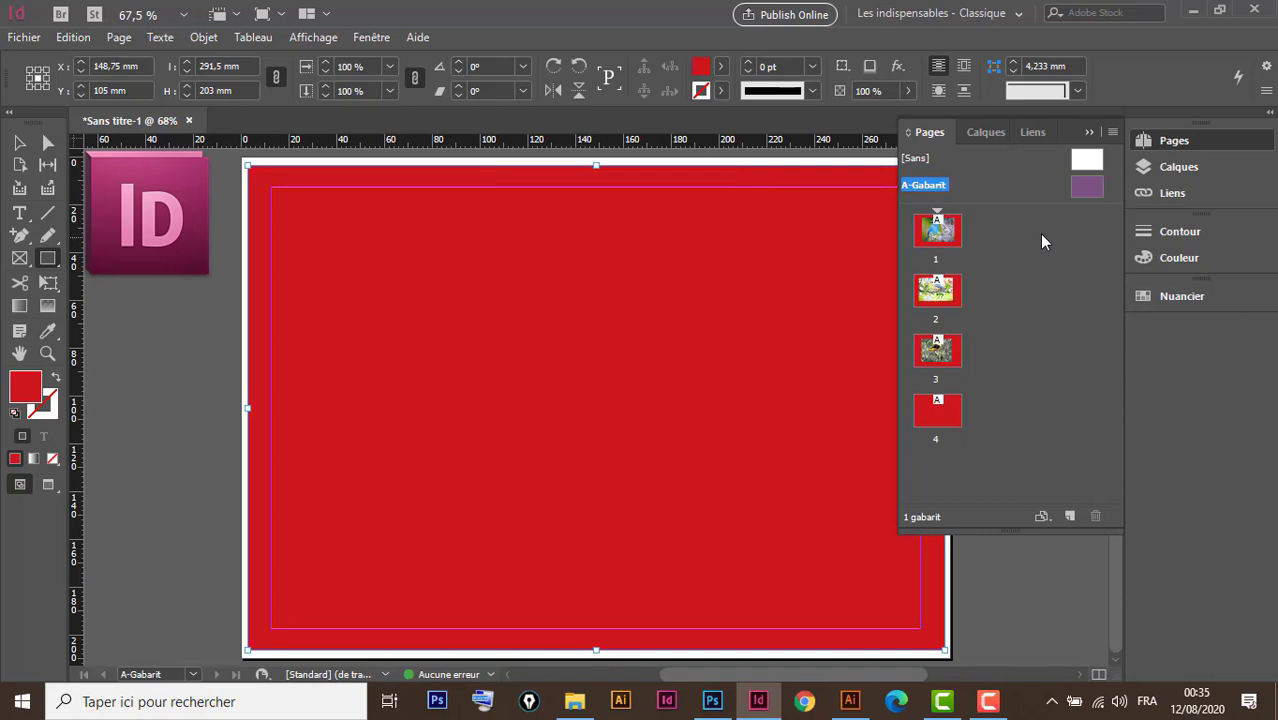
pyautogui.doubleClick(950, 237)
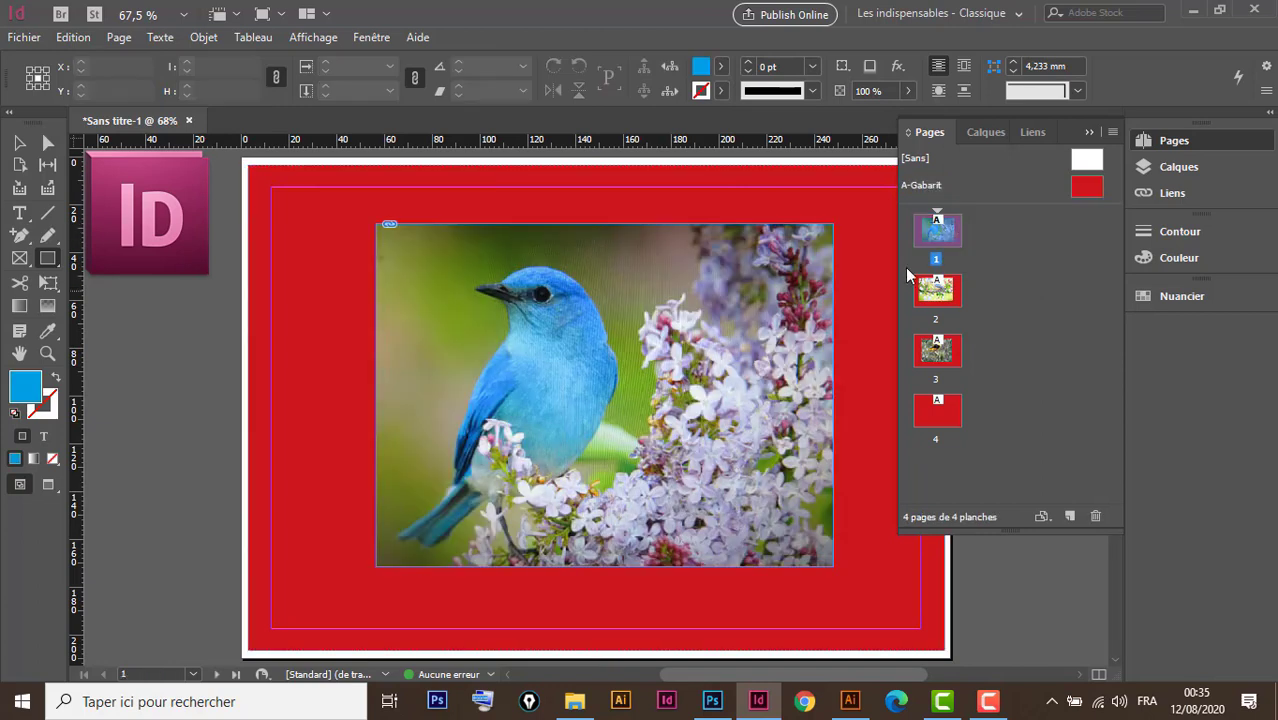
# Select the blue bird photo on page 1 and look through the effects available for it, including the three Contour progressif variants
pyautogui.click(19, 142)
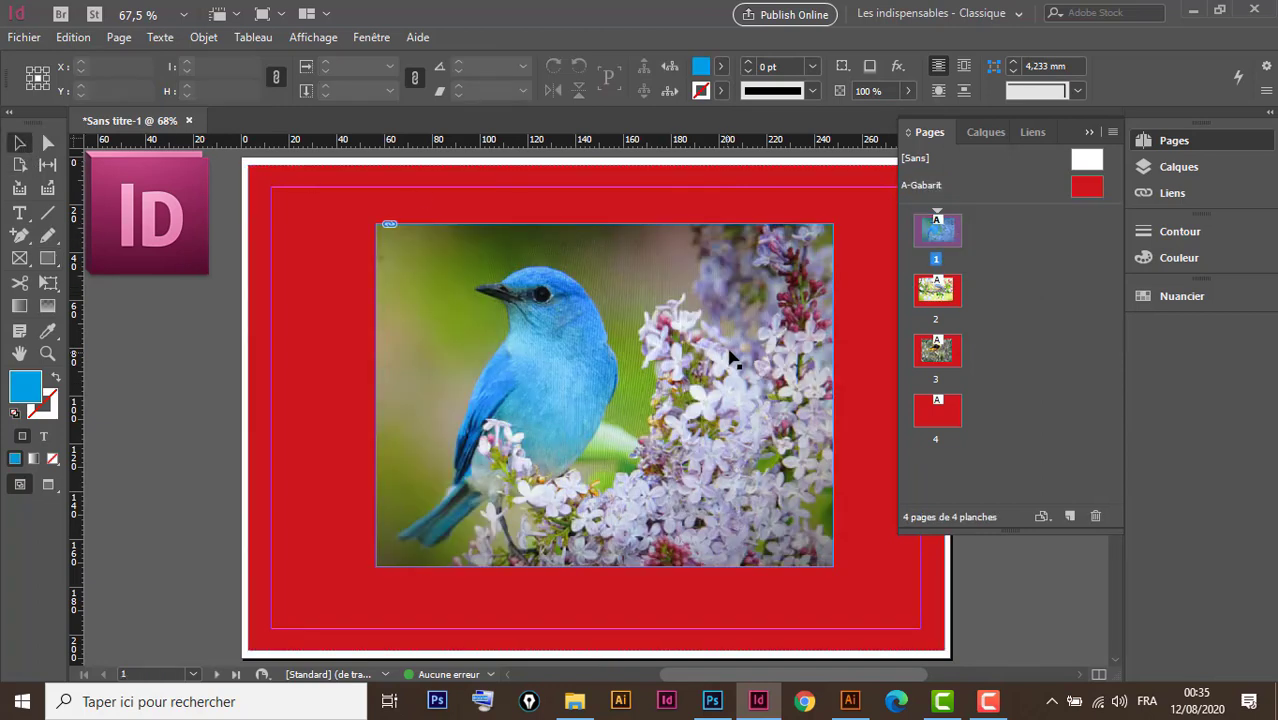
pyautogui.click(724, 340)
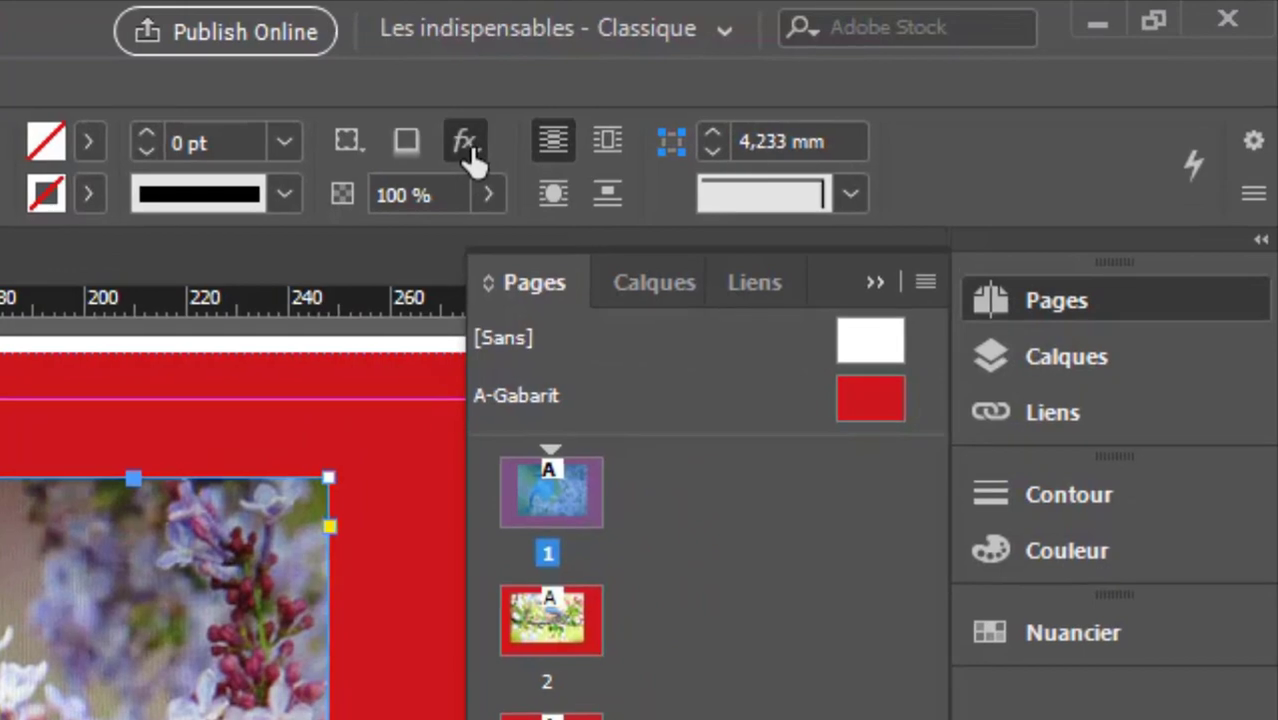
pyautogui.click(897, 66)
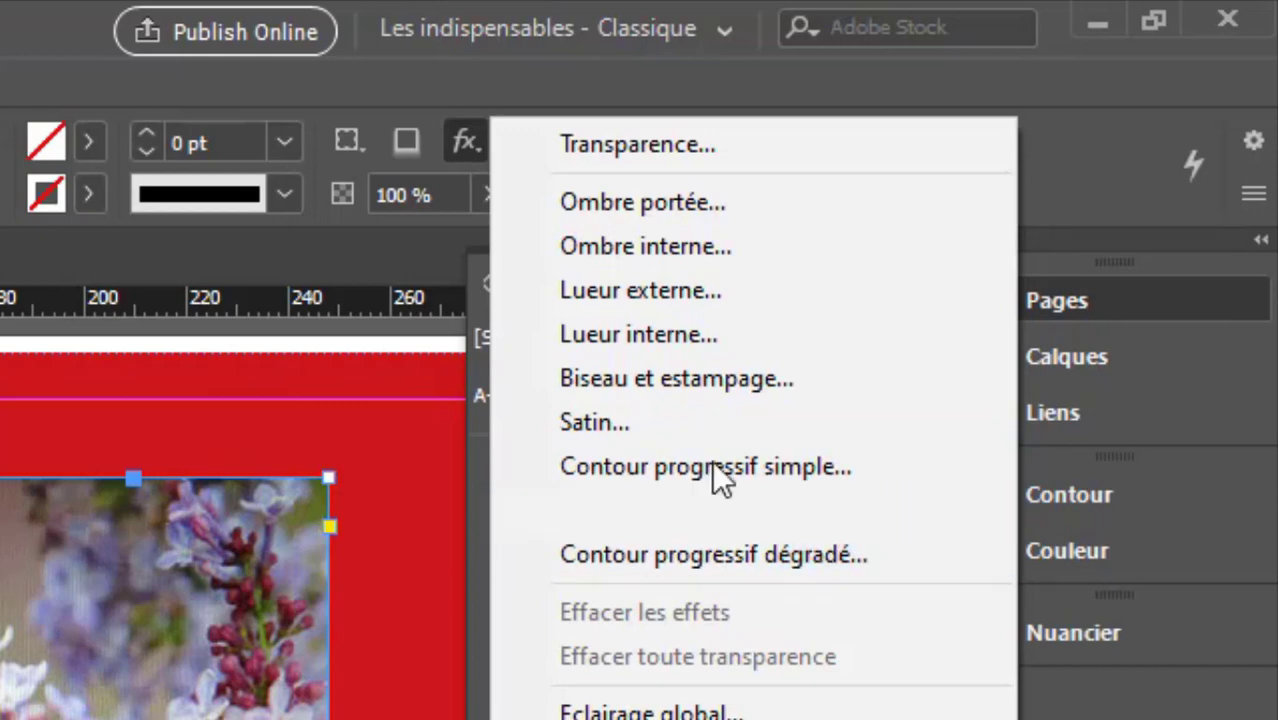
pyautogui.press('Escape')
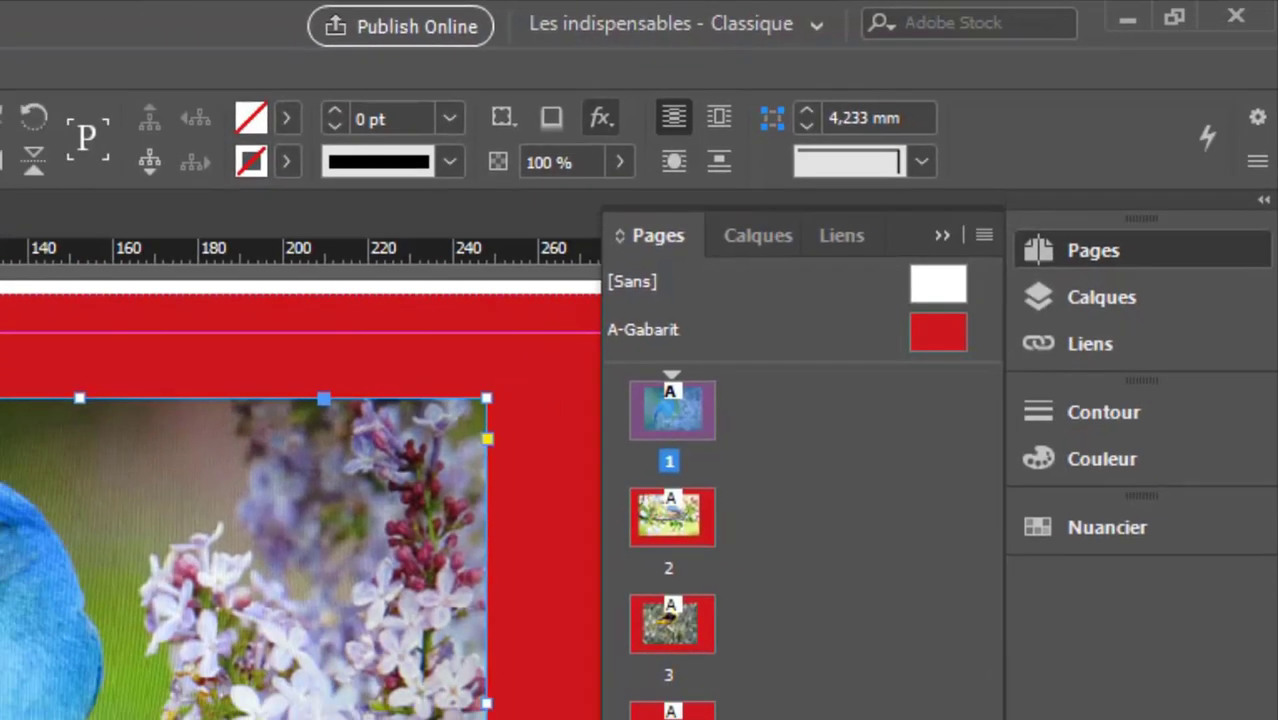
pyautogui.click(136, 40)
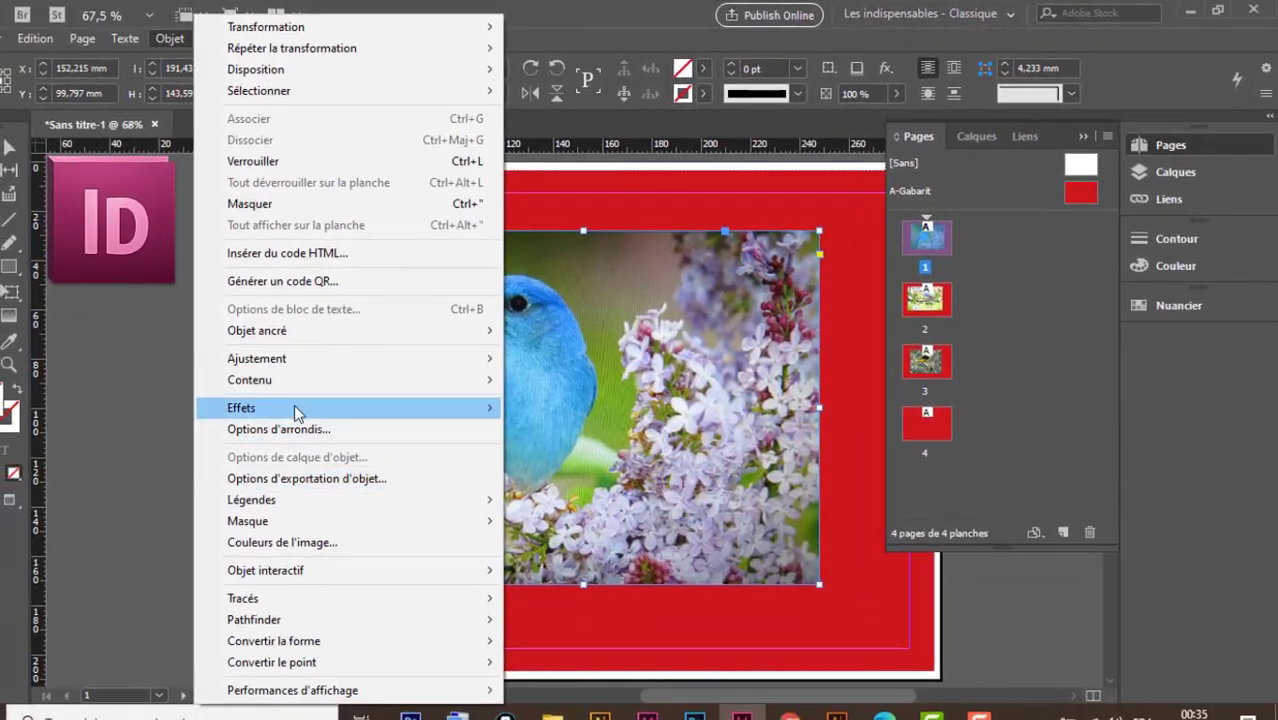
pyautogui.moveTo(267, 421)
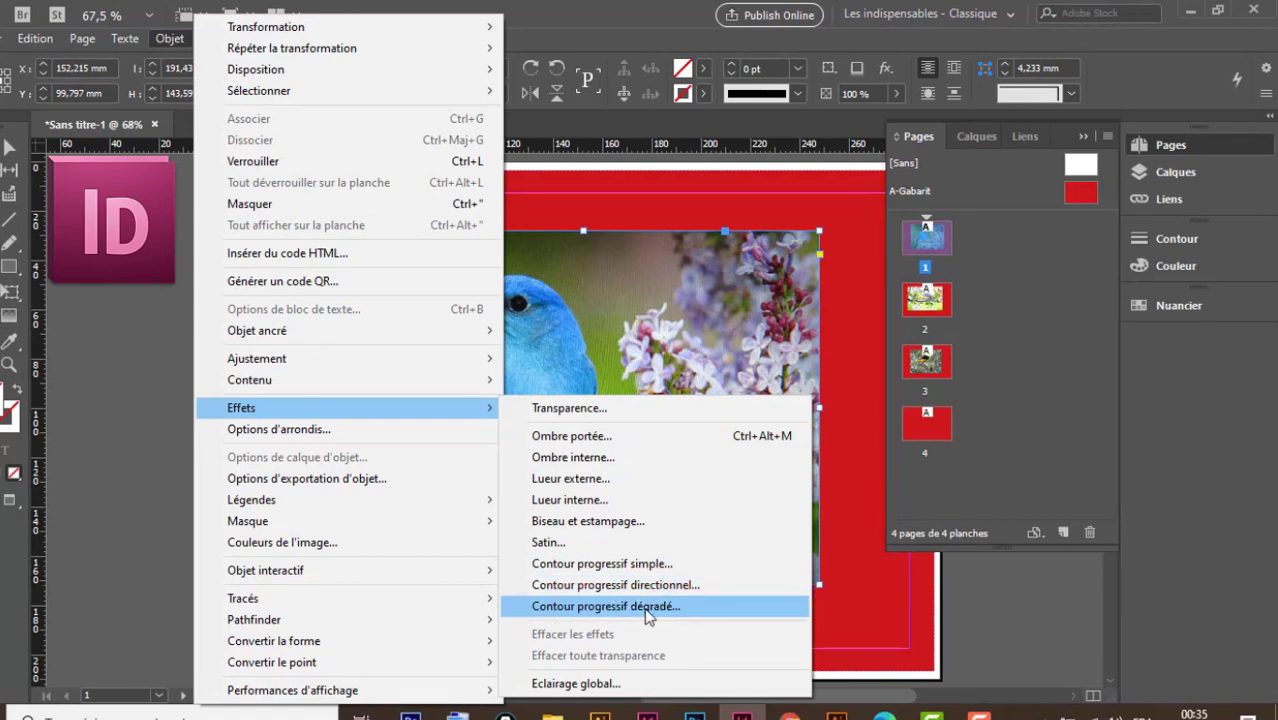
pyautogui.click(566, 19)
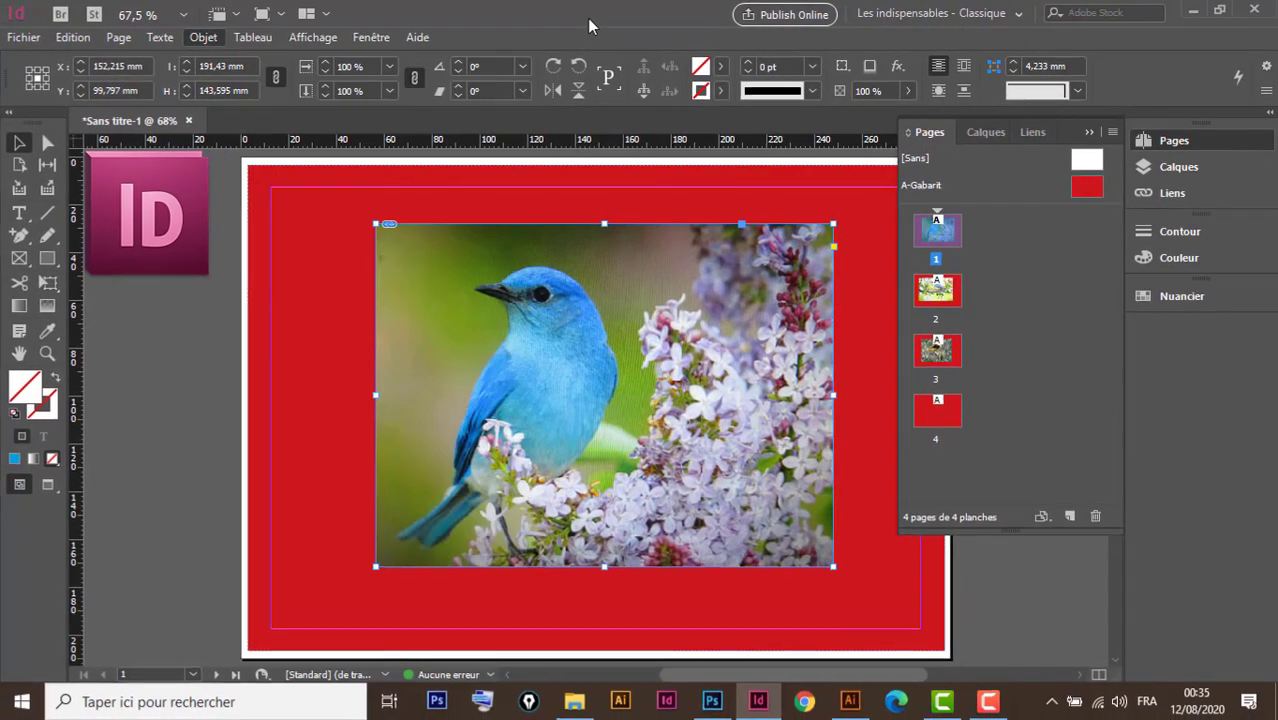
# Display the Effets settings for the selected bird photo, examine the blending modes and display options, and close them
pyautogui.click(375, 40)
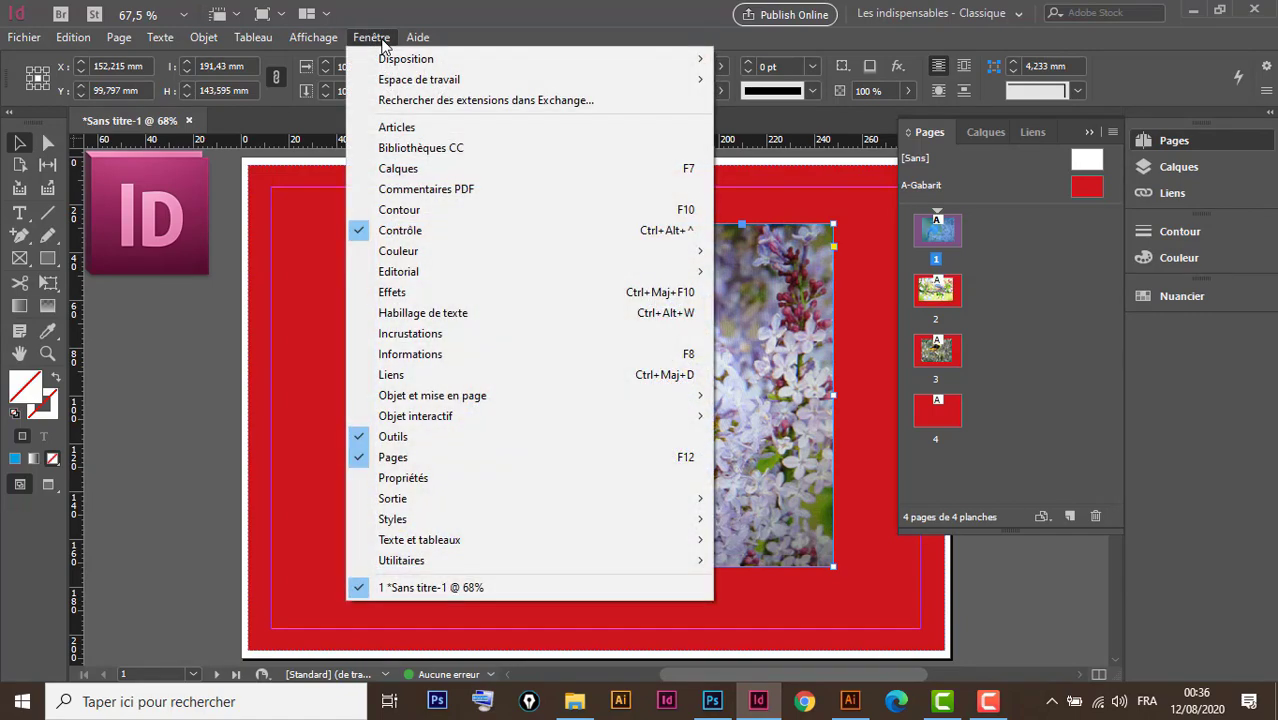
pyautogui.click(417, 293)
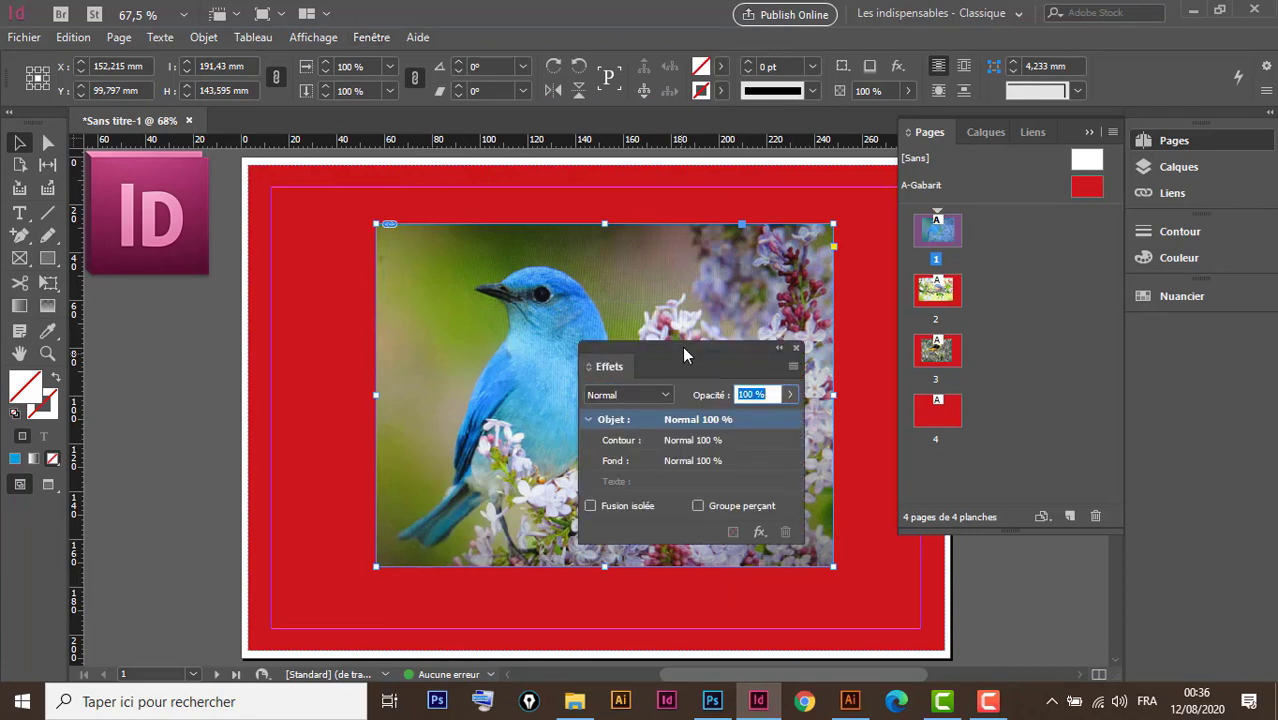
pyautogui.moveTo(682, 346); pyautogui.dragTo(209, 262)
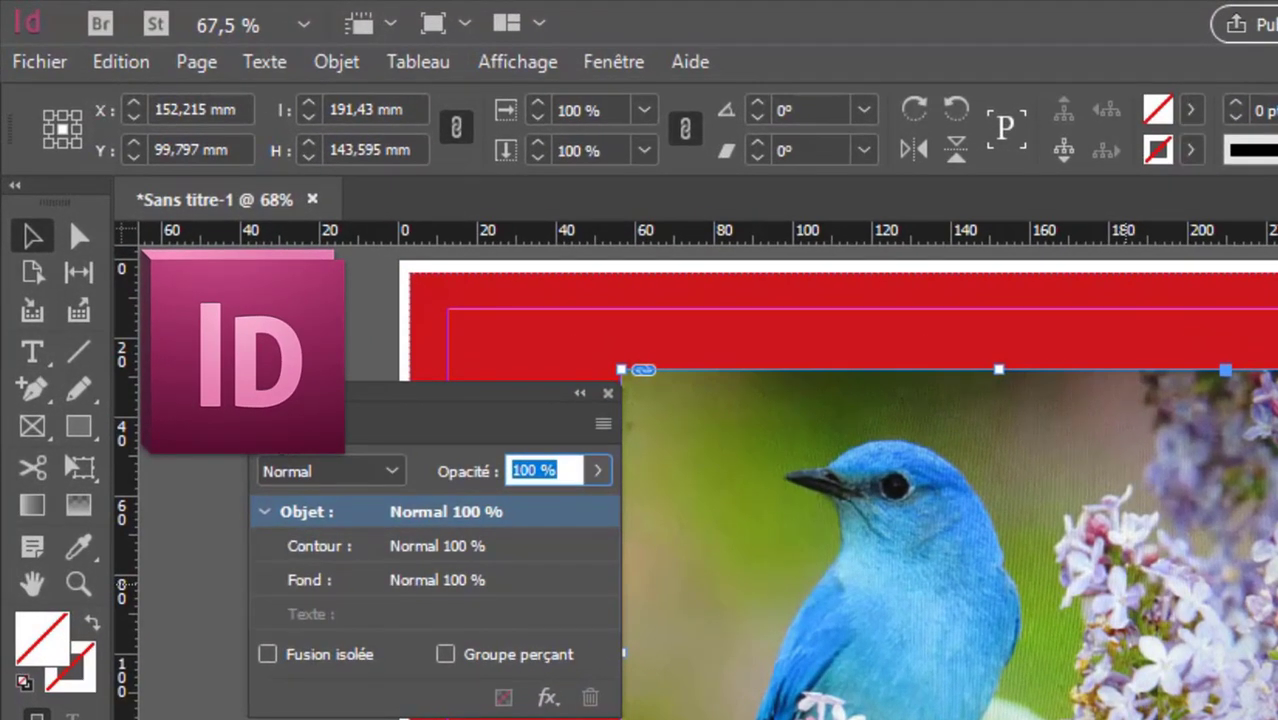
pyautogui.click(269, 428)
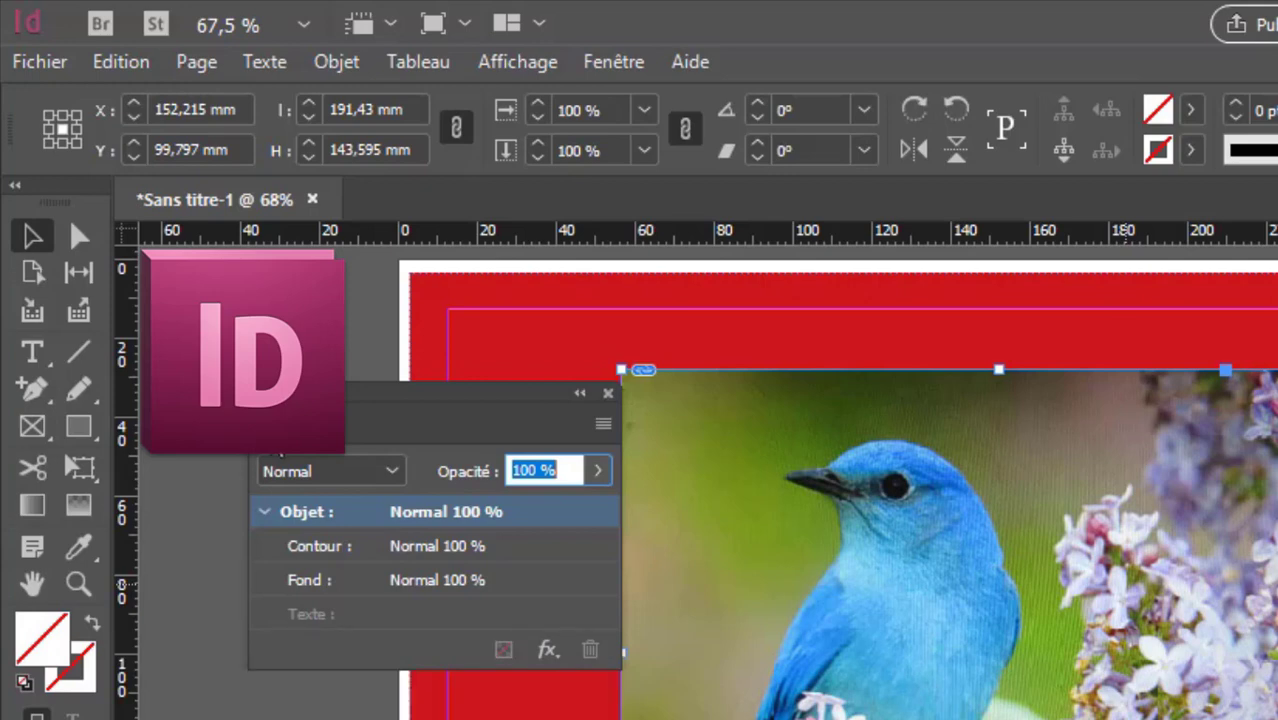
pyautogui.click(269, 428)
pyautogui.click(272, 430)
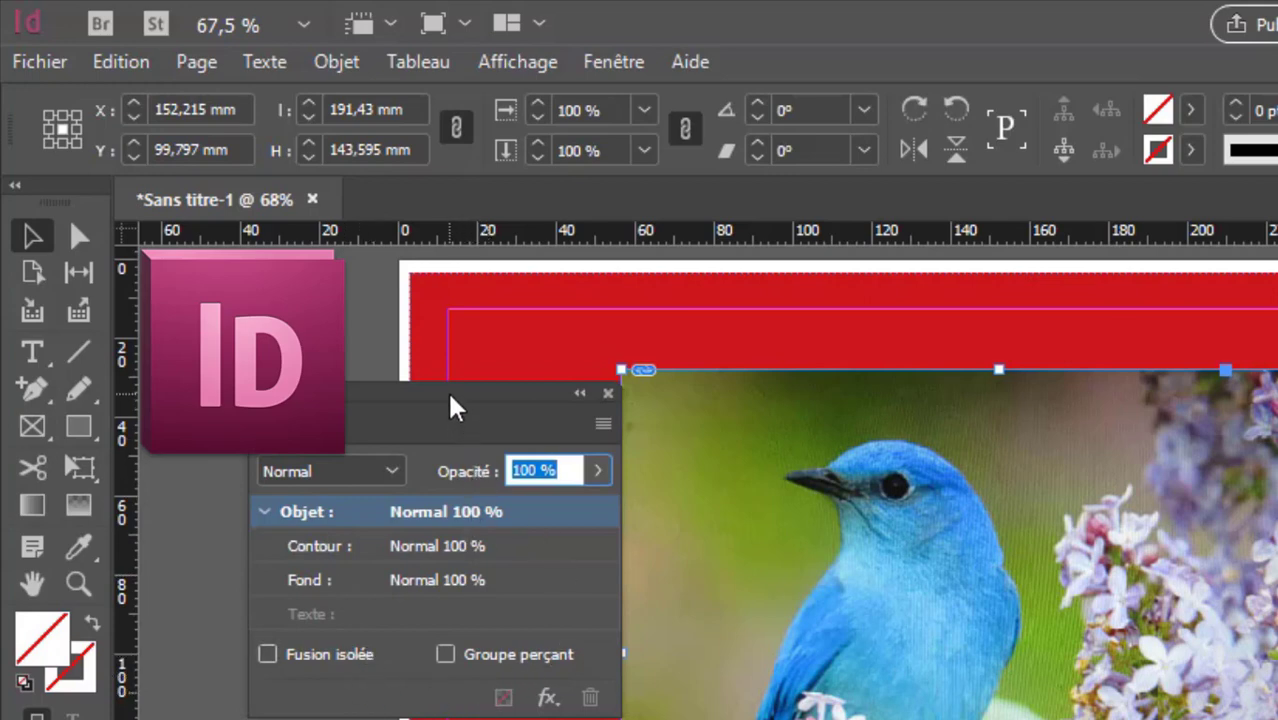
pyautogui.moveTo(452, 407); pyautogui.dragTo(464, 401)
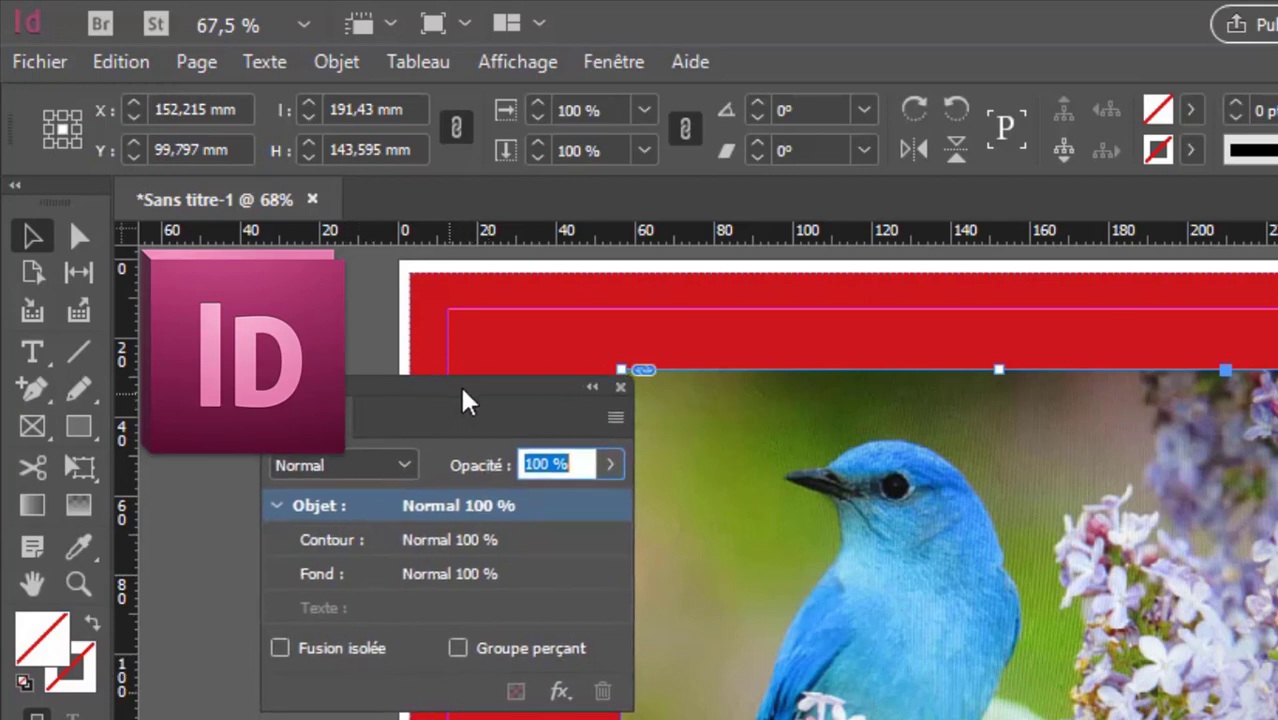
pyautogui.click(405, 468)
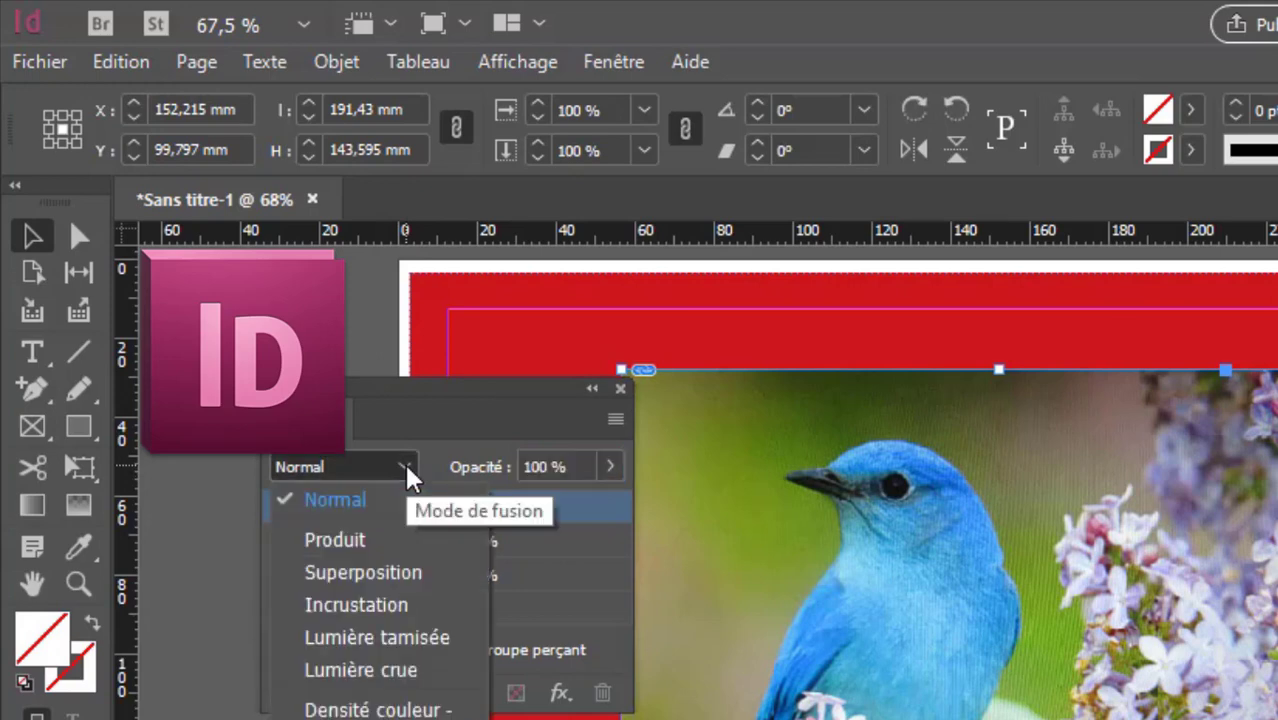
pyautogui.click(408, 478)
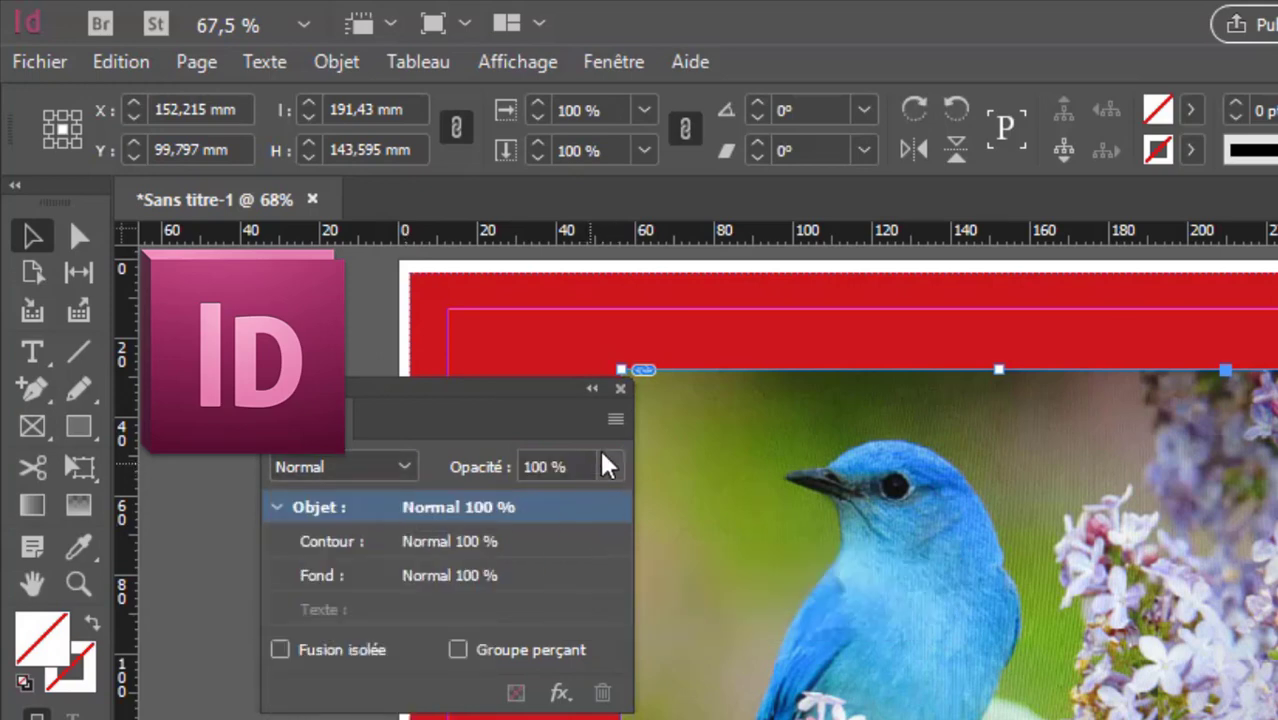
pyautogui.click(620, 389)
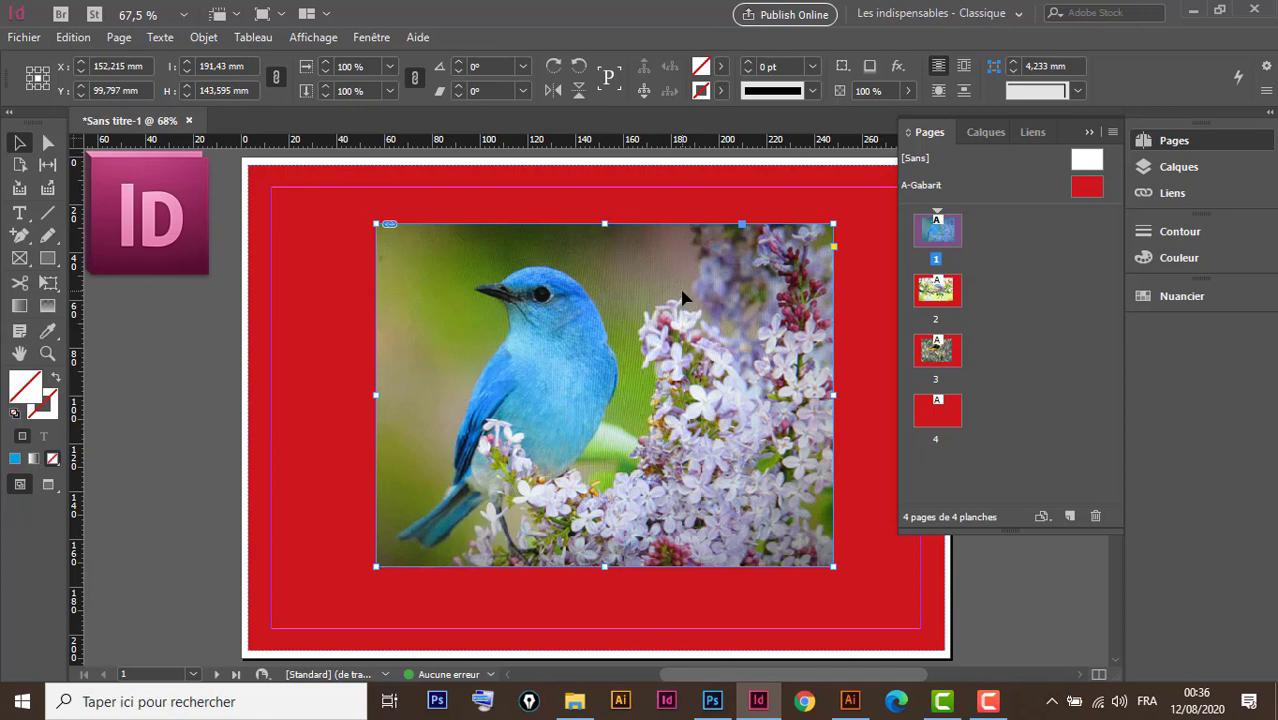
# Add a Contour progressif simple effect to the selected bird photo and move its dialog to uncover the photo
pyautogui.click(899, 68)
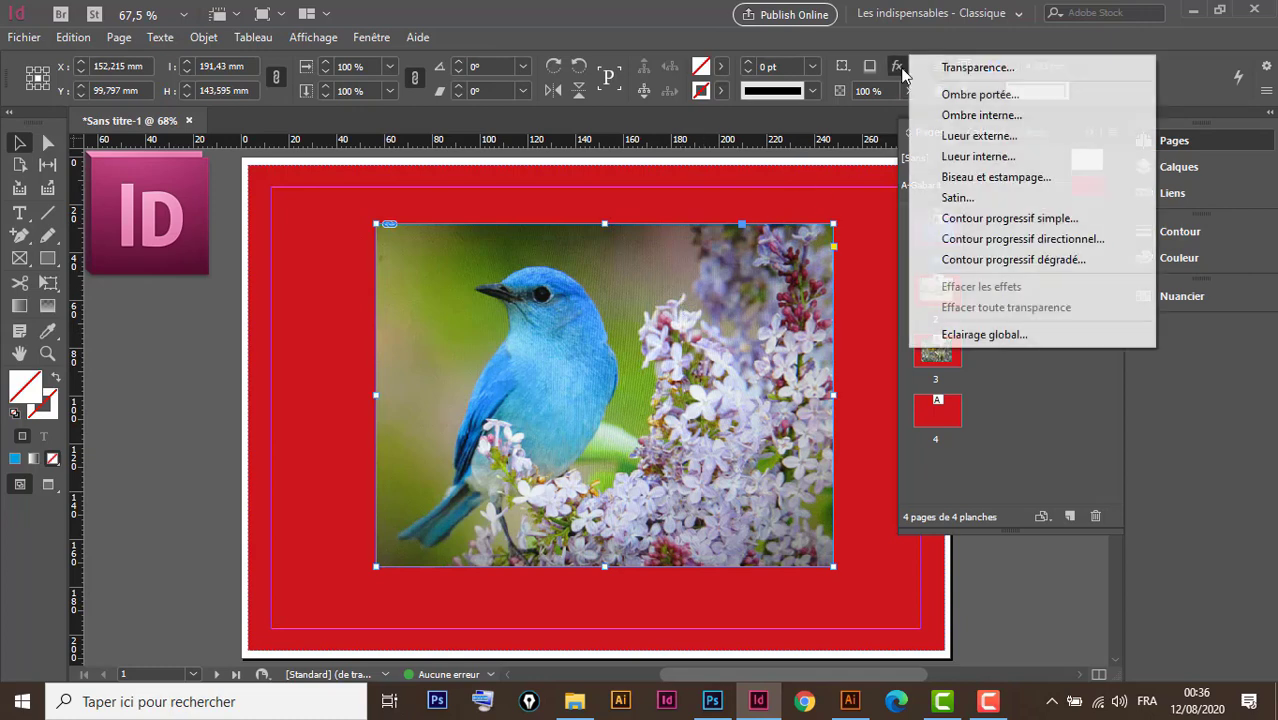
pyautogui.click(1042, 218)
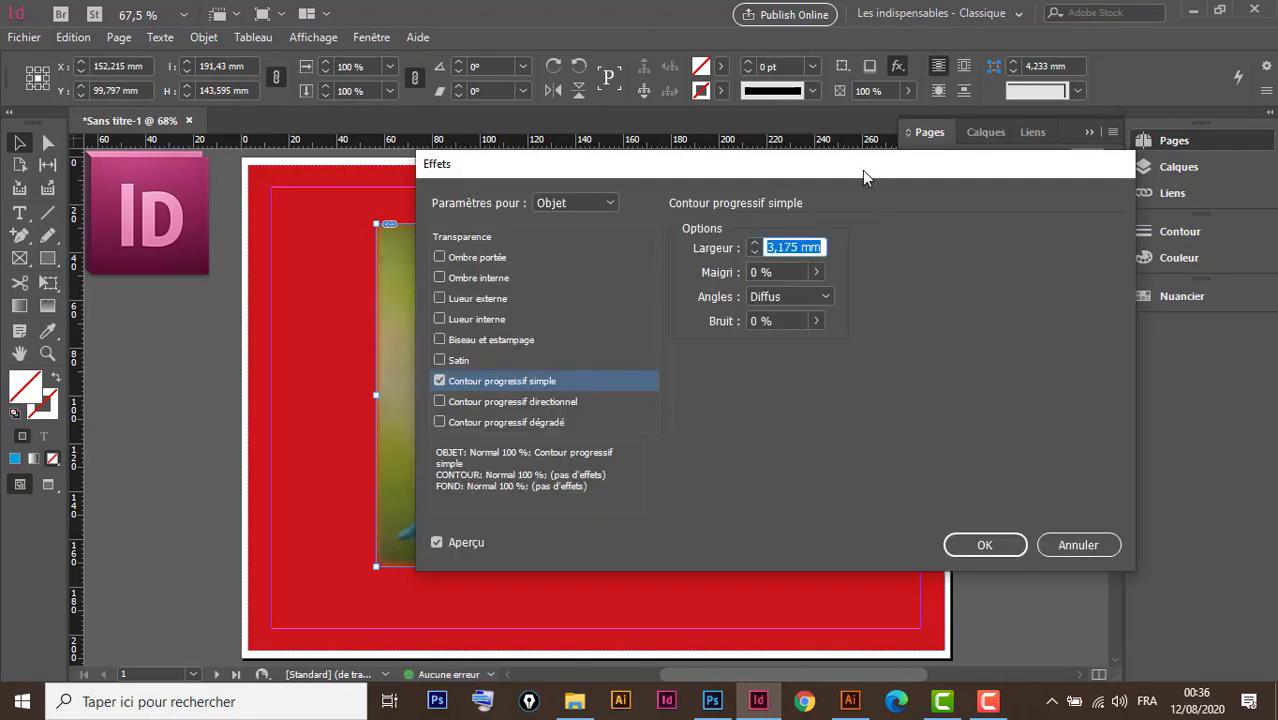
pyautogui.moveTo(862, 170); pyautogui.dragTo(1093, 288)
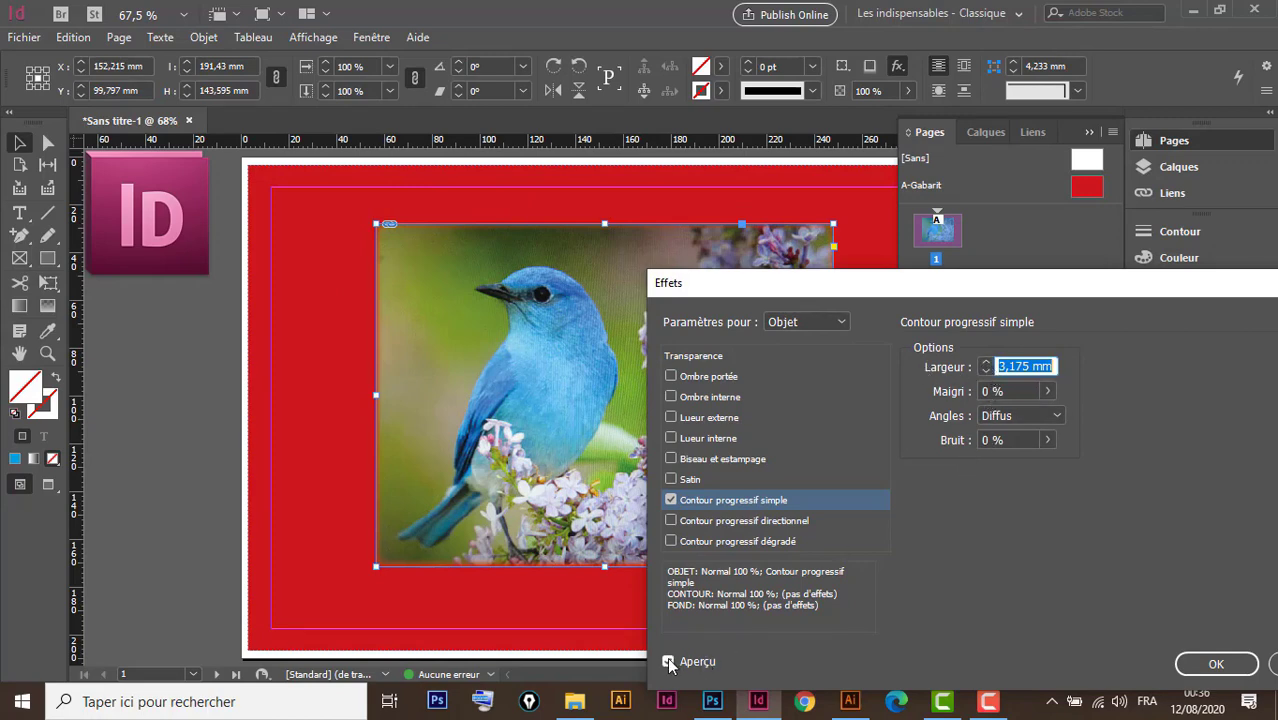
# Increase the Largeur of the bird photo's simple feather to 28 mm, keeping the photo preview in sight
pyautogui.write('7')
pyautogui.click(986, 363)
pyautogui.click(986, 363)
pyautogui.click(986, 363)
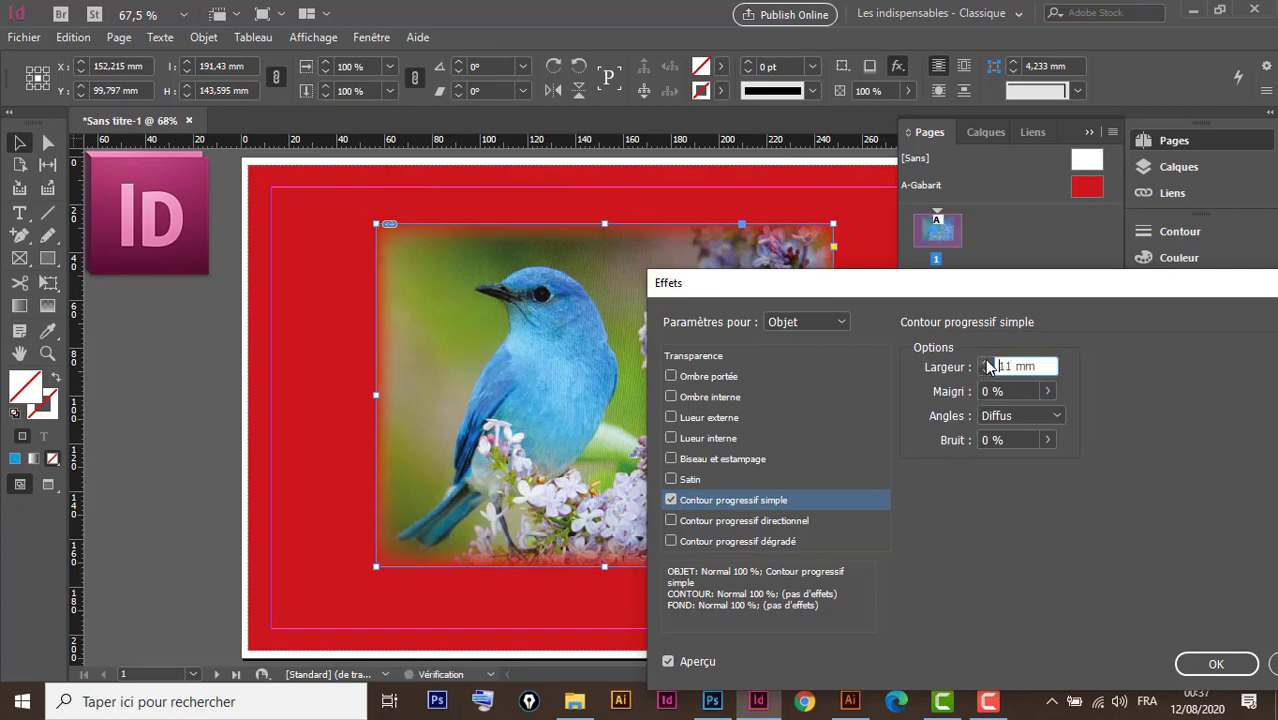
pyautogui.click(986, 362)
pyautogui.click(986, 362)
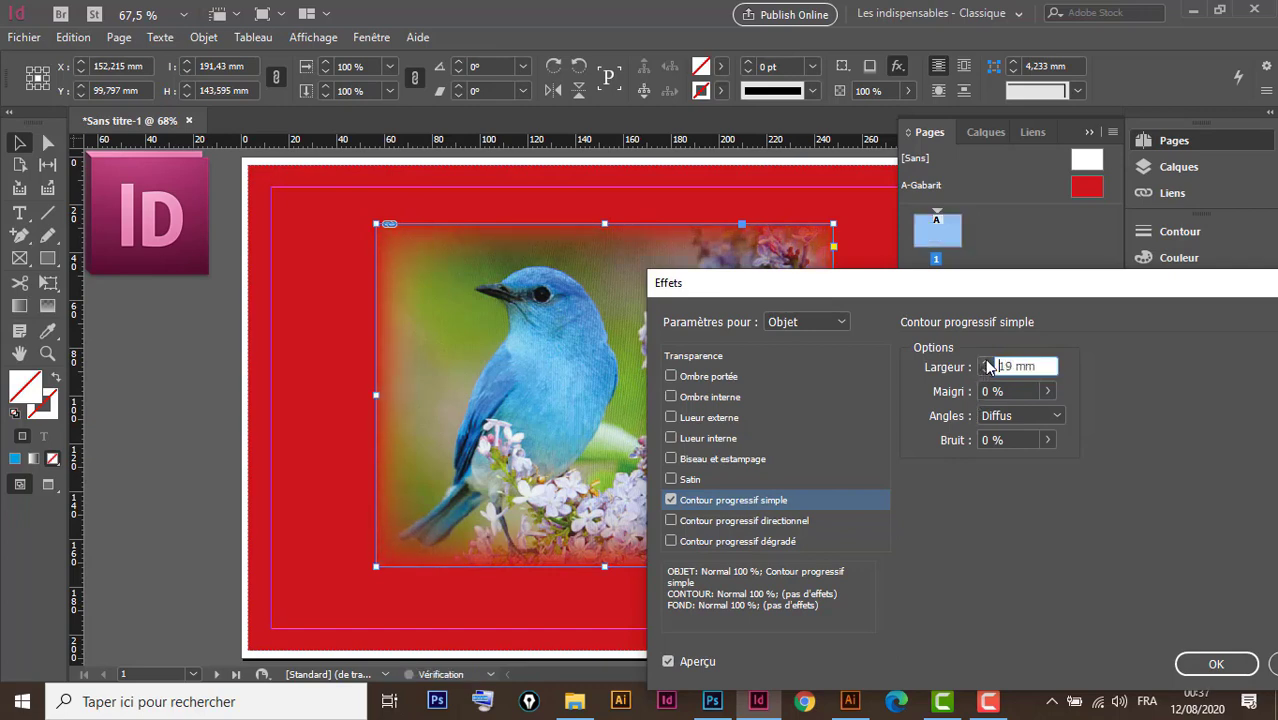
pyautogui.click(986, 362)
pyautogui.click(986, 362)
pyautogui.click(986, 362)
pyautogui.click(986, 362)
pyautogui.moveTo(912, 289); pyautogui.dragTo(1150, 279)
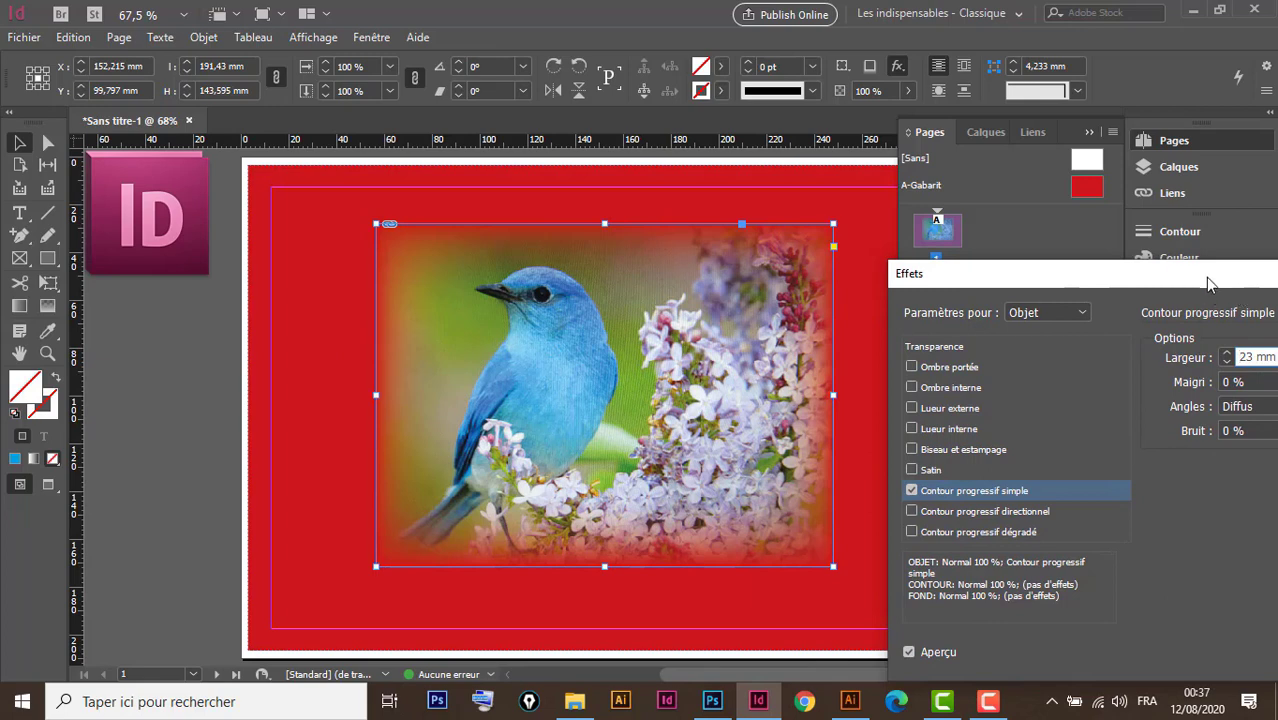
pyautogui.moveTo(1212, 277); pyautogui.dragTo(1027, 269)
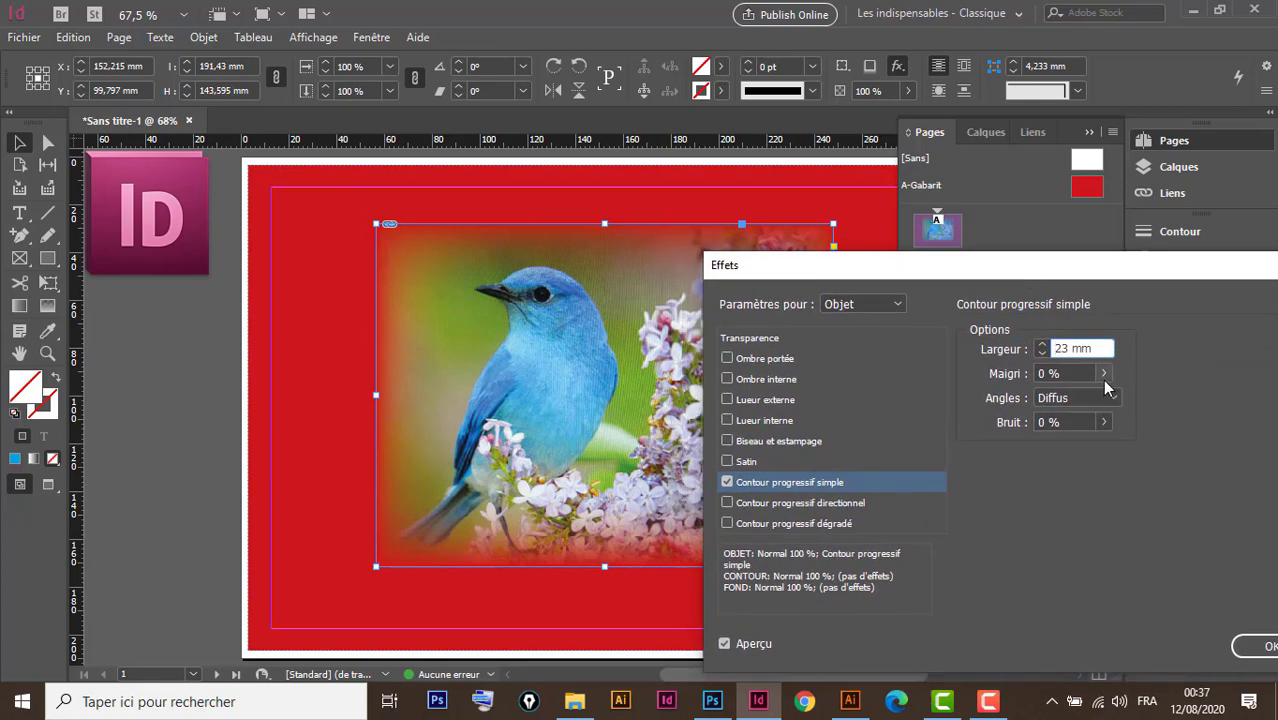
pyautogui.click(1043, 345)
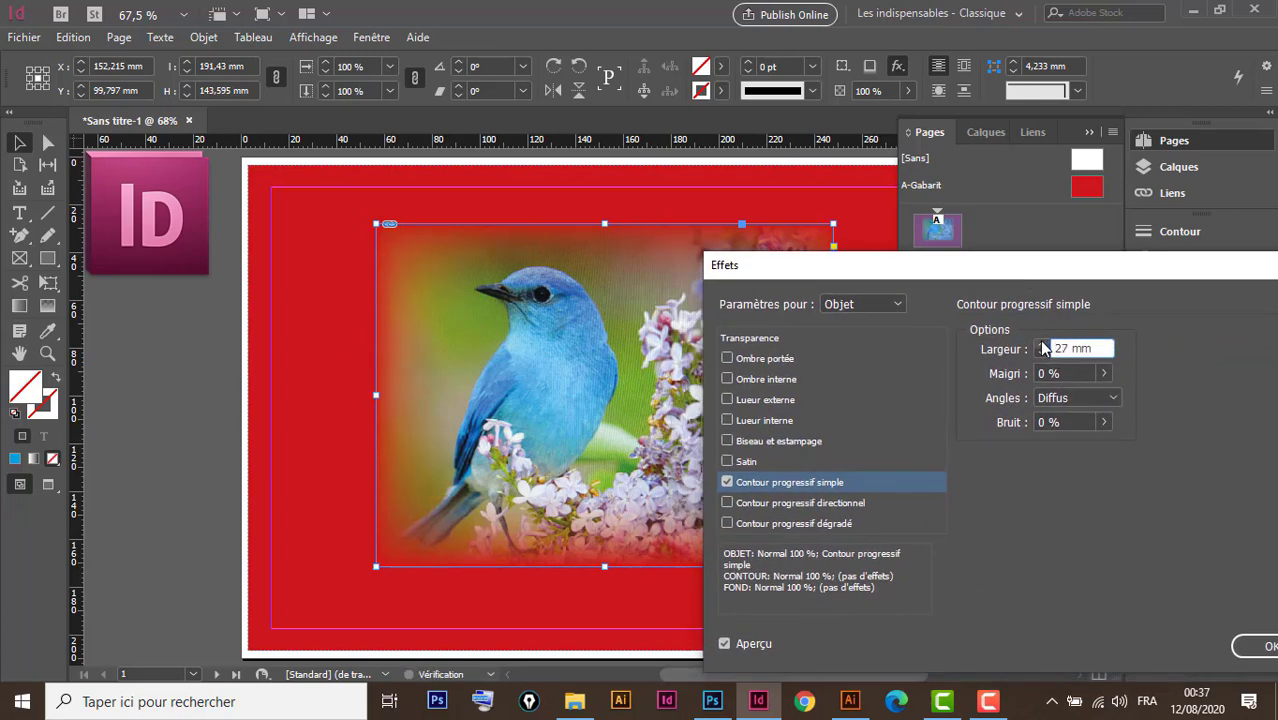
pyautogui.click(1043, 345)
# Set the Maigri value of the bird photo's simple feather to 3 %
pyautogui.click(1105, 372)
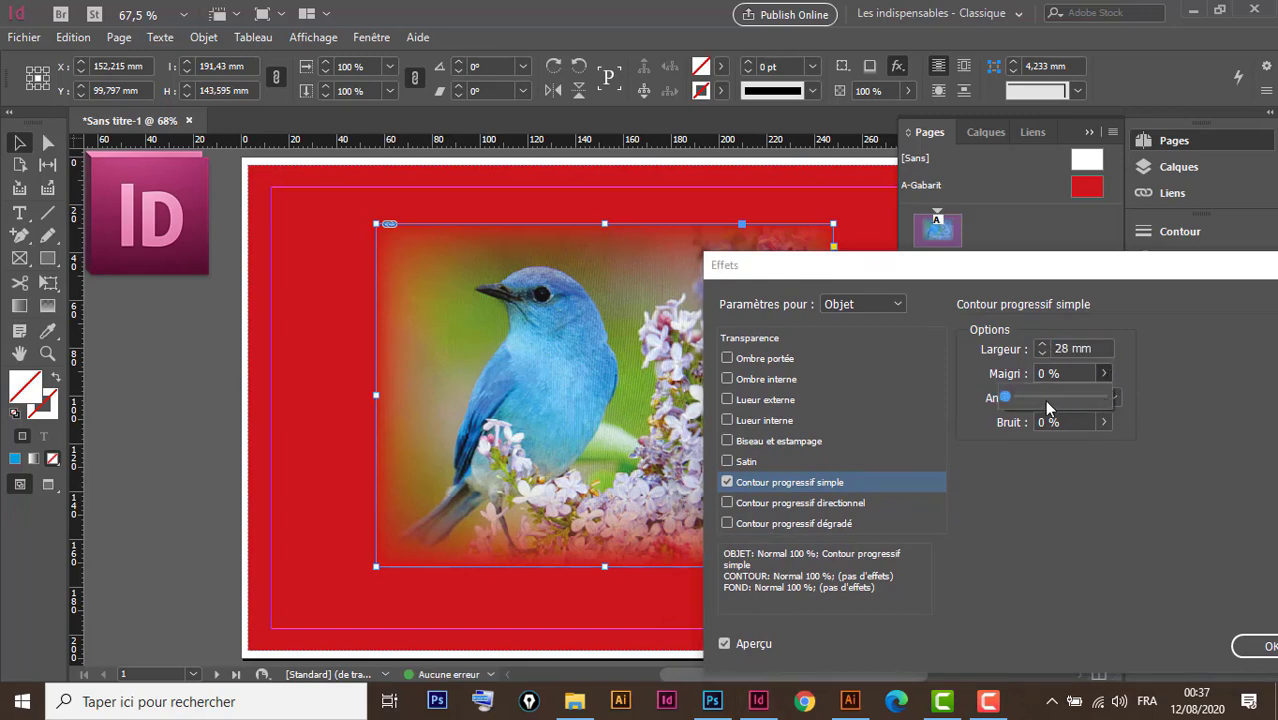
pyautogui.moveTo(1005, 398)
pyautogui.mouseDown()
pyautogui.moveTo(1061, 399)
pyautogui.moveTo(1004, 400)
pyautogui.moveTo(1033, 413)
pyautogui.moveTo(1012, 418)
pyautogui.mouseUp()
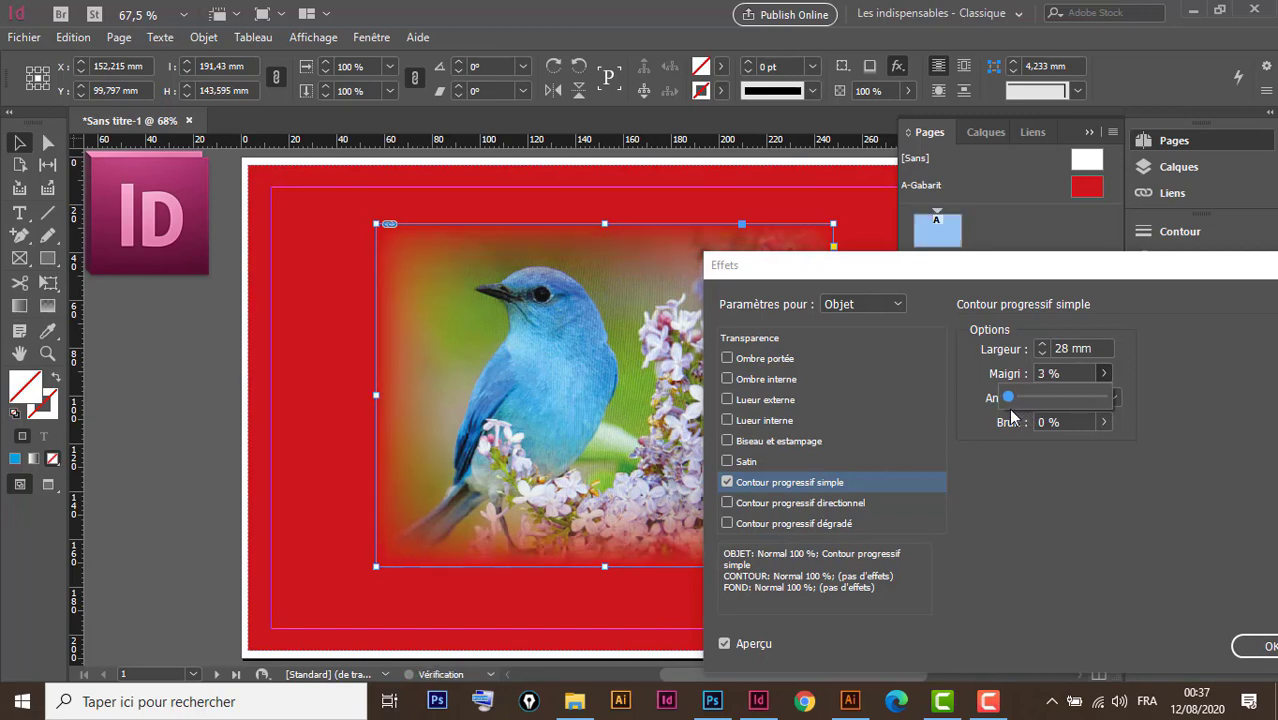
pyautogui.click(1153, 361)
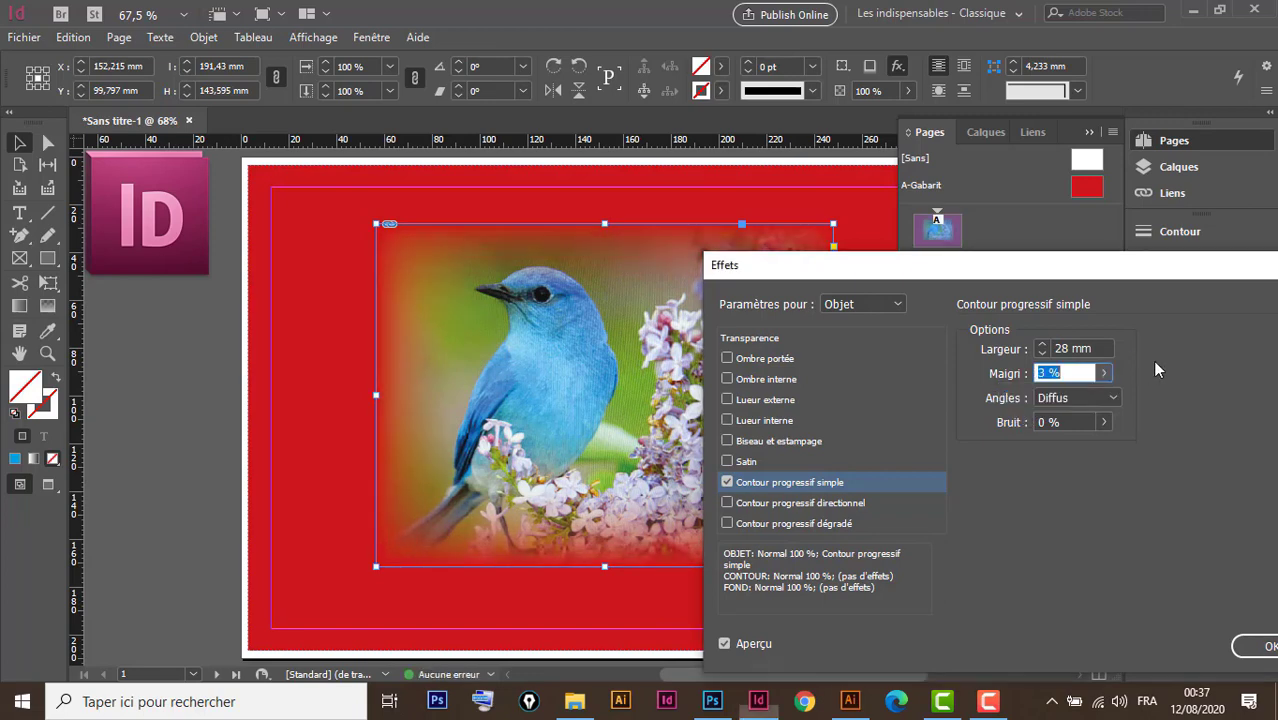
# Try the Pointus and Arrondi corner options on the simple feather and return Angles to Diffus
pyautogui.click(1113, 398)
pyautogui.click(1077, 422)
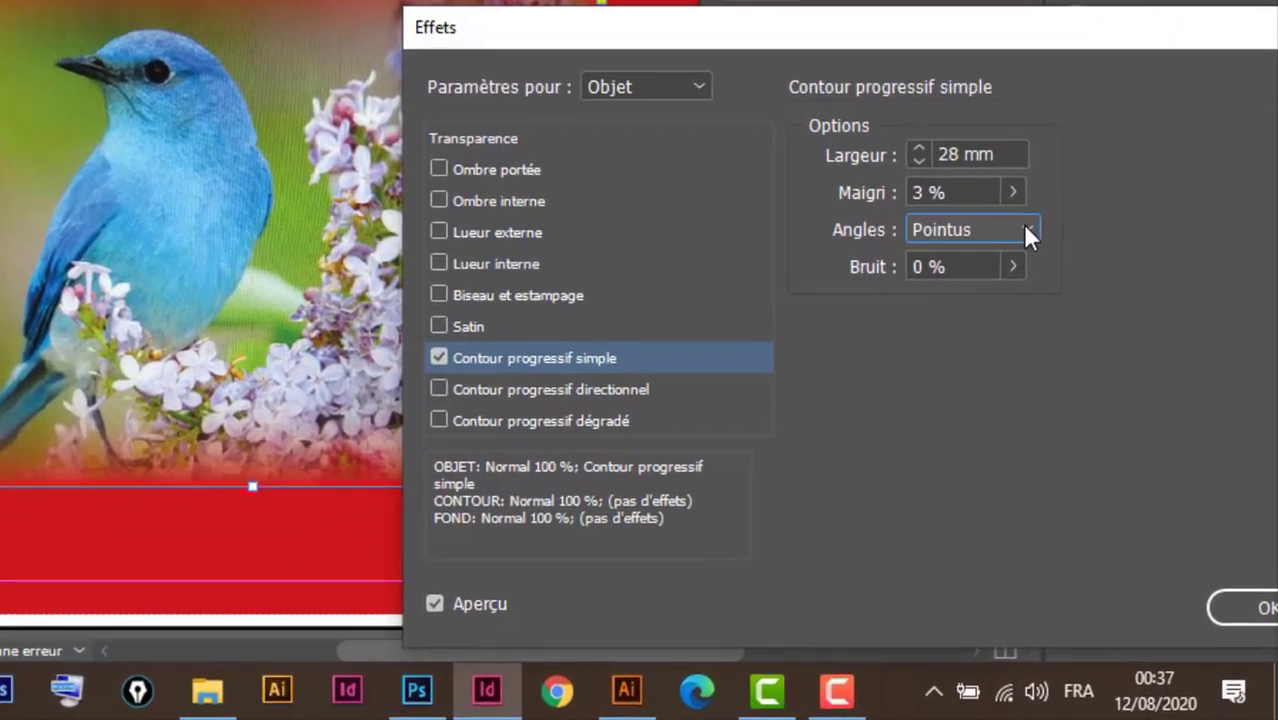
pyautogui.click(1113, 399)
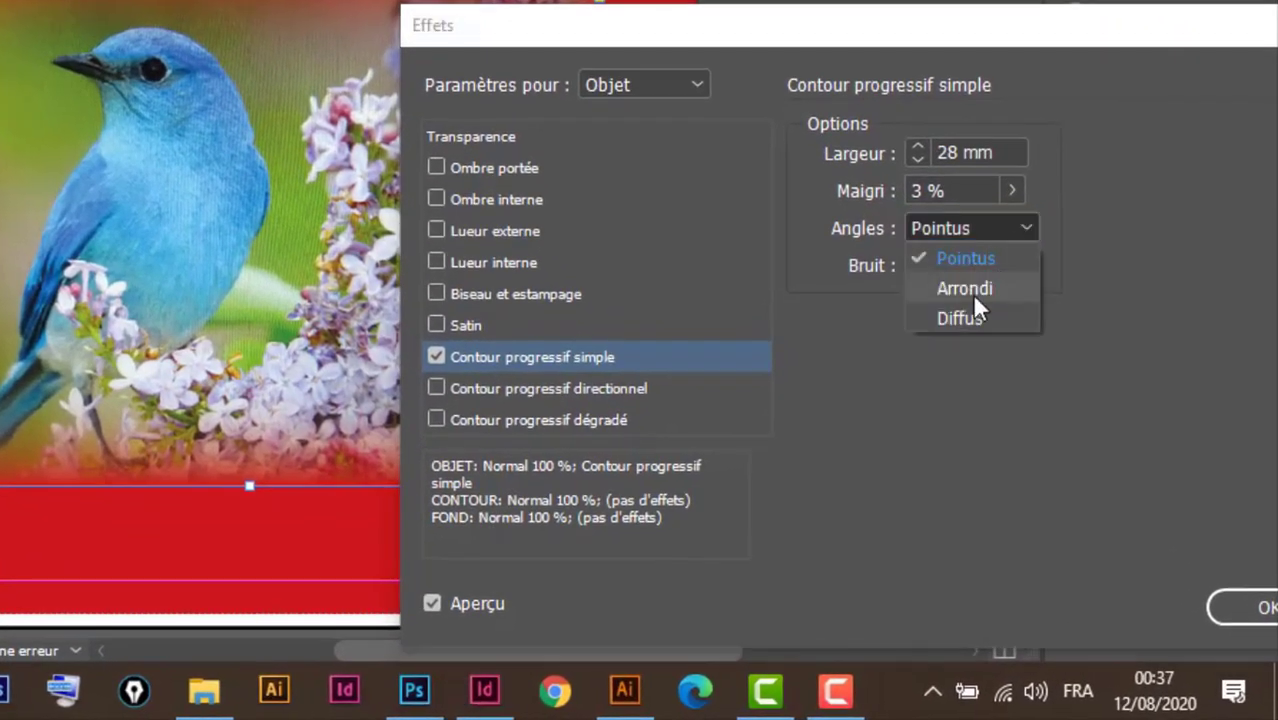
pyautogui.click(966, 290)
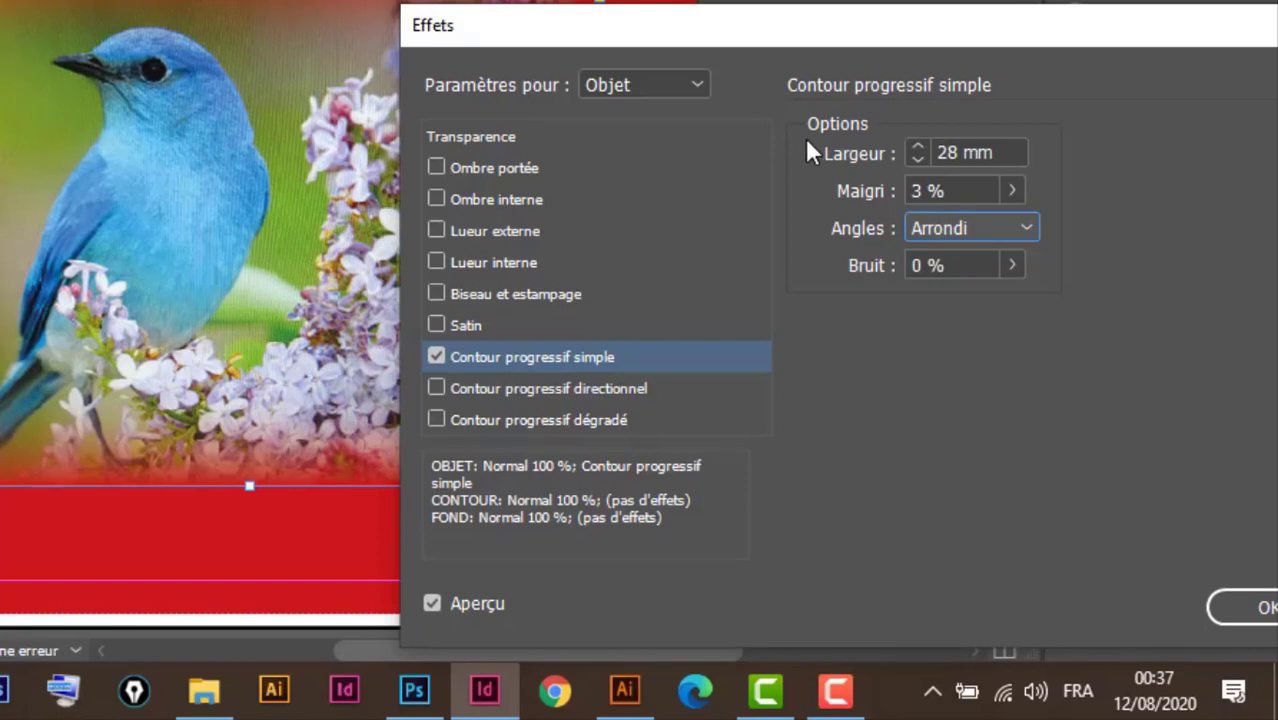
pyautogui.click(1021, 226)
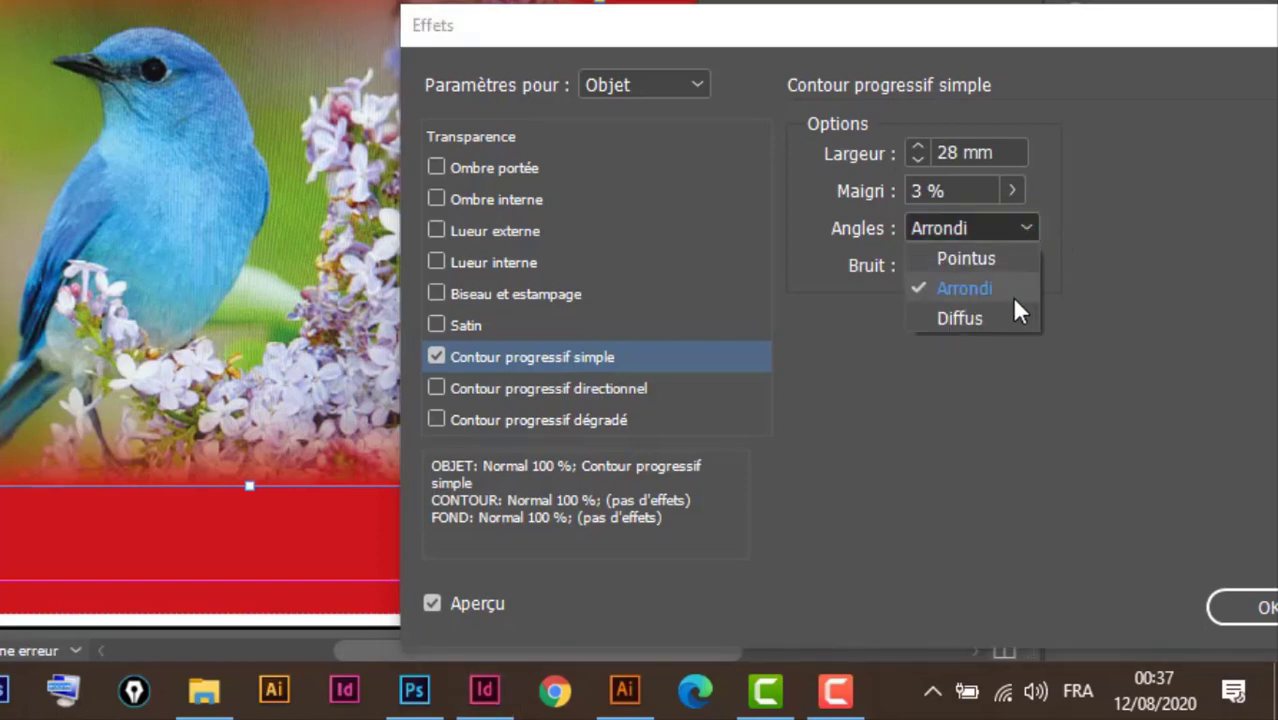
pyautogui.click(967, 316)
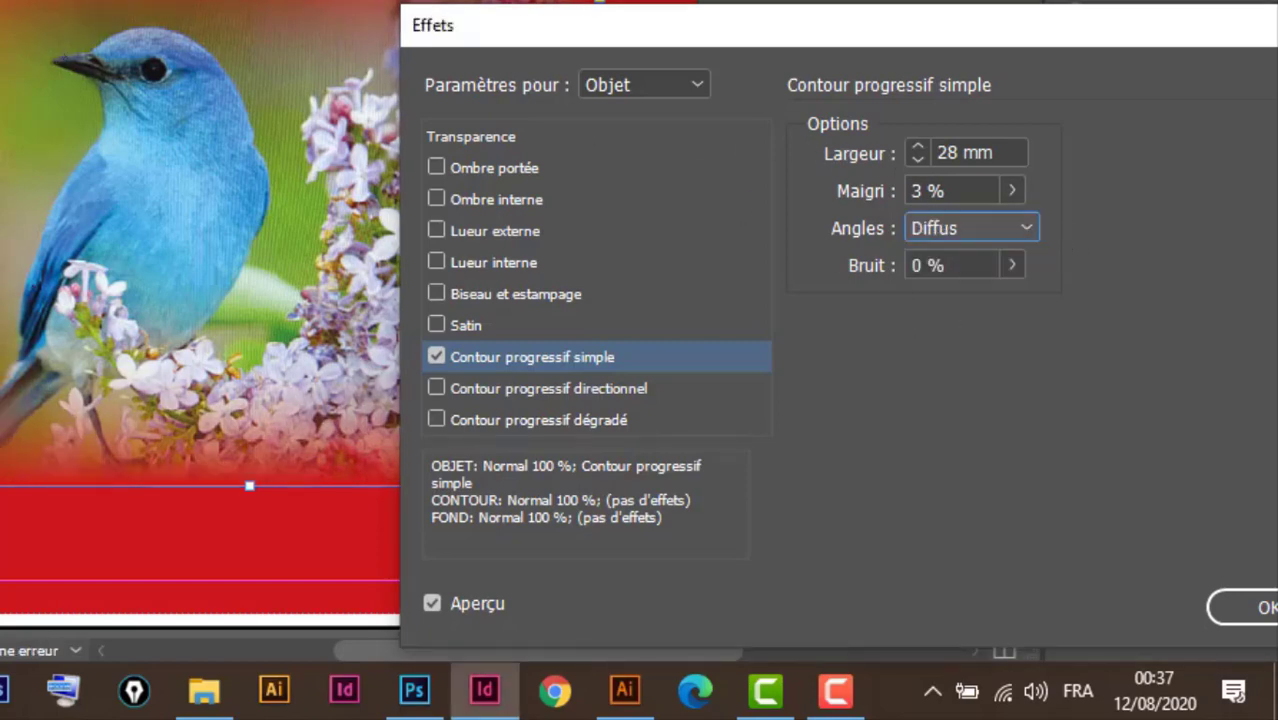
# Try Bruit values up to 99 % on the simple feather, moving the dialog aside to check the whole bird photo
pyautogui.click(1012, 264)
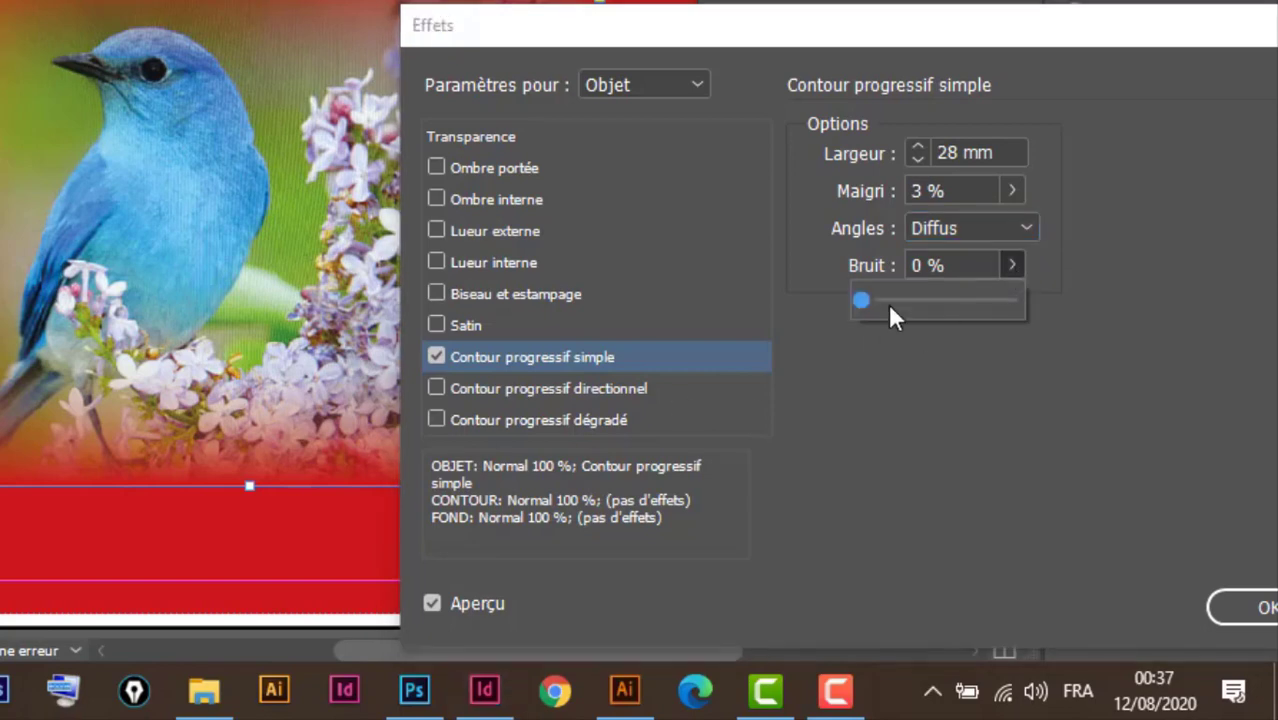
pyautogui.moveTo(868, 297); pyautogui.dragTo(1017, 318)
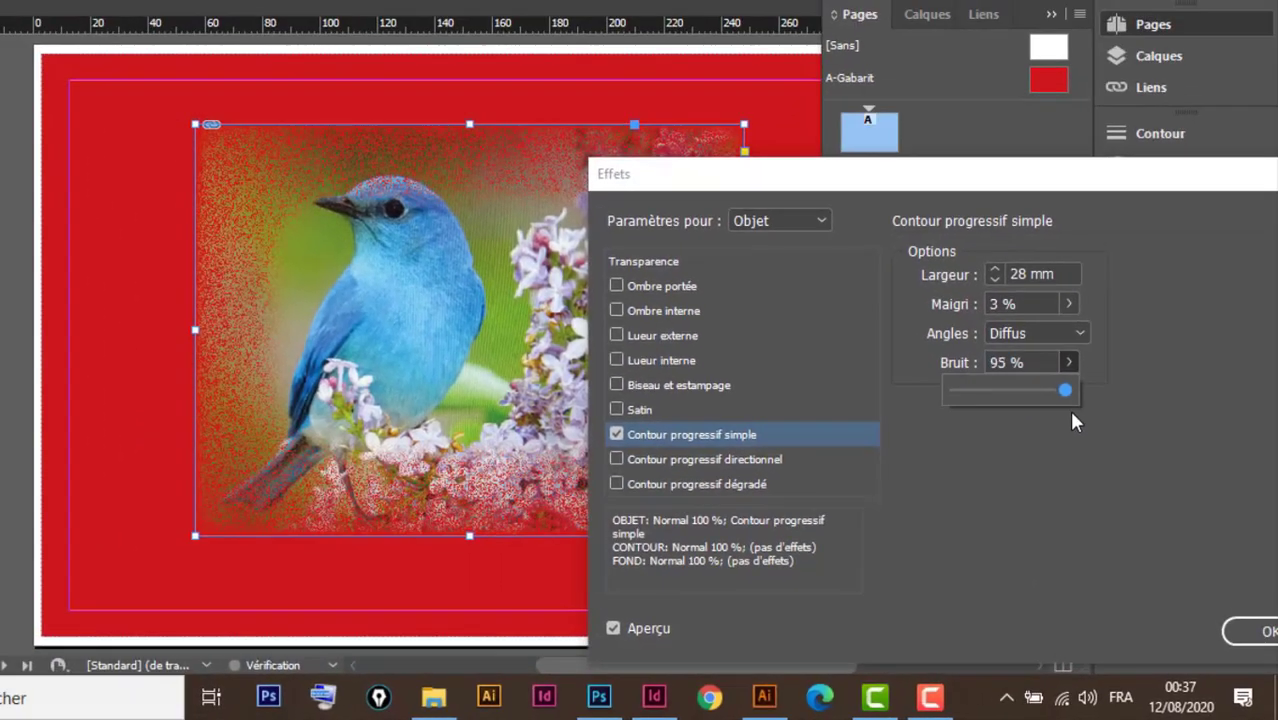
pyautogui.moveTo(1070, 410); pyautogui.dragTo(940, 412)
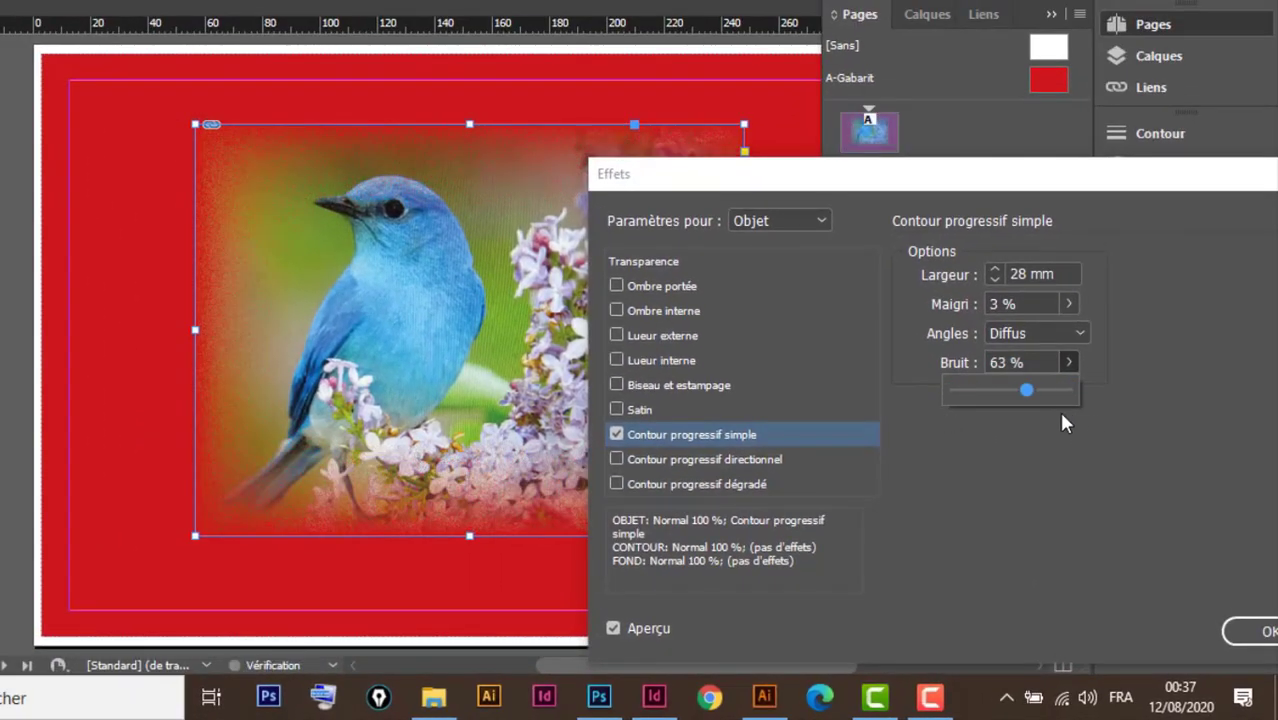
pyautogui.moveTo(1062, 415)
pyautogui.mouseDown()
pyautogui.moveTo(1087, 415)
pyautogui.moveTo(1043, 411)
pyautogui.moveTo(1078, 423)
pyautogui.mouseUp()
pyautogui.moveTo(880, 182); pyautogui.dragTo(980, 214)
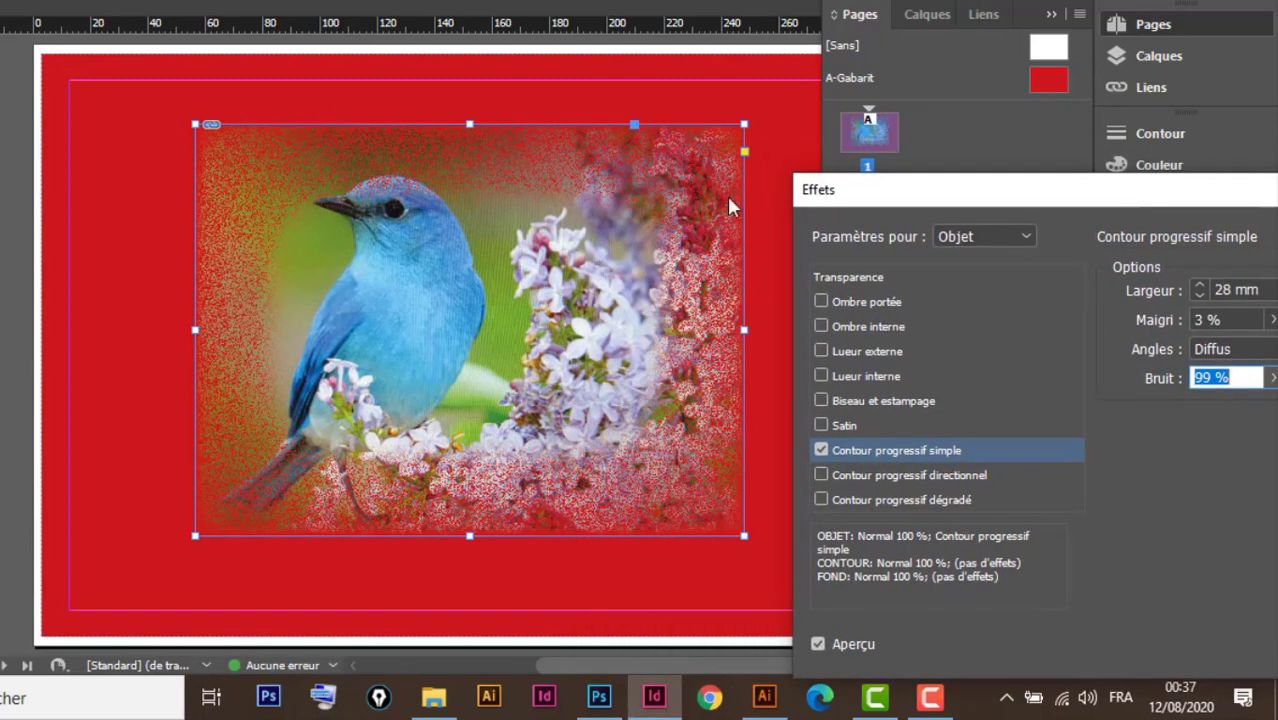
pyautogui.moveTo(1237, 193); pyautogui.dragTo(925, 147)
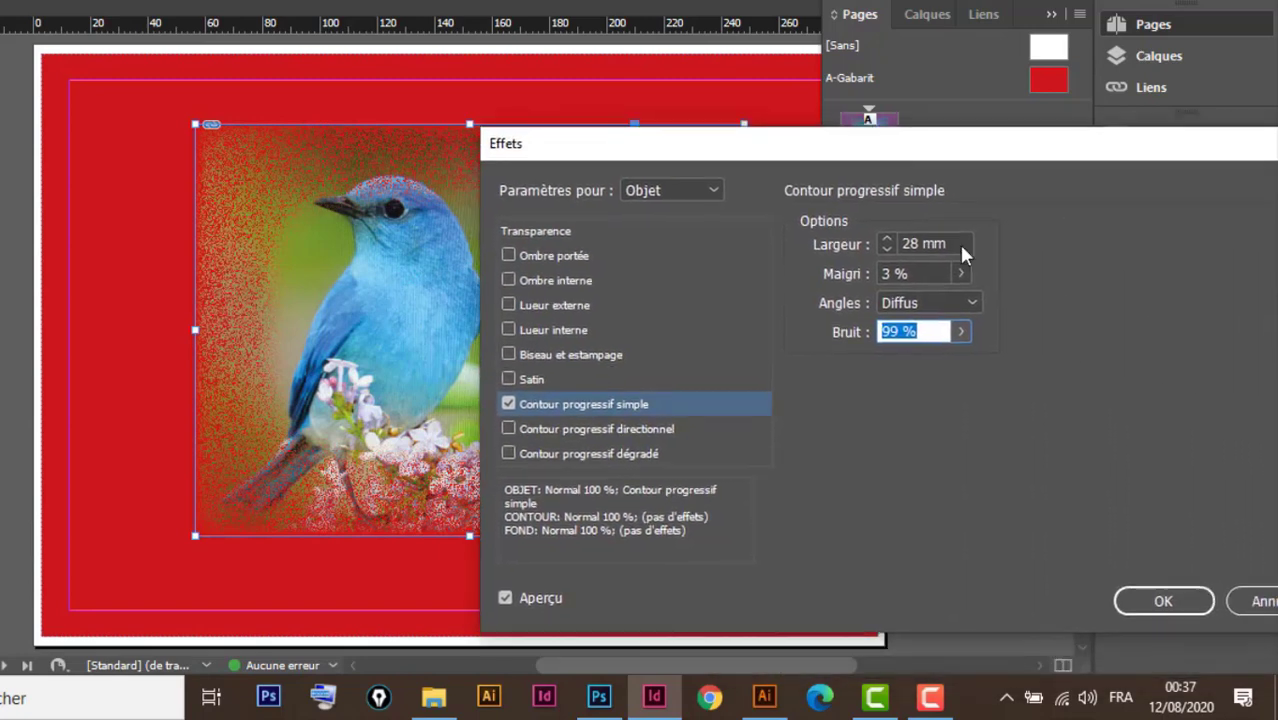
# Apply the simple feather with Bruit returned to 0 % and go to page 2
pyautogui.click(963, 332)
pyautogui.moveTo(958, 361); pyautogui.dragTo(736, 390)
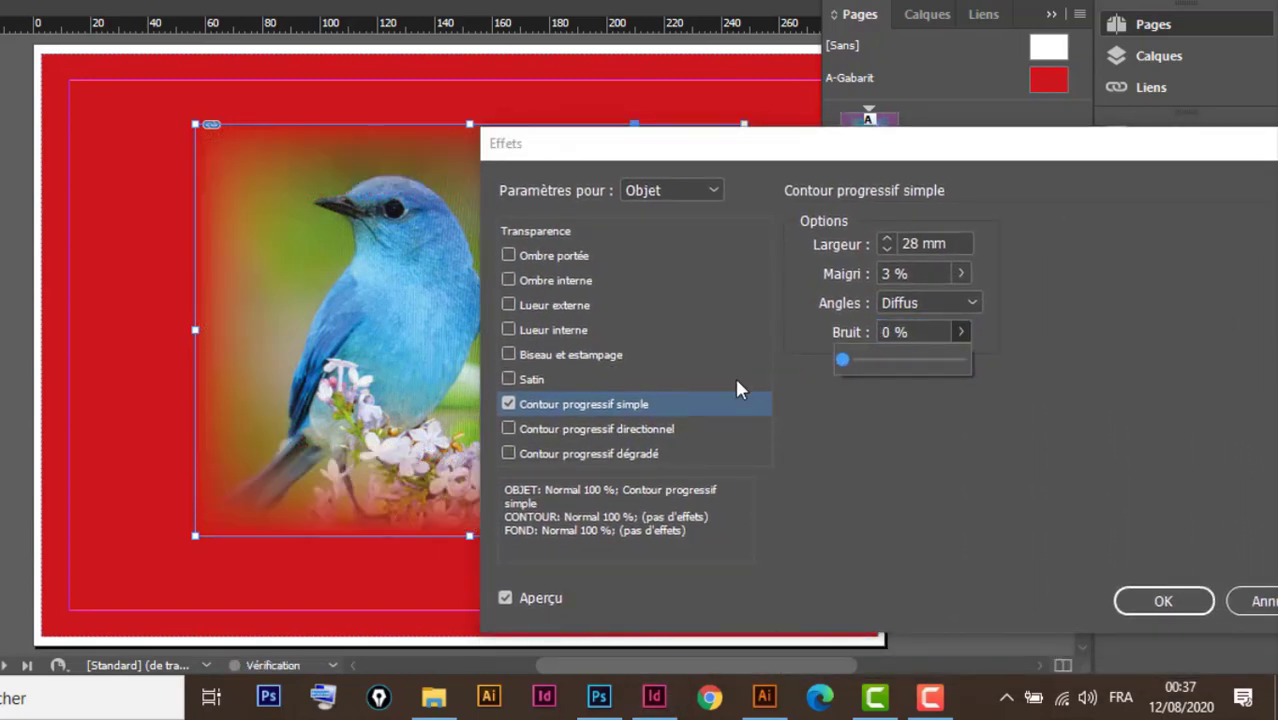
pyautogui.moveTo(680, 148); pyautogui.dragTo(767, 109)
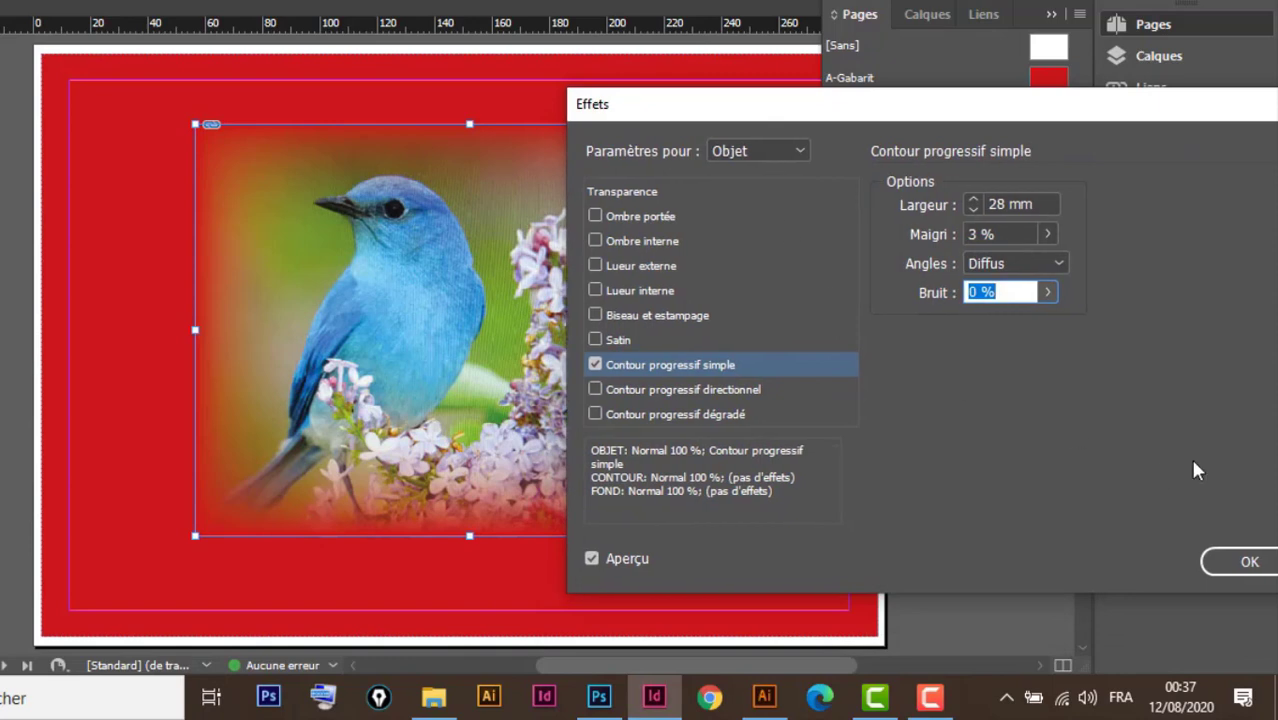
pyautogui.moveTo(1104, 95); pyautogui.dragTo(991, 86)
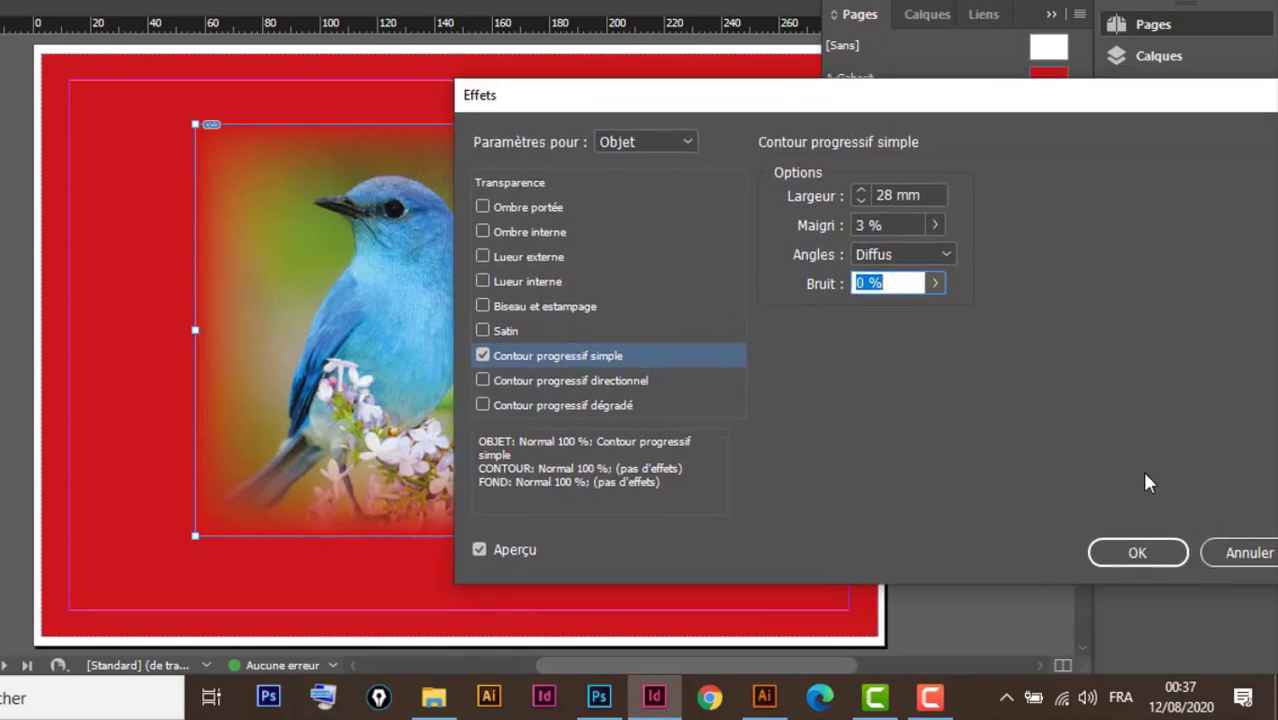
pyautogui.click(1140, 549)
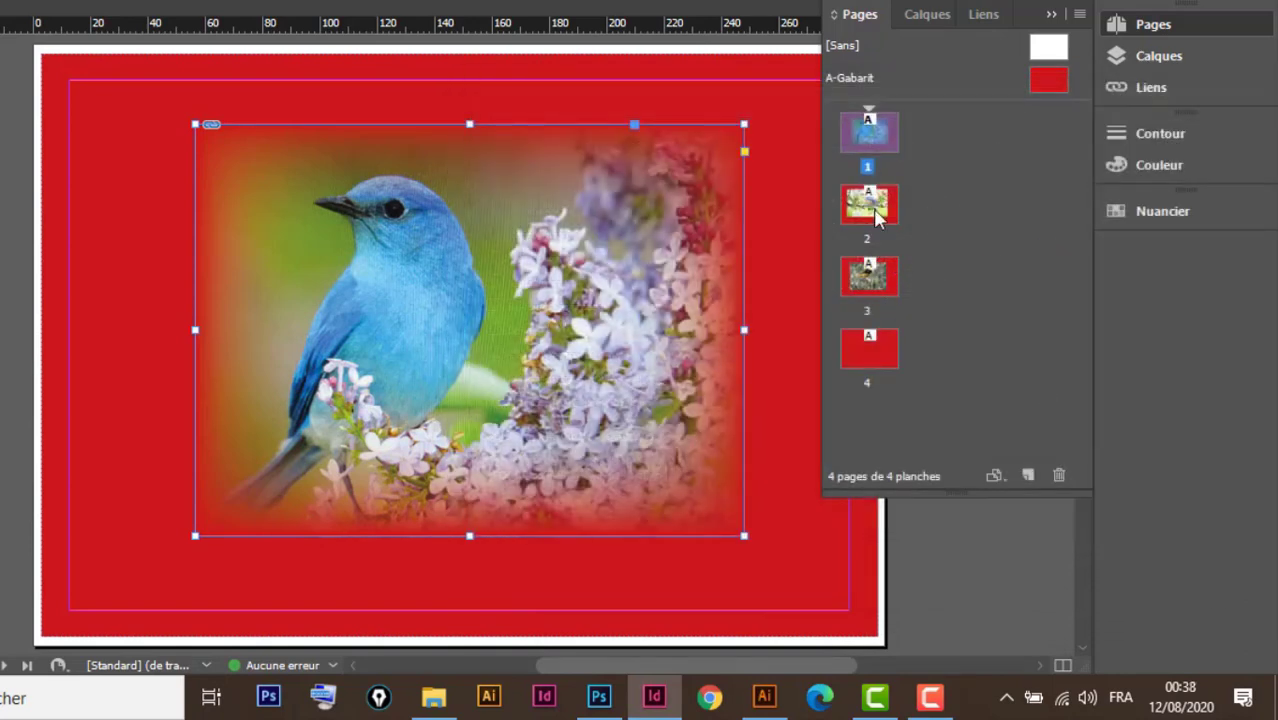
pyautogui.doubleClick(869, 205)
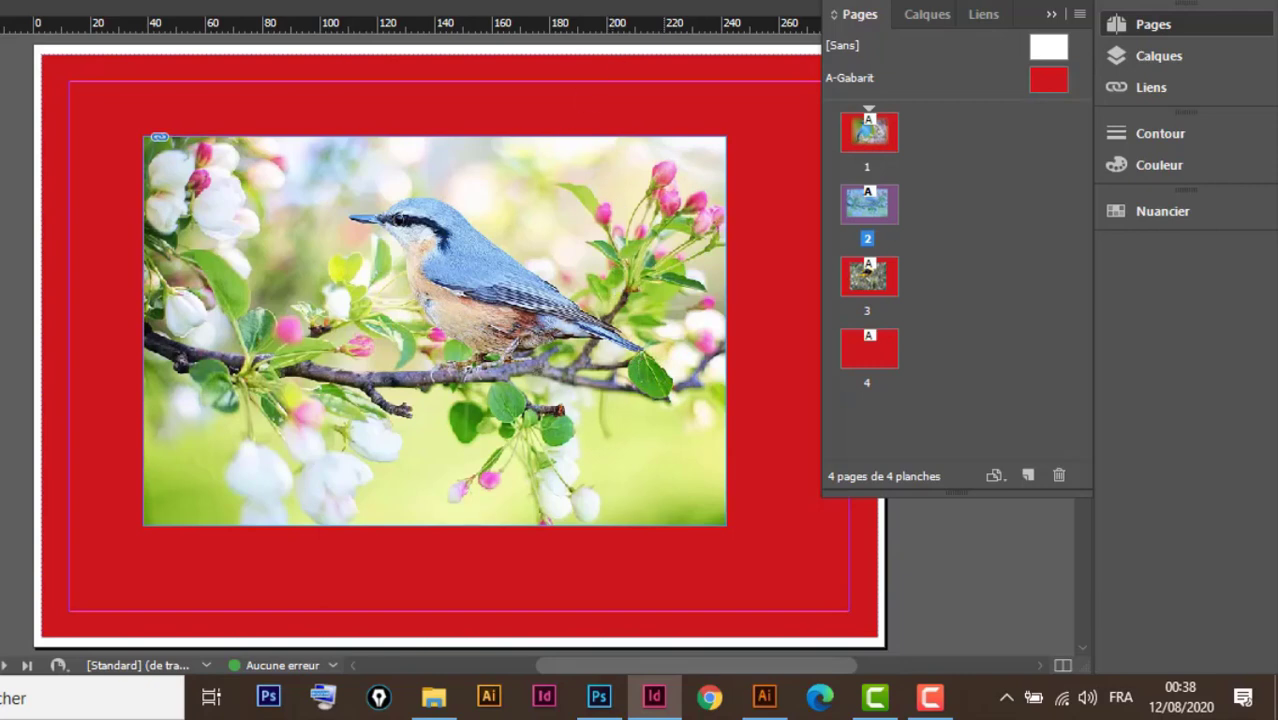
pyautogui.click(845, 1)
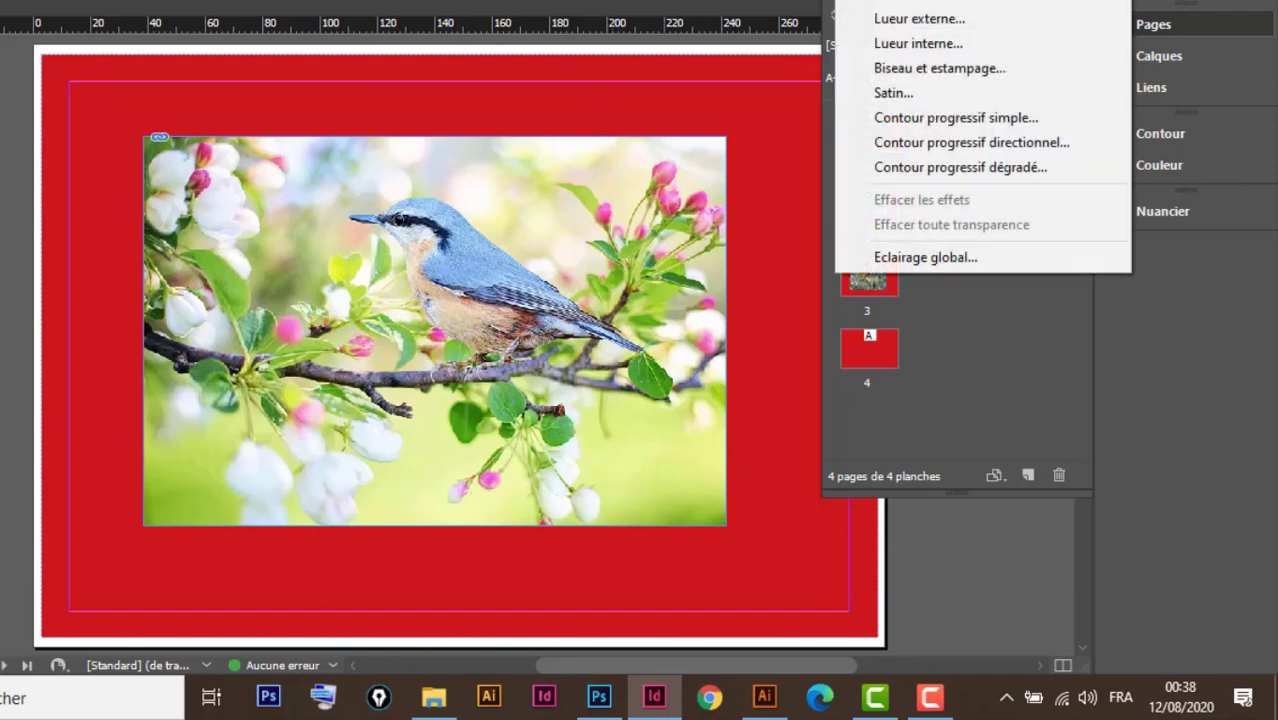
pyautogui.click(990, 143)
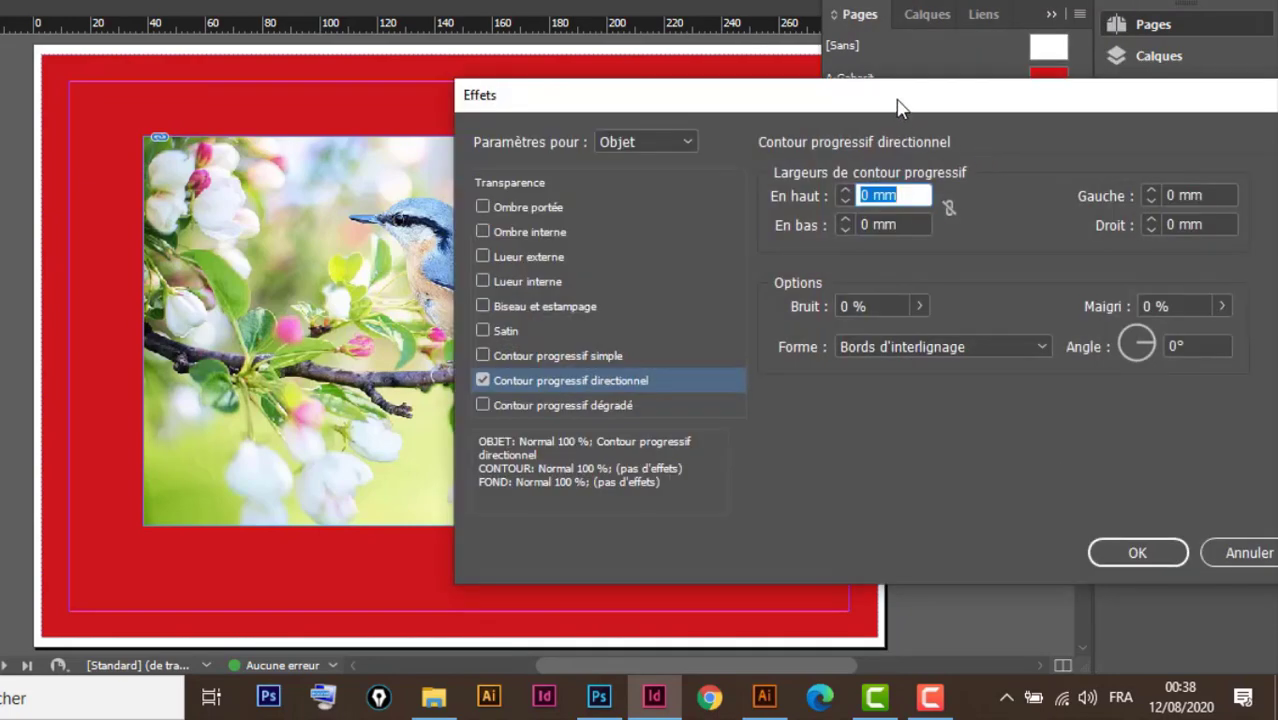
pyautogui.moveTo(893, 100); pyautogui.dragTo(563, 233)
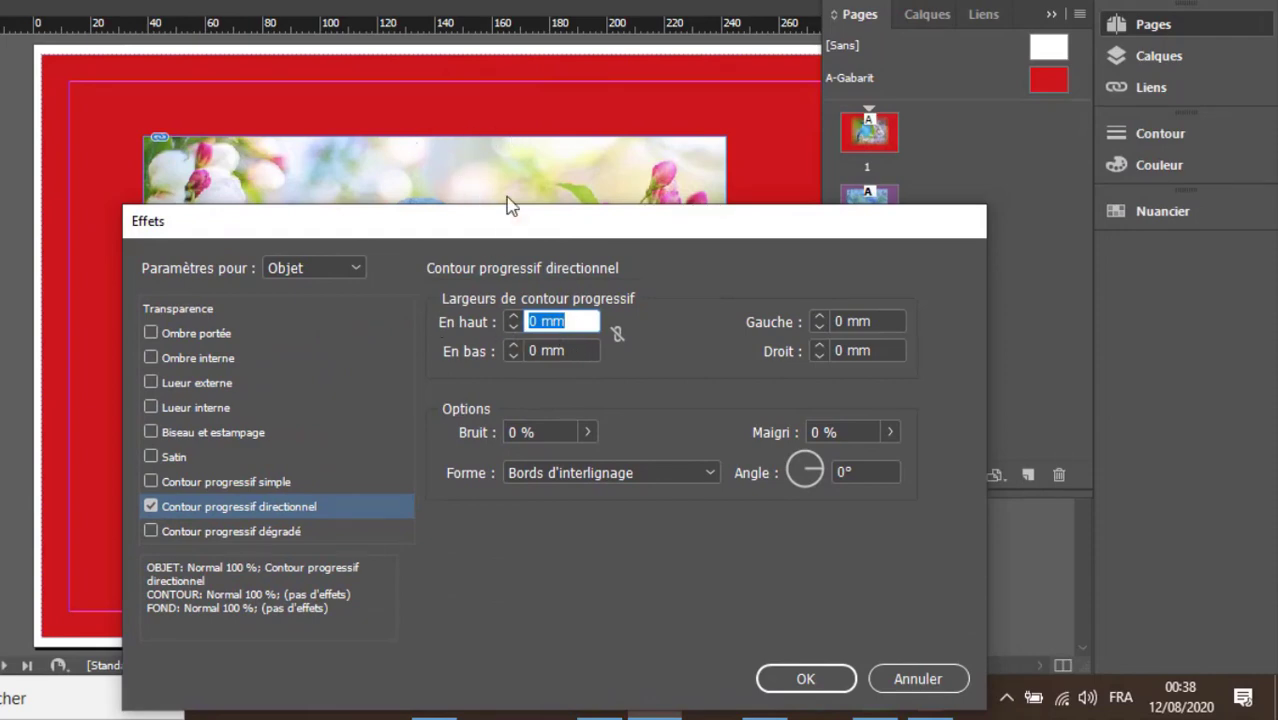
pyautogui.moveTo(443, 225); pyautogui.dragTo(825, 9)
pyautogui.moveTo(950, 12); pyautogui.dragTo(908, 4)
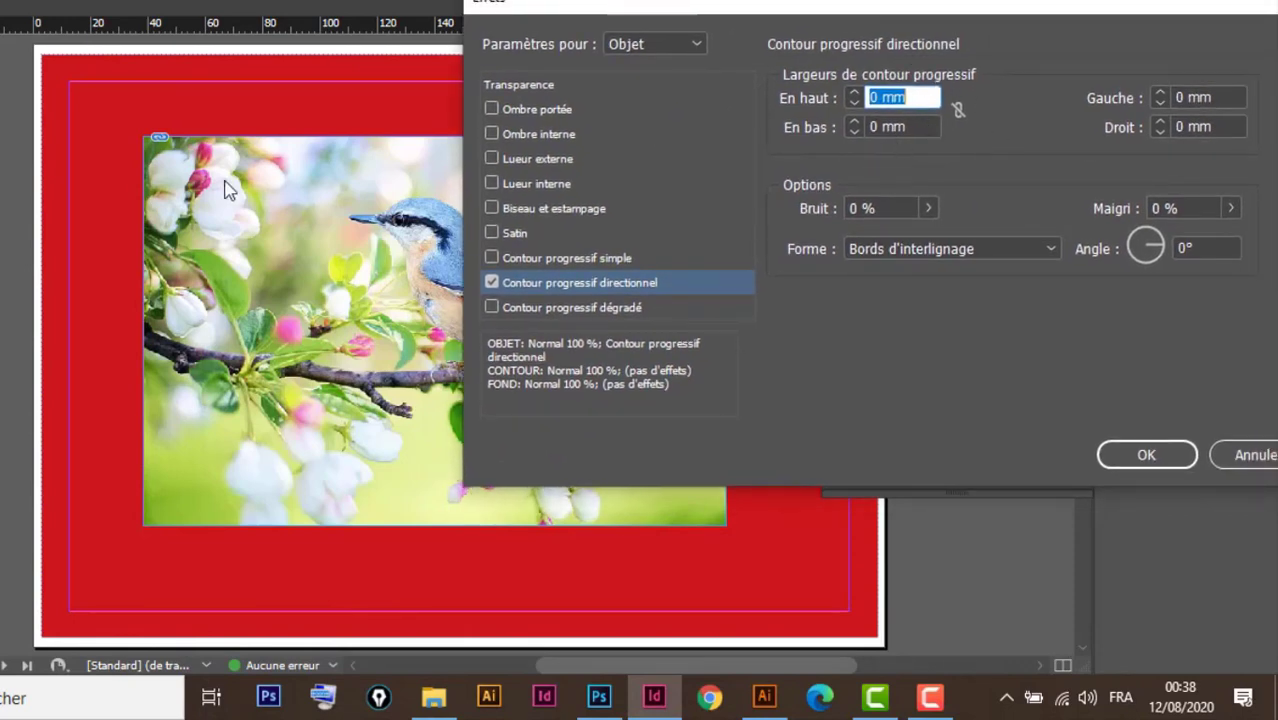
pyautogui.click(855, 95)
pyautogui.moveTo(1020, 18); pyautogui.dragTo(864, 36)
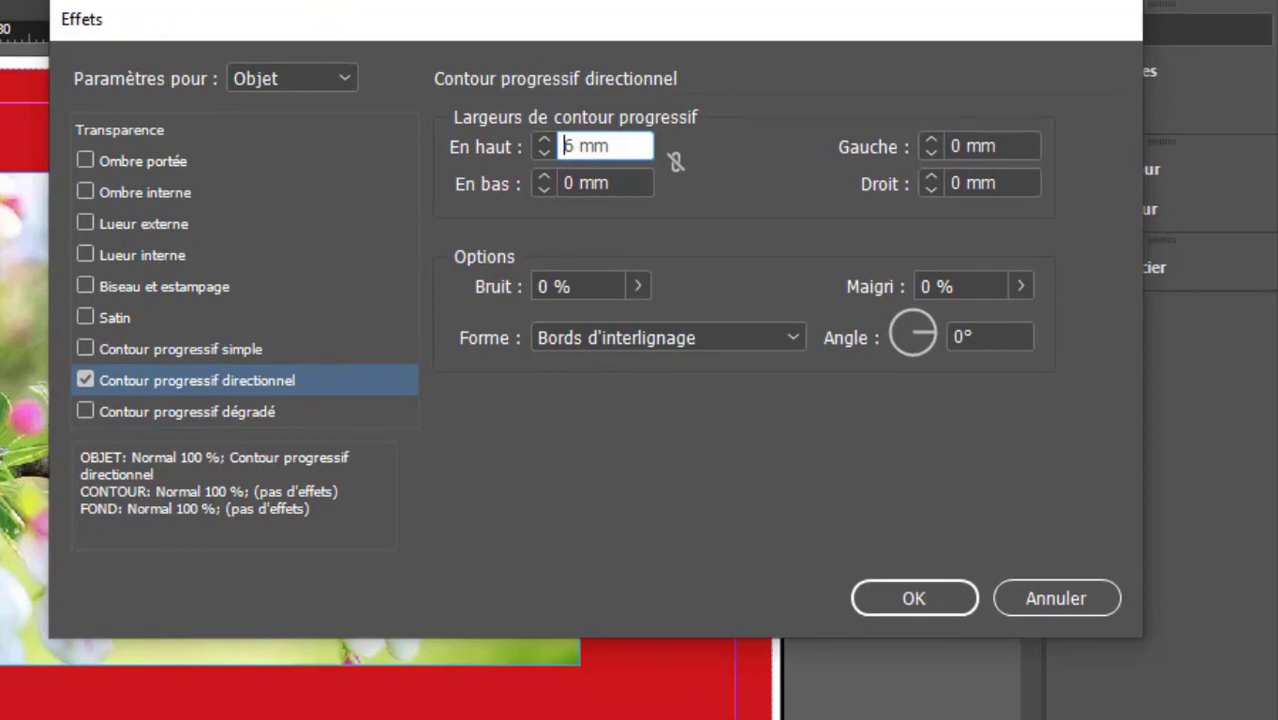
pyautogui.click(1075, 596)
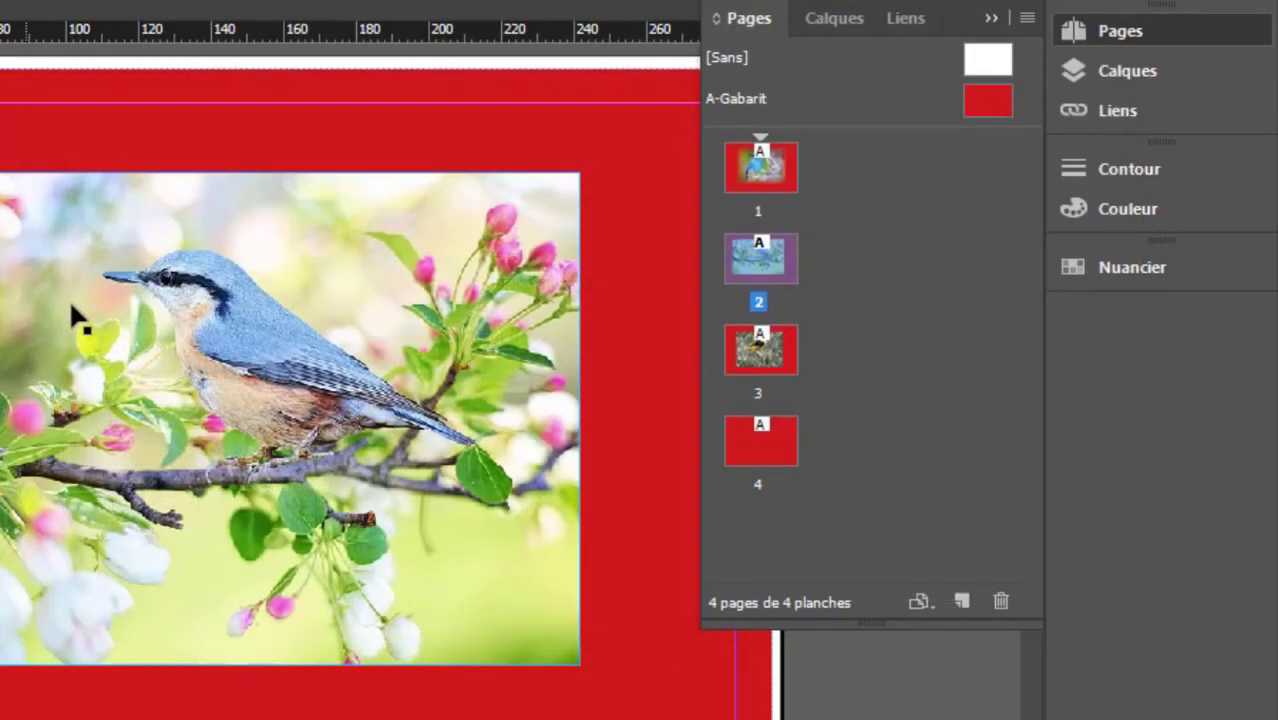
# Add a Contour progressif directionnel effect to the bird photo on page 2 and move its dialog to uncover the photo
pyautogui.click(240, 290)
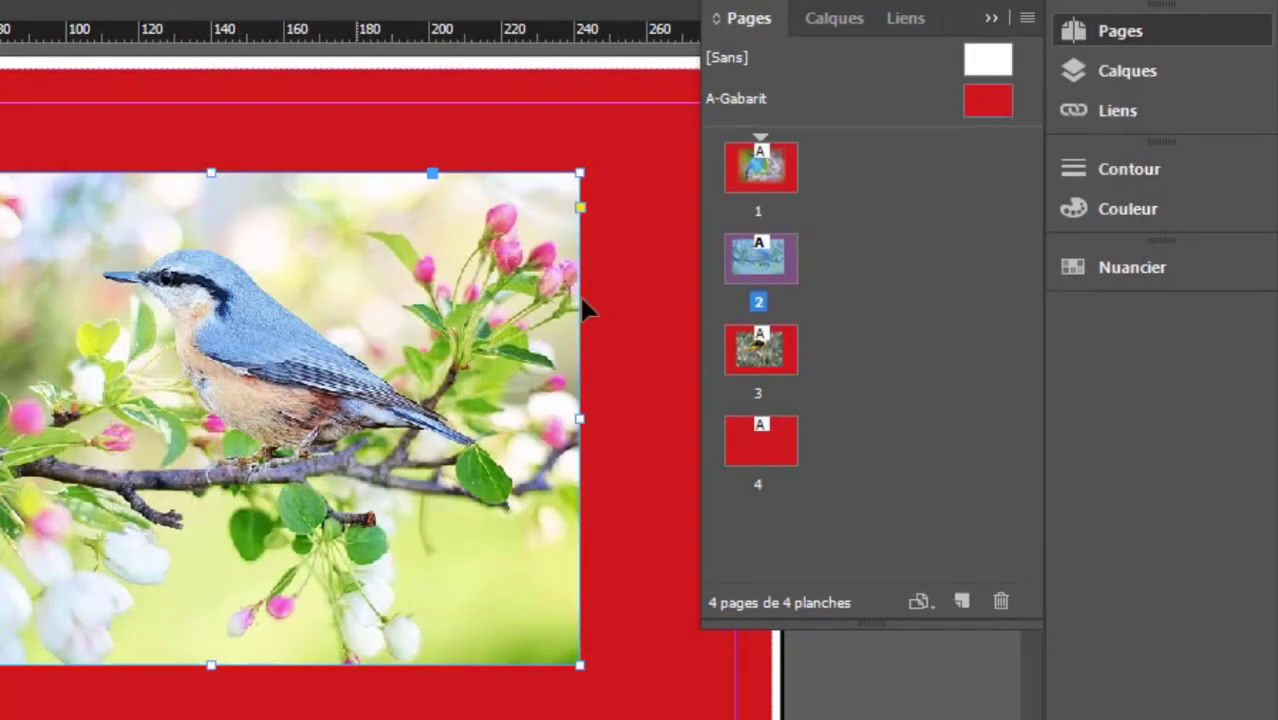
pyautogui.click(732, 2)
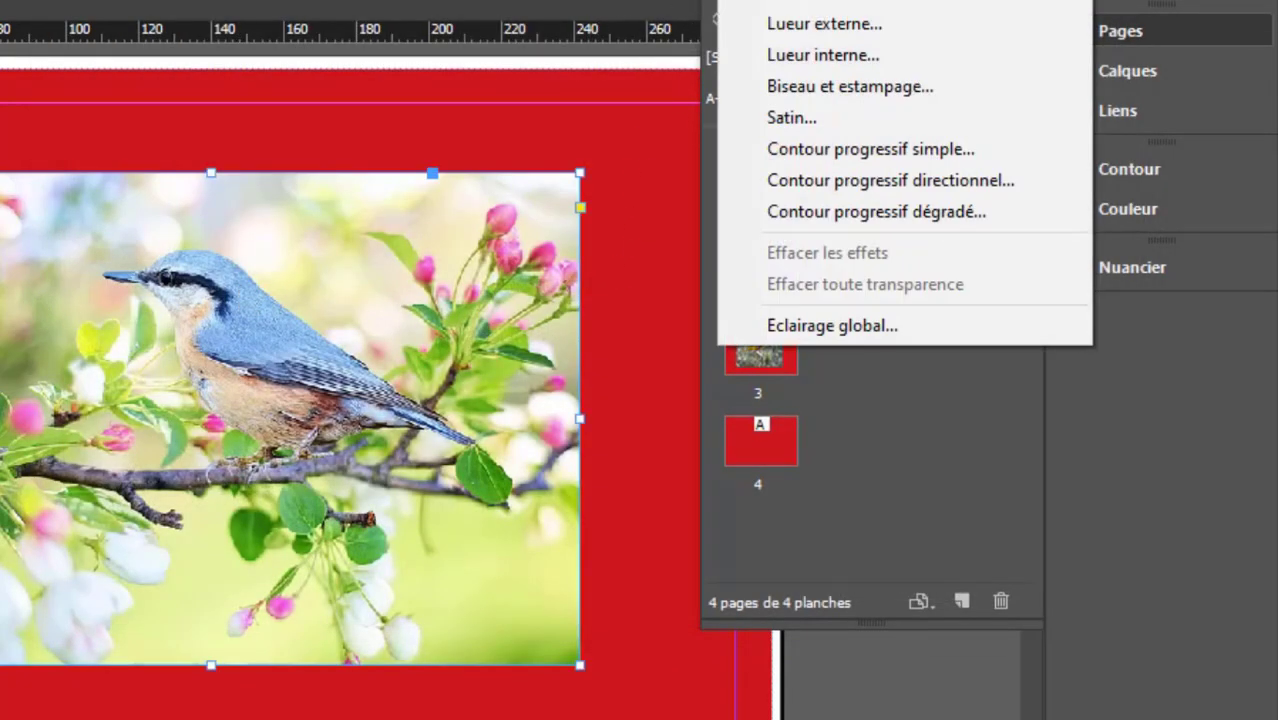
pyautogui.click(990, 180)
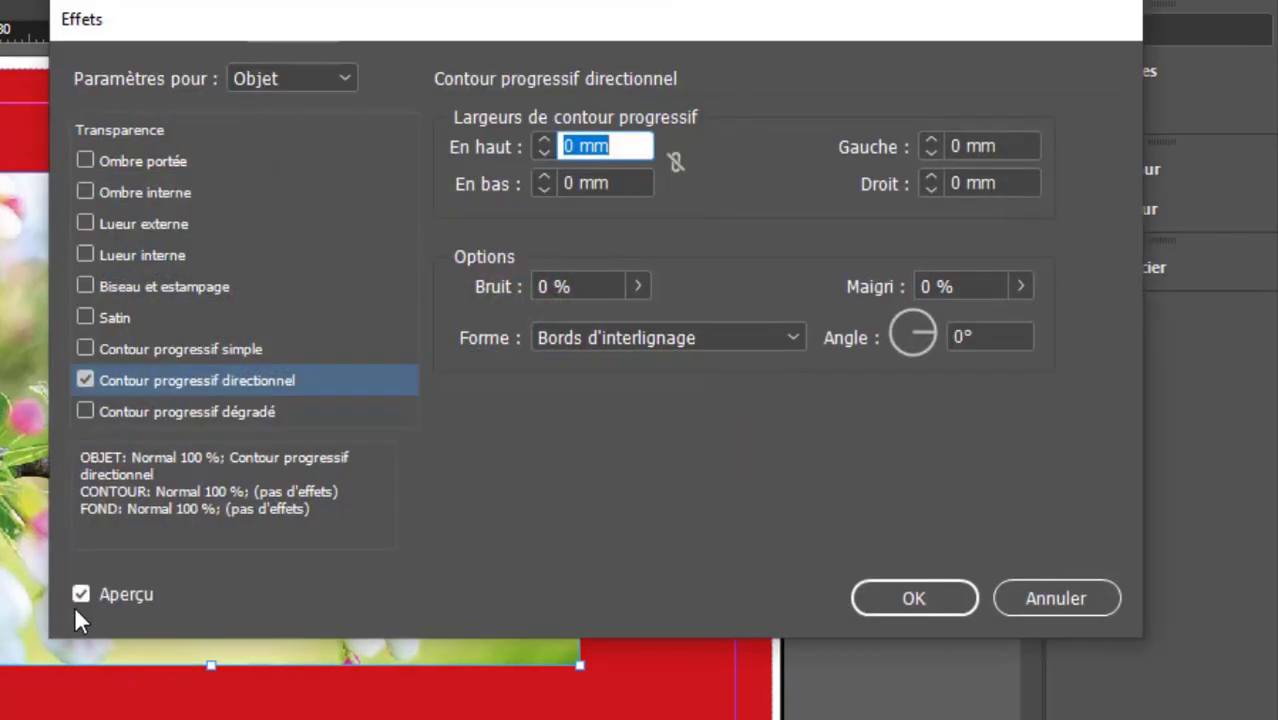
pyautogui.moveTo(451, 31); pyautogui.dragTo(547, 16)
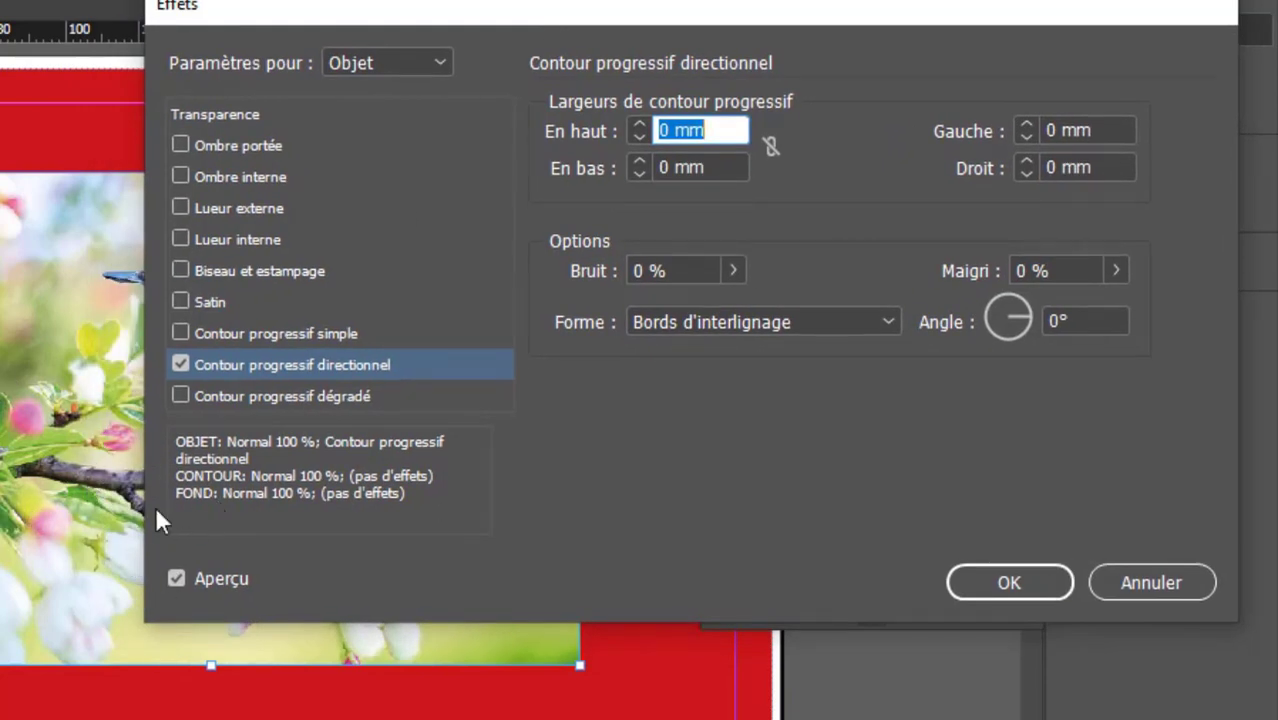
pyautogui.moveTo(516, 22); pyautogui.dragTo(644, 22)
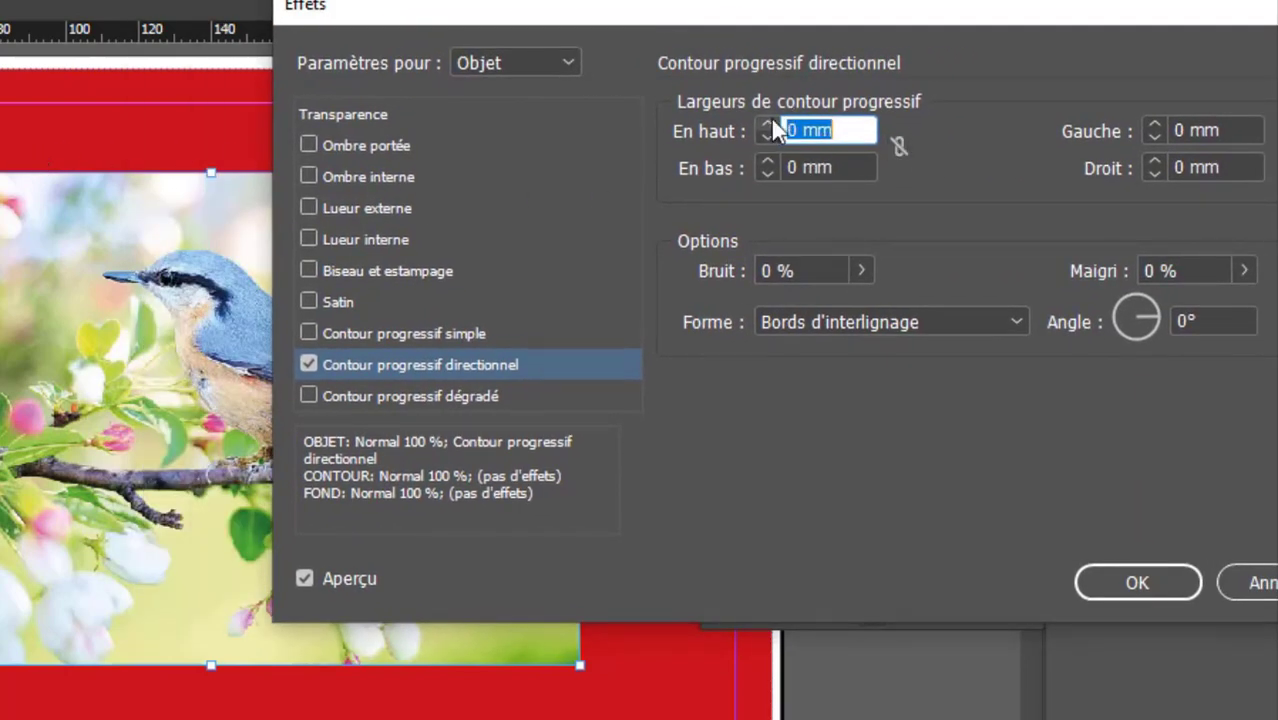
# Set the directional feather's En haut width to 18 mm and link the widths so all four sides share it
pyautogui.moveTo(766, 118); pyautogui.dragTo(733, 126)
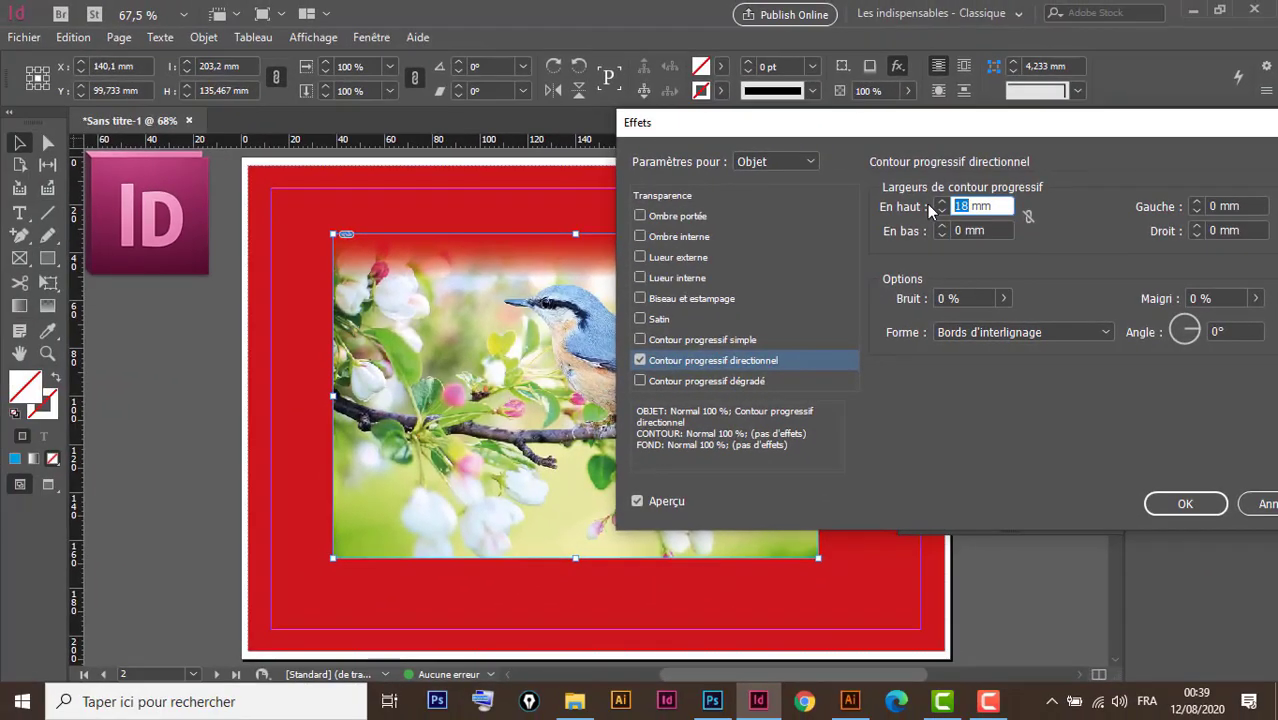
pyautogui.click(1028, 217)
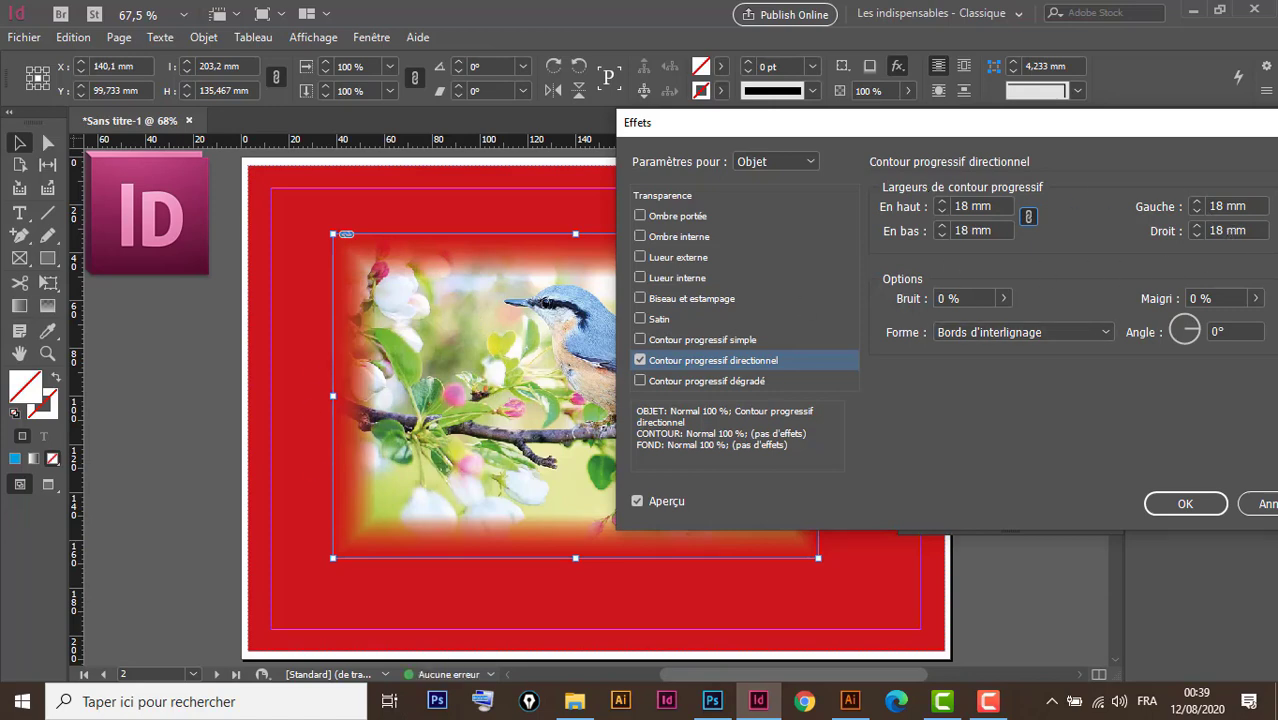
# Reset the linked directional feather widths to 0 mm and unlink the four sides
pyautogui.doubleClick(970, 206)
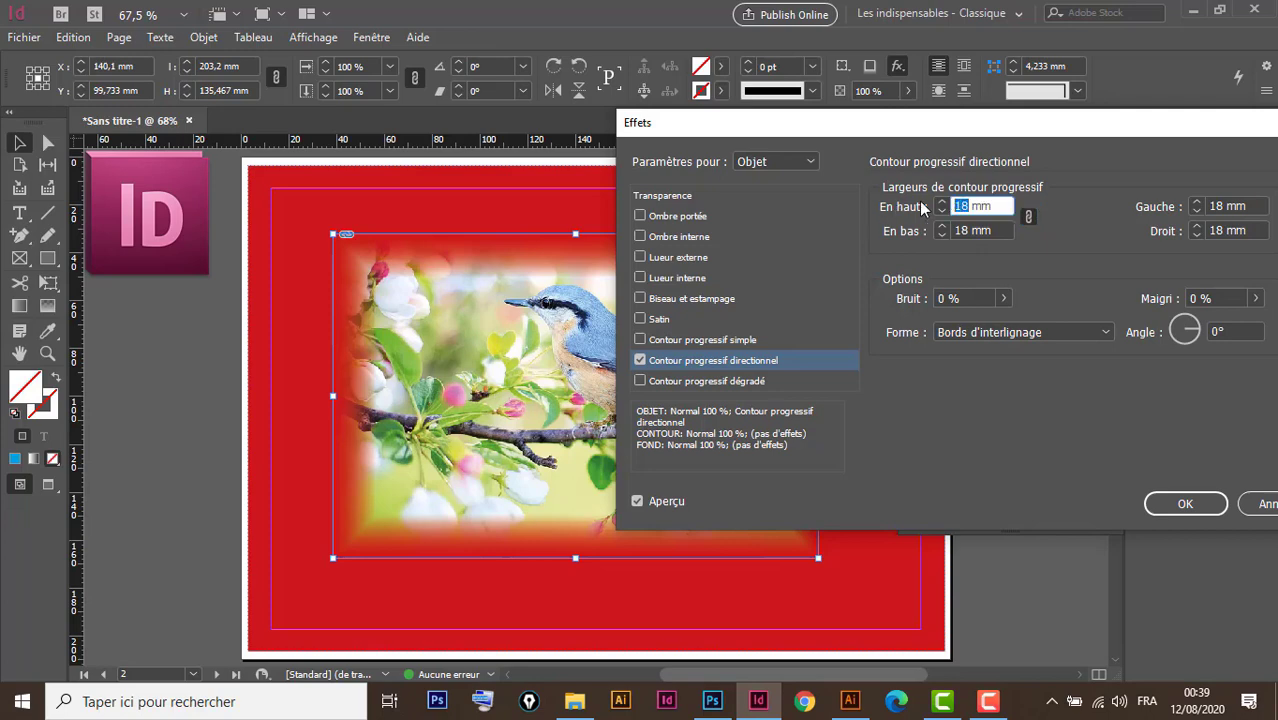
pyautogui.write('0')
pyautogui.click(1000, 232)
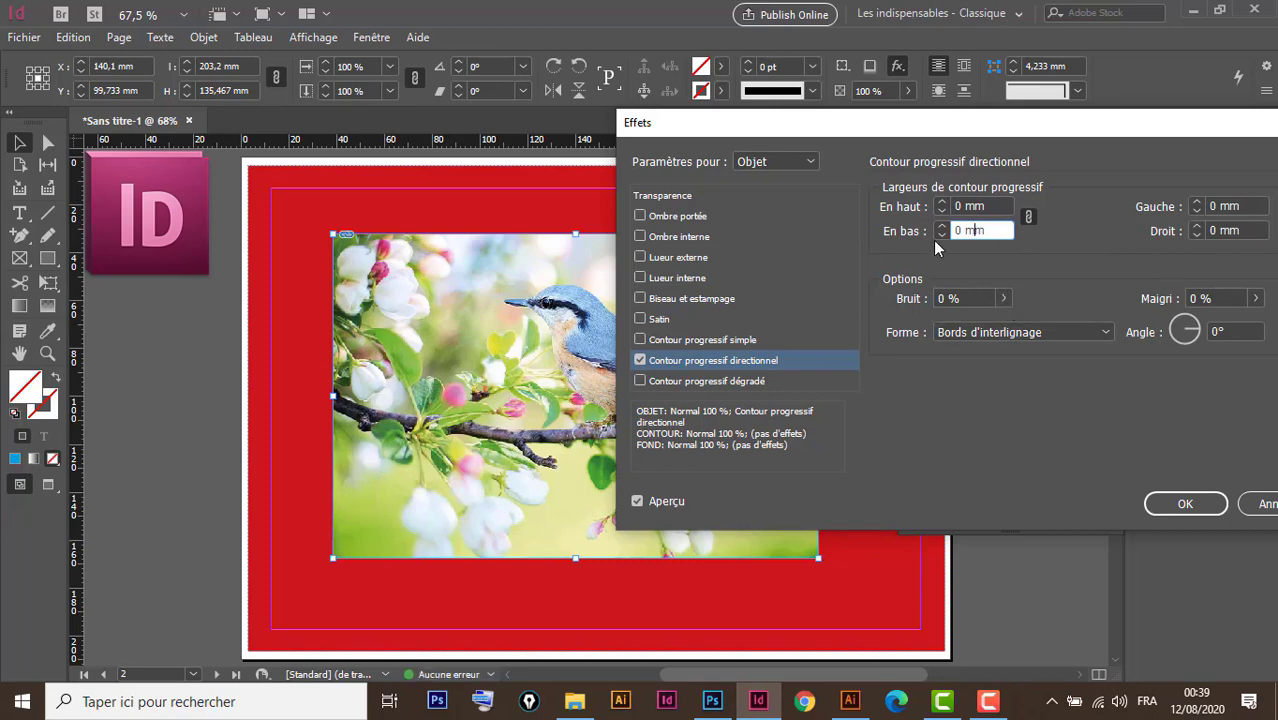
pyautogui.click(1029, 220)
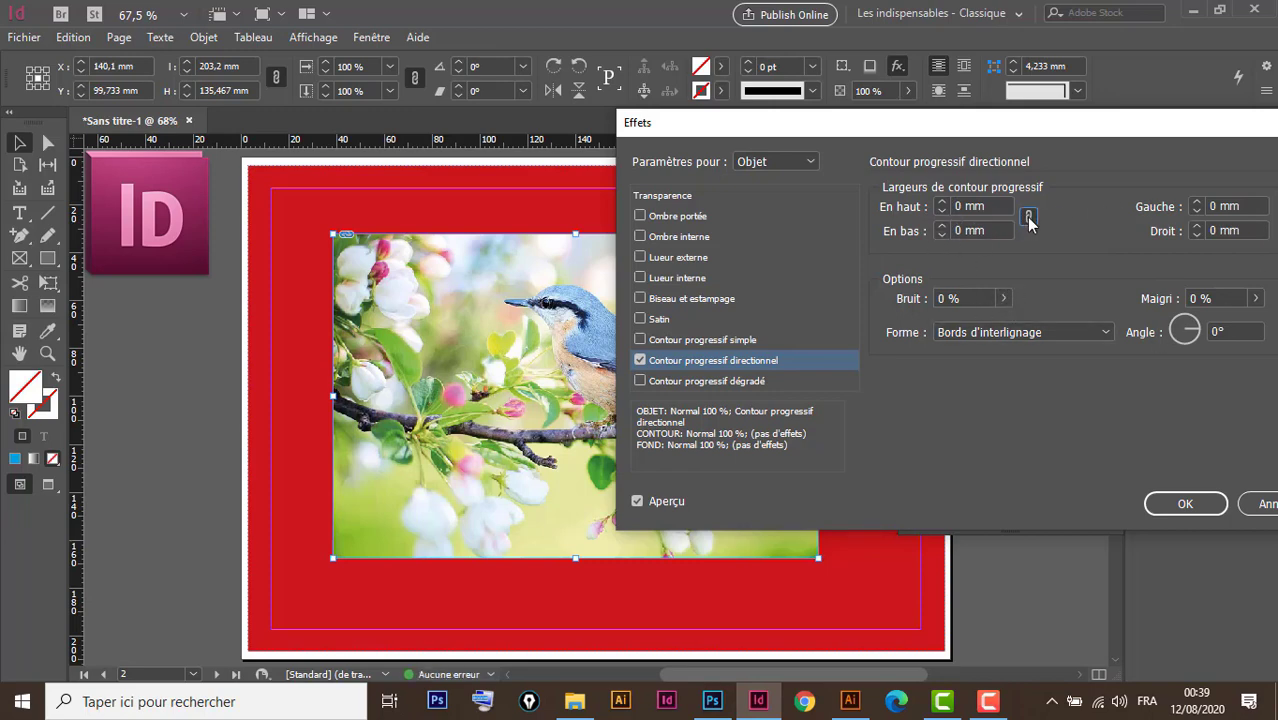
# Try an En bas feather width of 13 mm on the bird photo and return it to 0 mm
pyautogui.click(942, 226)
pyautogui.click(942, 226)
pyautogui.click(942, 226)
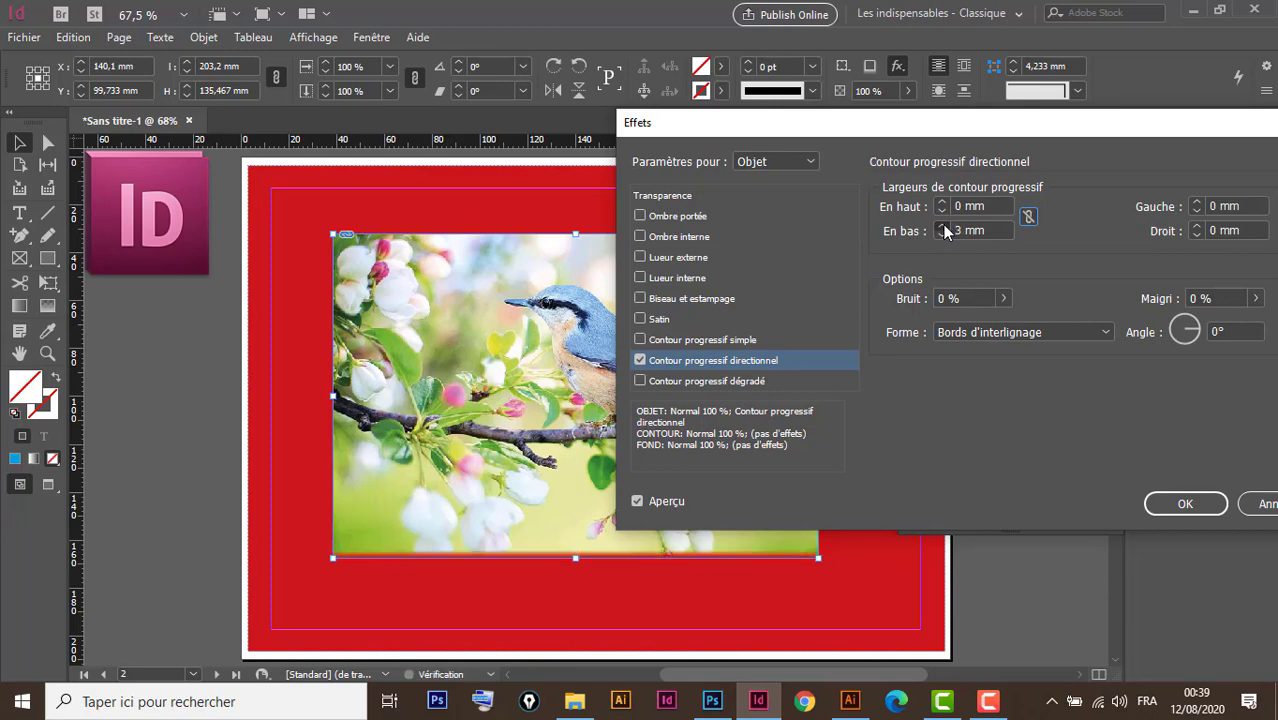
pyautogui.click(942, 226)
pyautogui.click(942, 226)
pyautogui.click(942, 226)
pyautogui.click(942, 226)
pyautogui.click(942, 226)
pyautogui.click(942, 226)
pyautogui.click(942, 226)
pyautogui.click(942, 226)
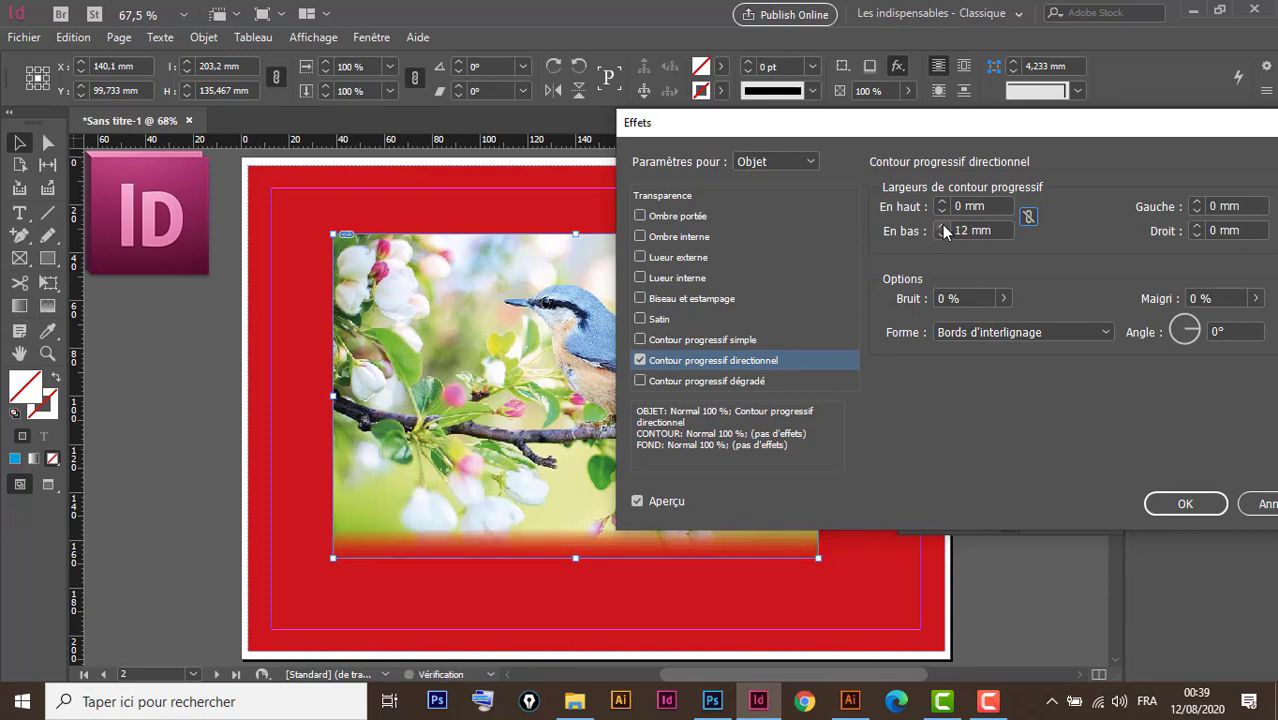
pyautogui.click(942, 226)
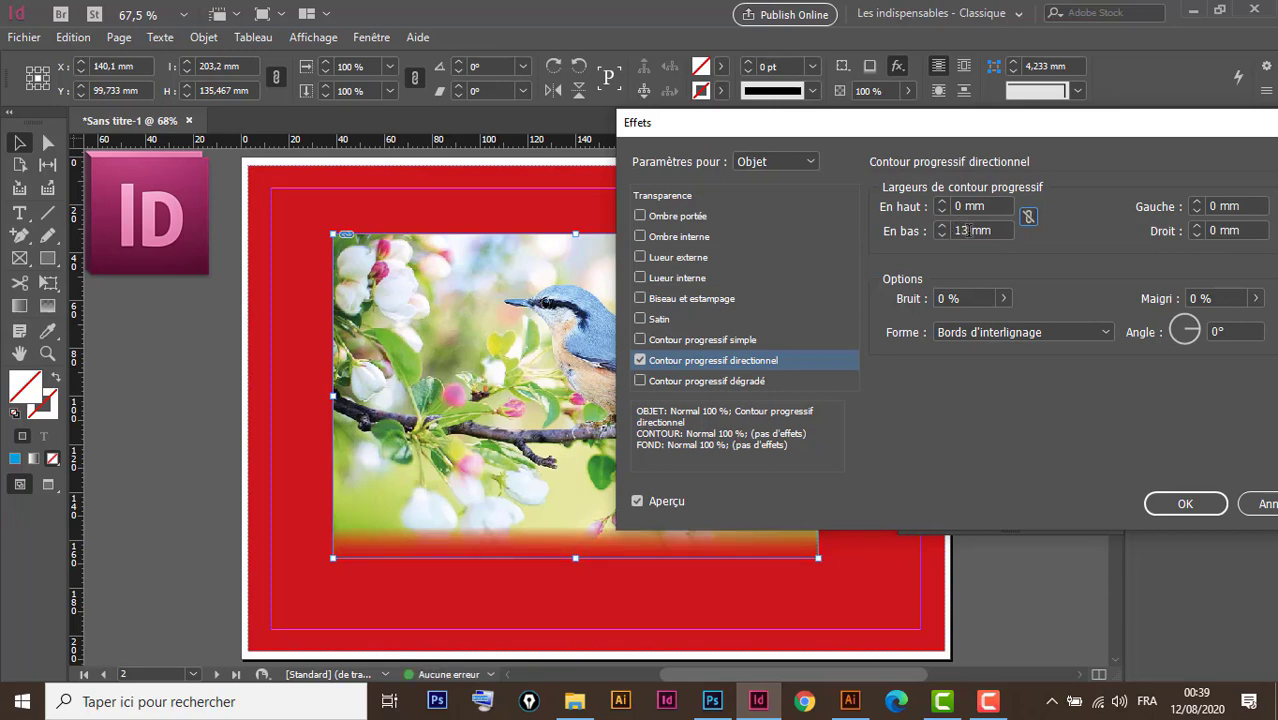
pyautogui.doubleClick(969, 230)
pyautogui.write('0')
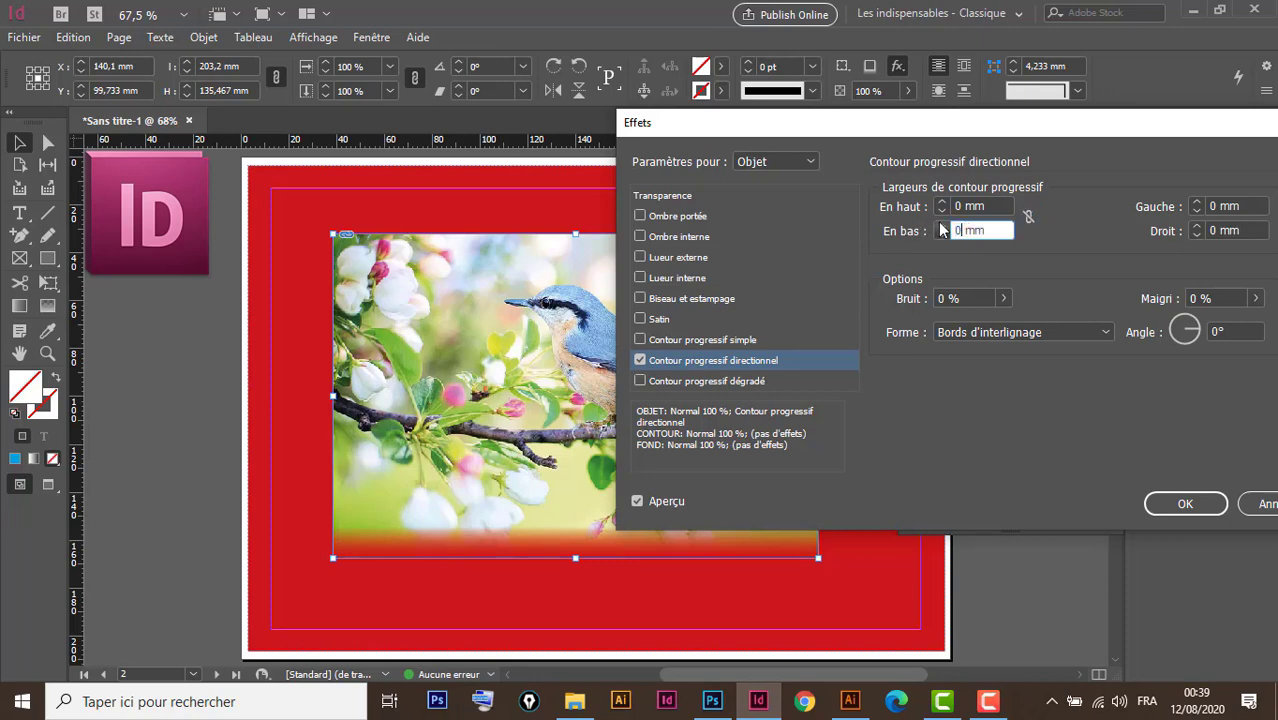
# Set the Gauche width of the bird photo's directional feather to 11 mm
pyautogui.click(1226, 205)
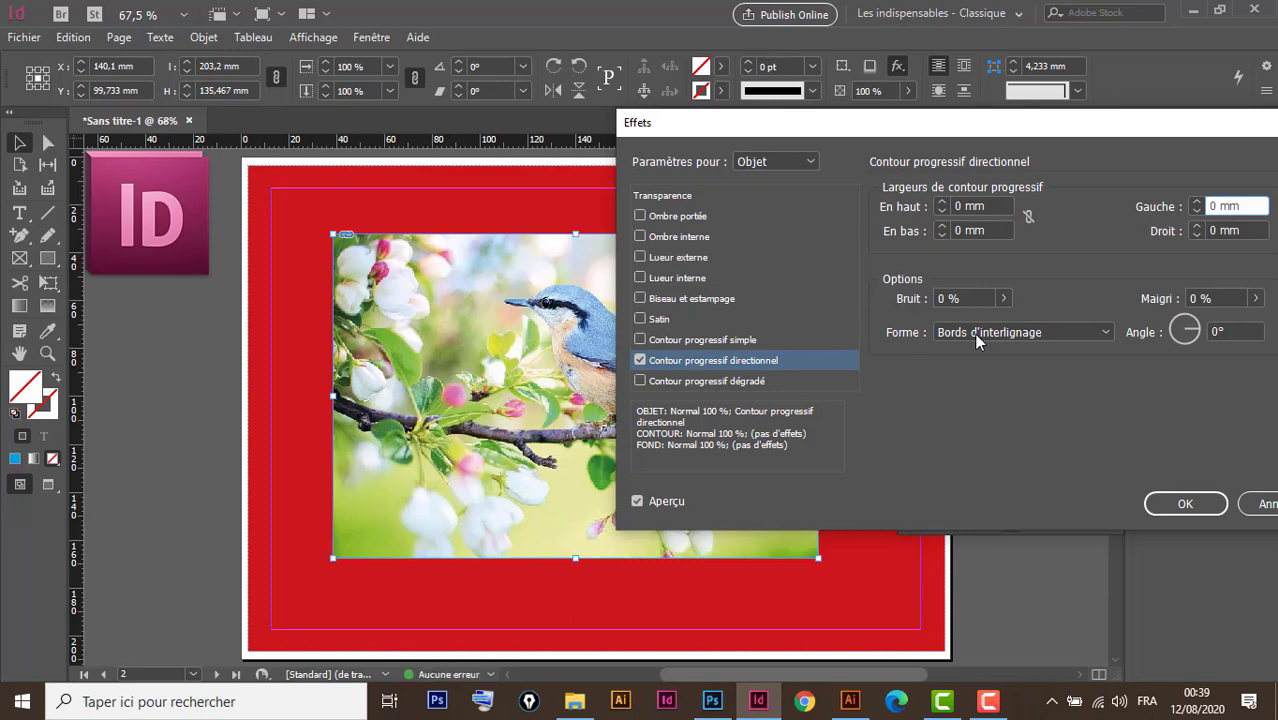
pyautogui.click(1197, 202)
pyautogui.click(1197, 202)
pyautogui.click(1197, 202)
pyautogui.click(1197, 202)
pyautogui.click(1197, 202)
pyautogui.click(1197, 202)
pyautogui.click(1197, 202)
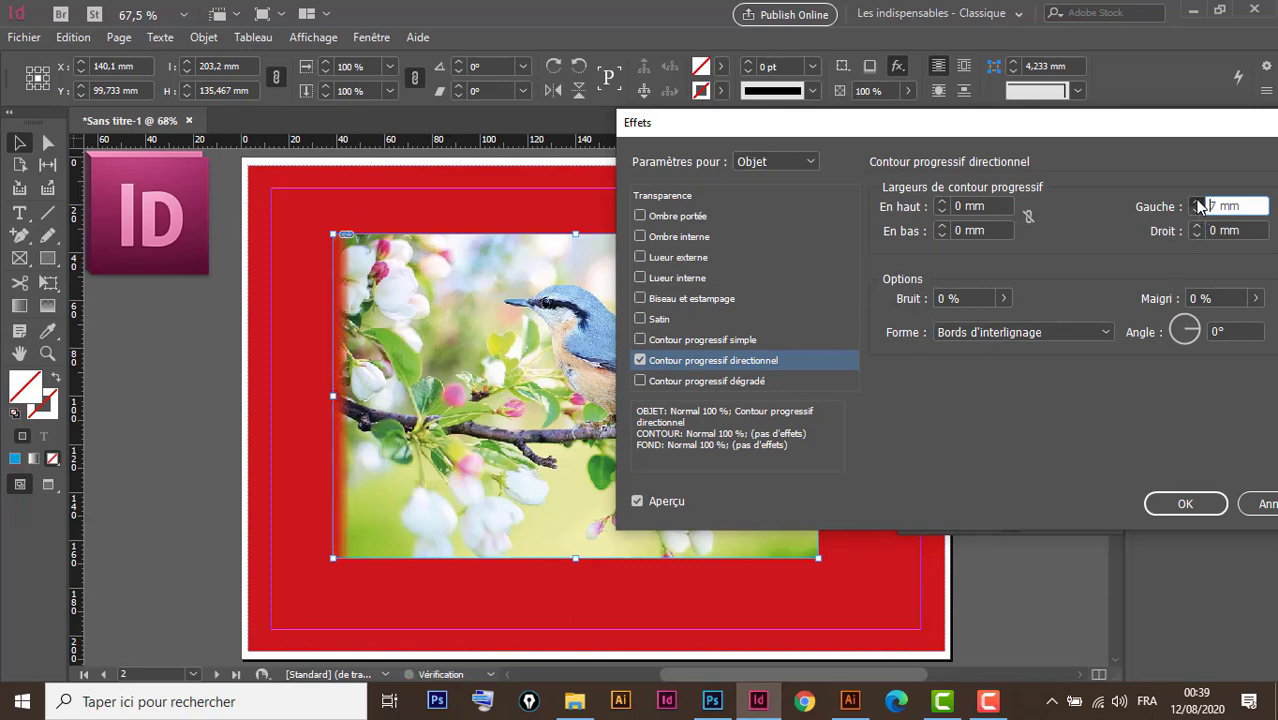
pyautogui.click(1197, 202)
pyautogui.click(1197, 202)
pyautogui.click(1197, 202)
pyautogui.click(1197, 202)
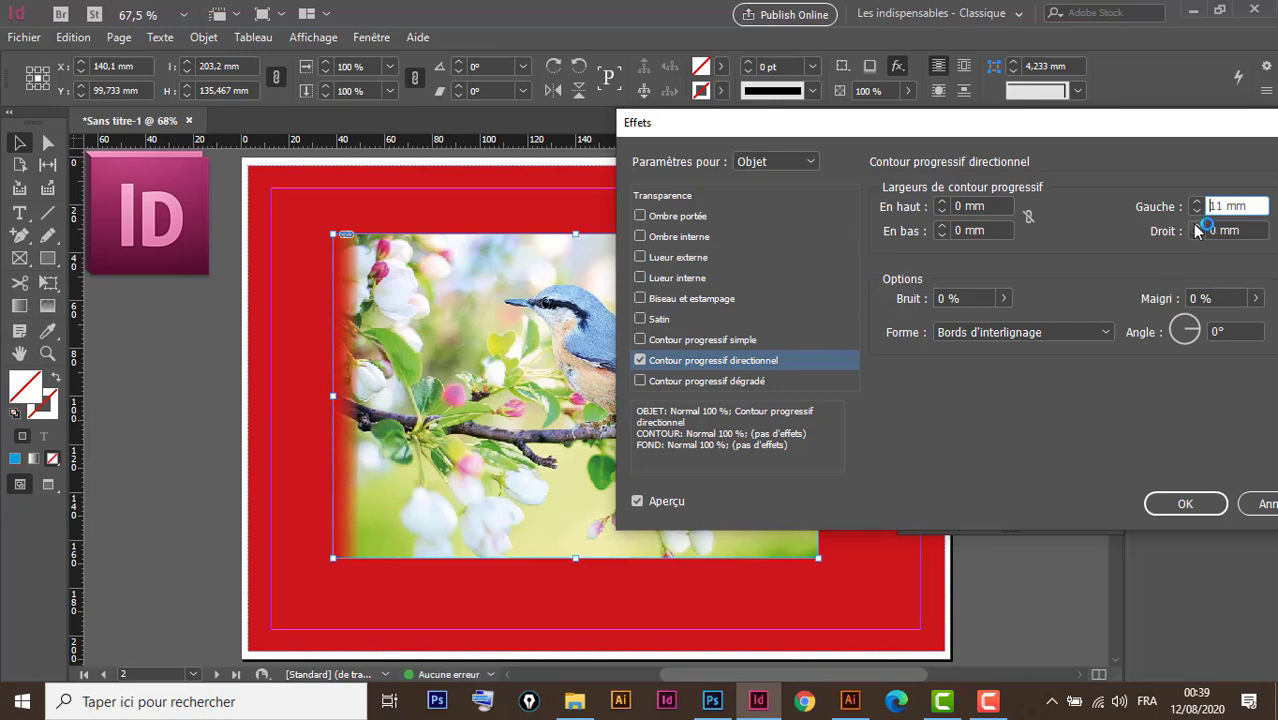
# Set the directional feather's Droit width to 8 mm and move the dialog to uncover the photo's right edge
pyautogui.click(1197, 226)
pyautogui.click(1197, 226)
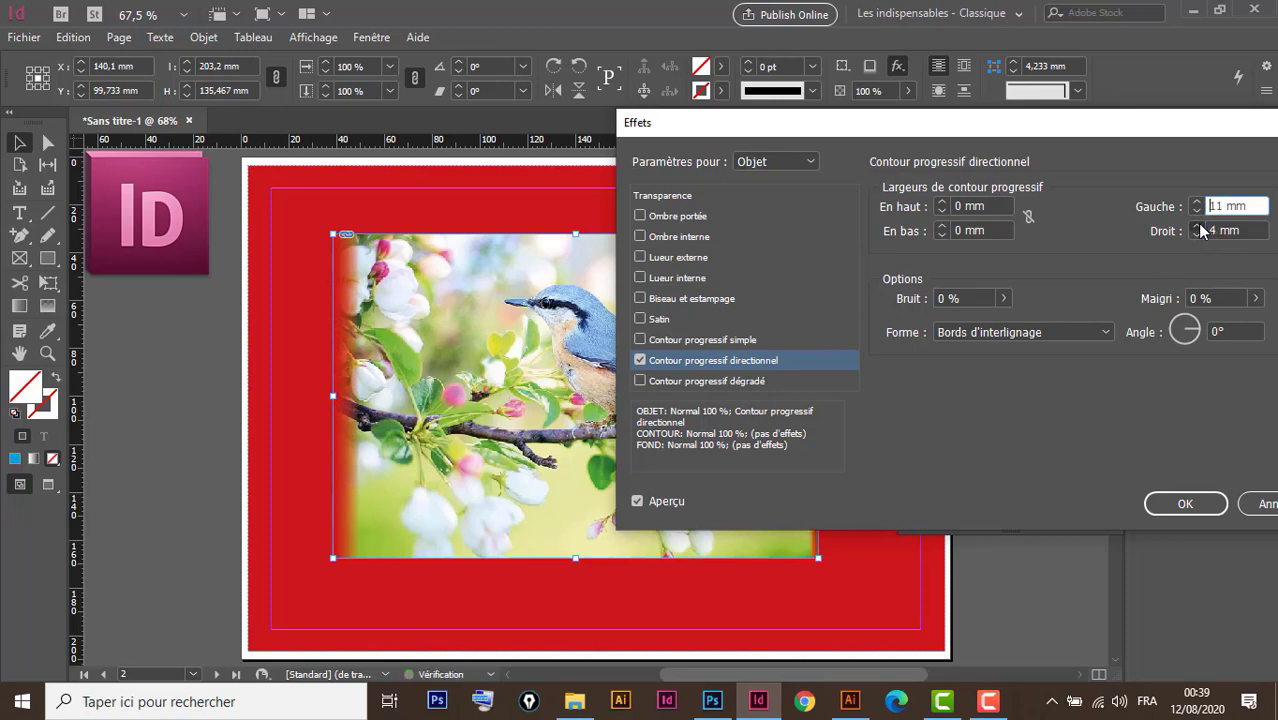
pyautogui.click(1197, 226)
pyautogui.click(1197, 226)
pyautogui.click(1197, 226)
pyautogui.click(1197, 226)
pyautogui.moveTo(1159, 123); pyautogui.dragTo(990, 15)
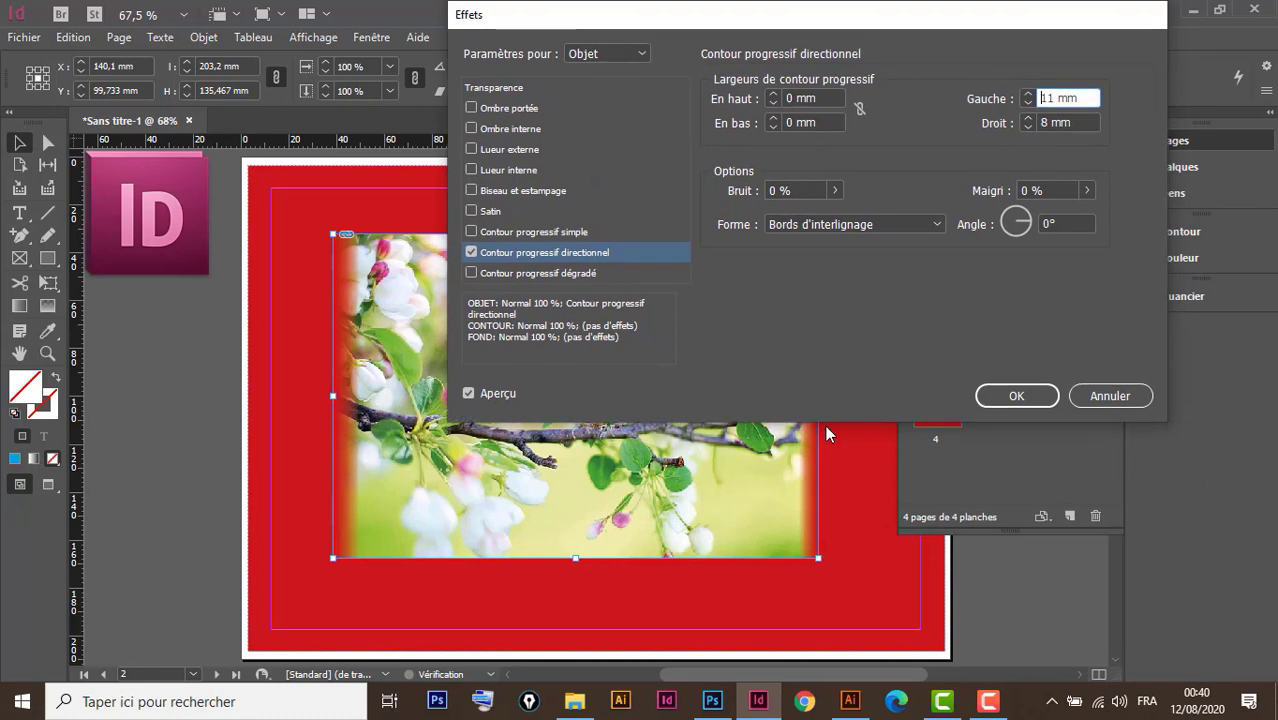
# Increase the Droit width of the bird photo's directional feather to 15 mm
pyautogui.click(1029, 118)
pyautogui.click(1029, 118)
pyautogui.click(1029, 118)
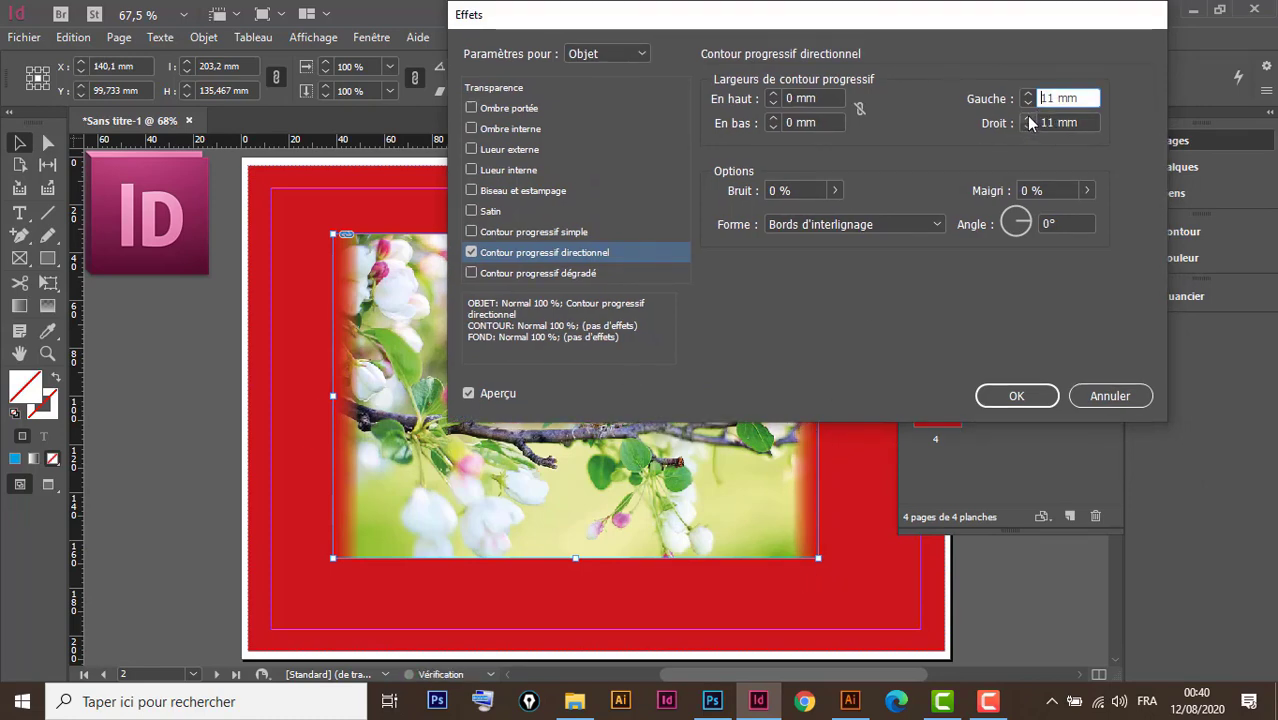
pyautogui.click(1029, 118)
pyautogui.click(1029, 118)
pyautogui.click(1029, 118)
pyautogui.click(1029, 118)
# Apply the directional feather with a Gauche width of 15 mm and nudge the photo to about X 139.1 mm, Y 99.2 mm
pyautogui.click(1028, 95)
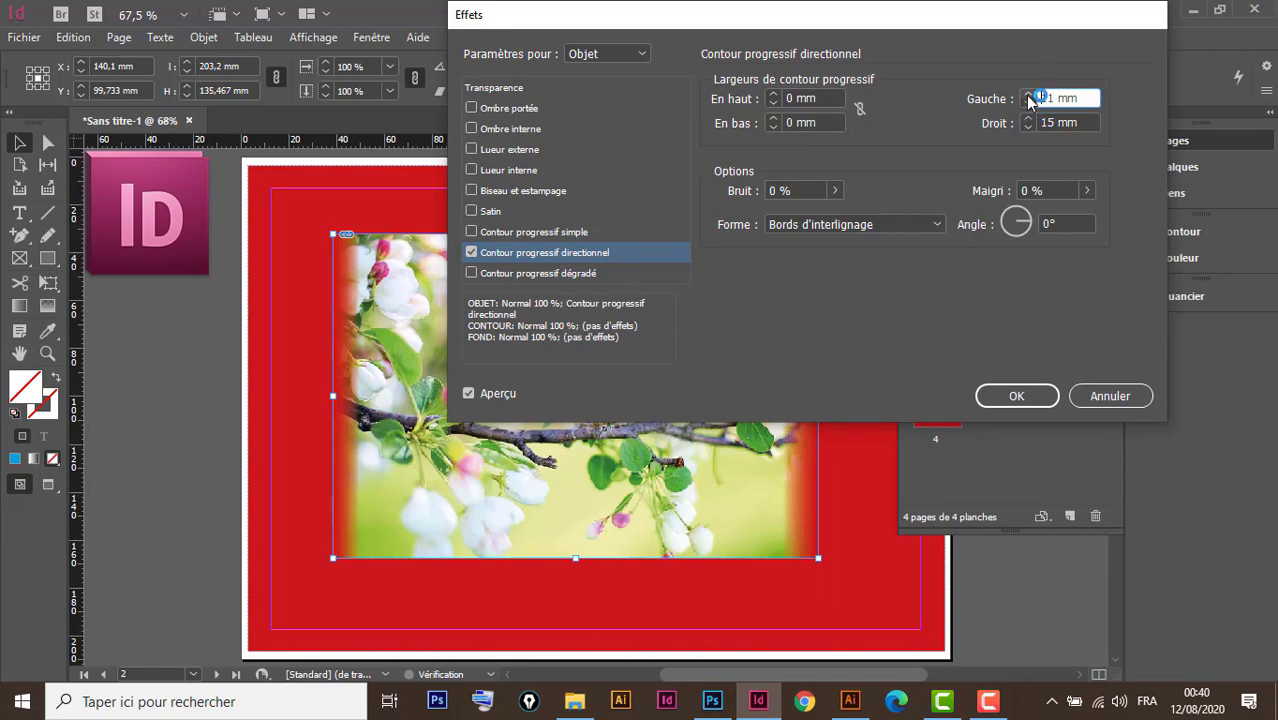
pyautogui.click(1028, 95)
pyautogui.click(1028, 95)
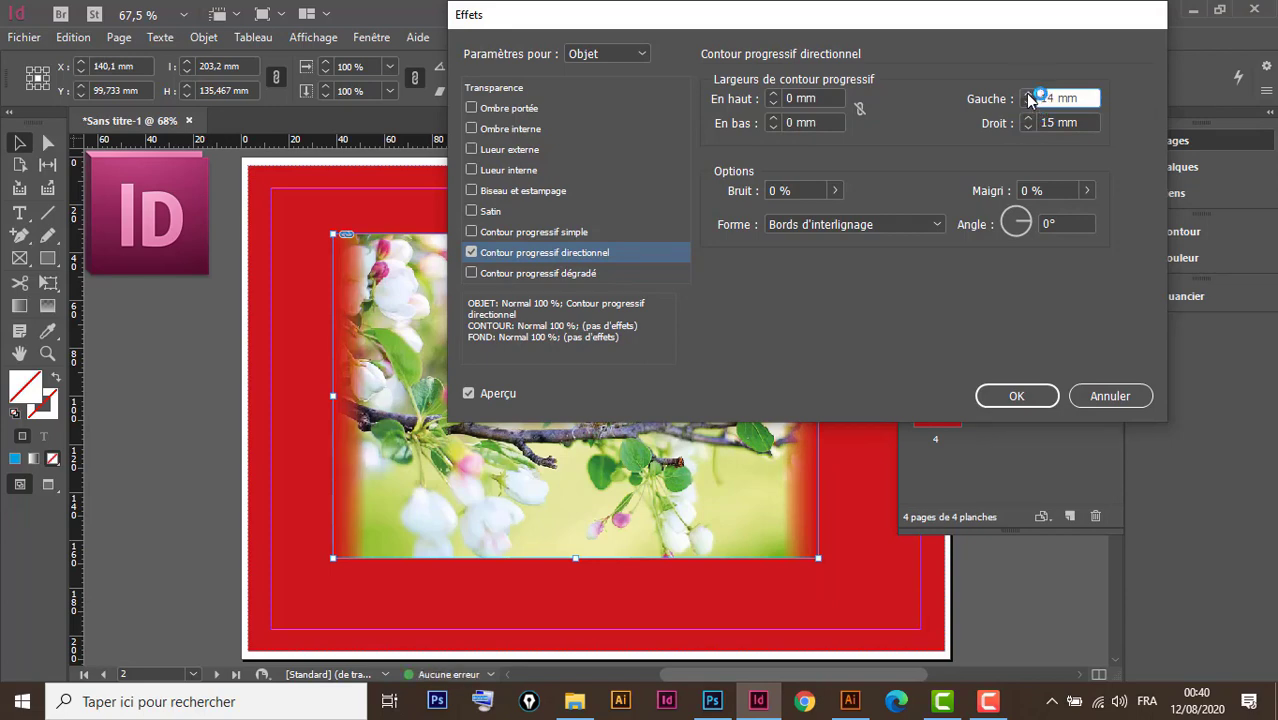
pyautogui.click(1028, 95)
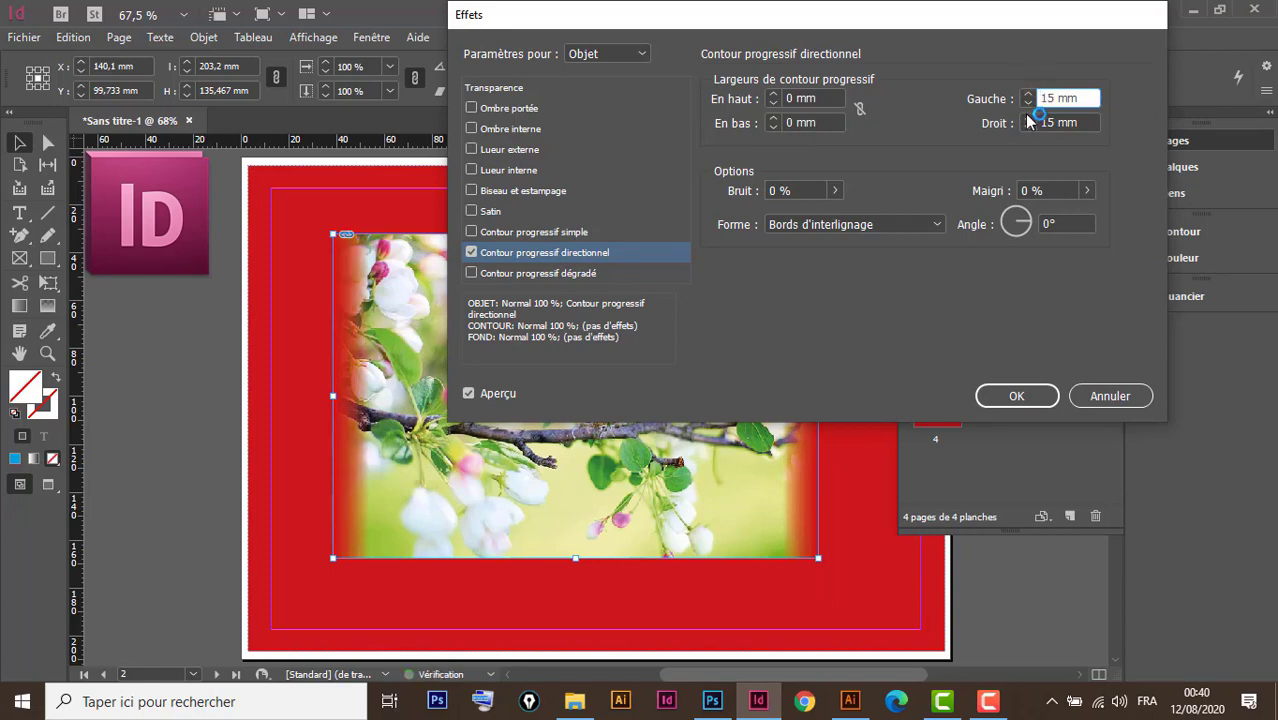
pyautogui.click(1014, 395)
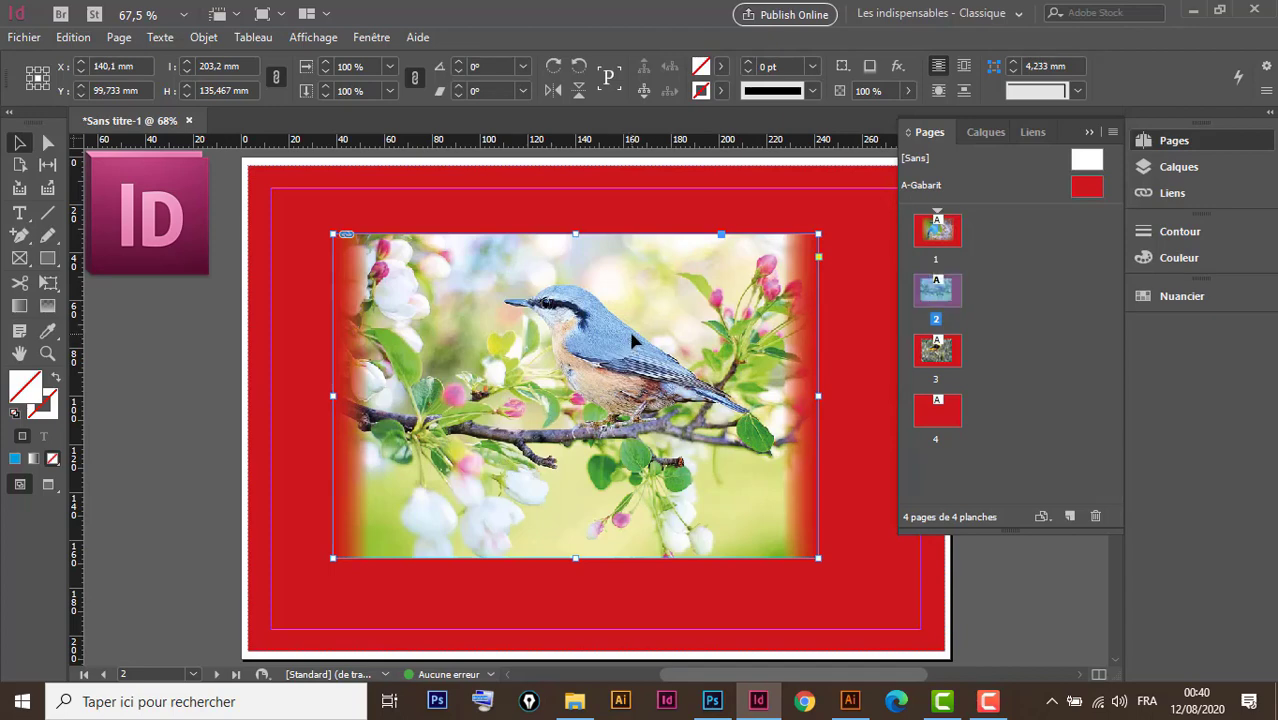
pyautogui.moveTo(632, 342); pyautogui.dragTo(626, 326)
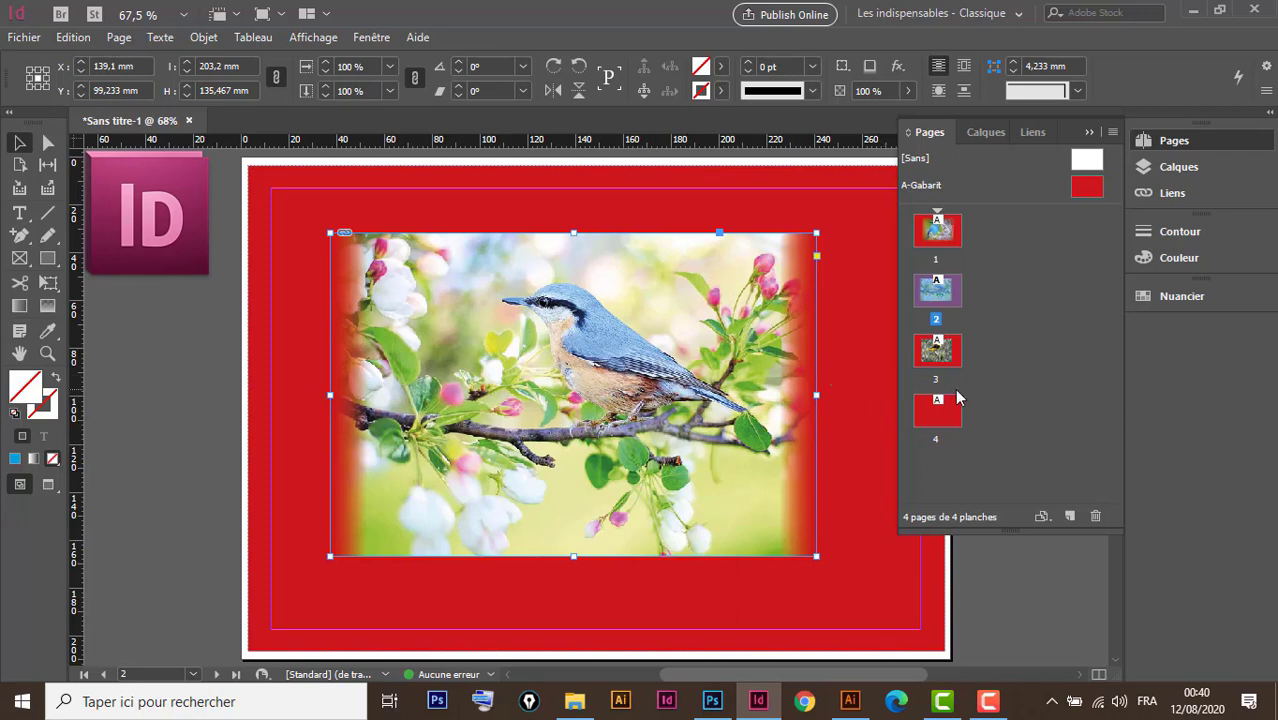
# Reopen the photo's Contour progressif directionnel settings and set Bruit to 53 %
pyautogui.click(897, 66)
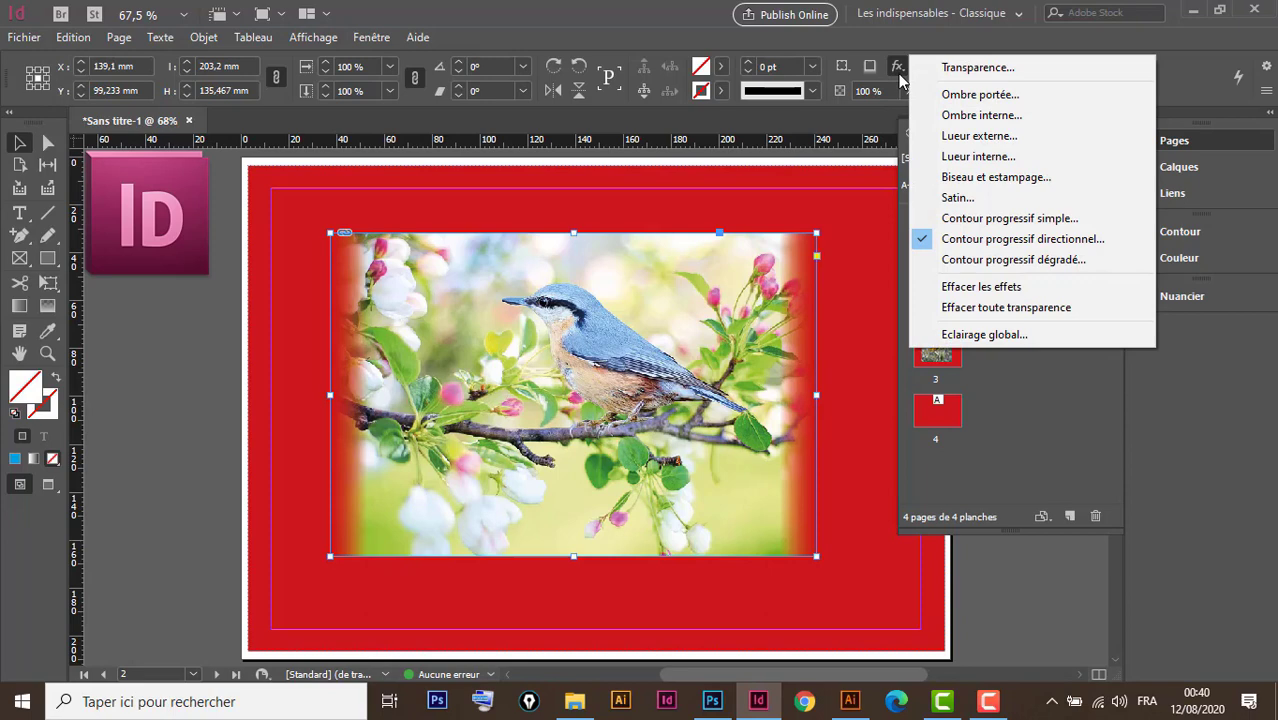
pyautogui.click(1046, 241)
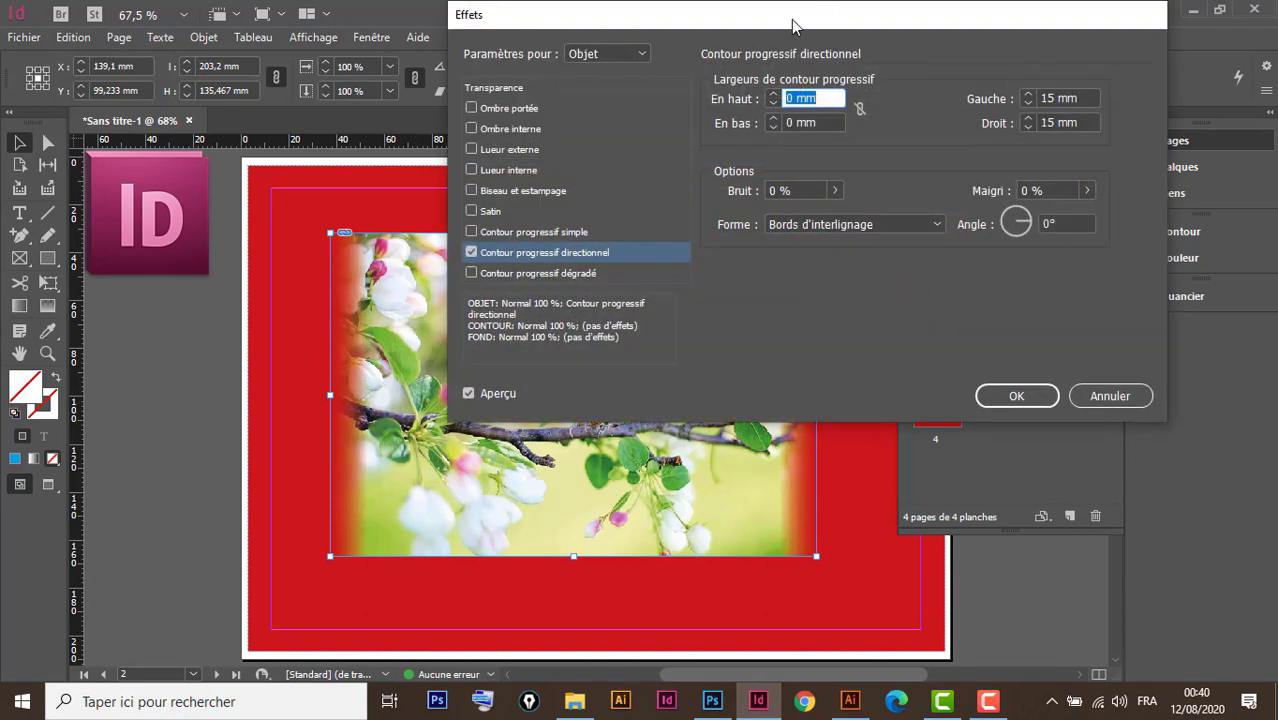
pyautogui.moveTo(792, 25); pyautogui.dragTo(949, 25)
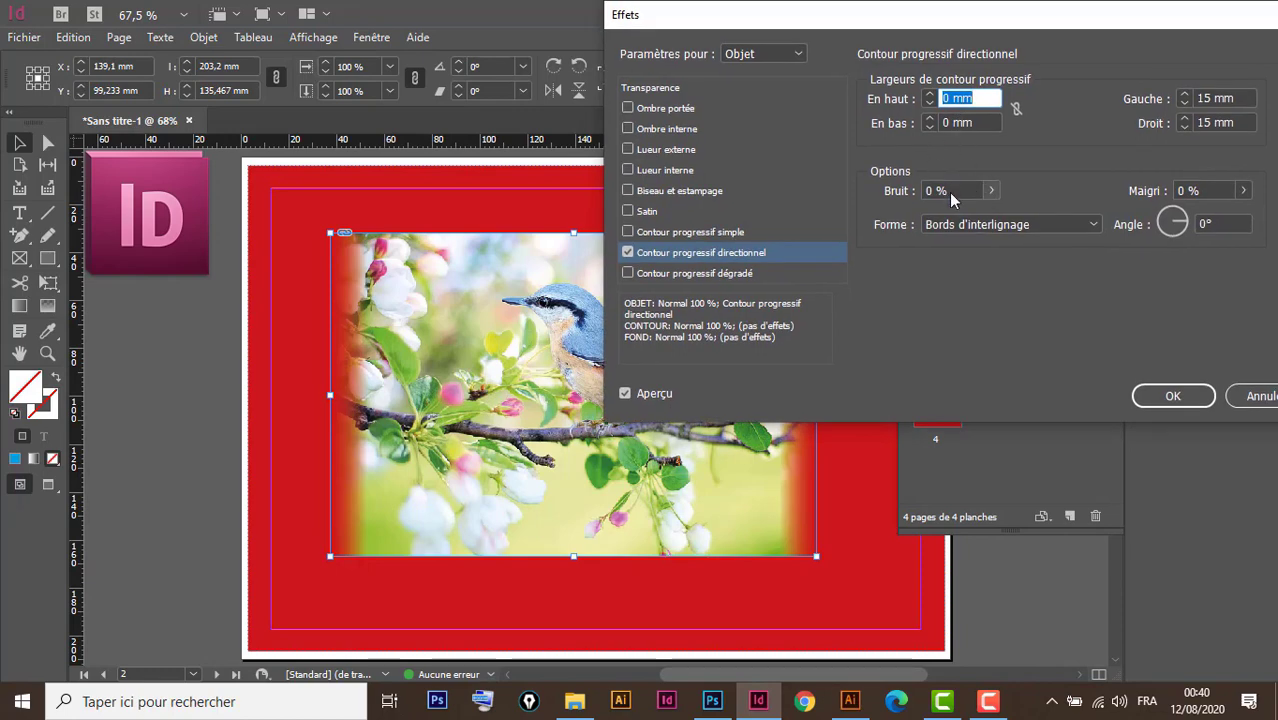
pyautogui.click(990, 191)
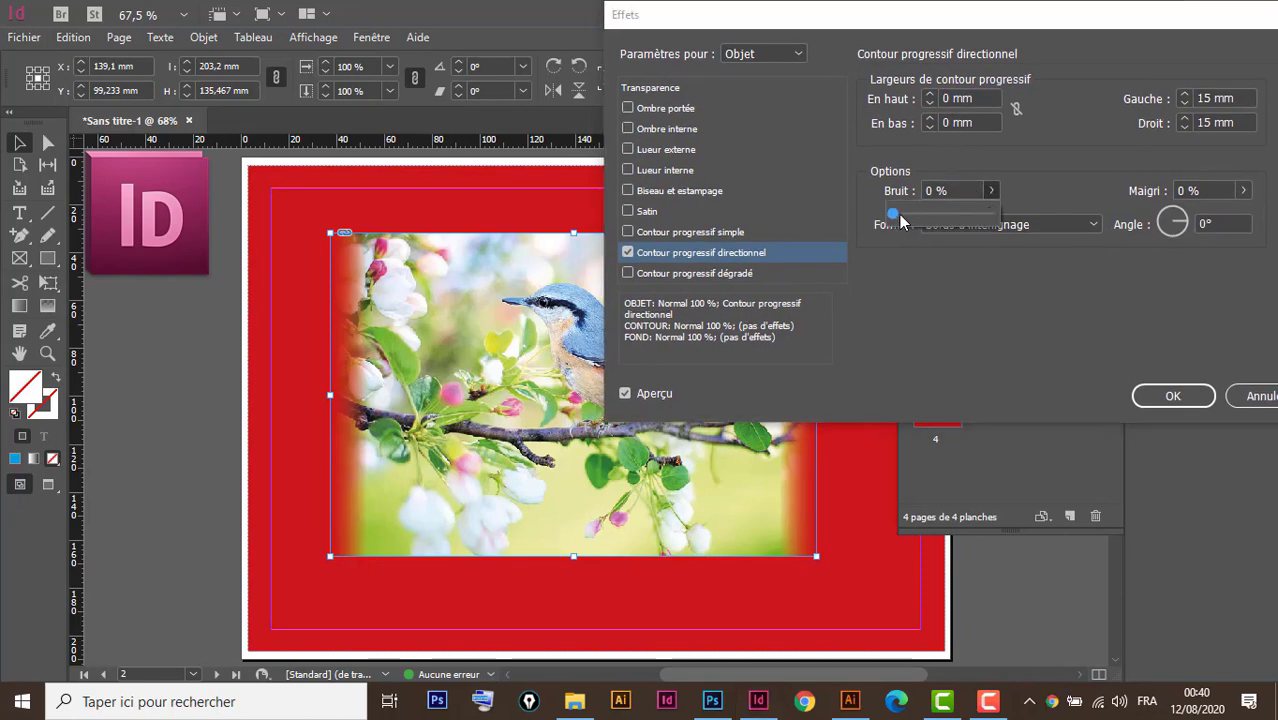
pyautogui.moveTo(897, 219); pyautogui.dragTo(946, 215)
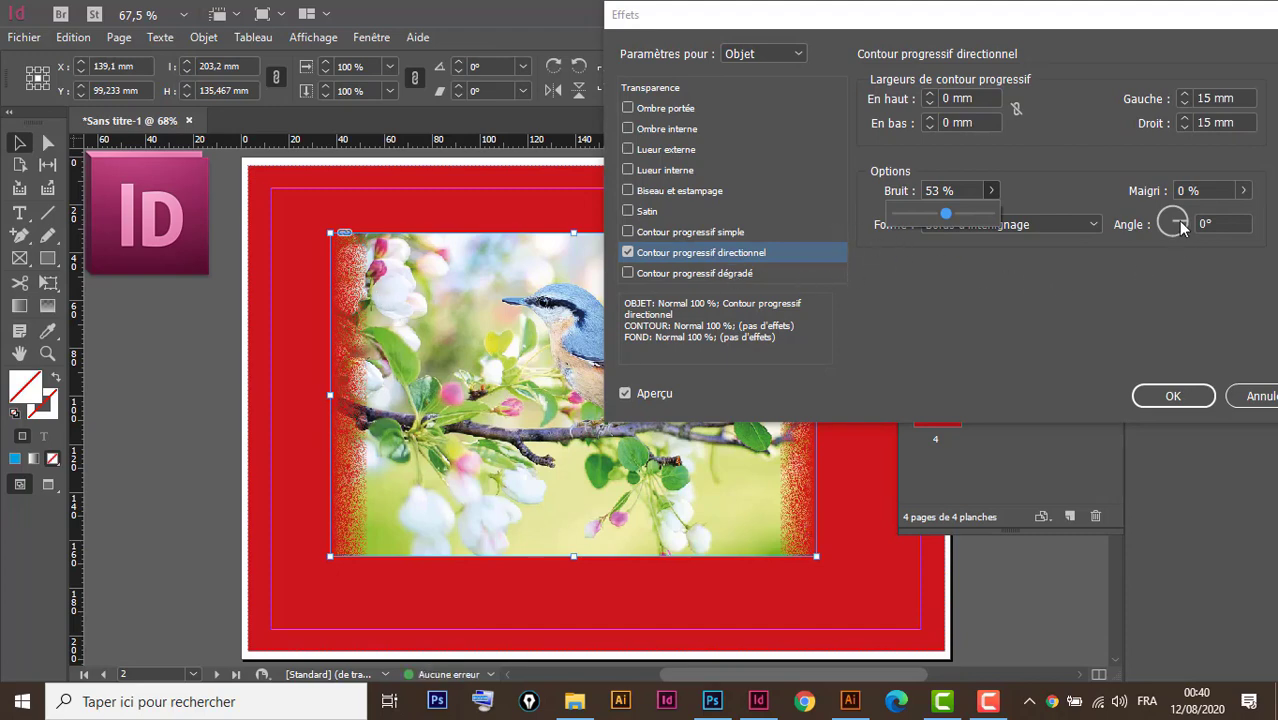
# Try an angle of 68° on the directional feather and check the Maigri and Forme options without changing them
pyautogui.moveTo(1182, 228); pyautogui.dragTo(1177, 214)
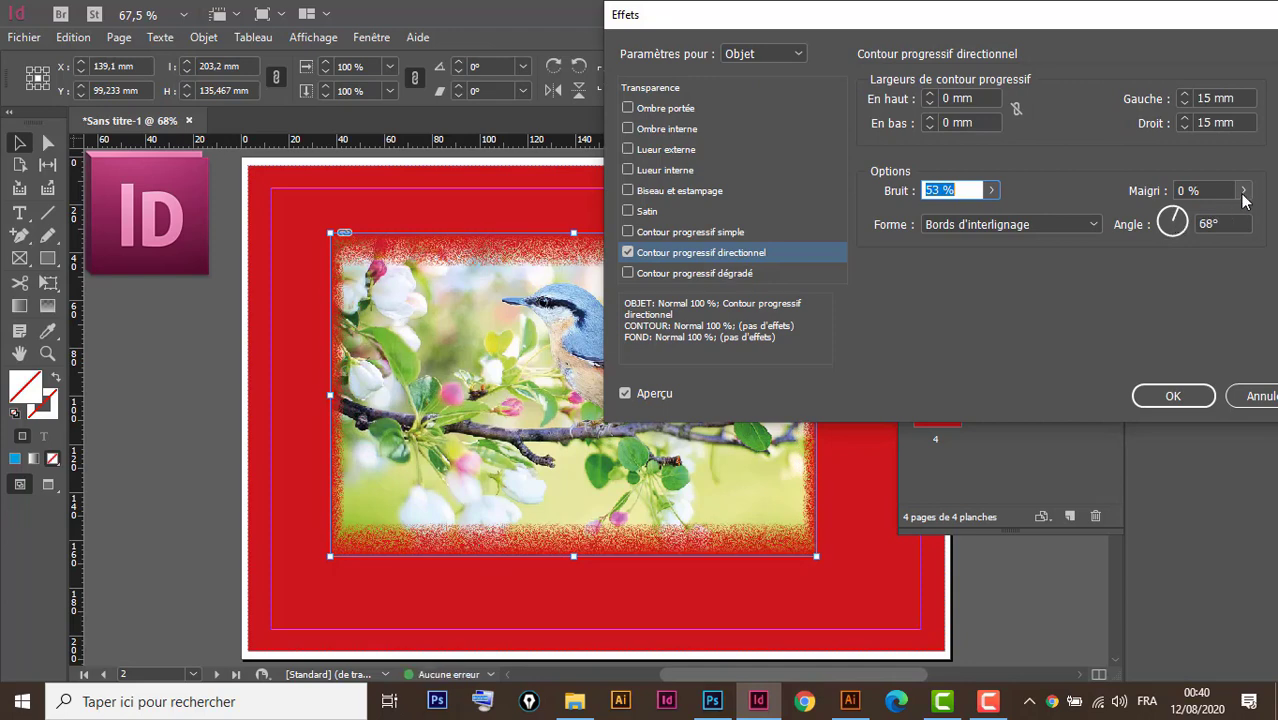
pyautogui.click(1243, 190)
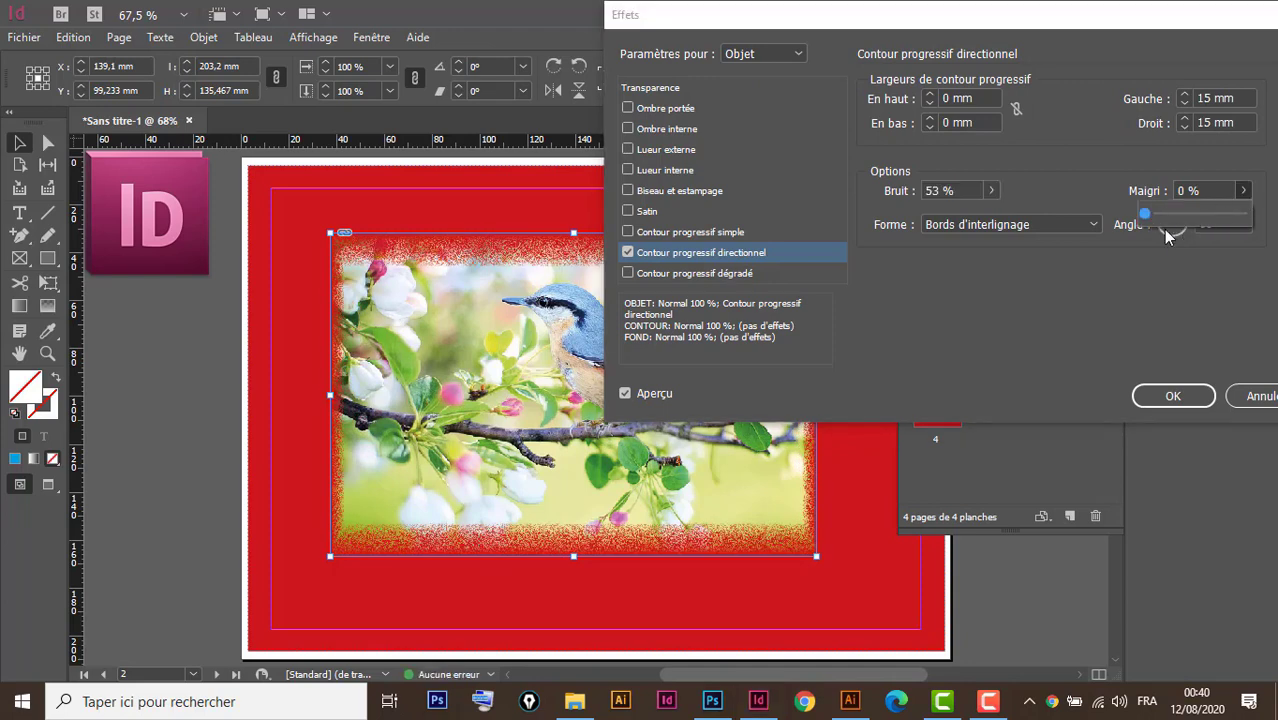
pyautogui.moveTo(1149, 216)
pyautogui.mouseDown()
pyautogui.moveTo(1195, 216)
pyautogui.moveTo(1118, 218)
pyautogui.moveTo(1170, 216)
pyautogui.moveTo(1142, 216)
pyautogui.mouseUp()
pyautogui.click(1094, 225)
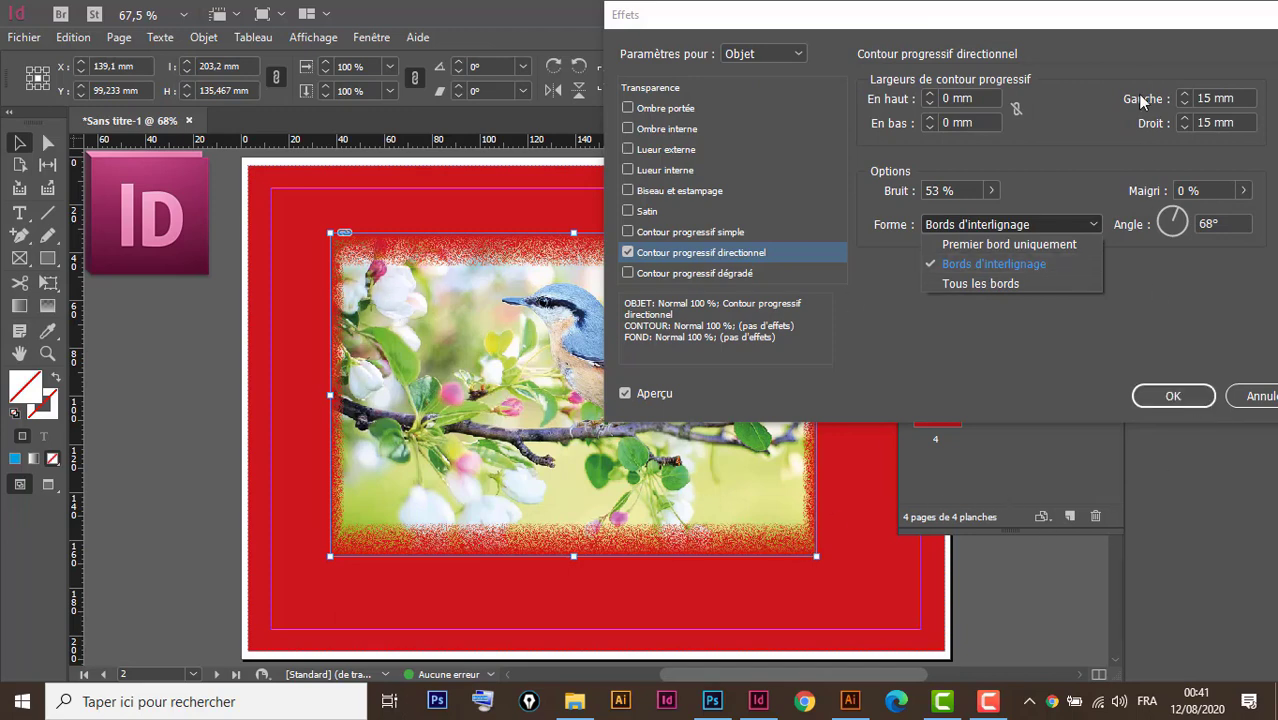
pyautogui.click(1140, 44)
# Apply the directional feather with an angle of -4° and go to page 3
pyautogui.moveTo(1078, 34); pyautogui.dragTo(1000, 43)
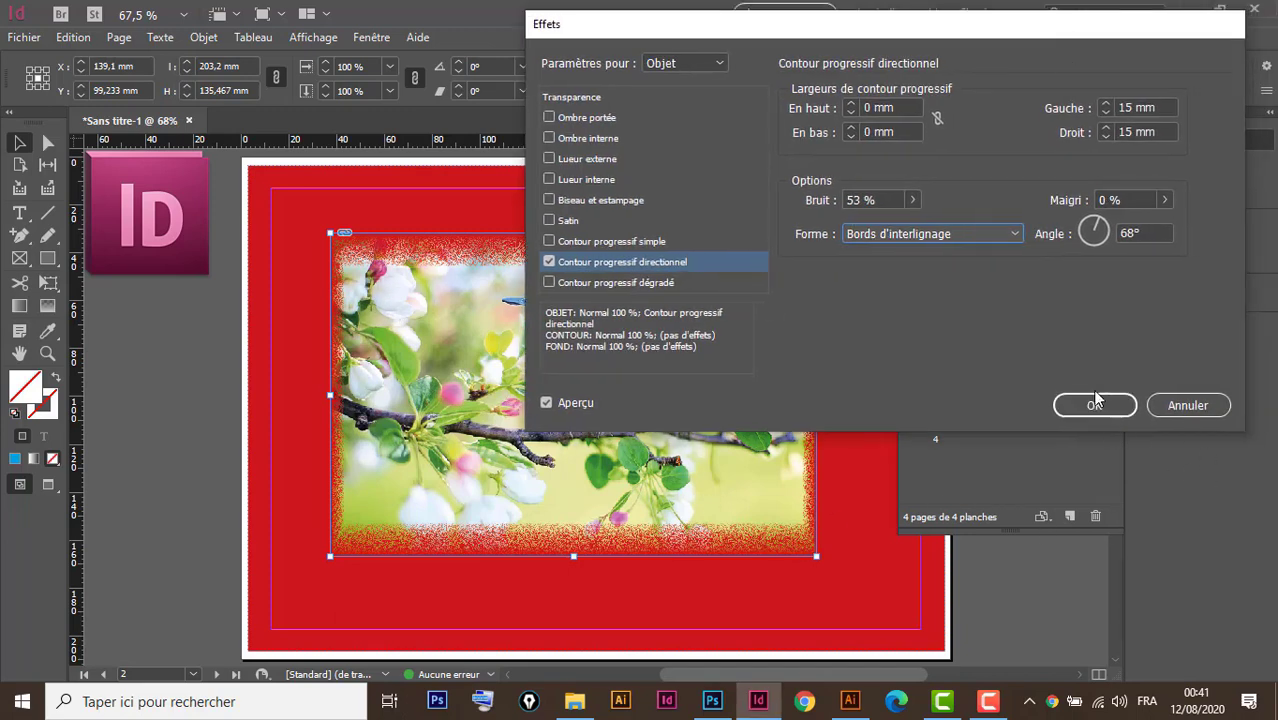
pyautogui.moveTo(1098, 226); pyautogui.dragTo(1106, 238)
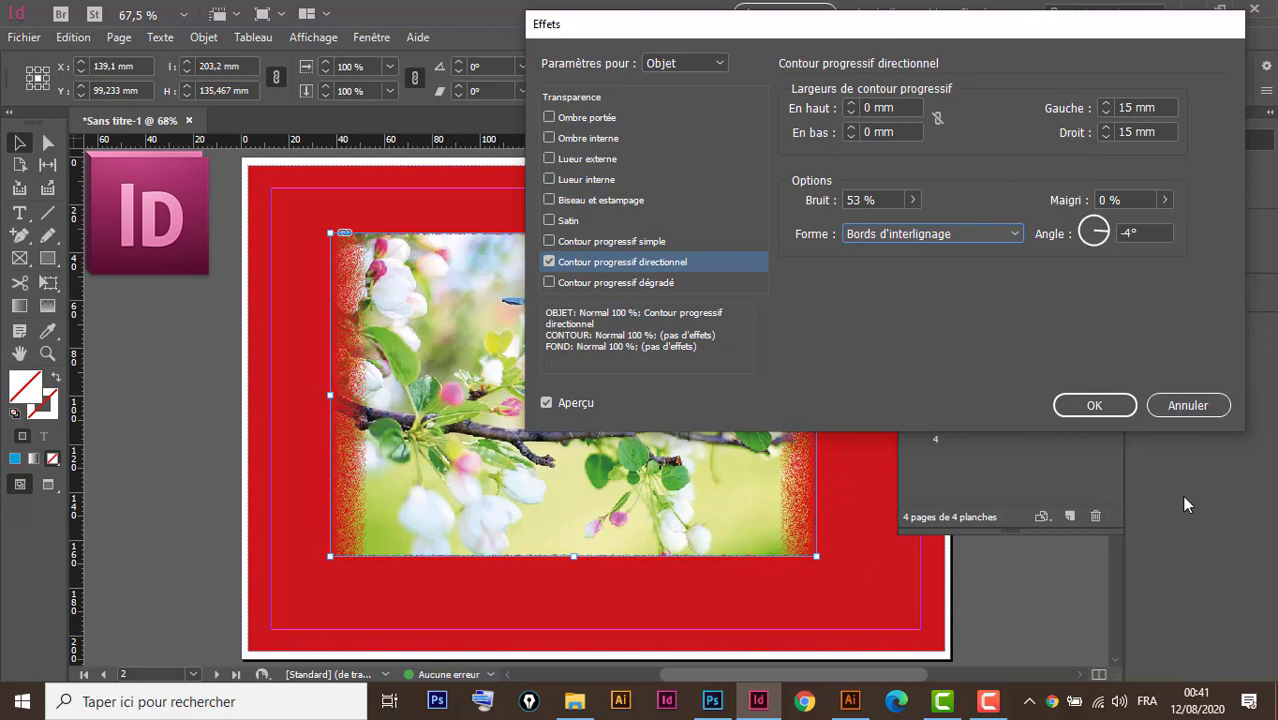
pyautogui.click(1094, 405)
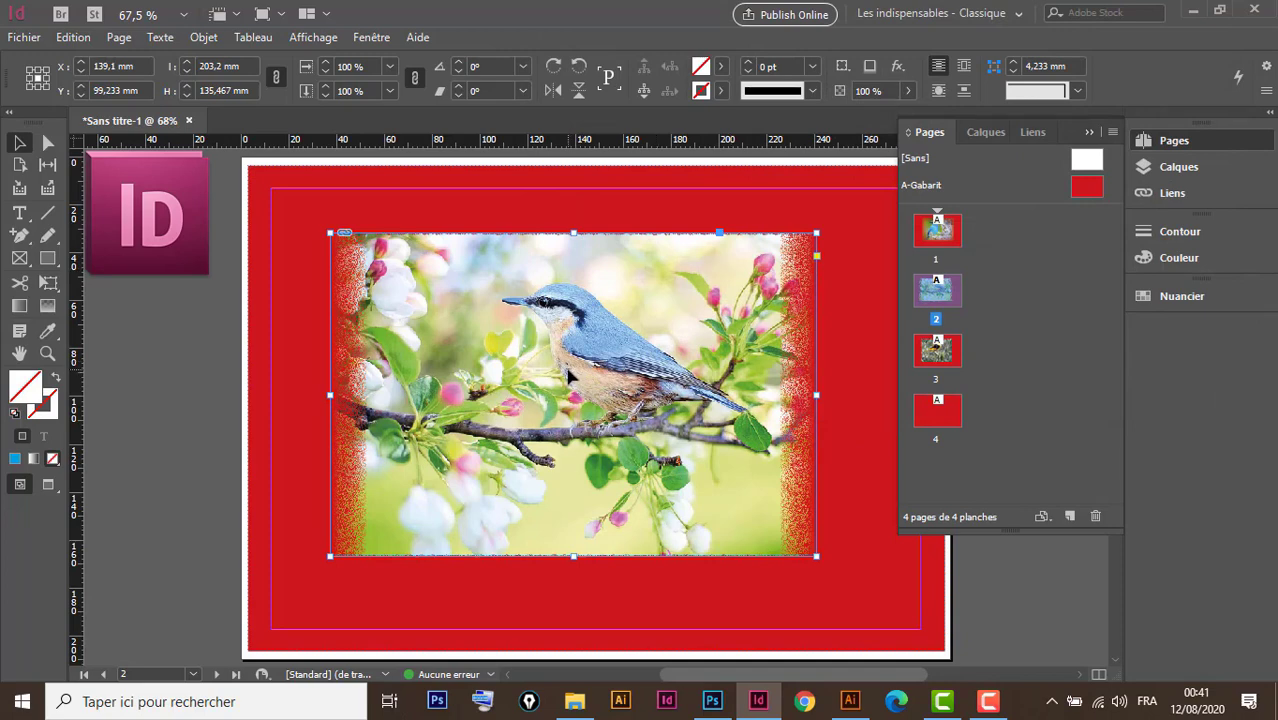
pyautogui.doubleClick(947, 360)
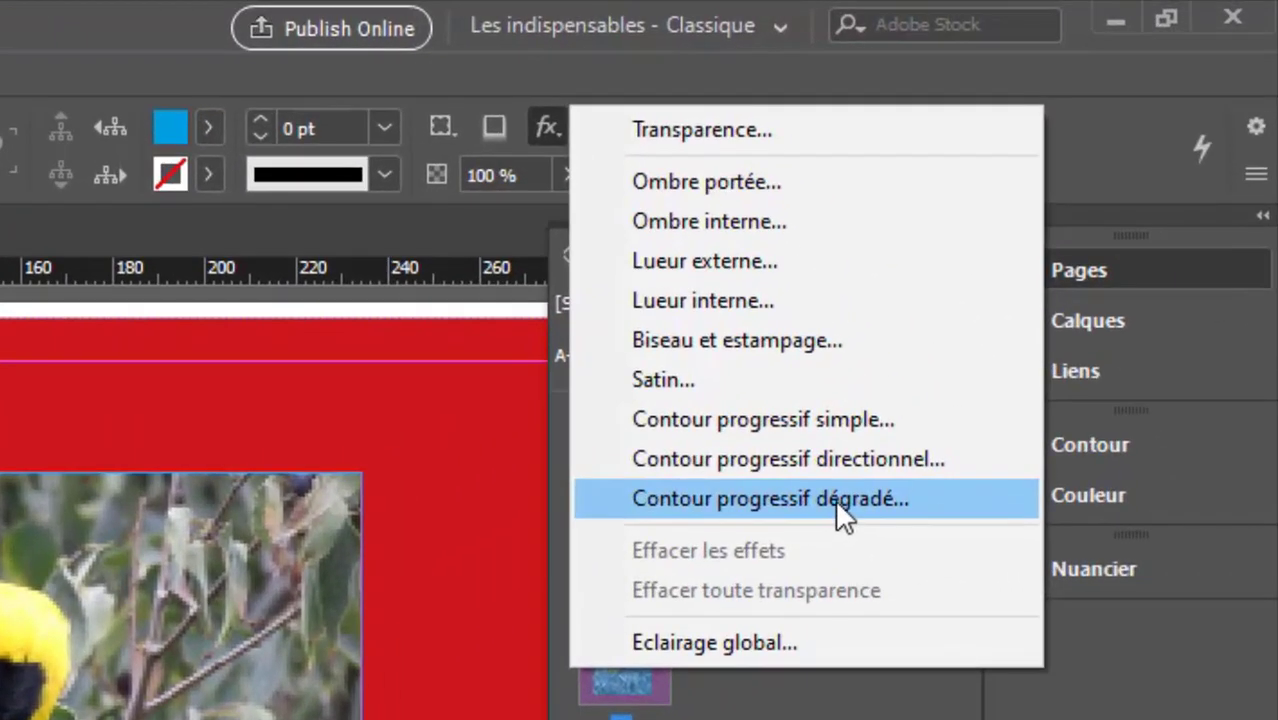
pyautogui.click(1050, 260)
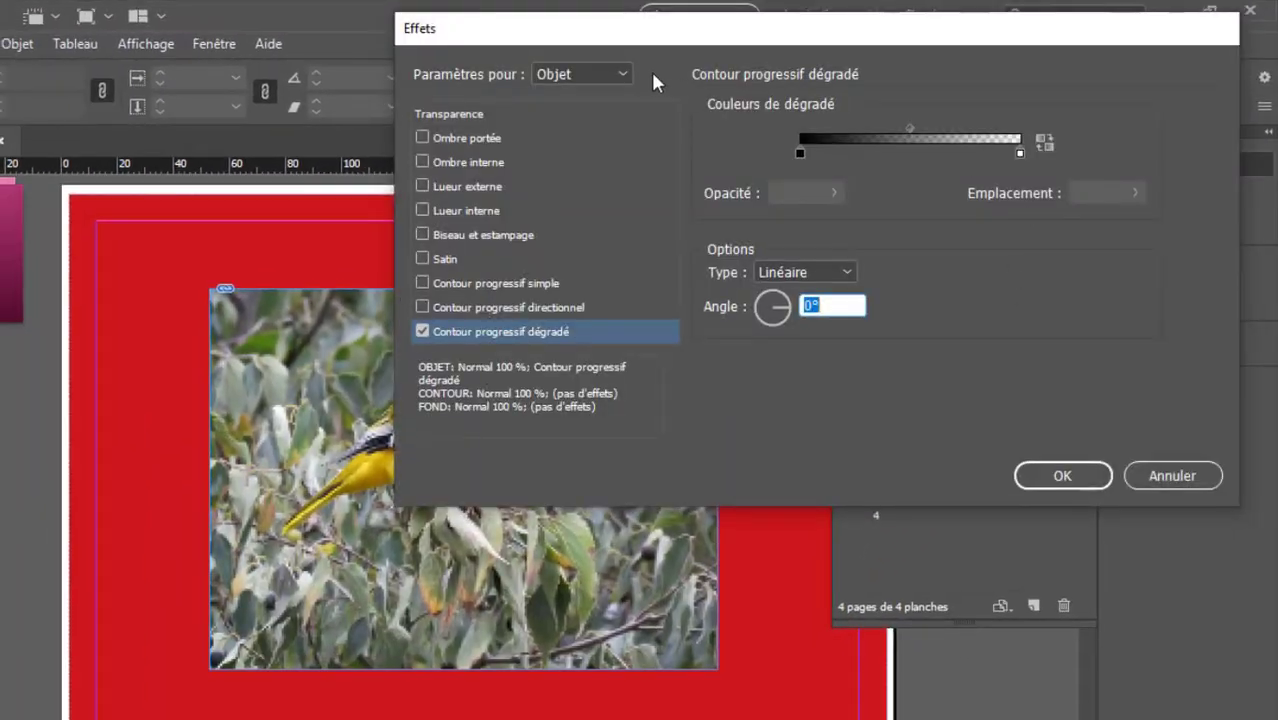
pyautogui.moveTo(692, 30); pyautogui.dragTo(660, 49)
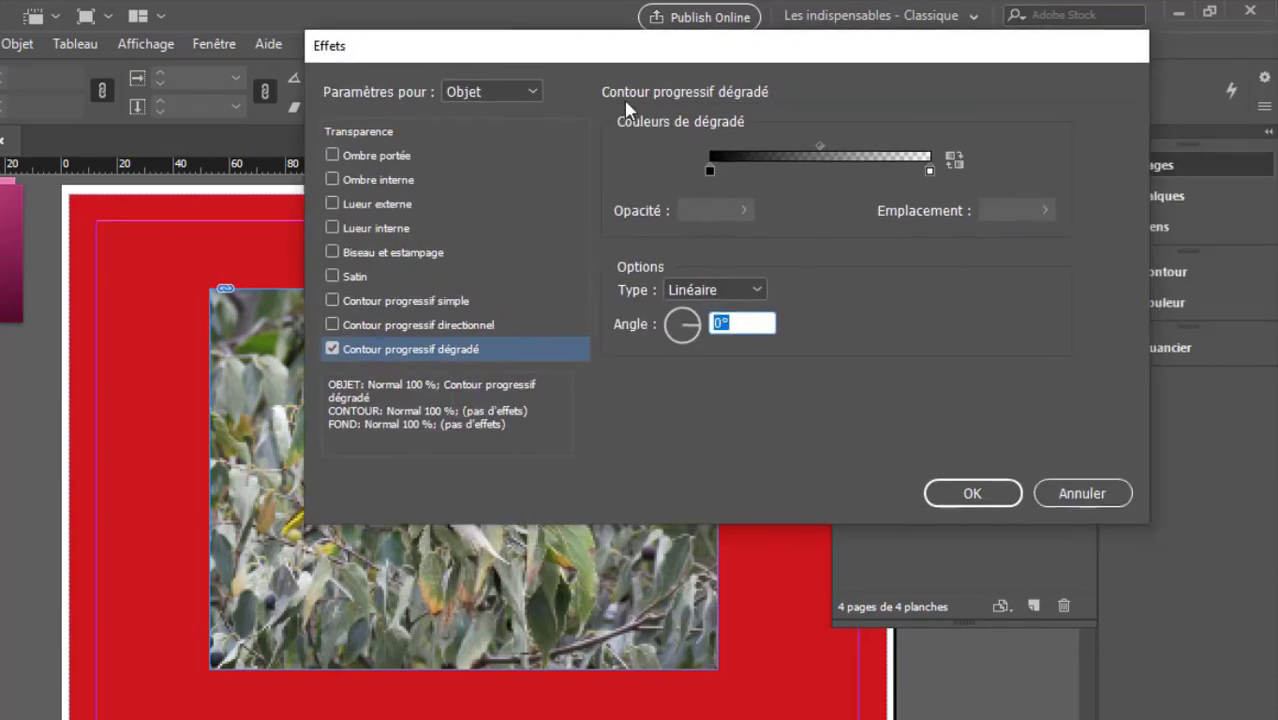
pyautogui.click(1096, 496)
# Select the yellow bird photo on page 3, add a Contour progressif dégradé effect and move the dialog off the photo
pyautogui.click(591, 461)
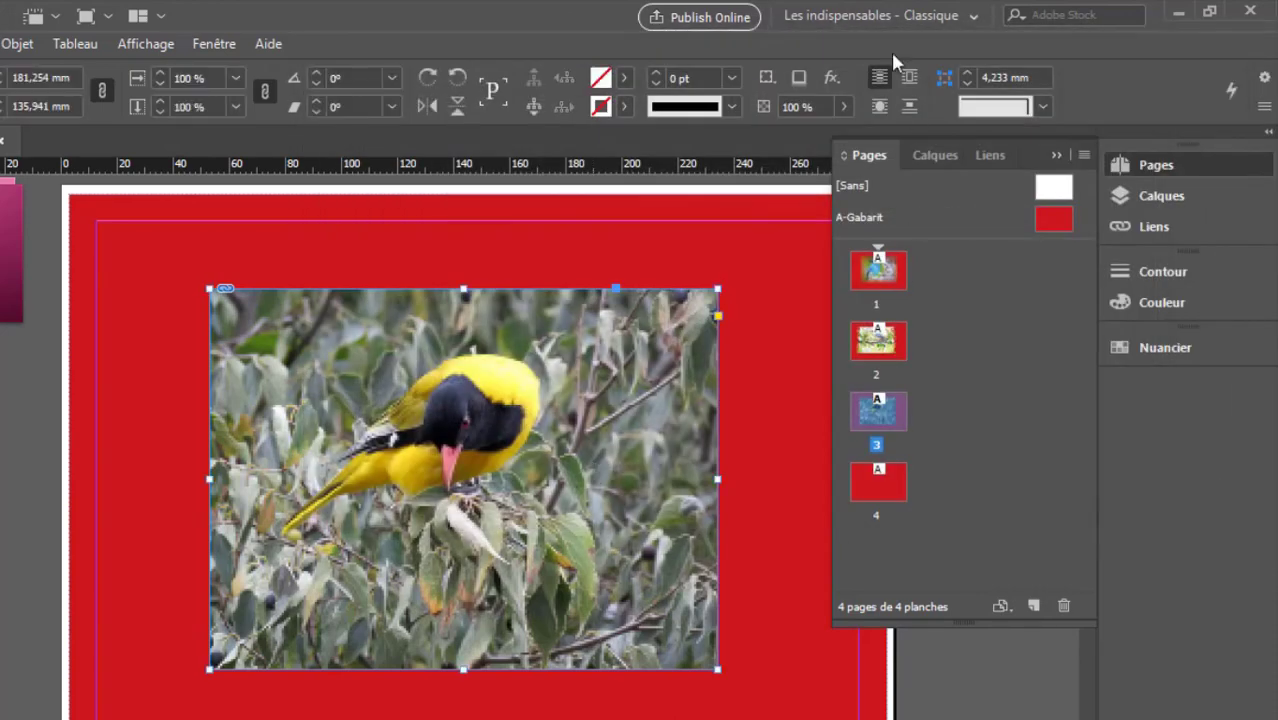
pyautogui.click(831, 79)
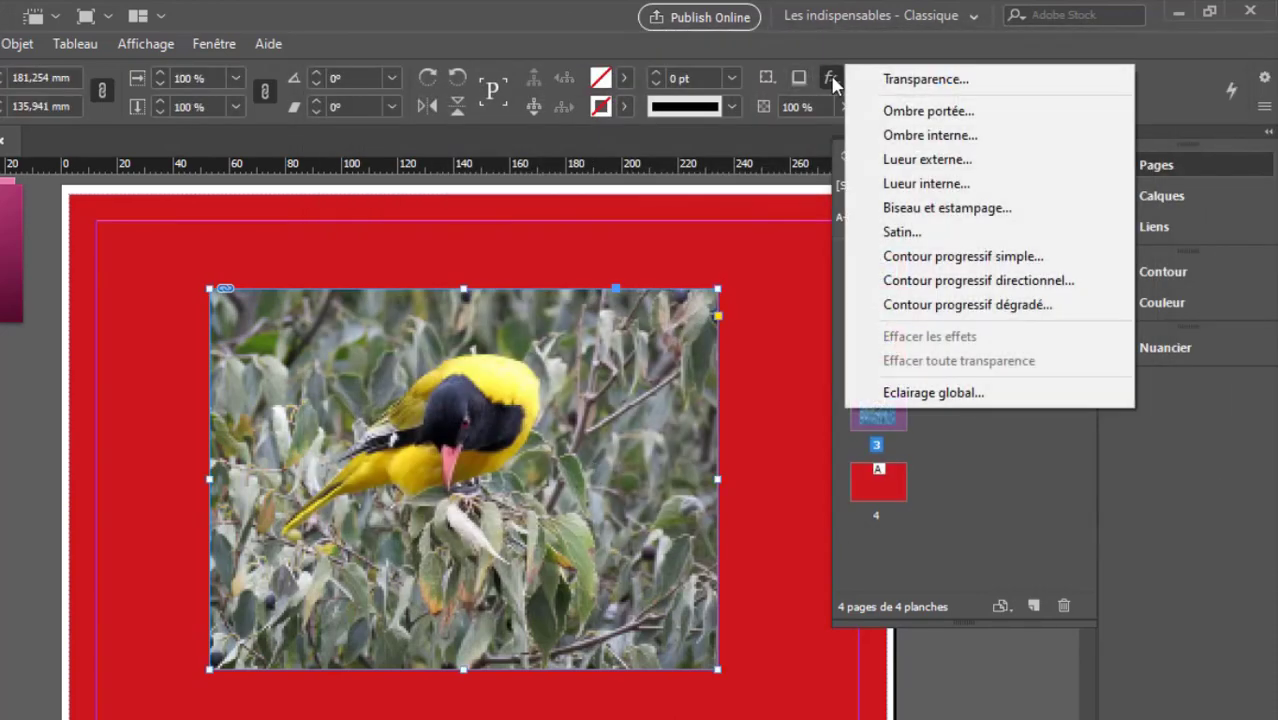
pyautogui.click(1021, 306)
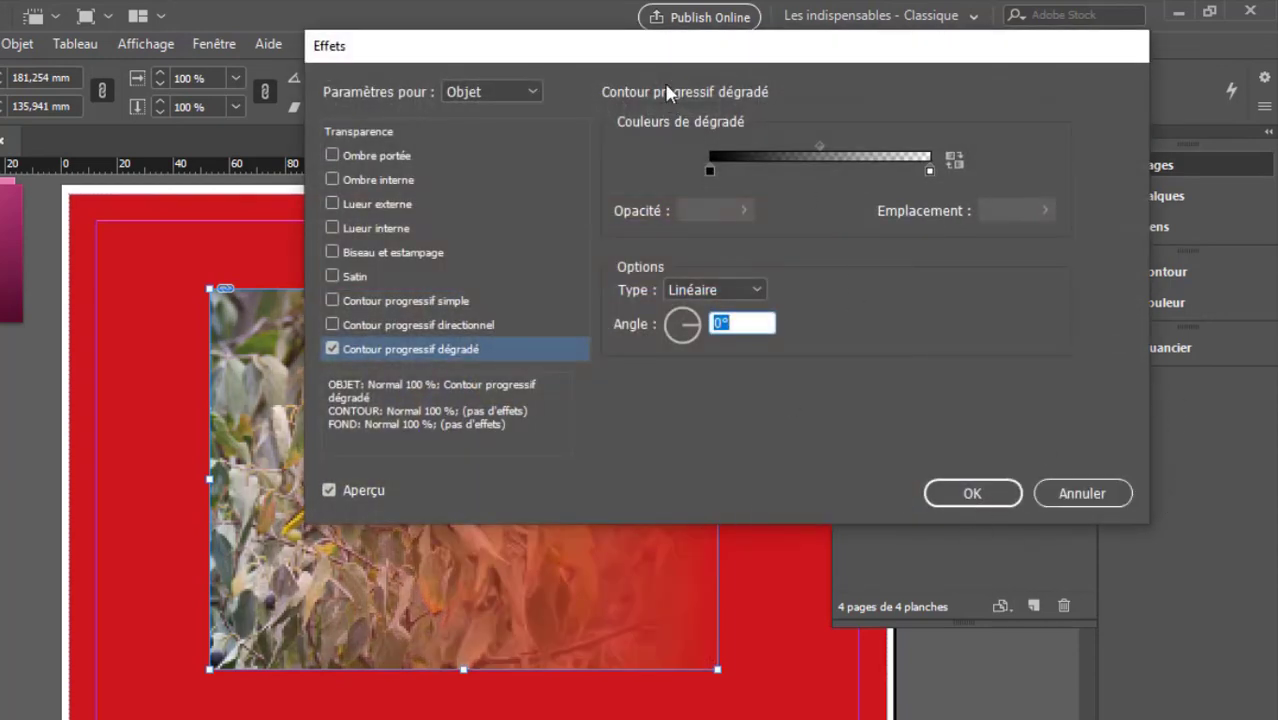
pyautogui.moveTo(651, 57); pyautogui.dragTo(814, 8)
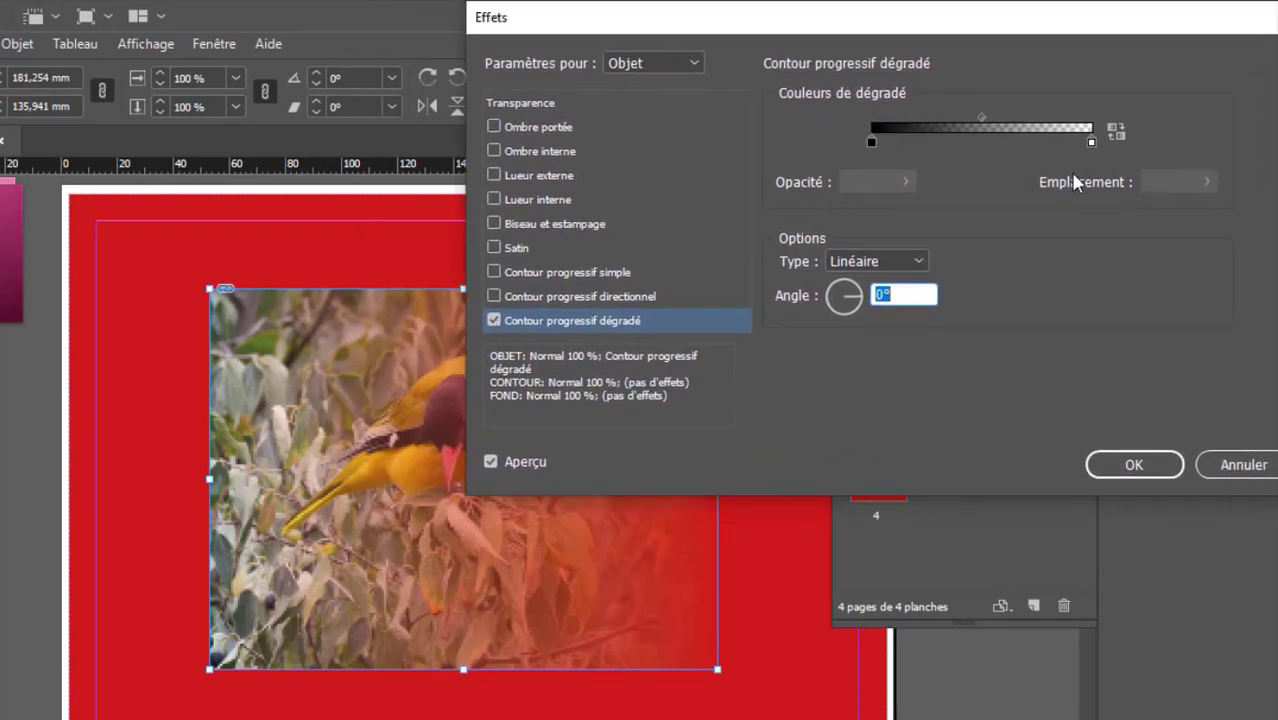
# Move the gradient's transparent stop to 63 % and add an end stop at 100 % with 100 % opacity
pyautogui.click(1091, 143)
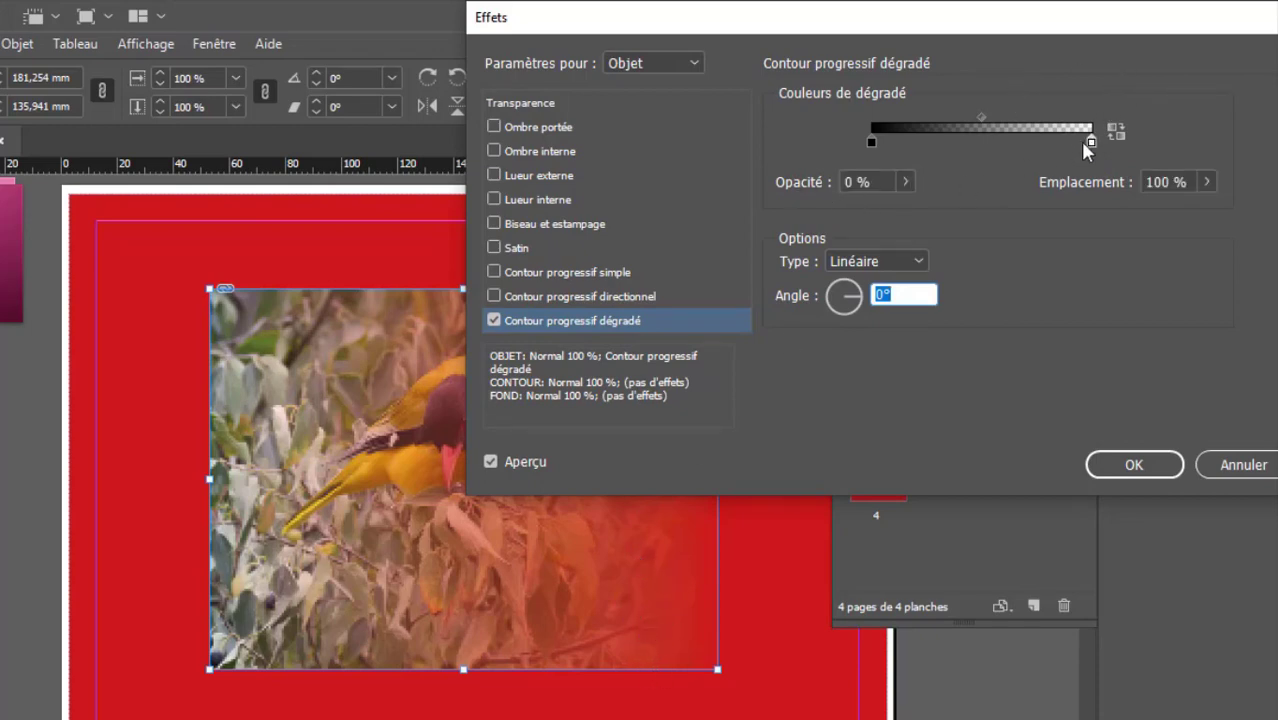
pyautogui.moveTo(1091, 143); pyautogui.dragTo(1010, 143)
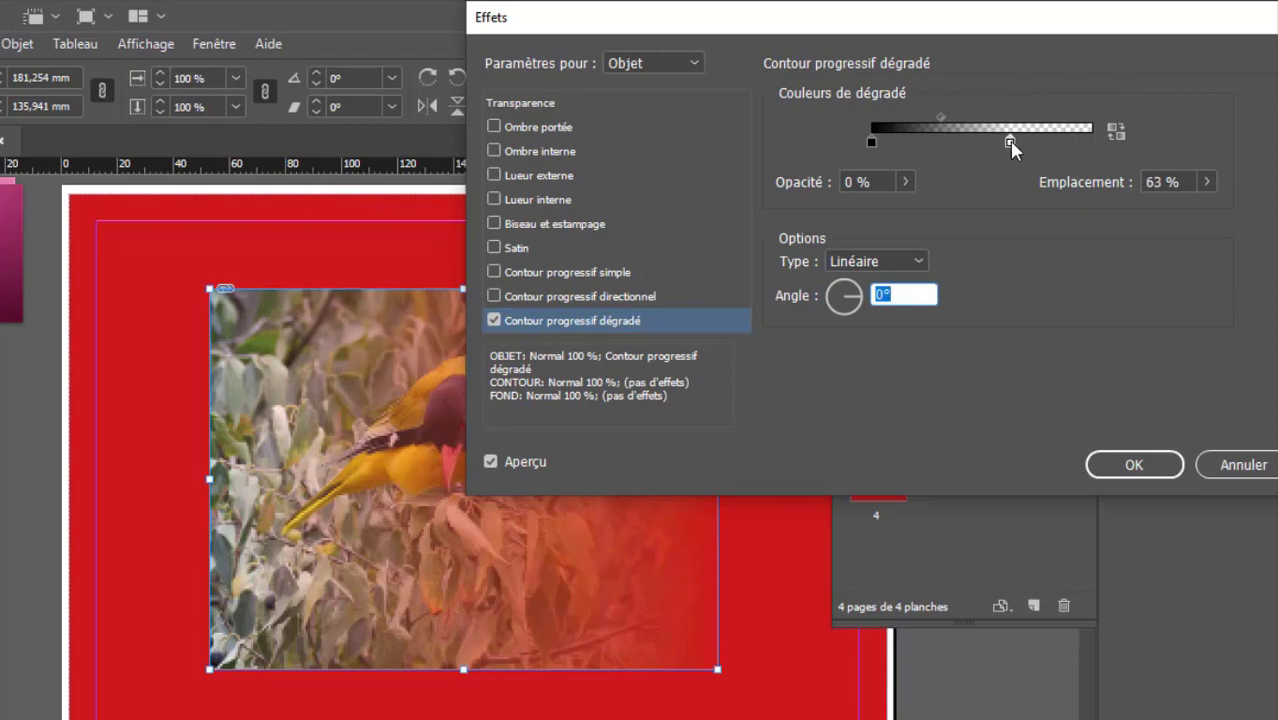
pyautogui.click(1089, 142)
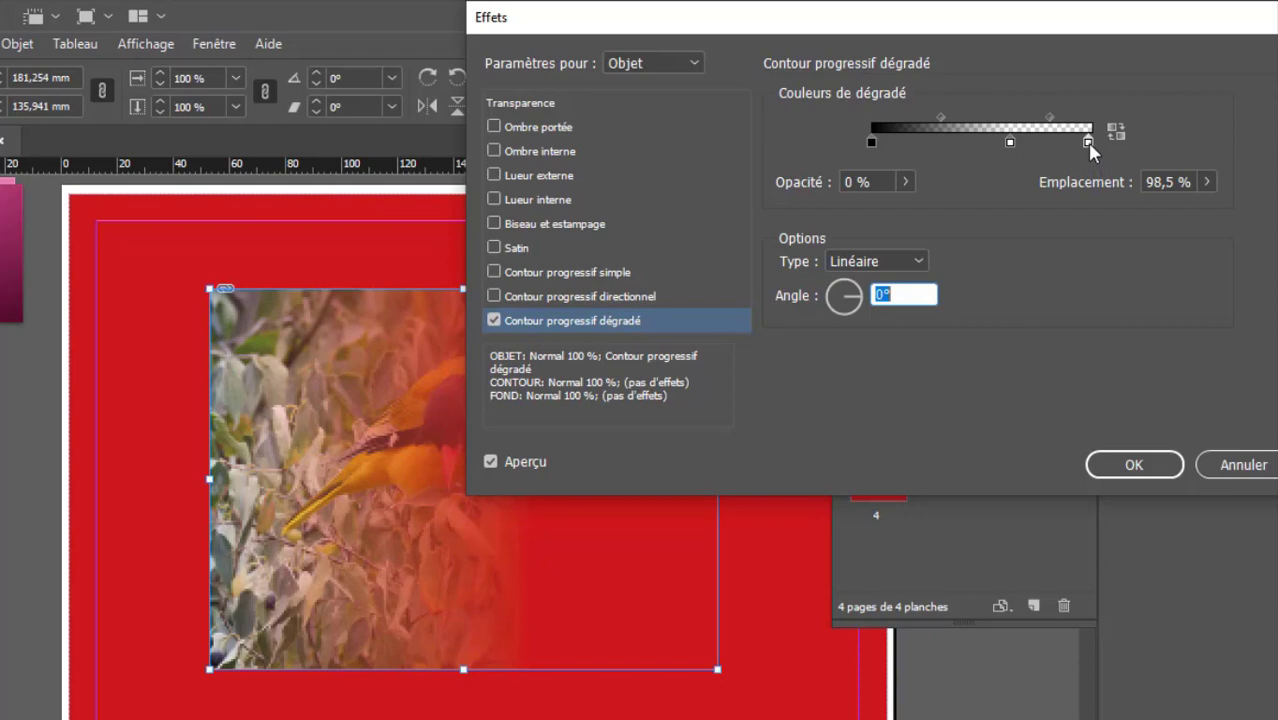
pyautogui.moveTo(1090, 141); pyautogui.dragTo(1097, 139)
pyautogui.click(906, 180)
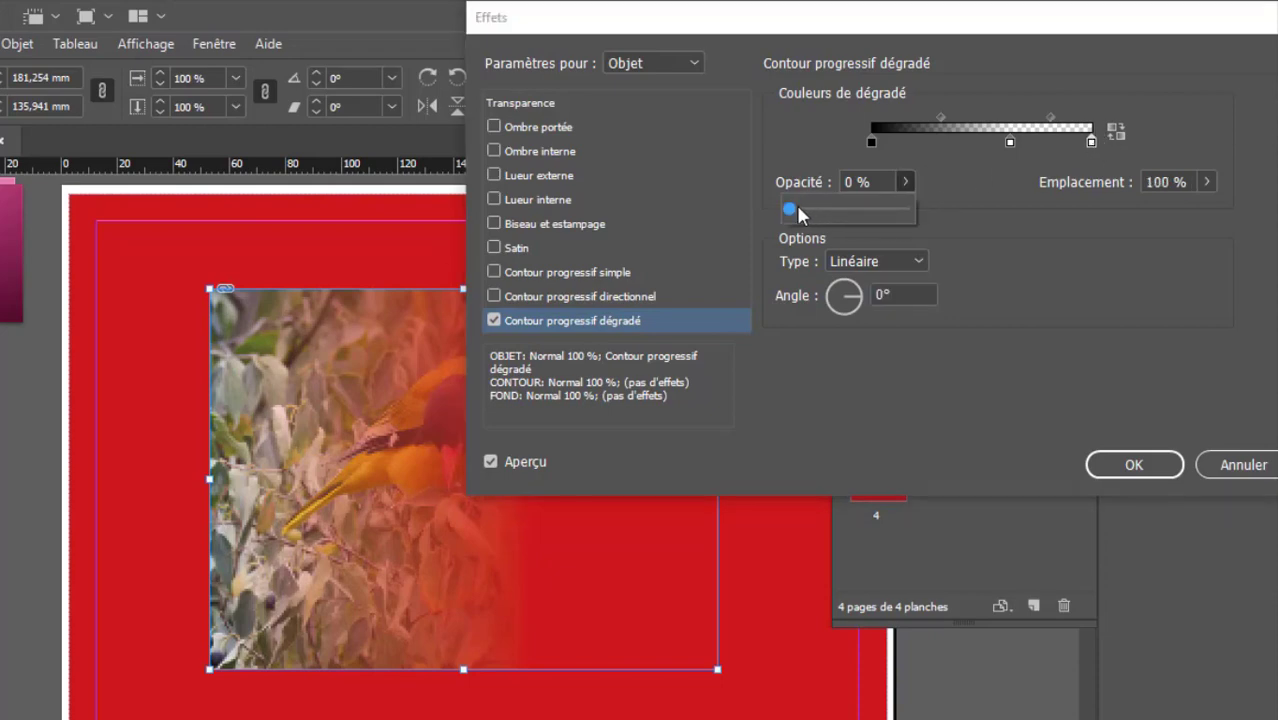
pyautogui.moveTo(795, 208); pyautogui.dragTo(995, 368)
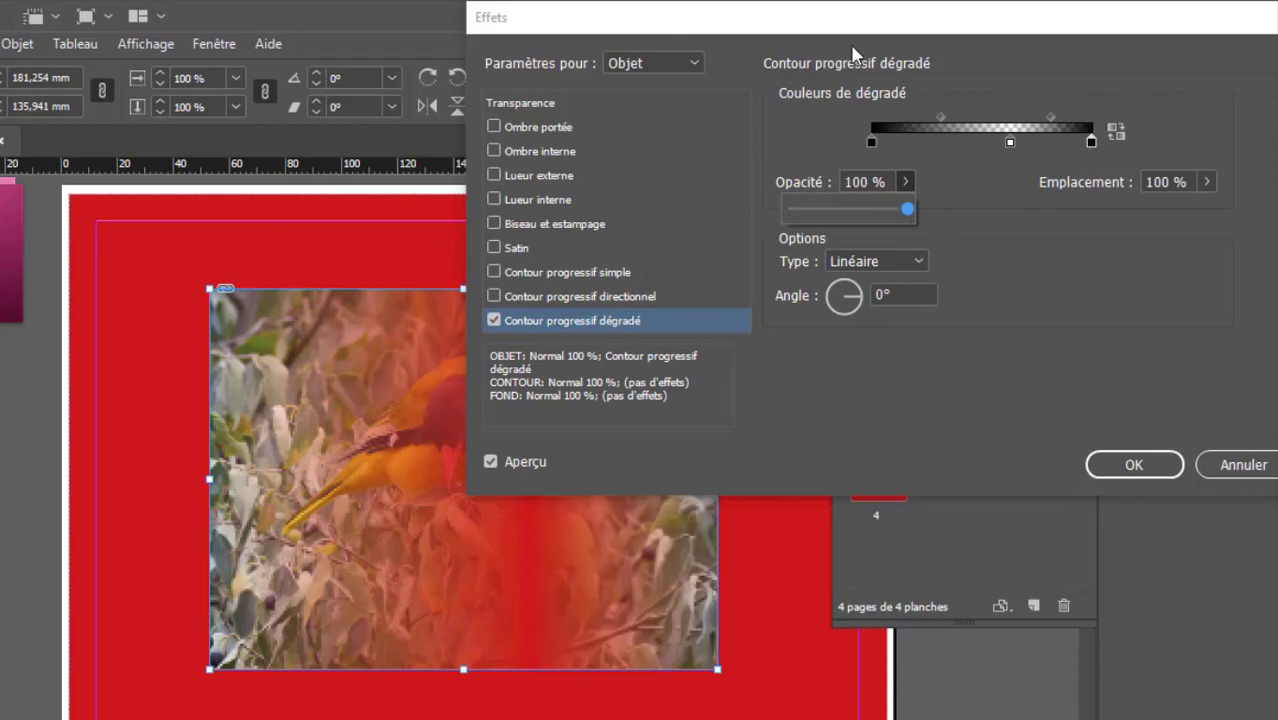
# Uncover more of the photo and shift the gradient feather's first midpoint closer to the transparent stop, slightly adjusting the second midpoint
pyautogui.moveTo(853, 25); pyautogui.dragTo(984, 32)
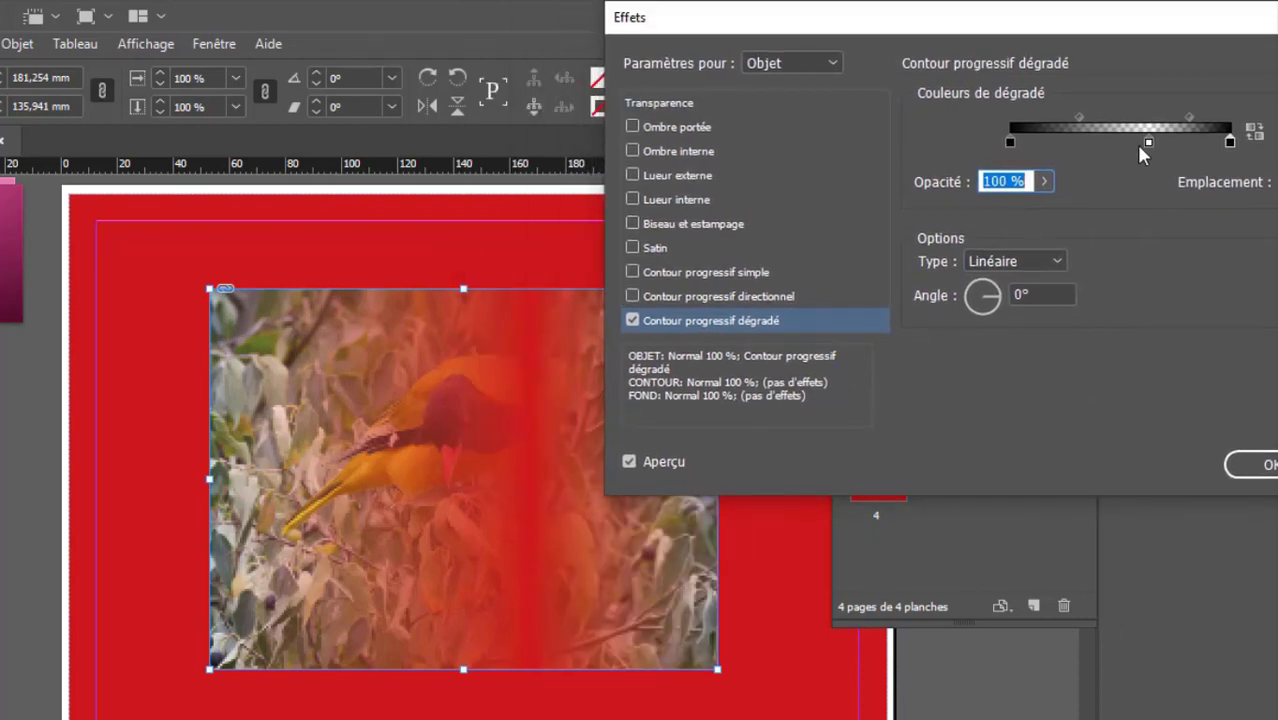
pyautogui.moveTo(1078, 116); pyautogui.dragTo(1098, 116)
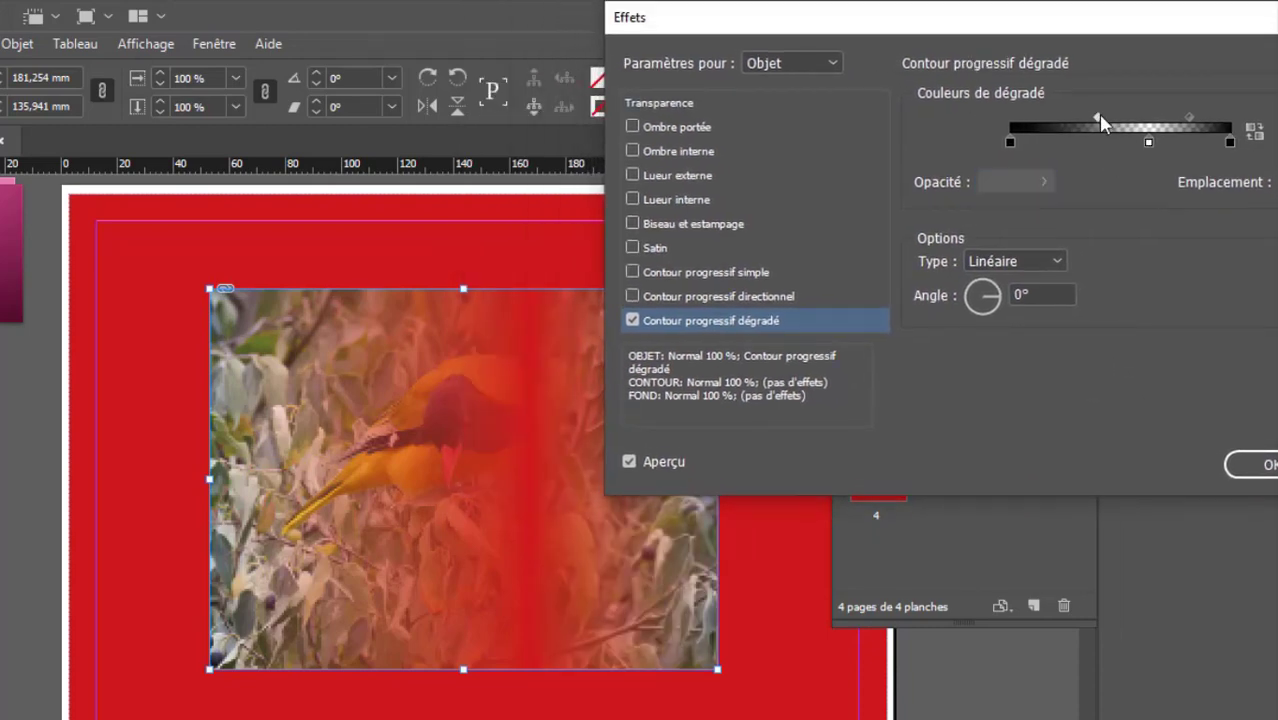
pyautogui.moveTo(1188, 118); pyautogui.dragTo(1189, 116)
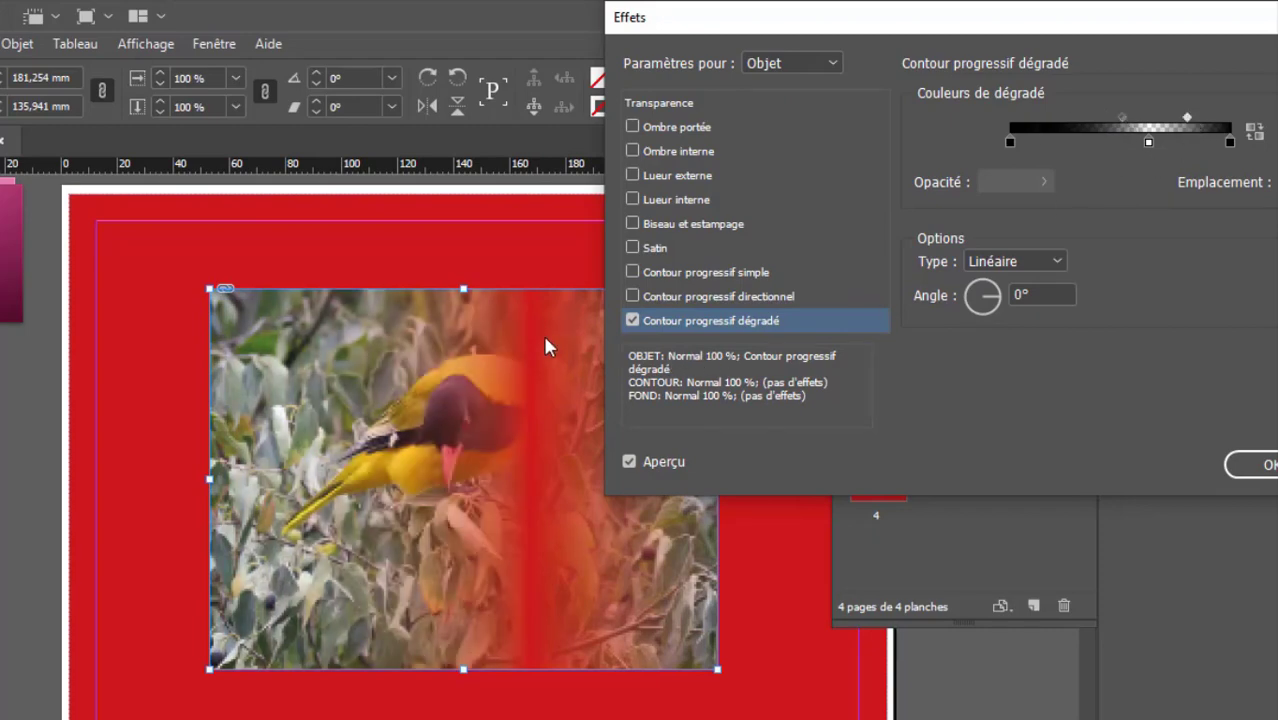
# Set the linear gradient feather's angle to -56° and move the dialog aside to check the whole photo
pyautogui.moveTo(988, 304)
pyautogui.mouseDown()
pyautogui.moveTo(992, 294)
pyautogui.moveTo(990, 307)
pyautogui.mouseUp()
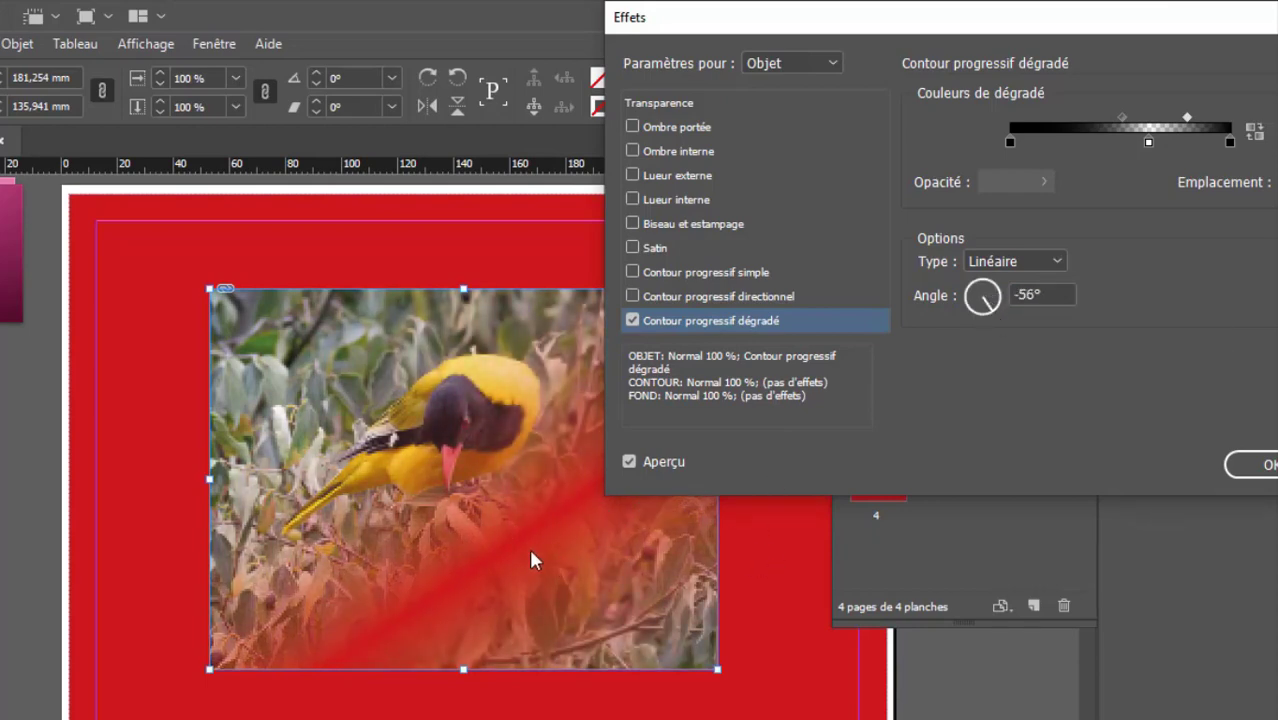
pyautogui.moveTo(821, 28); pyautogui.dragTo(1072, 53)
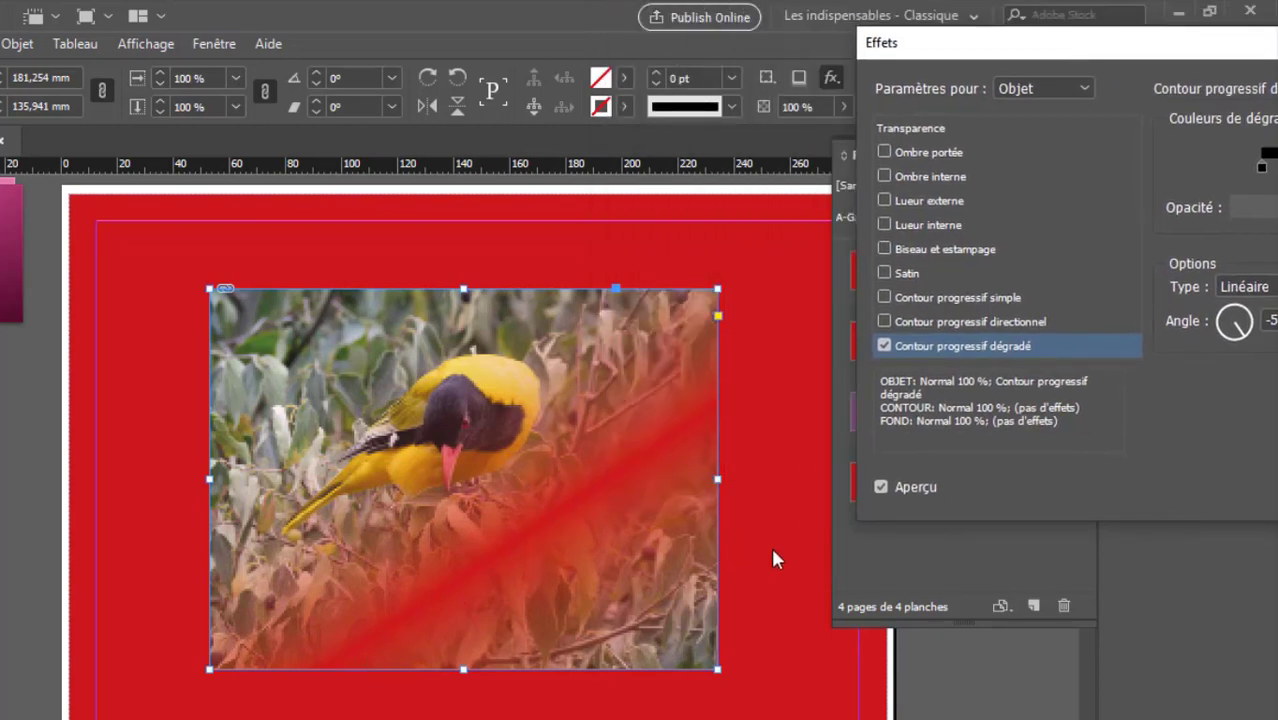
pyautogui.moveTo(1148, 42); pyautogui.dragTo(921, 26)
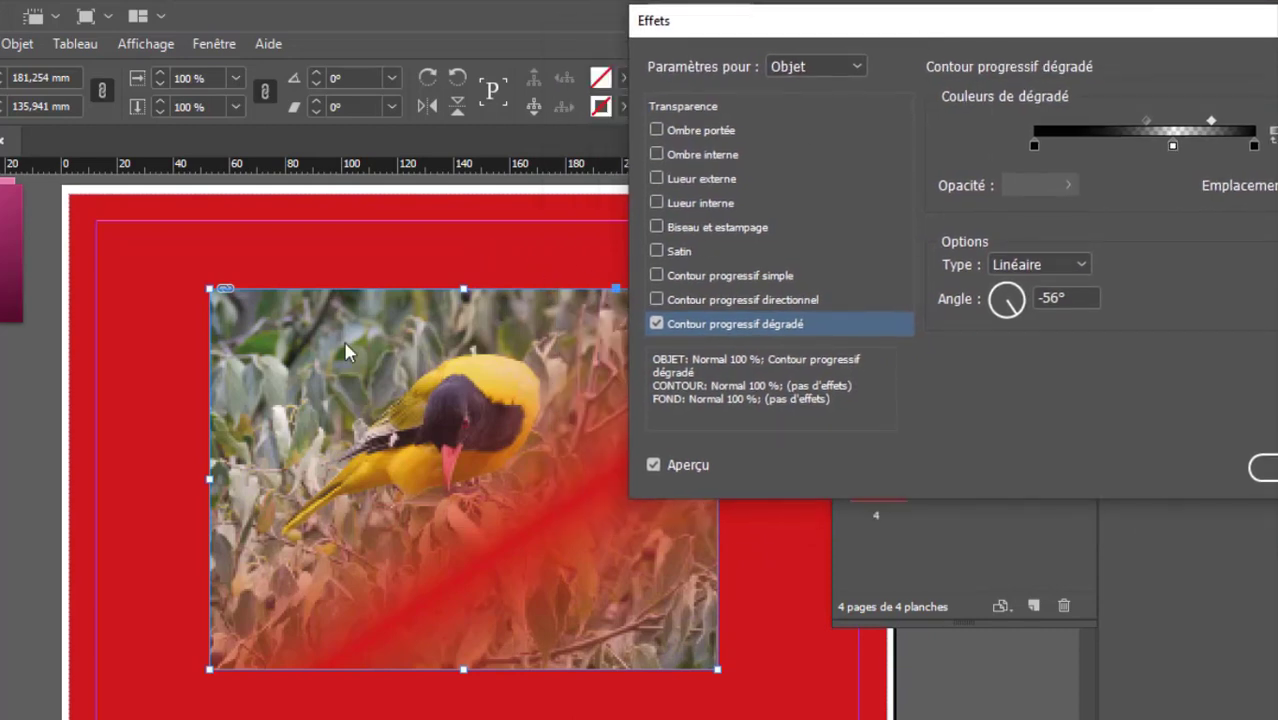
# Add a gradient stop near the ramp's start with 0 % opacity and shift the following midpoint closer to the existing transparent stop
pyautogui.click(1057, 145)
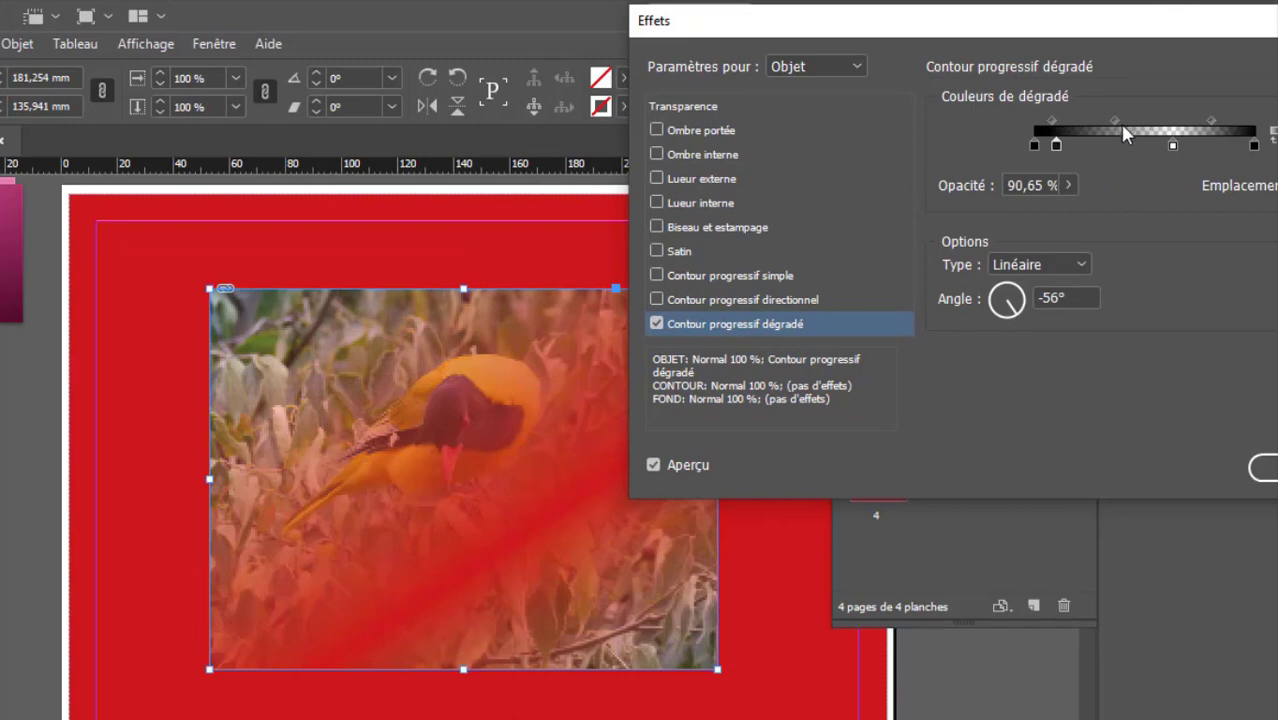
pyautogui.moveTo(1117, 122); pyautogui.dragTo(1149, 121)
pyautogui.click(1057, 146)
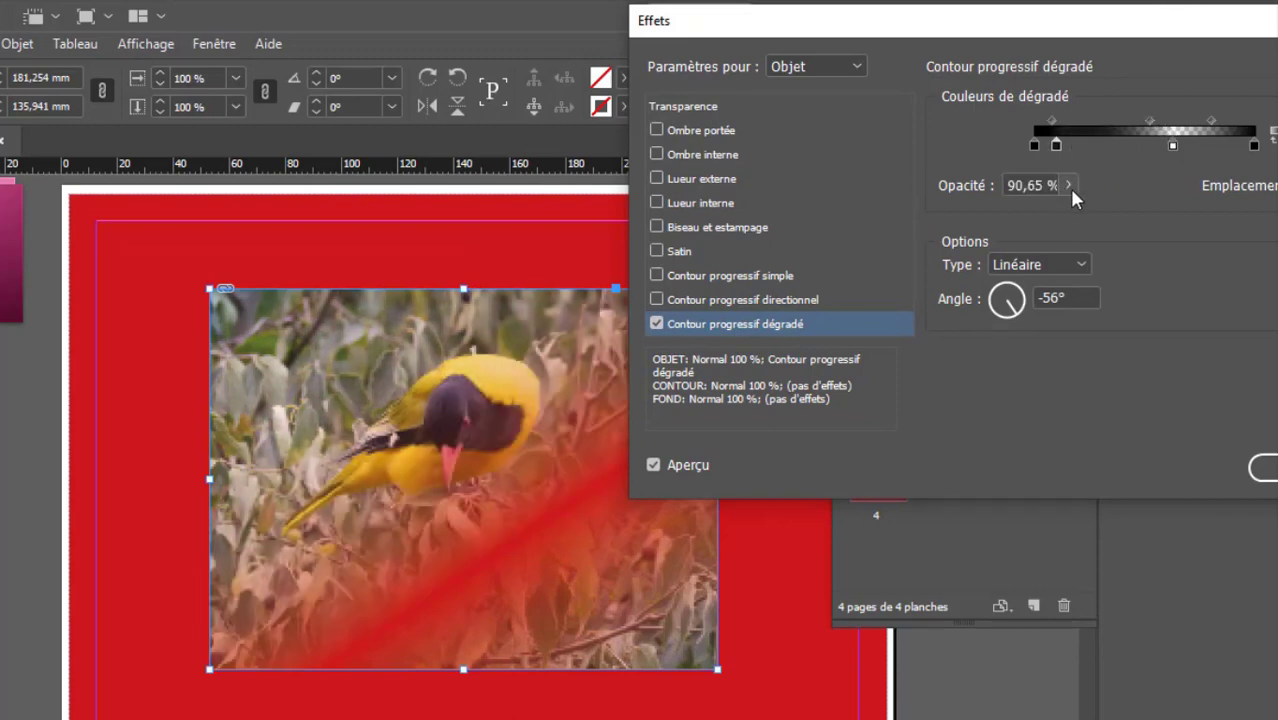
pyautogui.click(1068, 185)
pyautogui.moveTo(1061, 213); pyautogui.dragTo(903, 240)
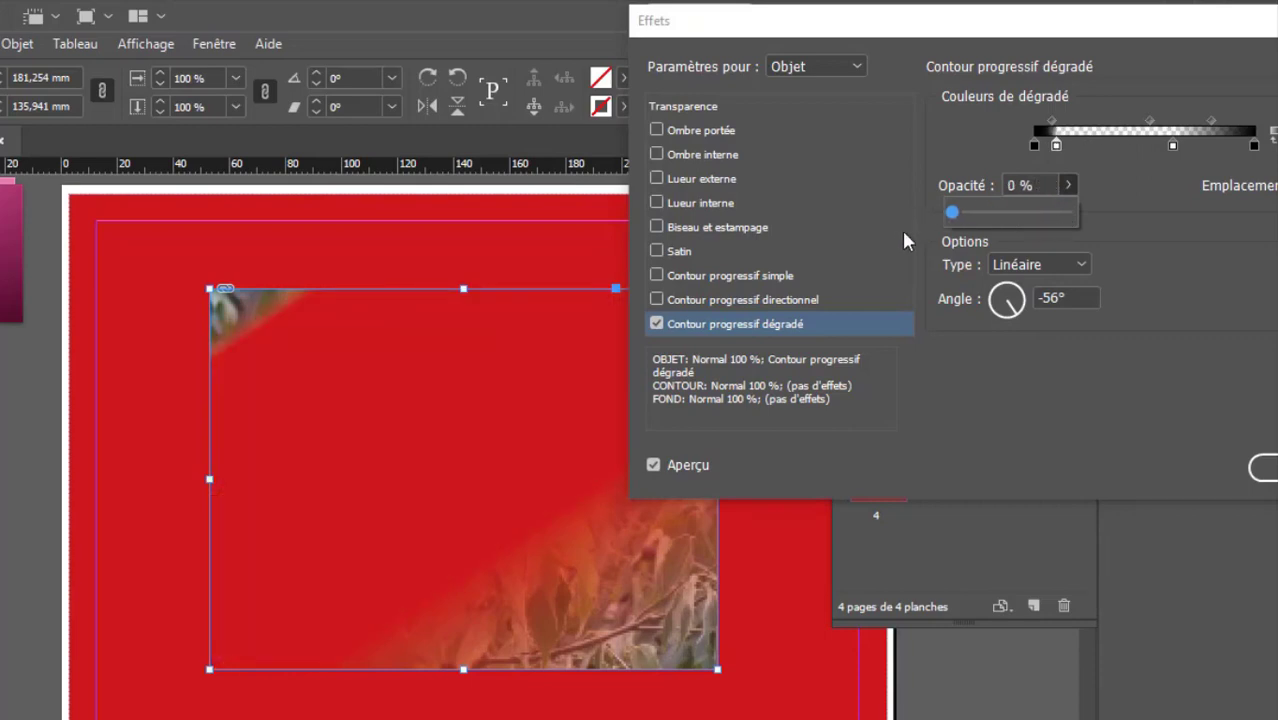
# Add another stop between the two transparent stops and set its opacity to 100 %
pyautogui.click(1109, 146)
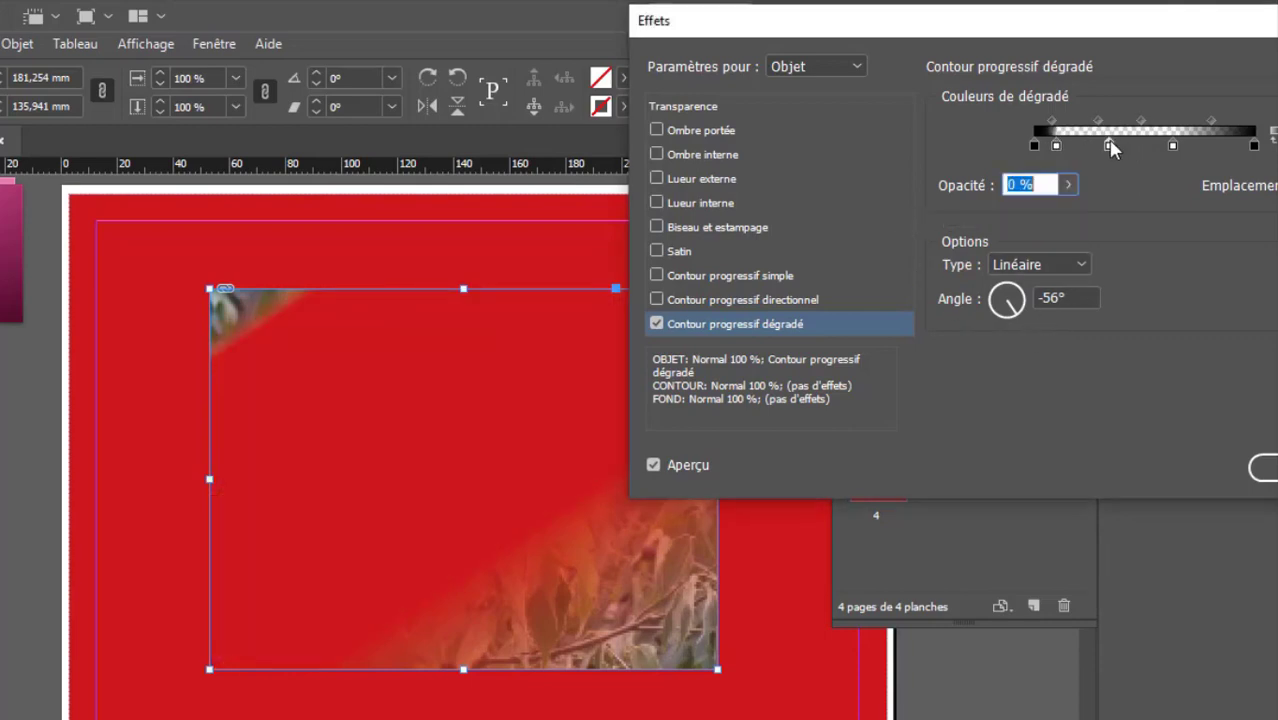
pyautogui.click(1070, 186)
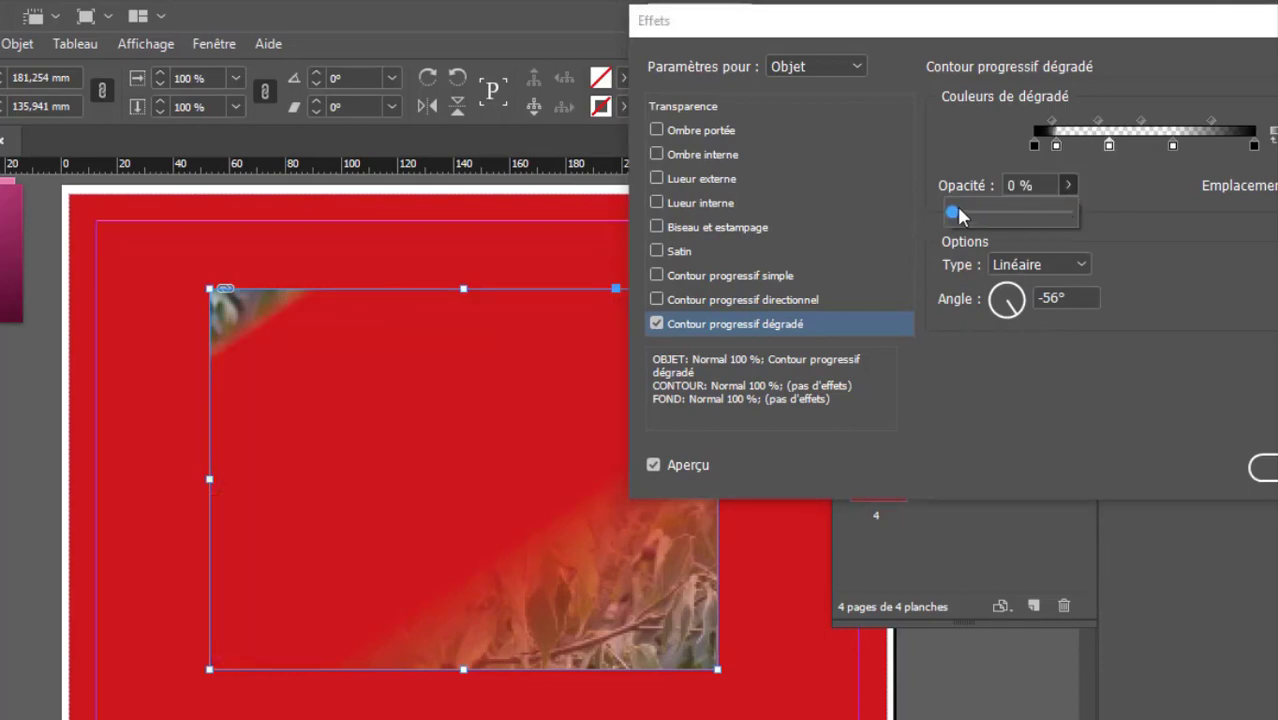
pyautogui.moveTo(957, 216); pyautogui.dragTo(1168, 240)
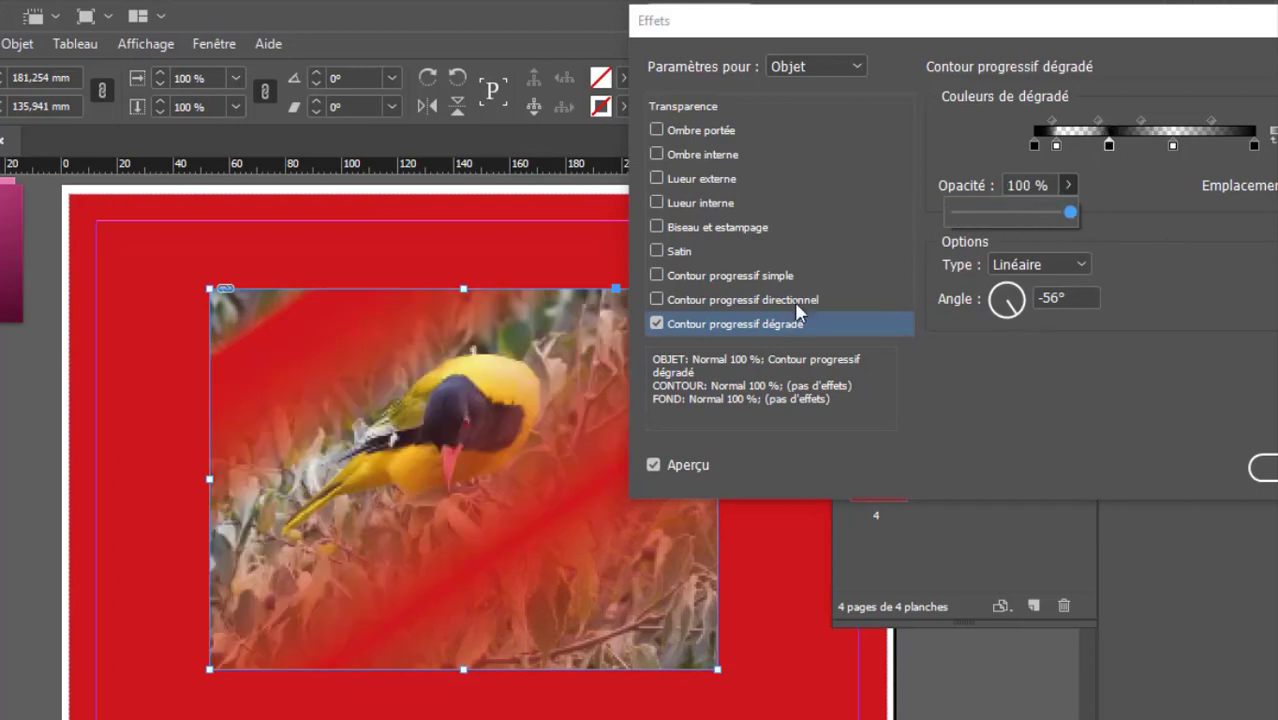
# Move the midpoints closer to the transparent stops to narrow the faded bands, and apply the gradient feather to the photo
pyautogui.moveTo(1098, 121); pyautogui.dragTo(1076, 137)
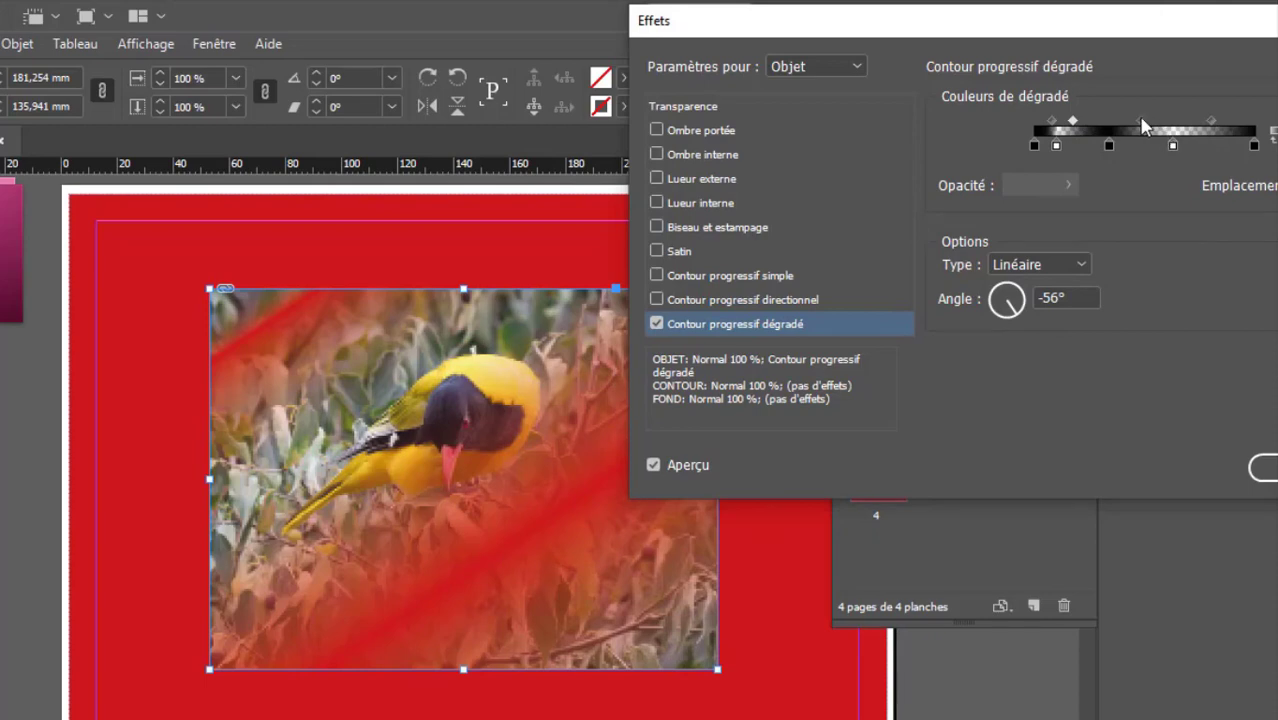
pyautogui.moveTo(1153, 120); pyautogui.dragTo(1194, 122)
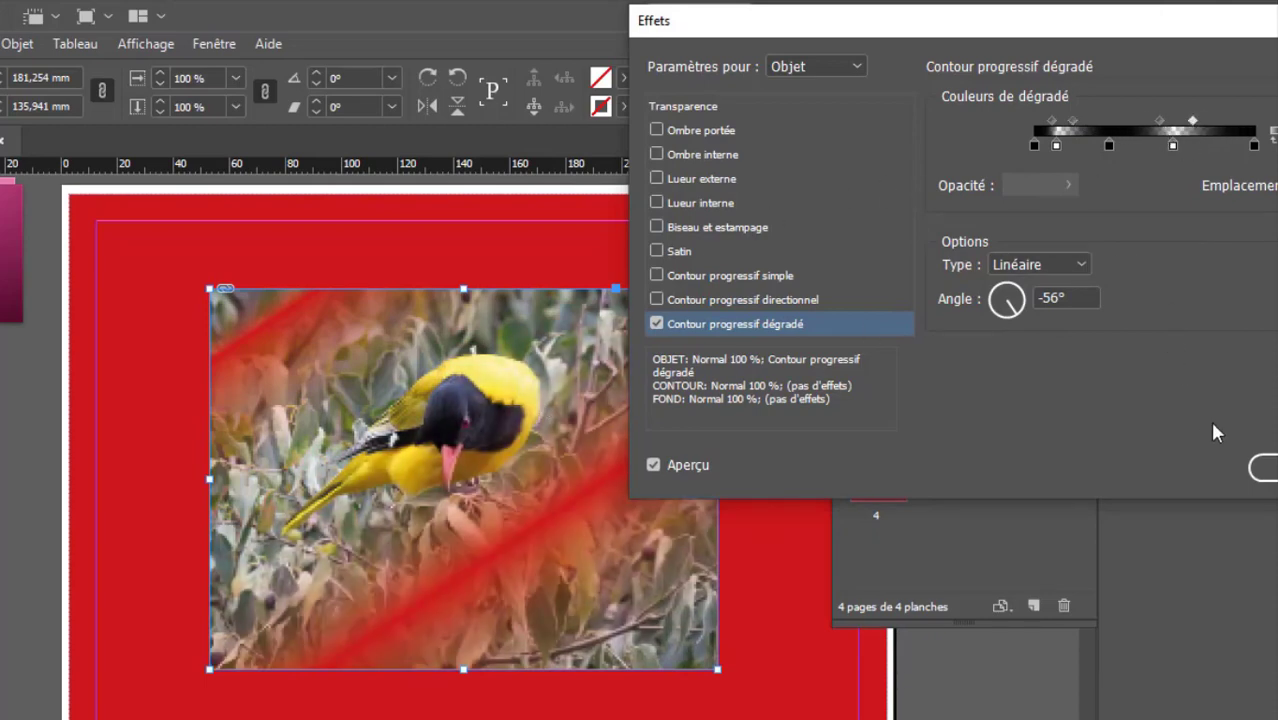
pyautogui.moveTo(1163, 22); pyautogui.dragTo(1064, 19)
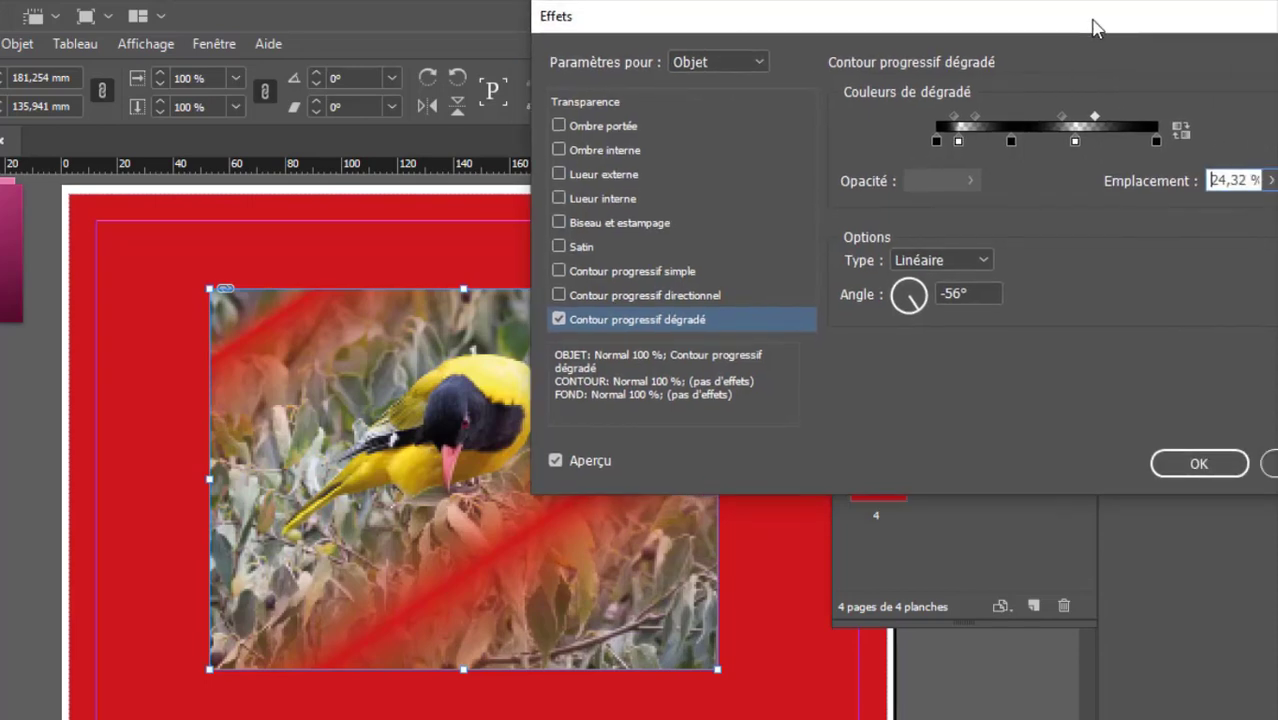
pyautogui.click(1198, 465)
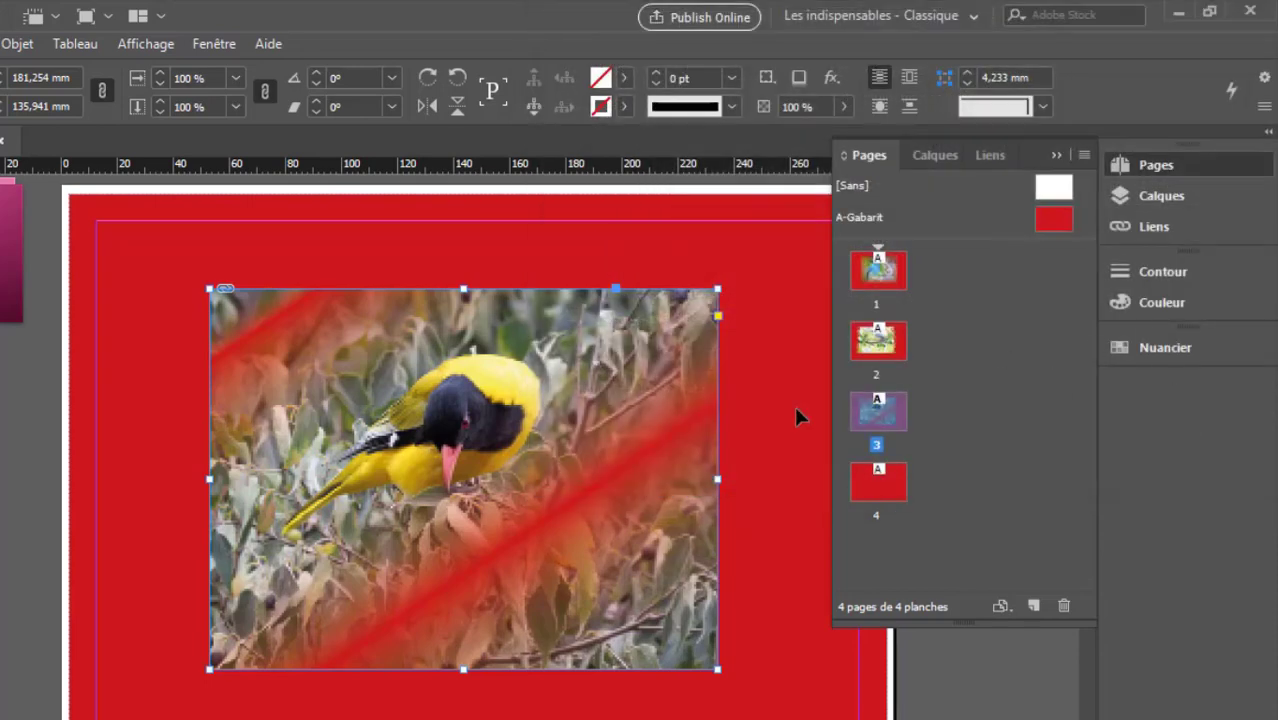
# Change the background rectangle's fill on the A-Gabarit master to C=100 M=90 J=10 N=0 and return to page 3
pyautogui.doubleClick(862, 216)
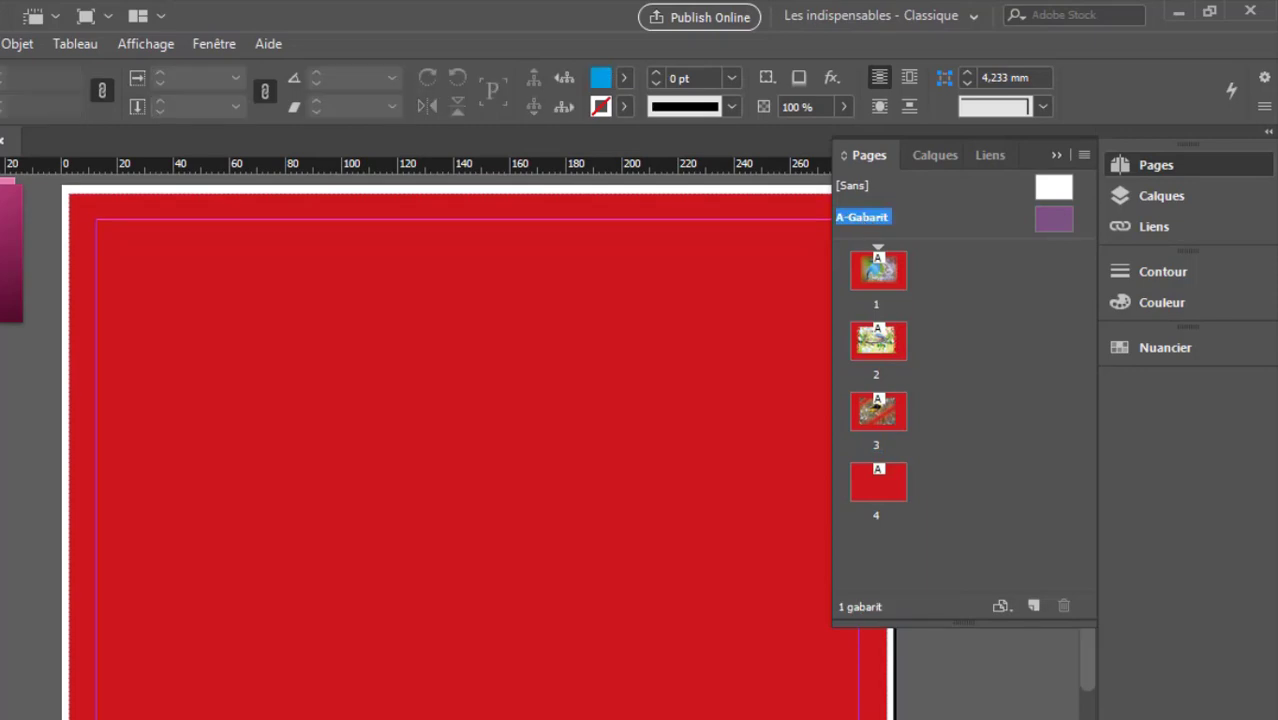
pyautogui.click(623, 77)
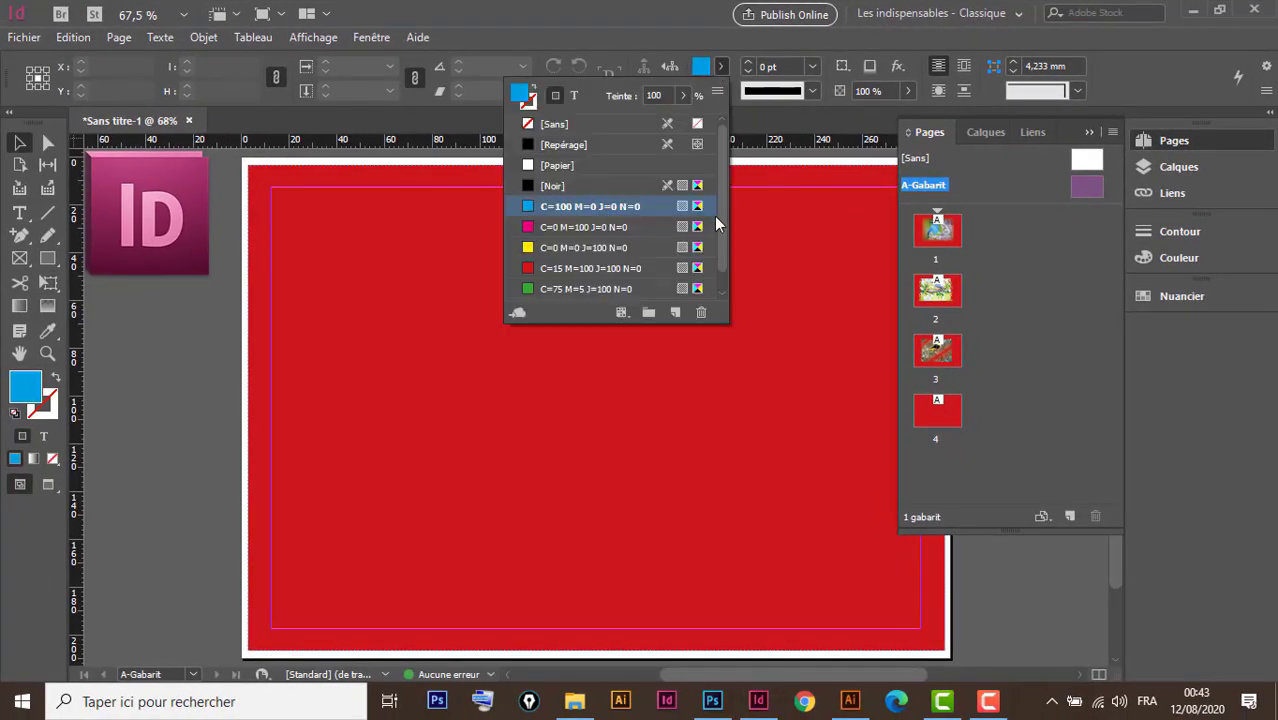
pyautogui.scroll(-1, 720, 240)
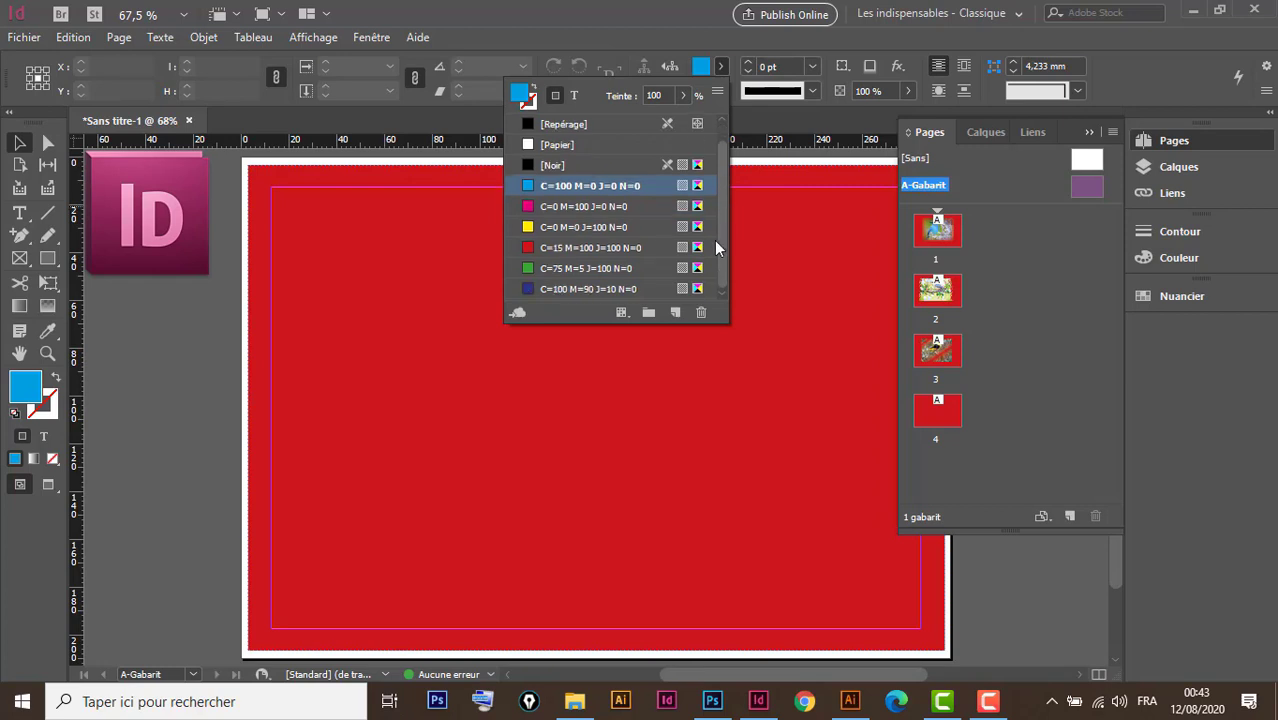
pyautogui.click(563, 289)
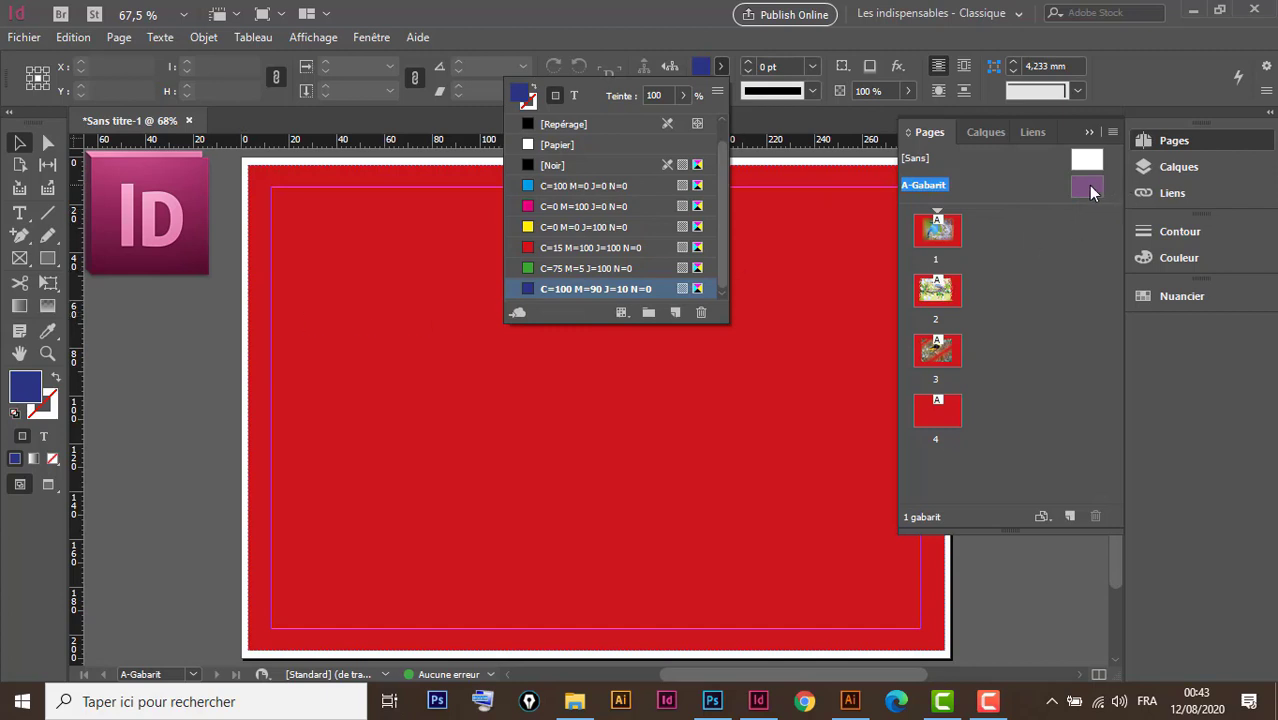
pyautogui.click(815, 296)
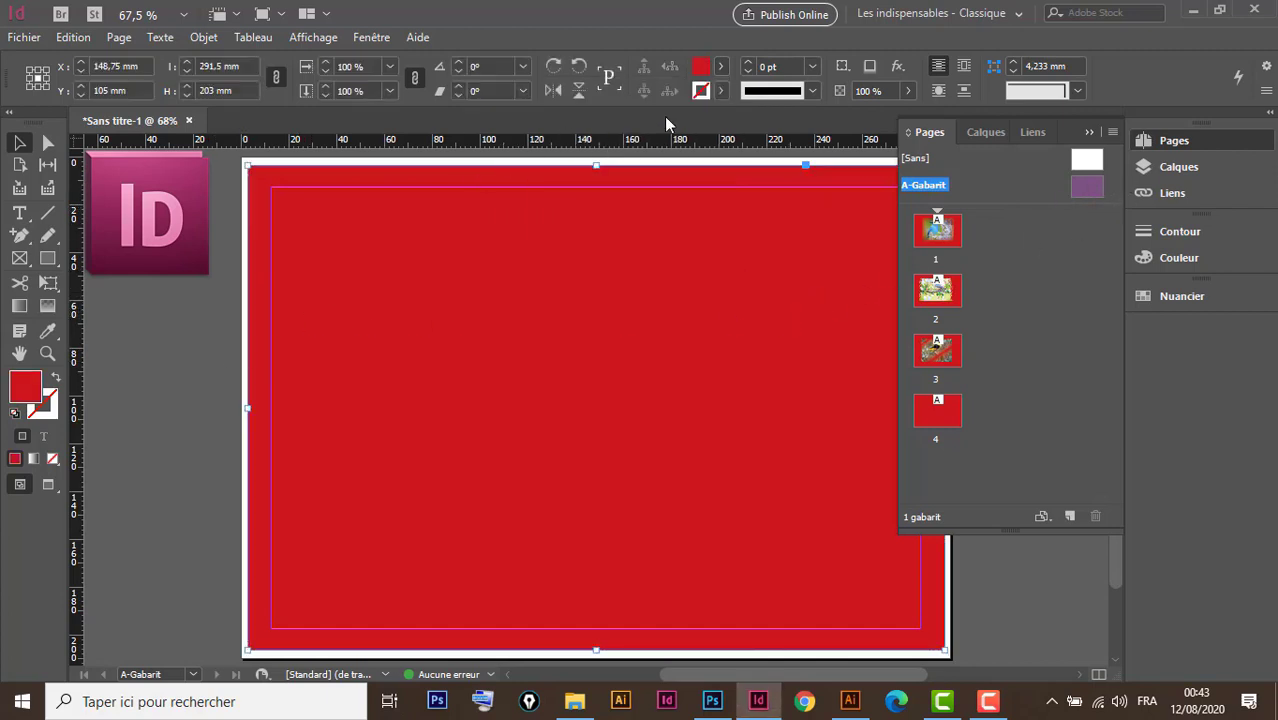
pyautogui.click(720, 66)
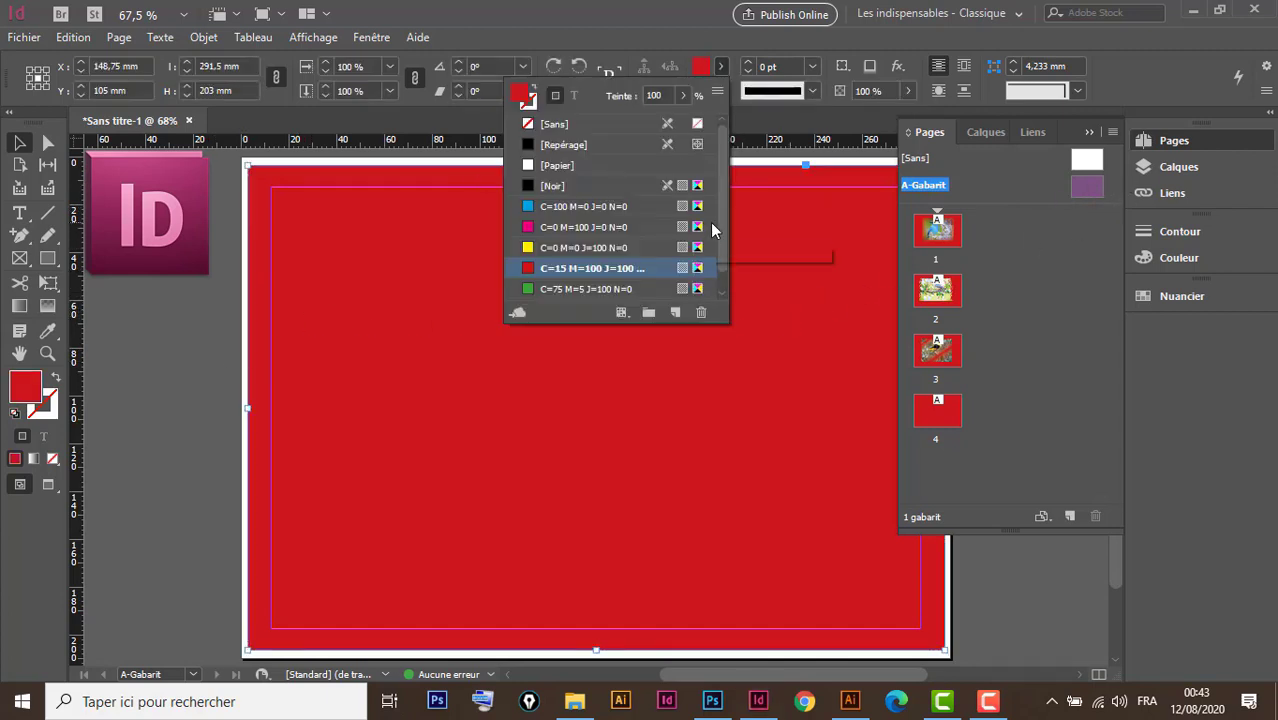
pyautogui.scroll(-1, 712, 285)
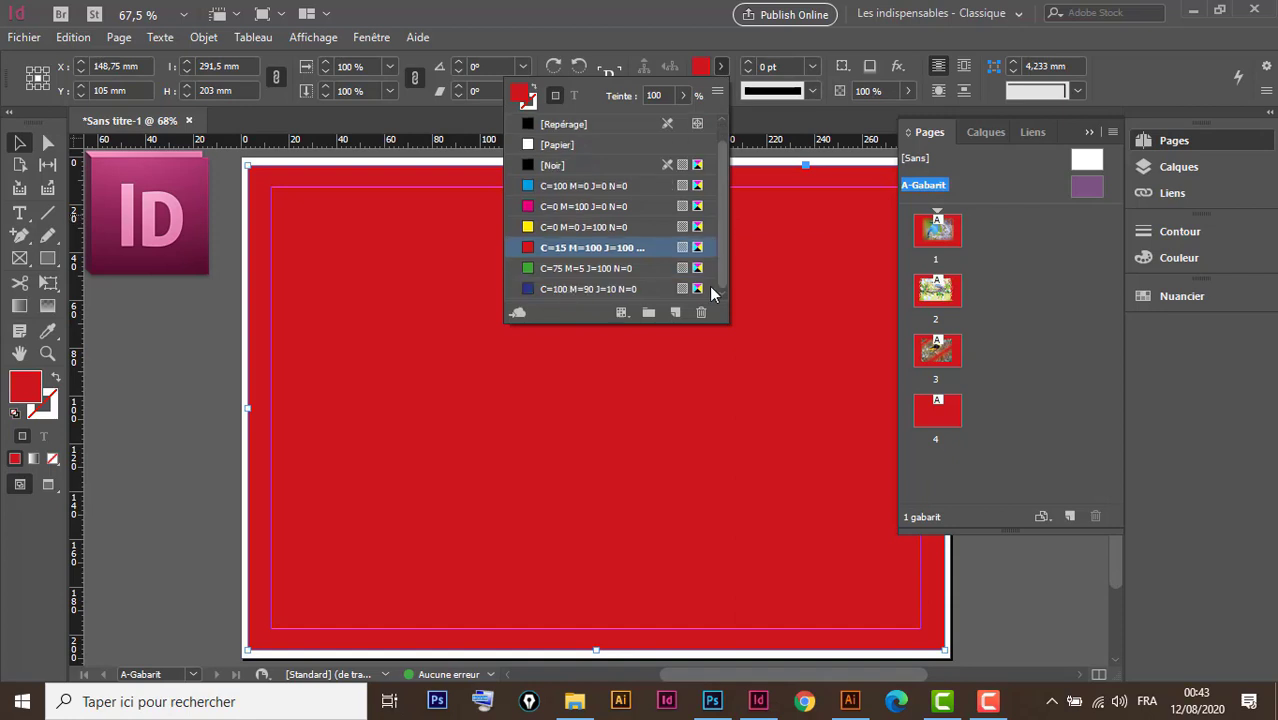
pyautogui.click(602, 288)
pyautogui.doubleClick(938, 352)
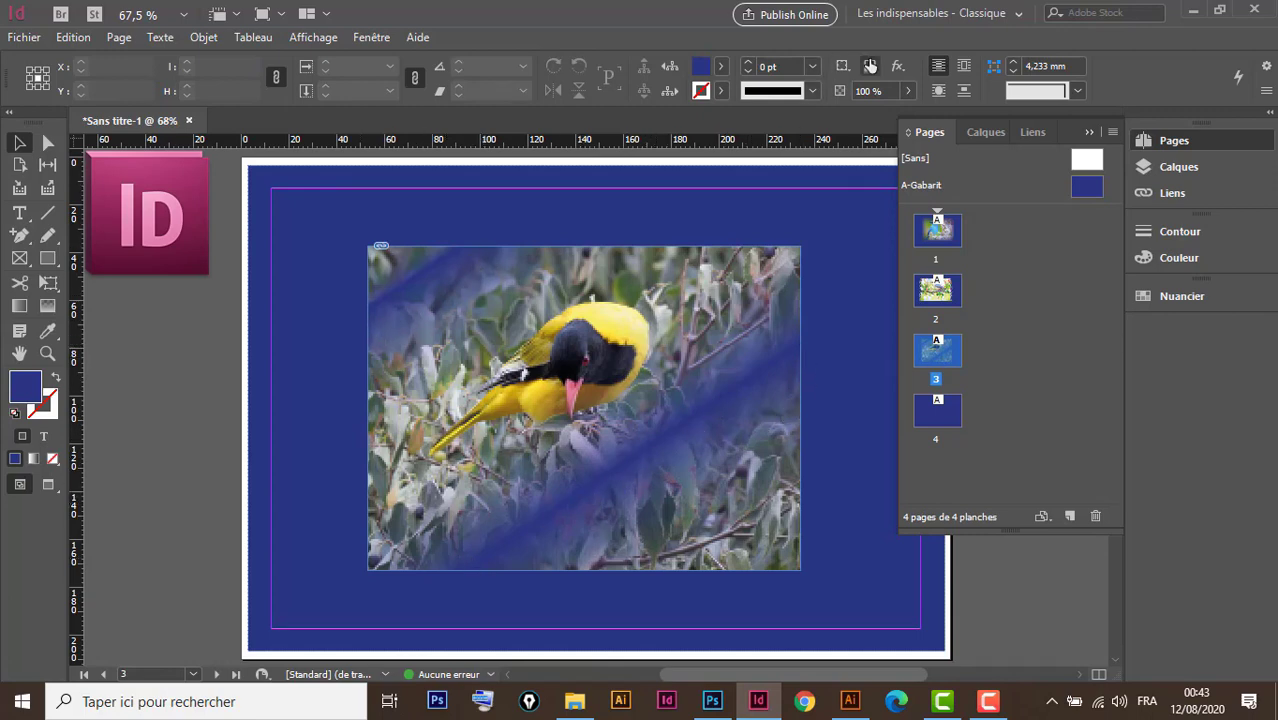
pyautogui.click(897, 66)
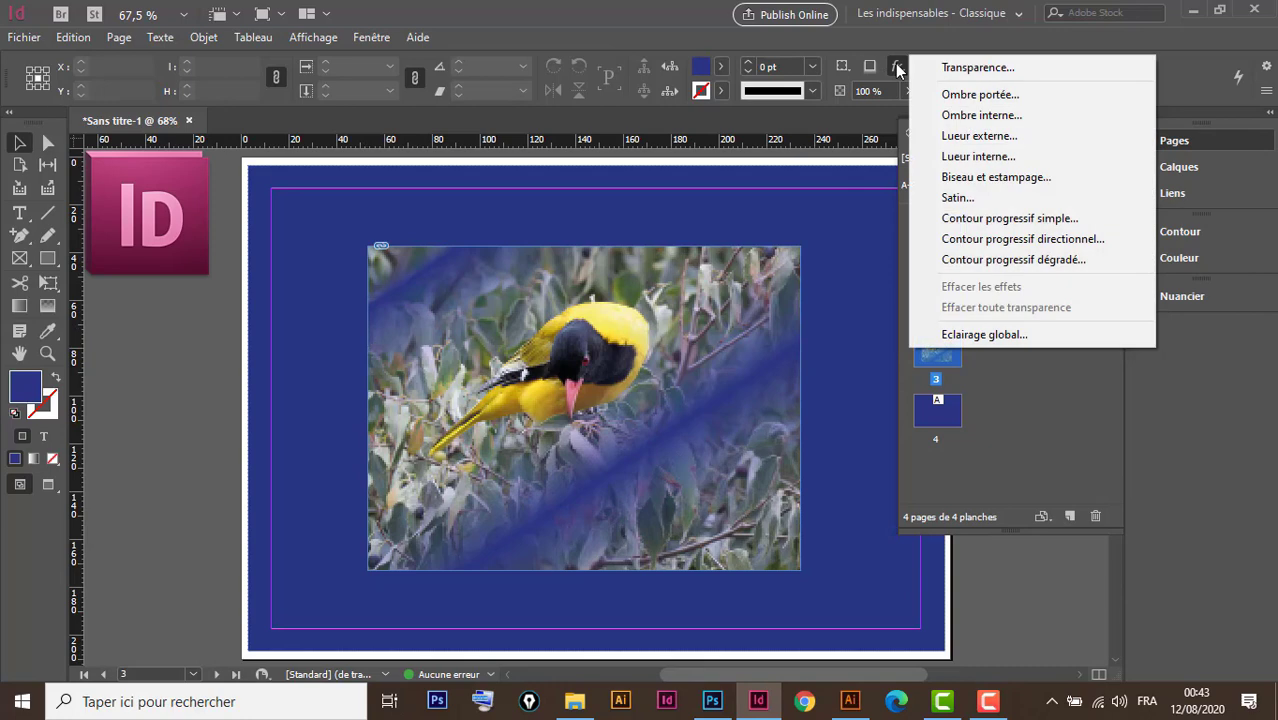
pyautogui.click(1035, 260)
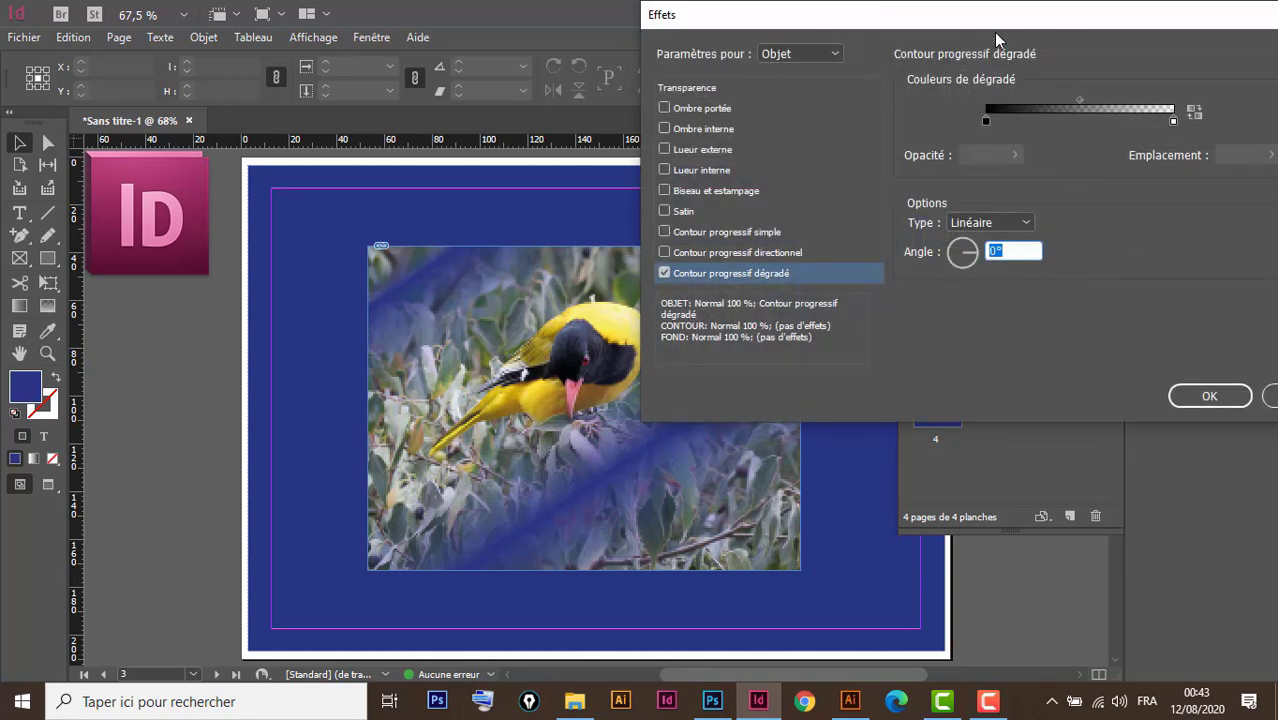
pyautogui.press('Return')
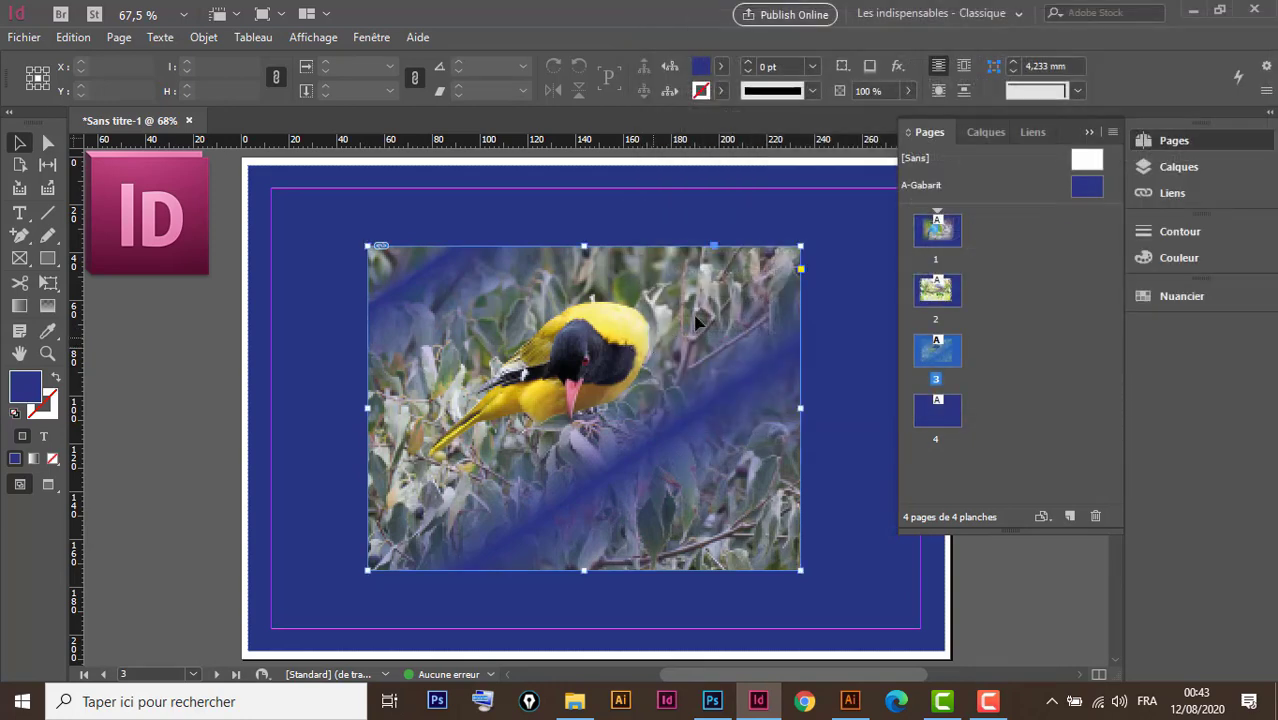
# Reopen the yellow bird photo's Contour progressif dégradé settings and remove the first transparent stop and the opaque stop after it
pyautogui.click(897, 66)
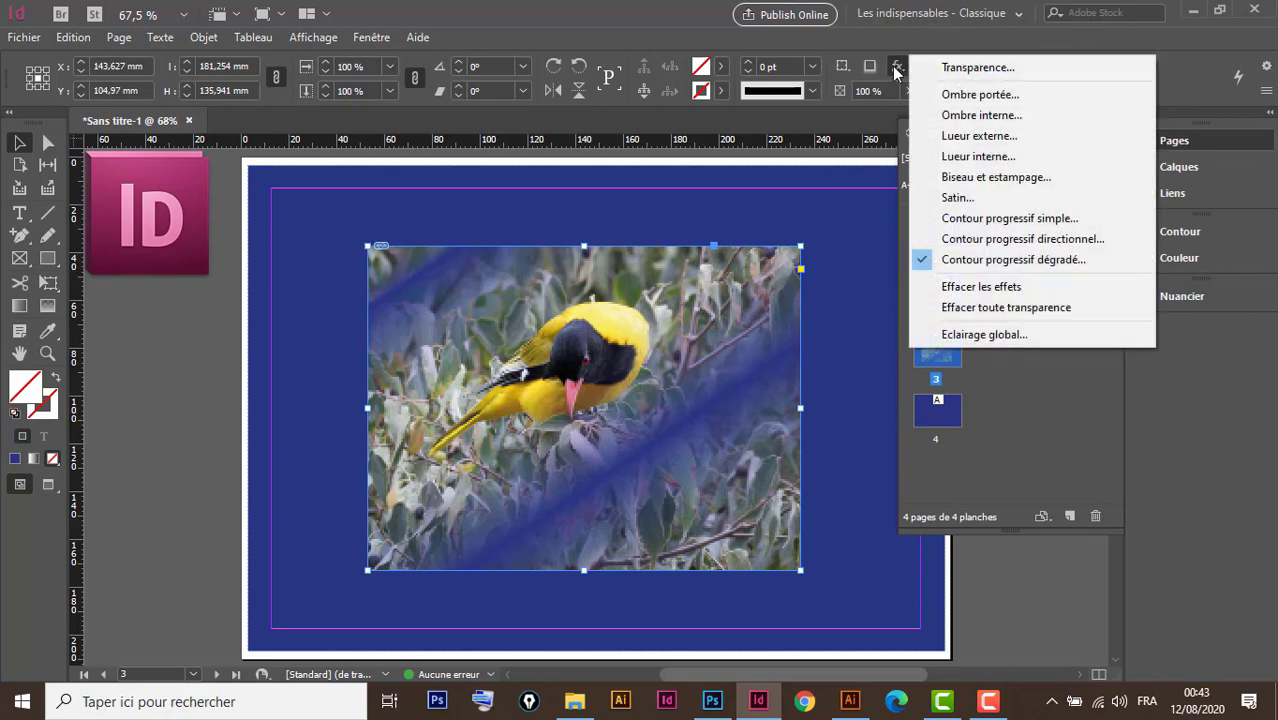
pyautogui.click(1028, 260)
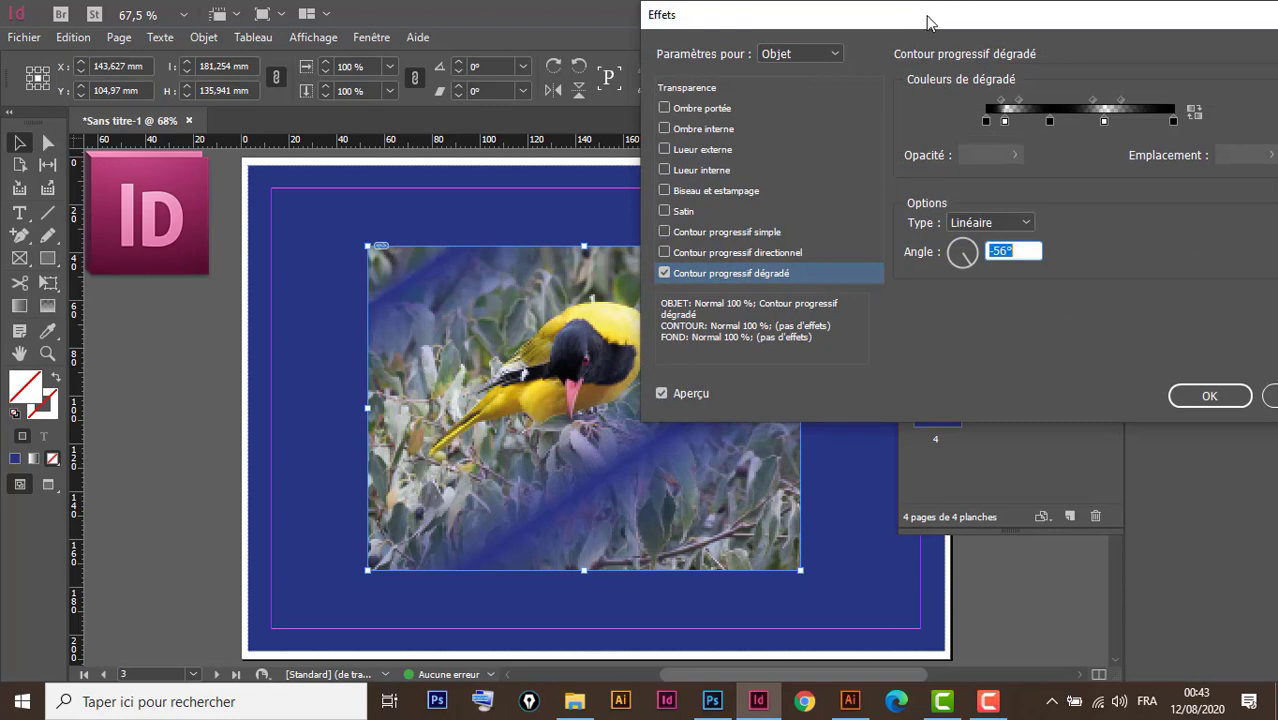
pyautogui.moveTo(905, 17); pyautogui.dragTo(1053, 64)
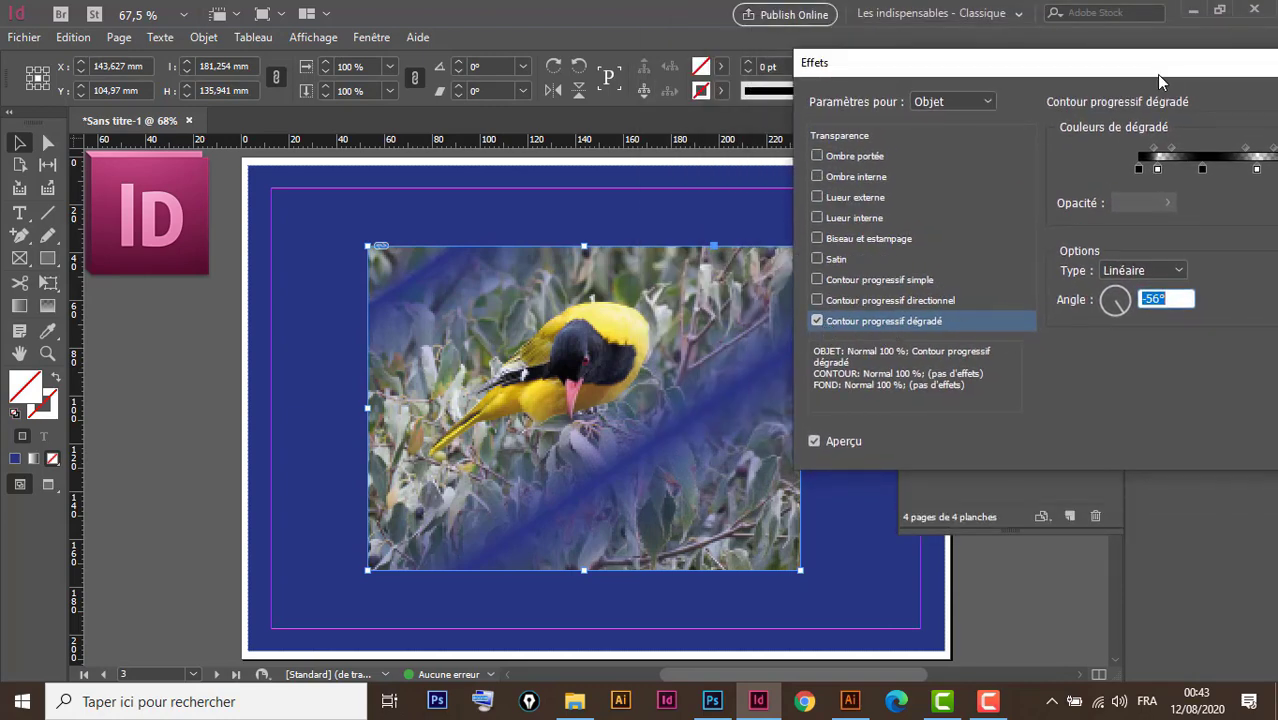
pyautogui.moveTo(1153, 71); pyautogui.dragTo(1068, 51)
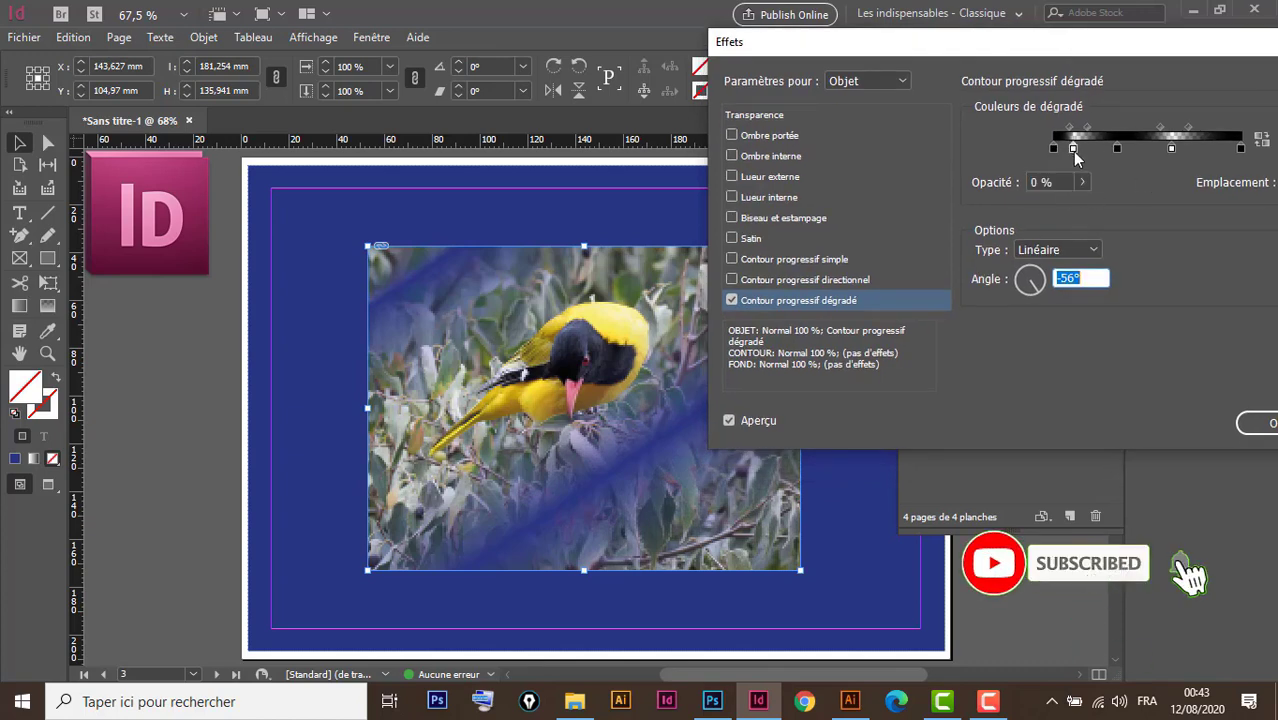
pyautogui.moveTo(1072, 148); pyautogui.dragTo(1072, 249)
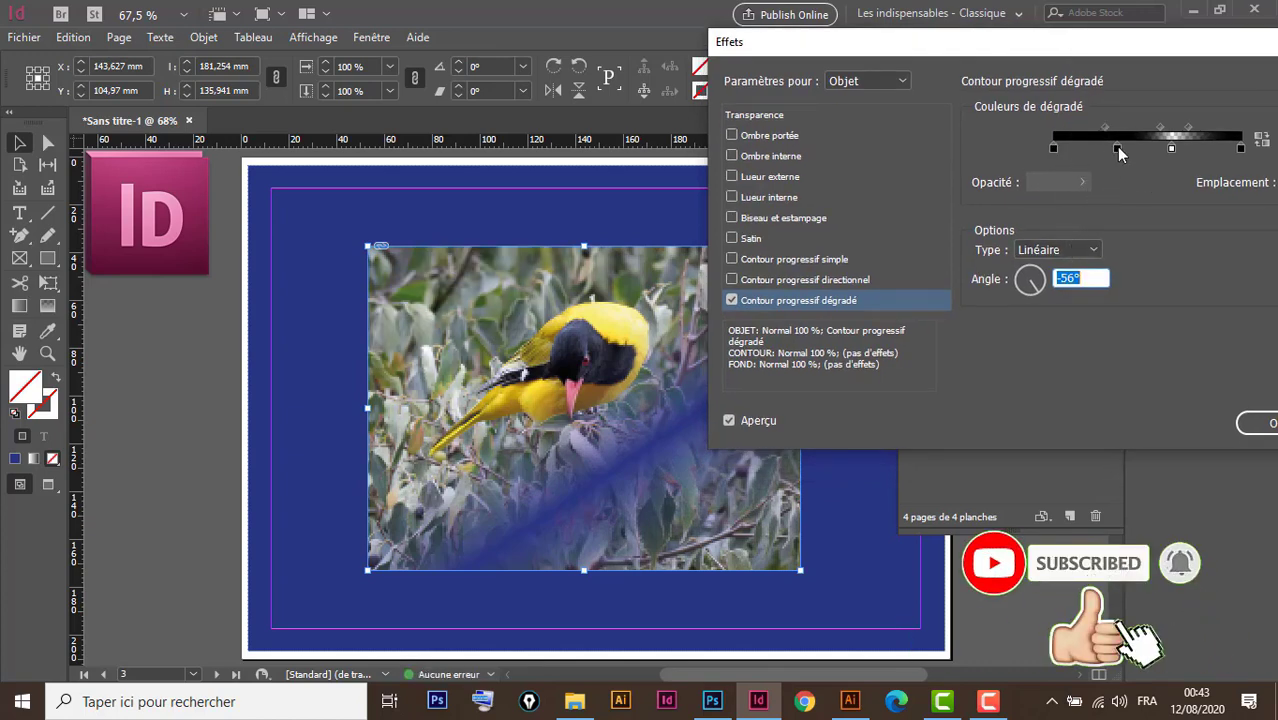
pyautogui.moveTo(1116, 148); pyautogui.dragTo(1147, 224)
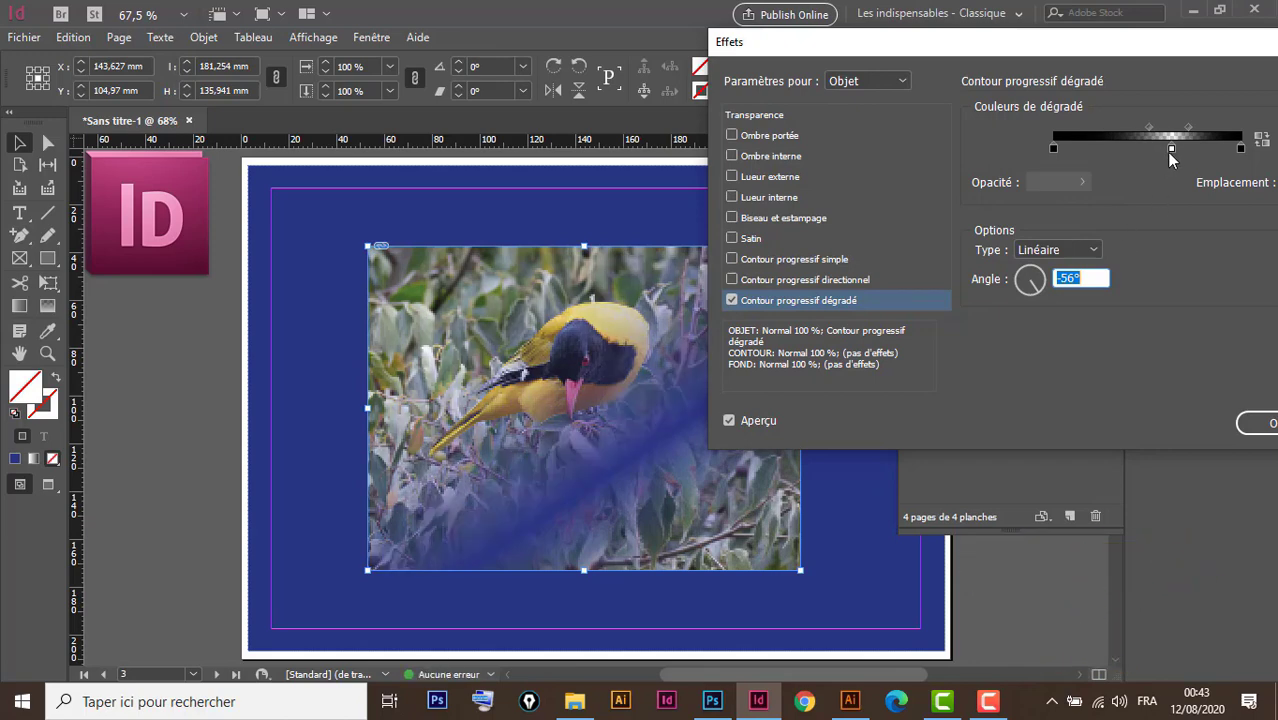
# Remove the opaque end stop and move the remaining transparent stop to 100 %
pyautogui.moveTo(1172, 149); pyautogui.dragTo(1206, 152)
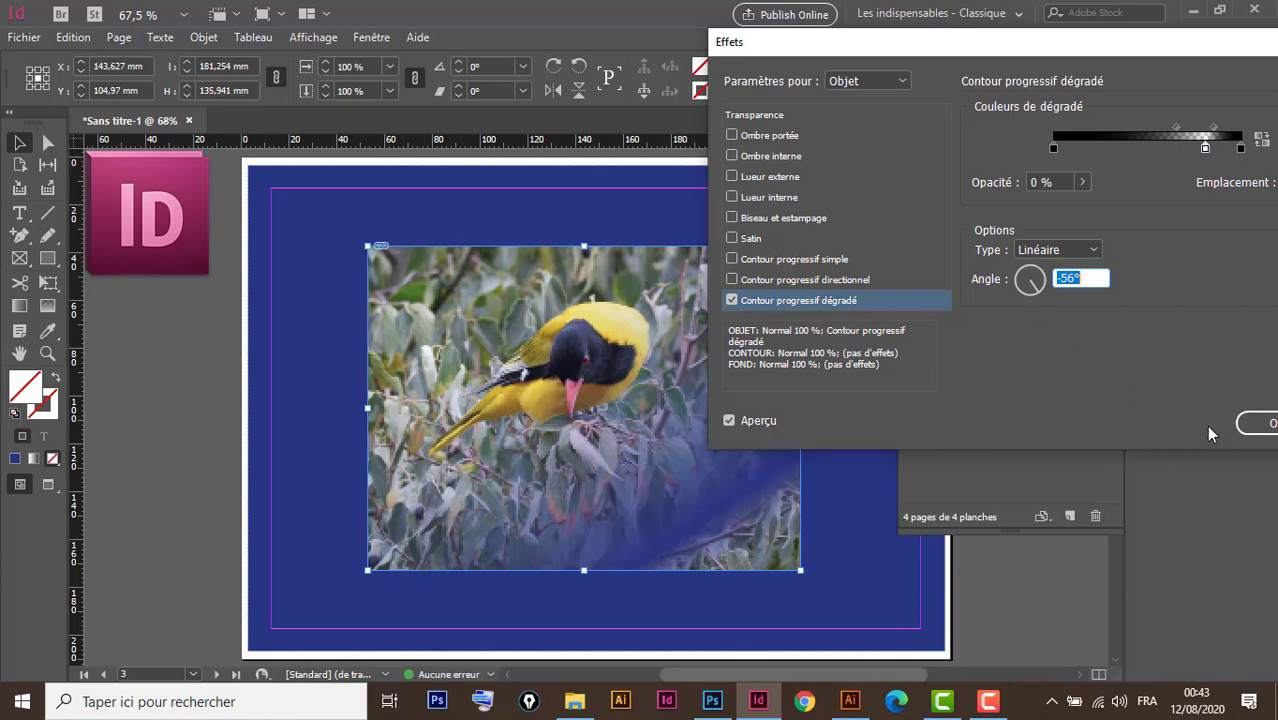
pyautogui.moveTo(1172, 50); pyautogui.dragTo(1094, 47)
pyautogui.moveTo(1162, 147); pyautogui.dragTo(1152, 210)
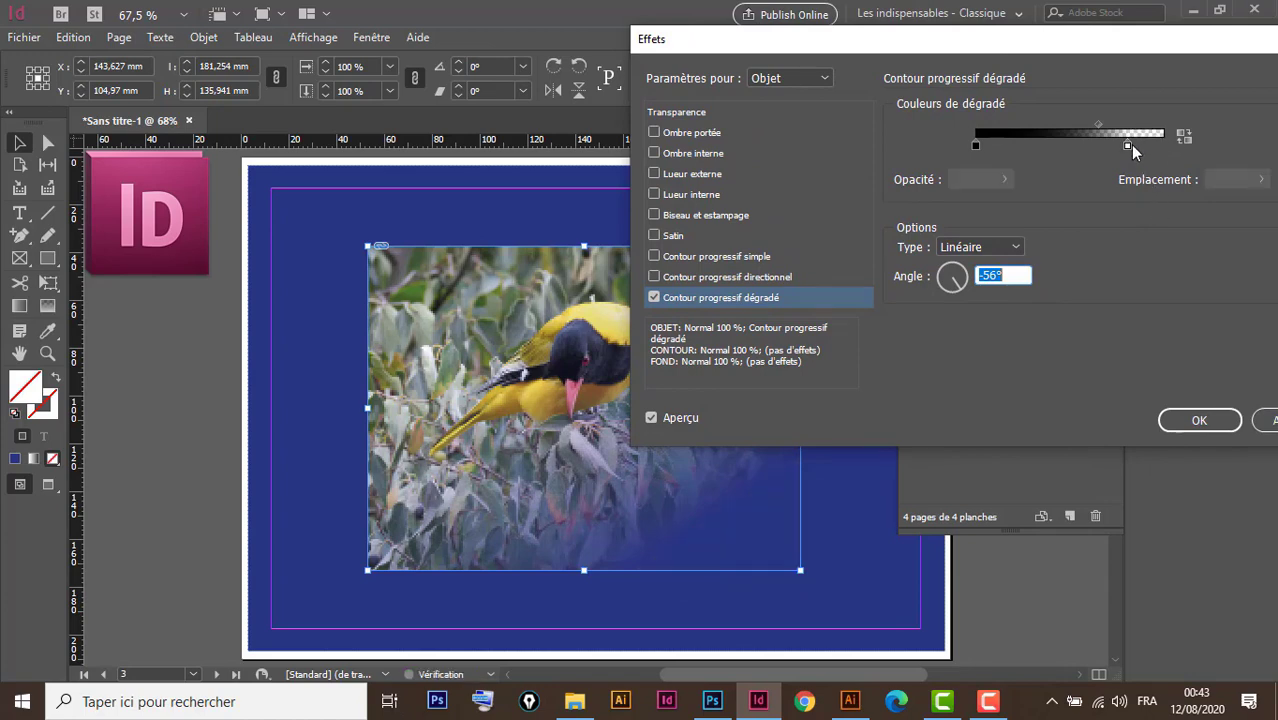
pyautogui.moveTo(1128, 147); pyautogui.dragTo(1166, 148)
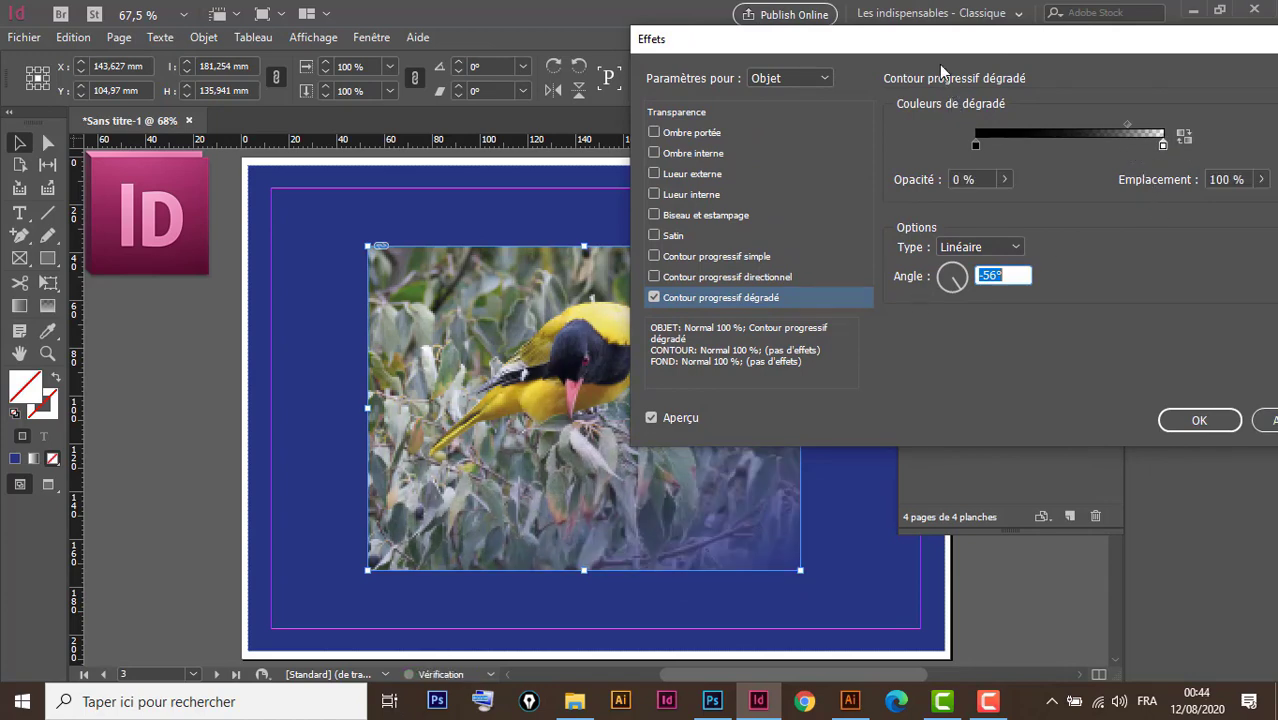
# Move the gradient's midpoint to about 68.5 % and apply the effect to the photo
pyautogui.moveTo(943, 49); pyautogui.dragTo(979, 55)
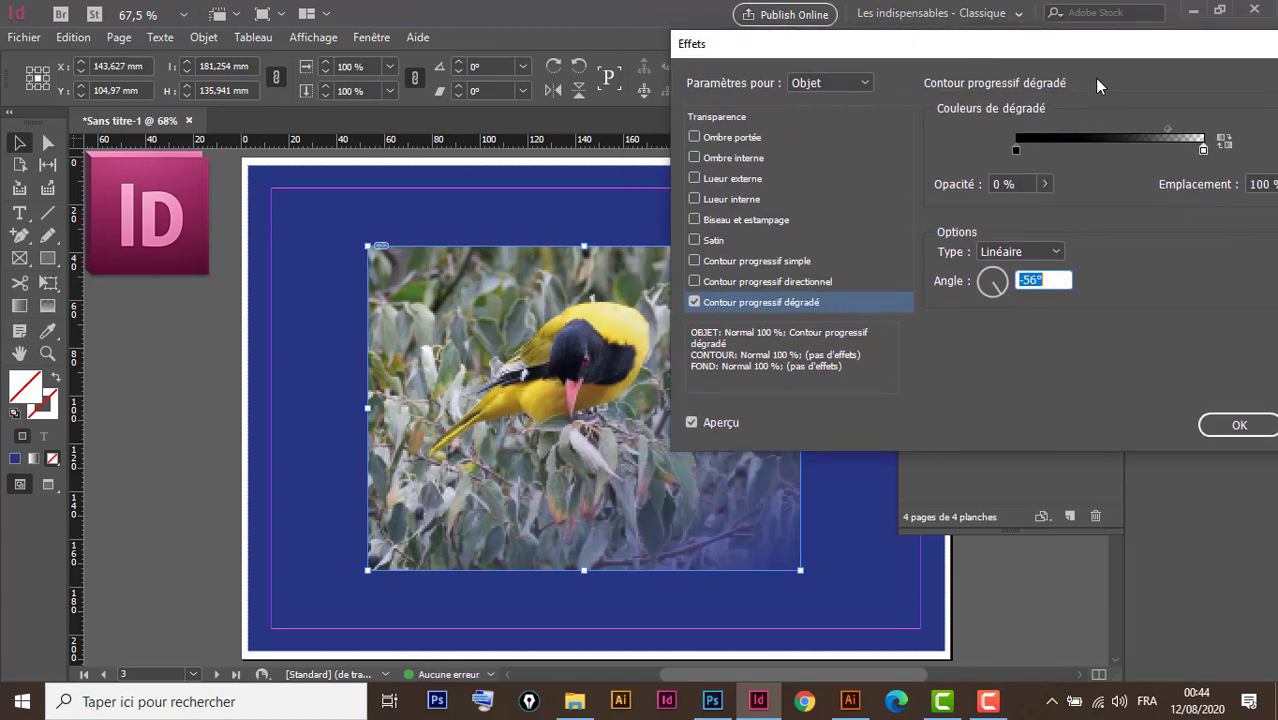
pyautogui.moveTo(1164, 128); pyautogui.dragTo(1107, 130)
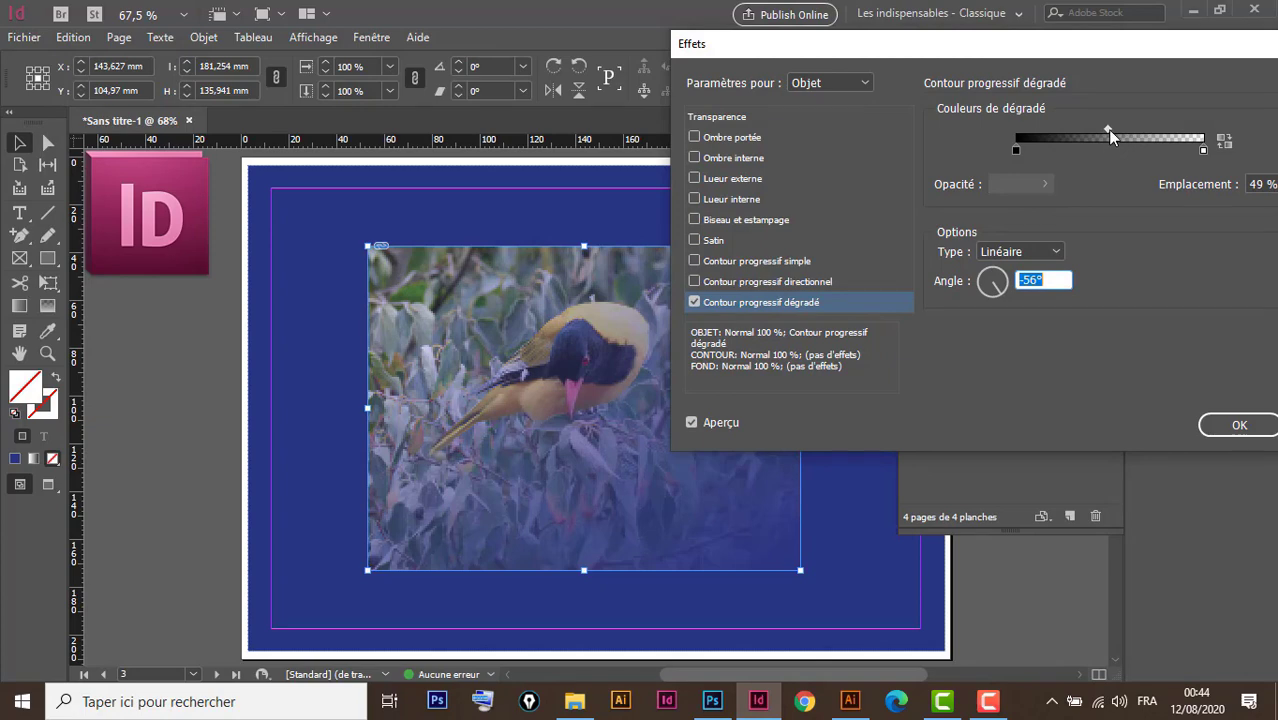
pyautogui.moveTo(1107, 129); pyautogui.dragTo(1144, 130)
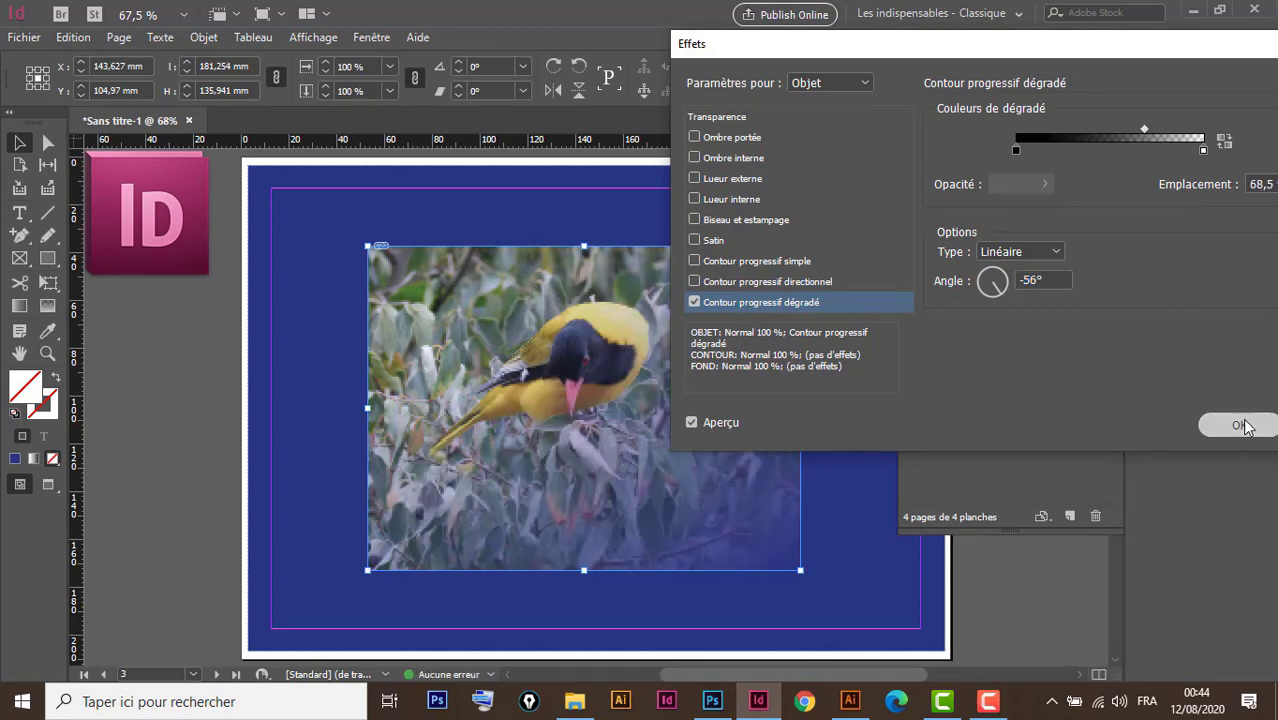
pyautogui.click(1240, 425)
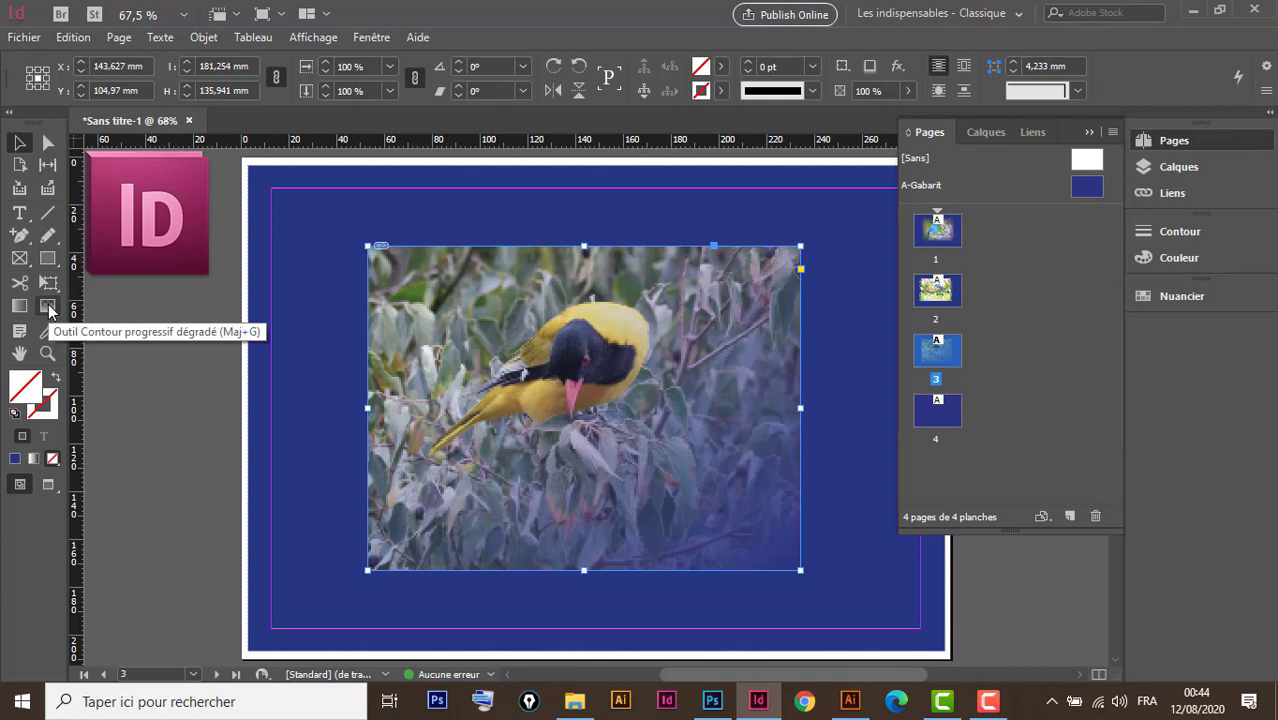
# Redraw the yellow bird photo's feather with the Contour progressif dégradé tool, trying several diagonal directions and finishing with a horizontal fade towards its left edge
pyautogui.click(47, 306)
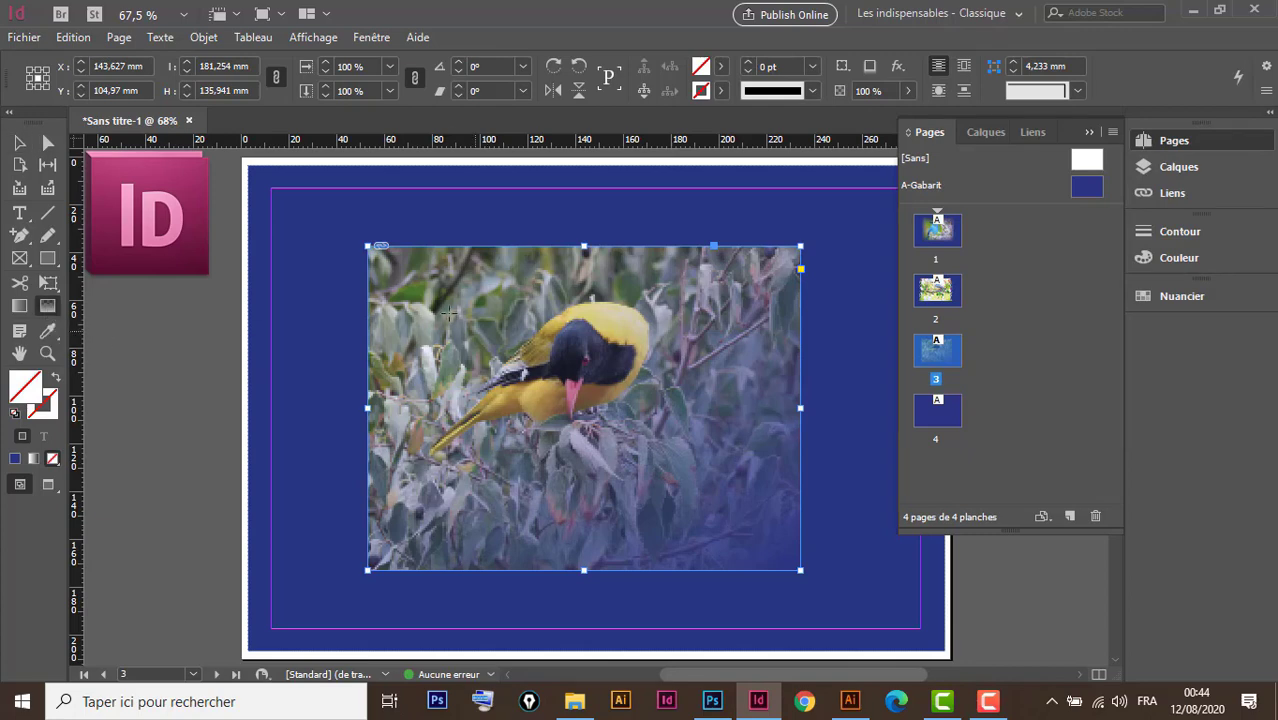
pyautogui.moveTo(527, 375); pyautogui.dragTo(718, 561)
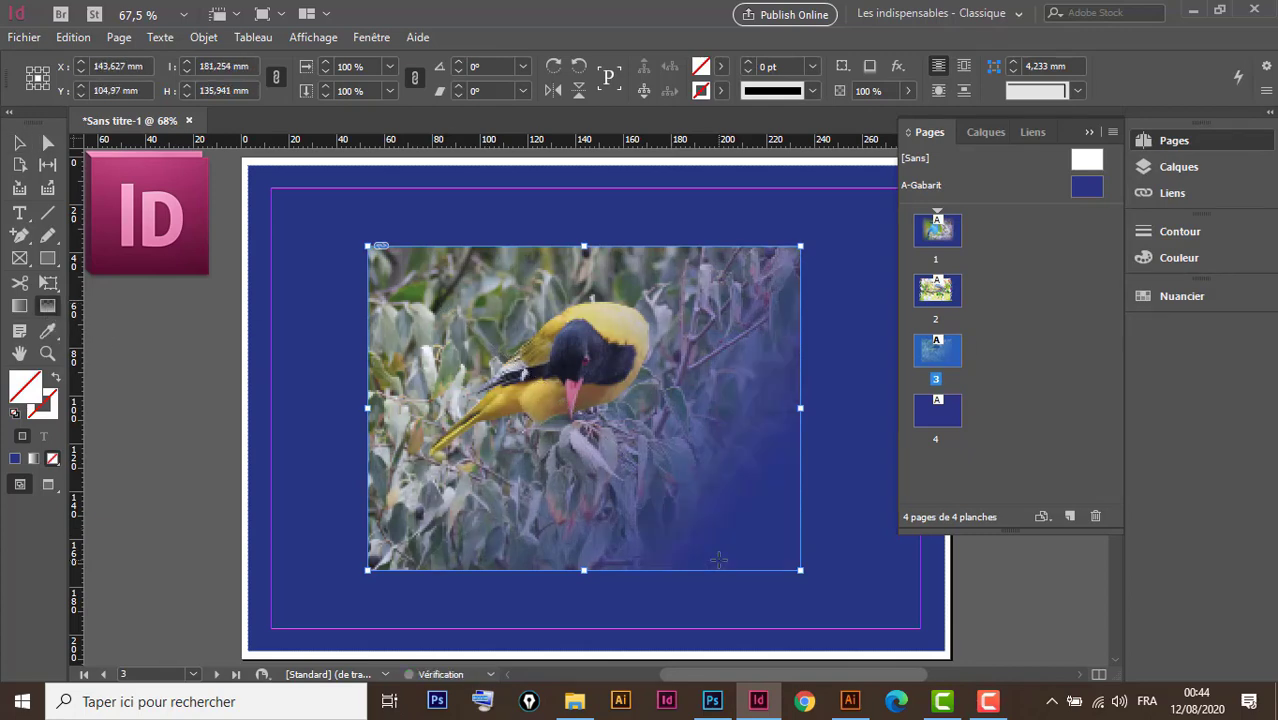
pyautogui.moveTo(520, 370); pyautogui.dragTo(860, 615)
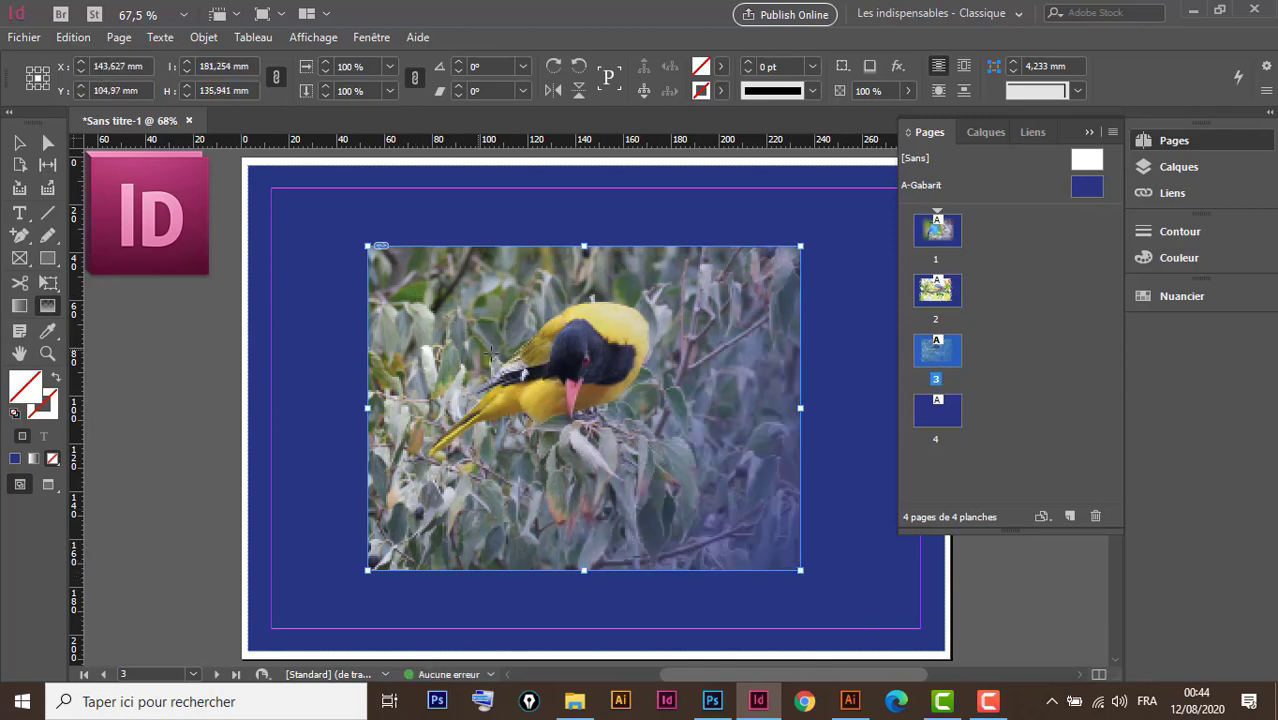
pyautogui.moveTo(482, 340); pyautogui.dragTo(636, 466)
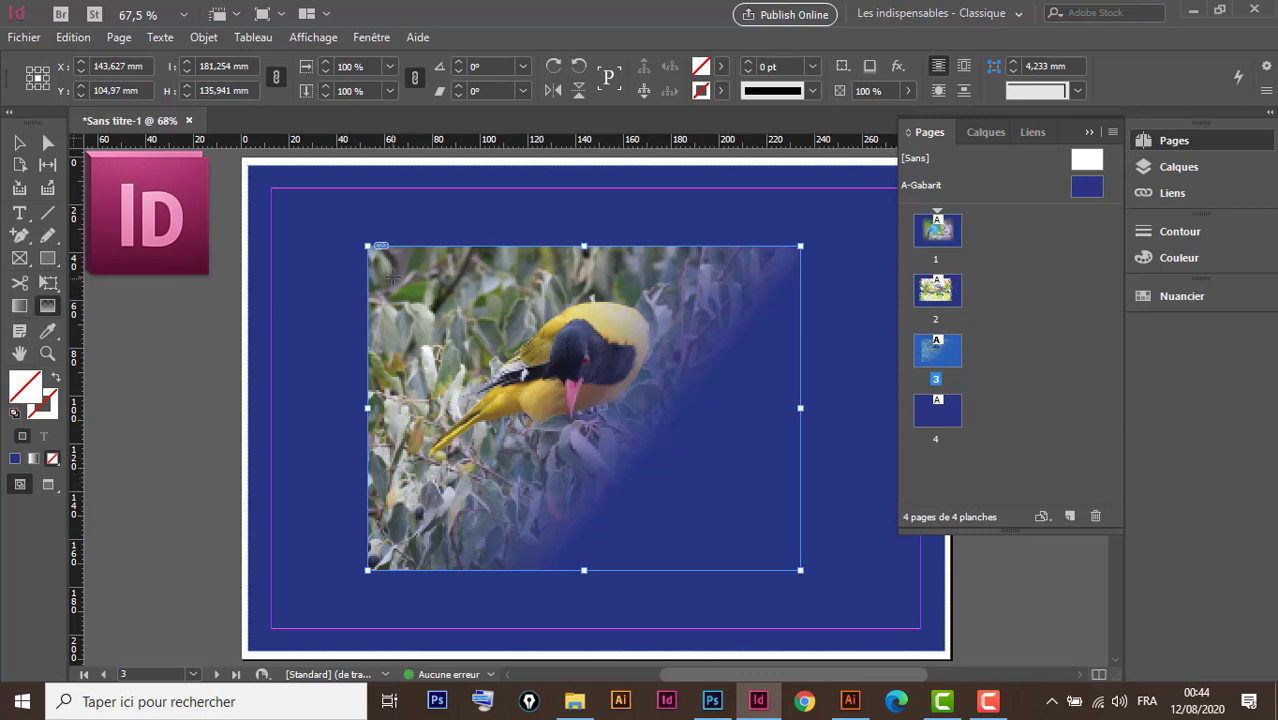
pyautogui.moveTo(395, 268); pyautogui.dragTo(814, 572)
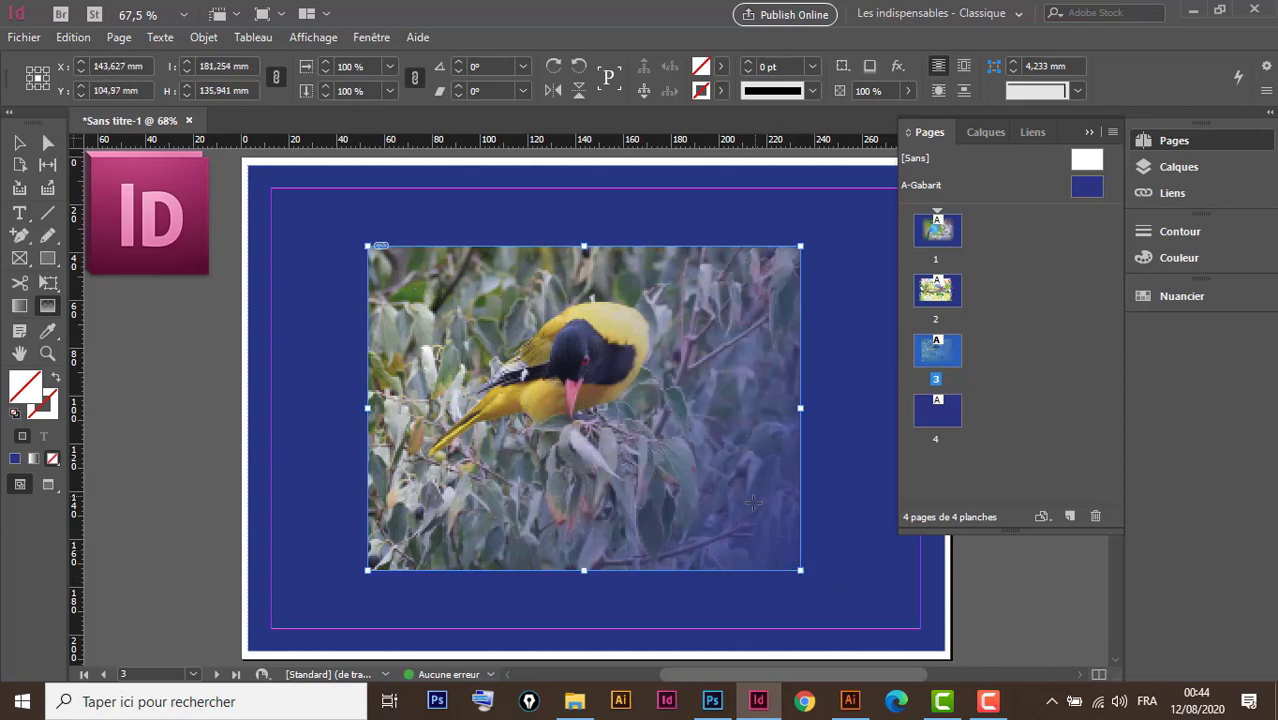
pyautogui.moveTo(555, 442); pyautogui.dragTo(388, 434)
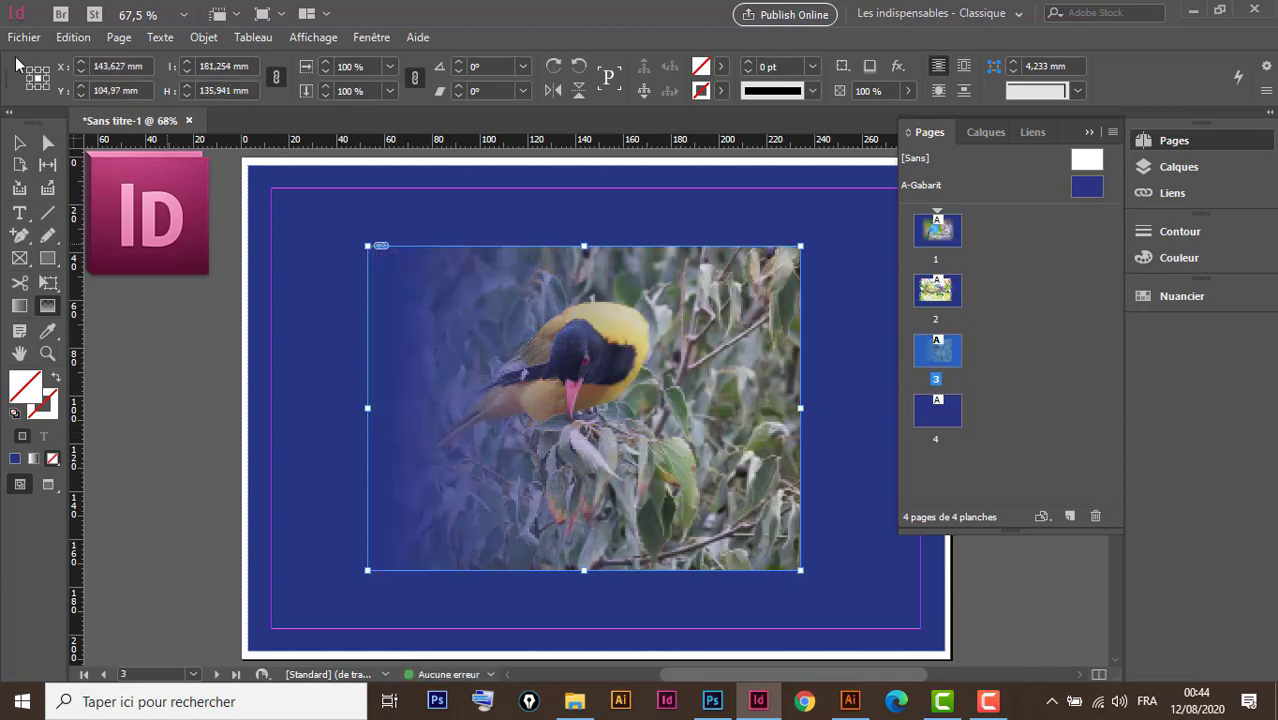
pyautogui.click(19, 143)
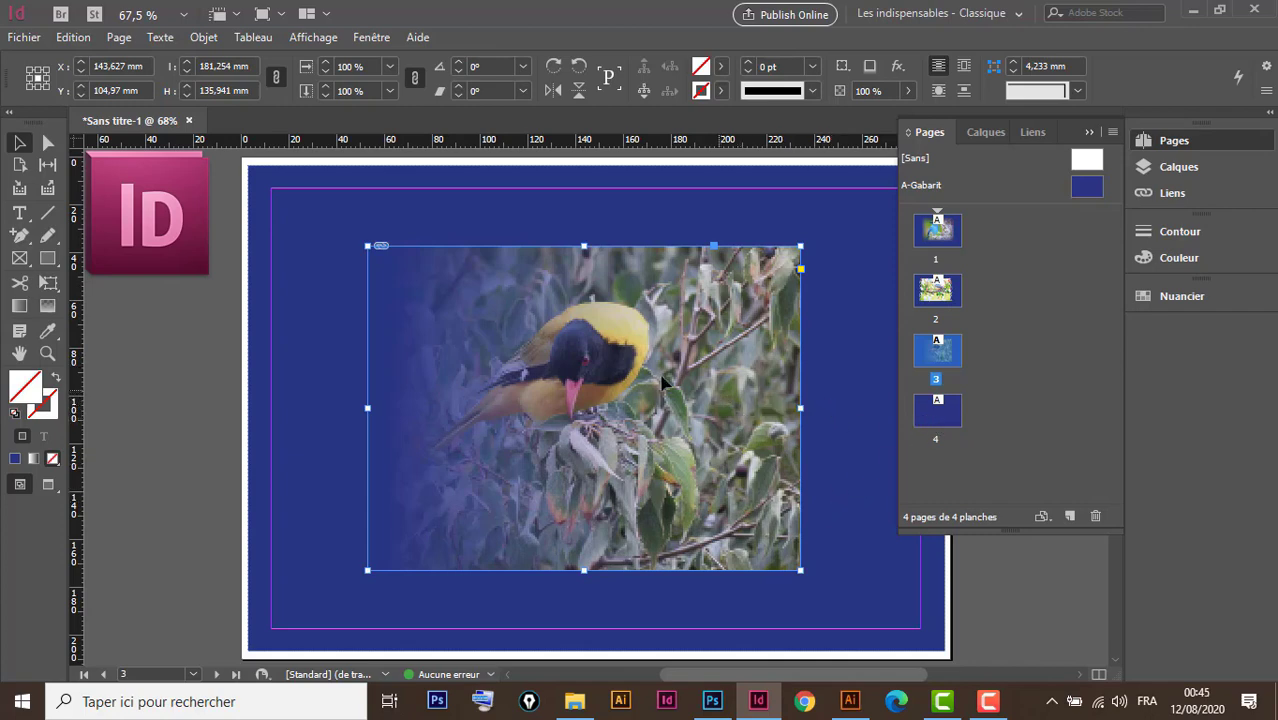
# On page 4, import the "oiseau 1" photo about 116 mm wide and move it near the left margin, roughly halfway down the page
pyautogui.doubleClick(938, 418)
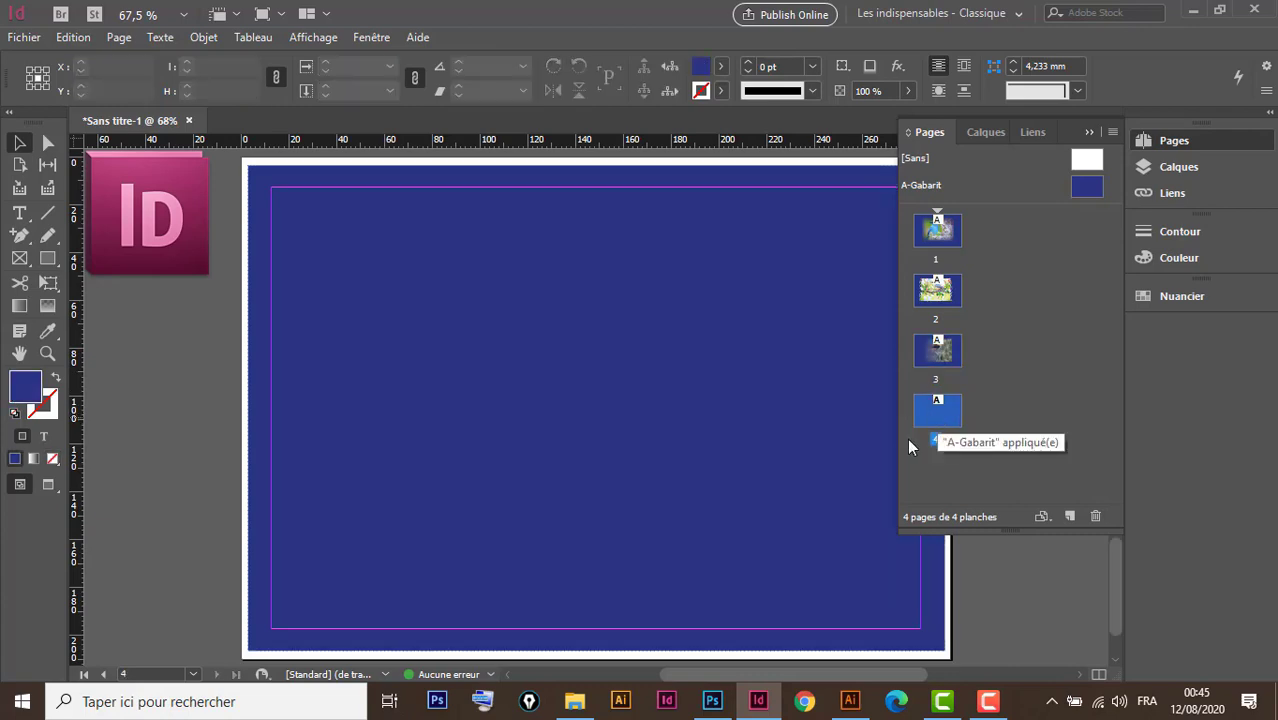
pyautogui.click(22, 37)
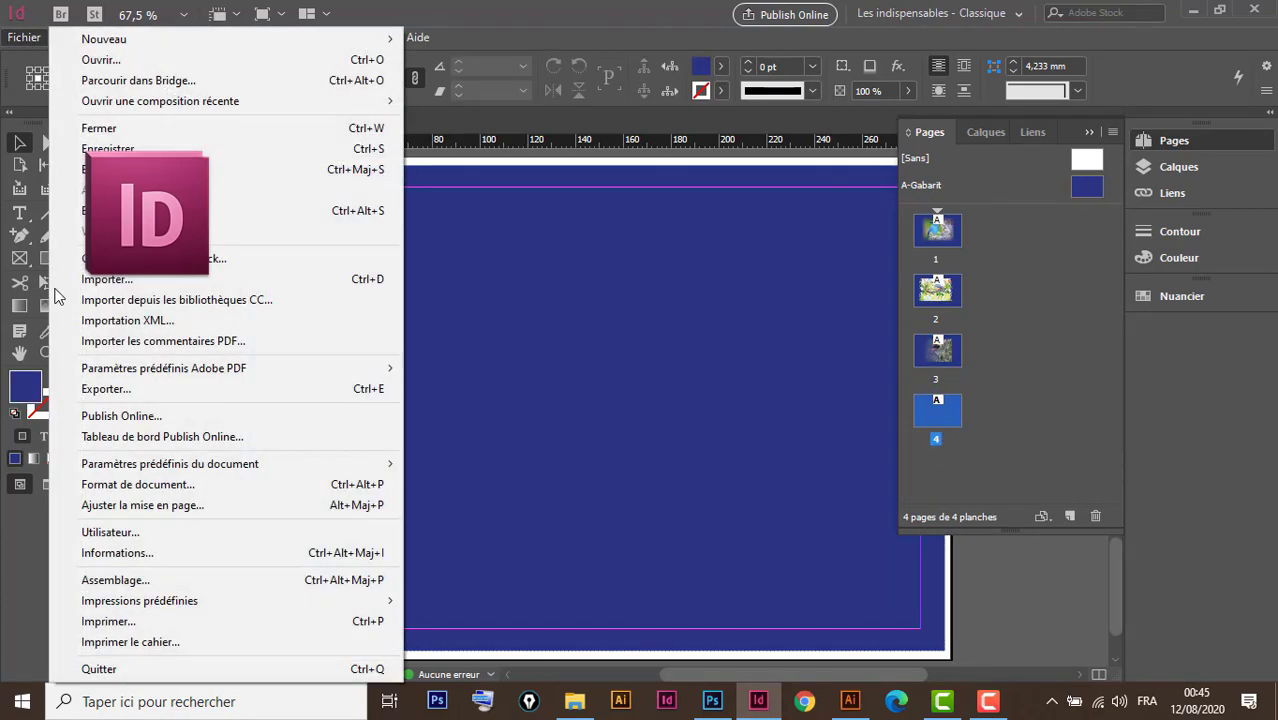
pyautogui.click(133, 279)
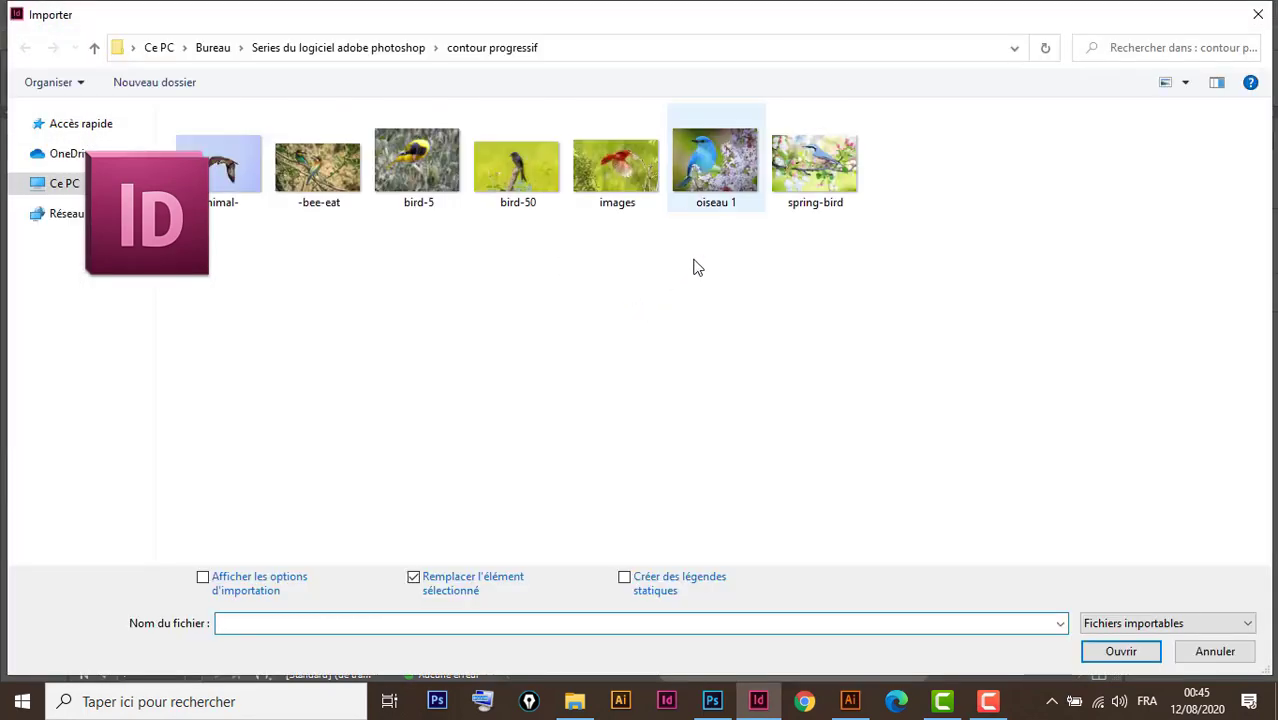
pyautogui.click(820, 172)
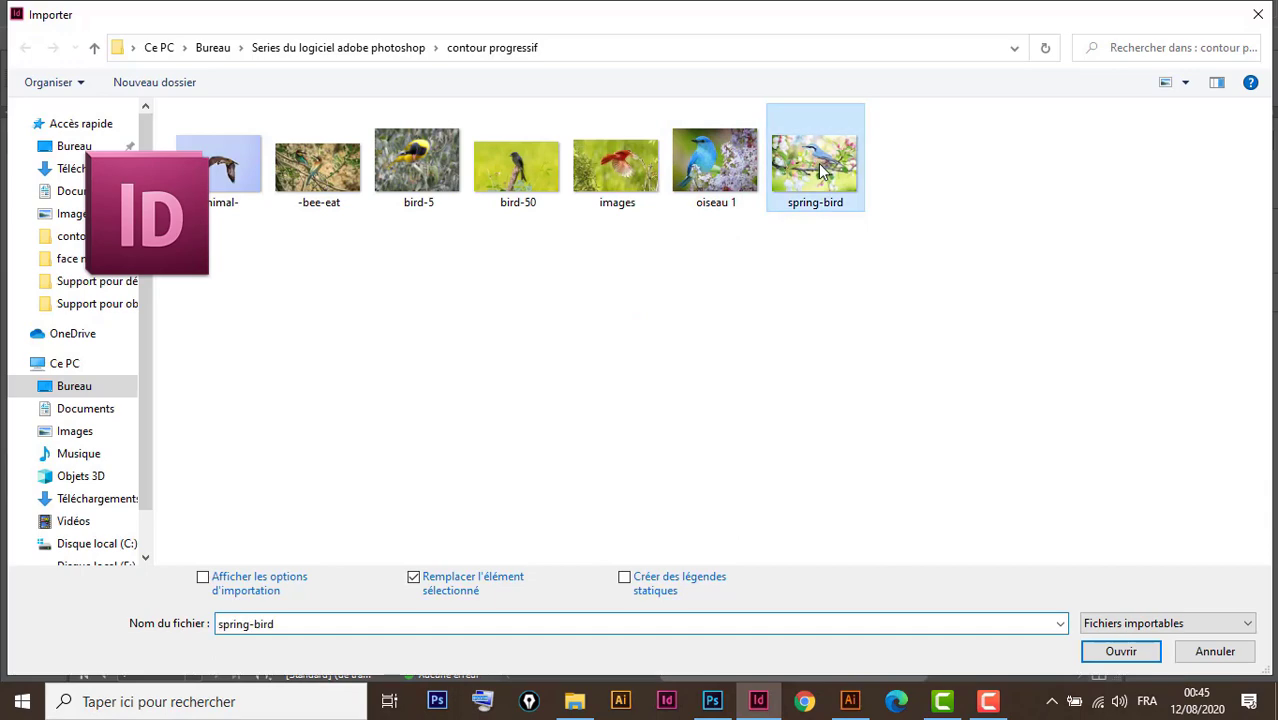
pyautogui.click(708, 176)
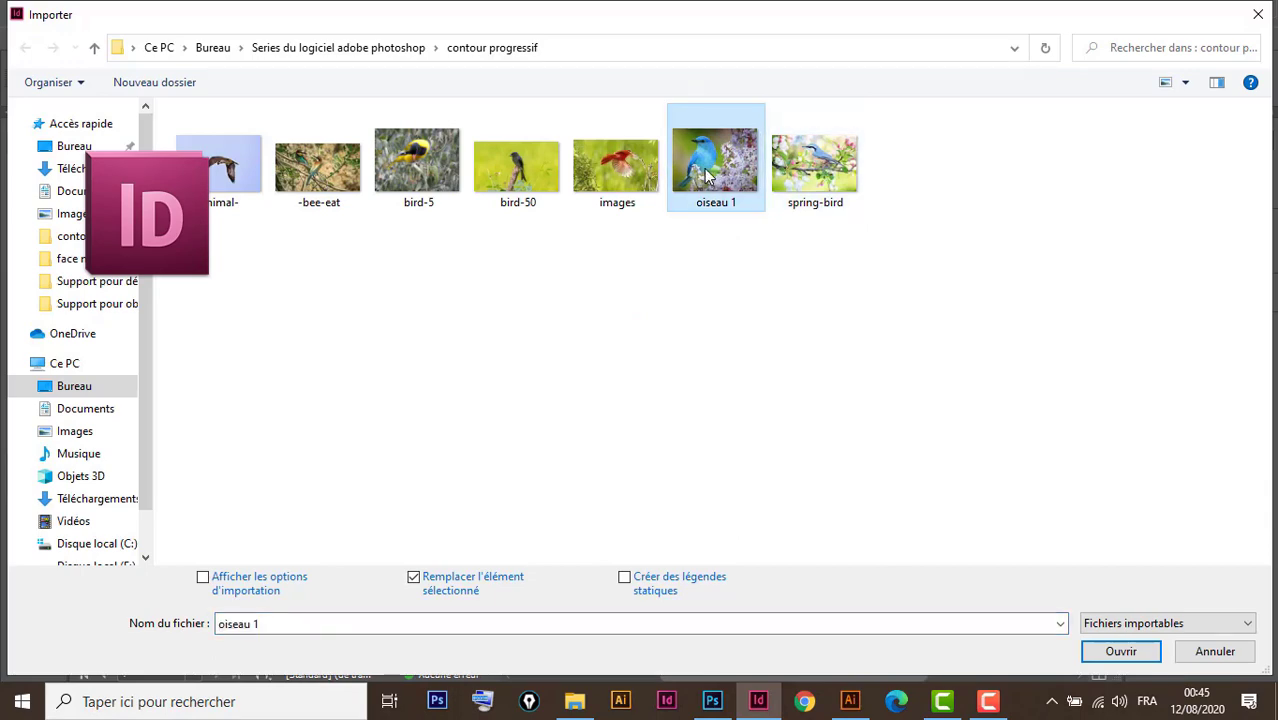
pyautogui.click(1122, 655)
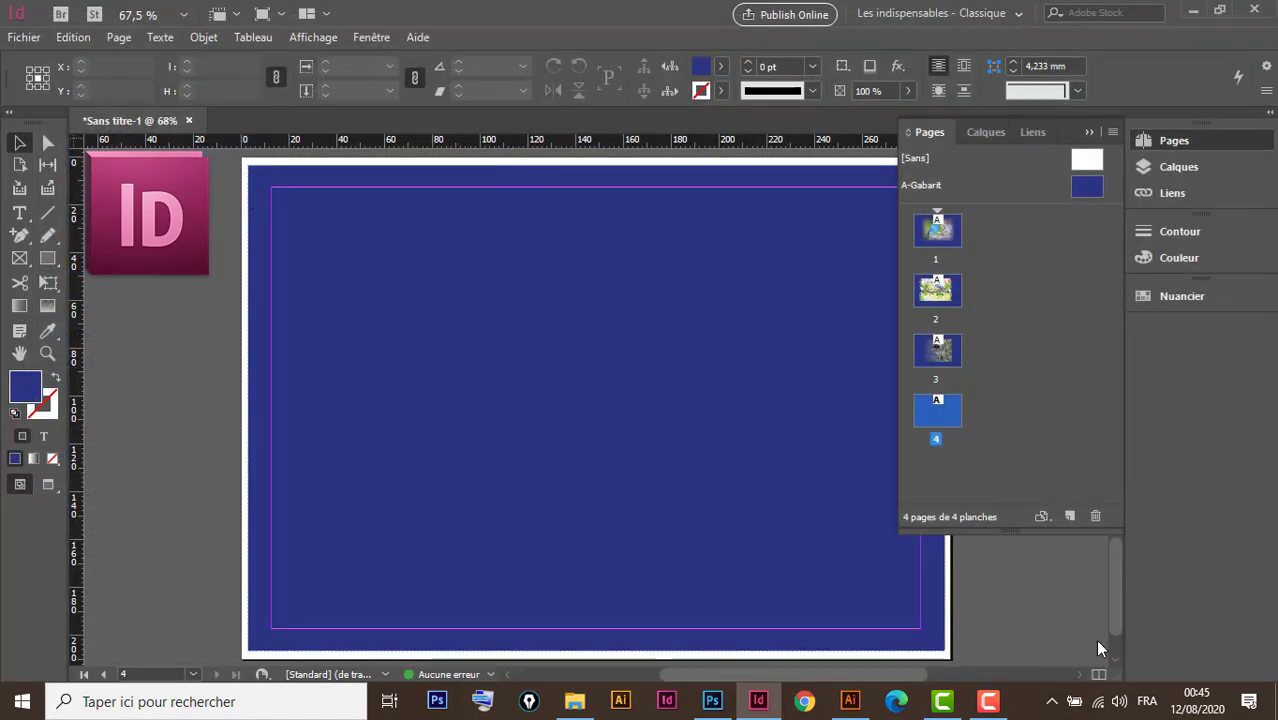
pyautogui.moveTo(327, 249); pyautogui.dragTo(515, 453)
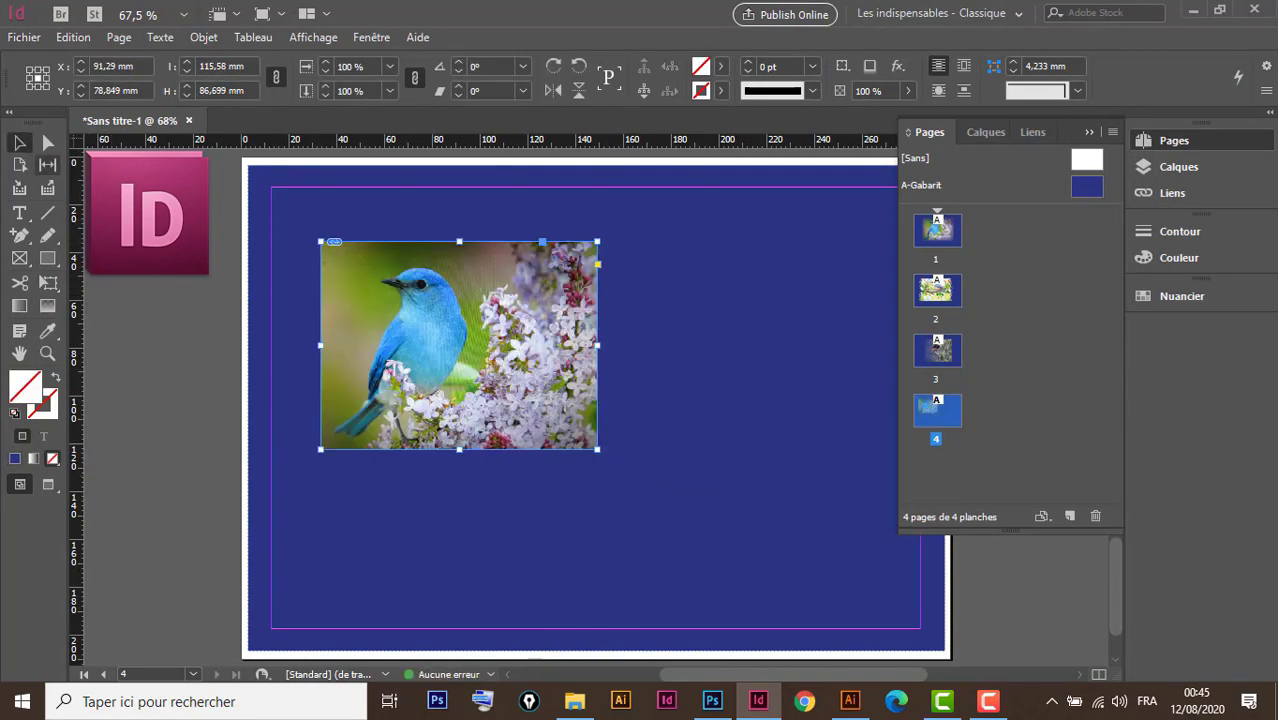
pyautogui.moveTo(524, 308); pyautogui.dragTo(487, 366)
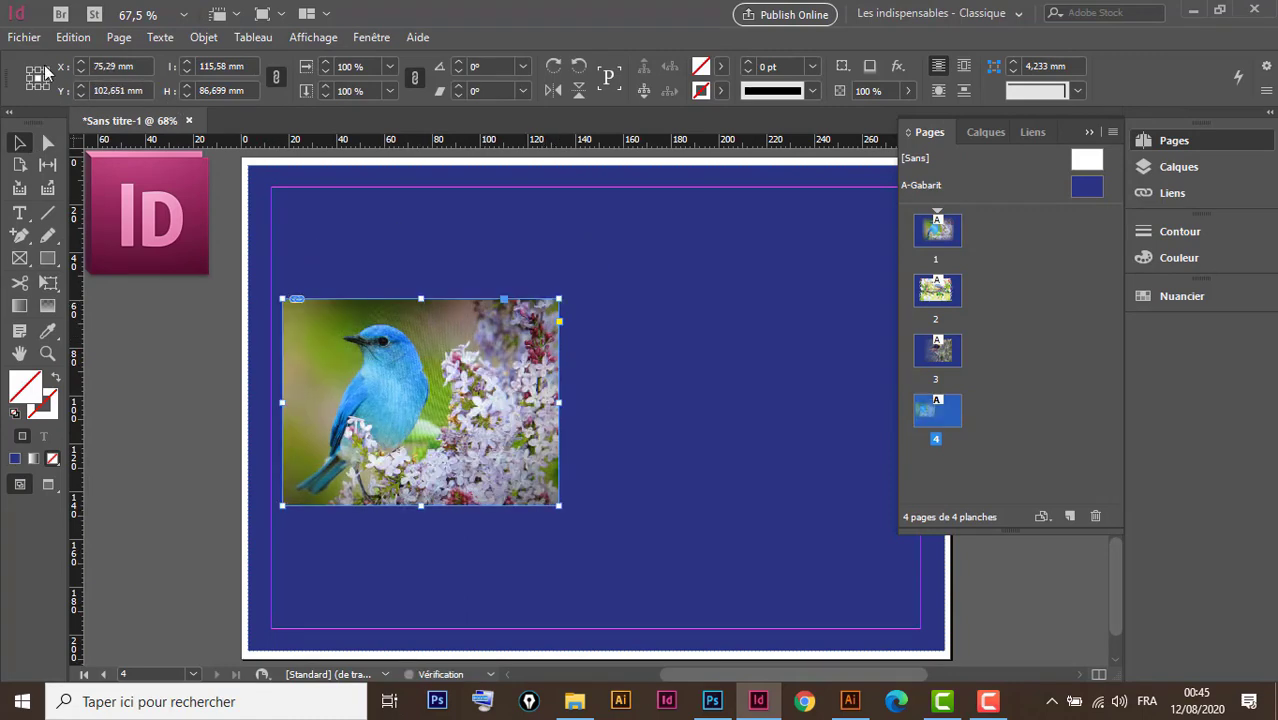
# Import the "spring-bird" photo as a separate frame about 130 mm wide, overlapping the right part of the blue bird photo
pyautogui.click(24, 37)
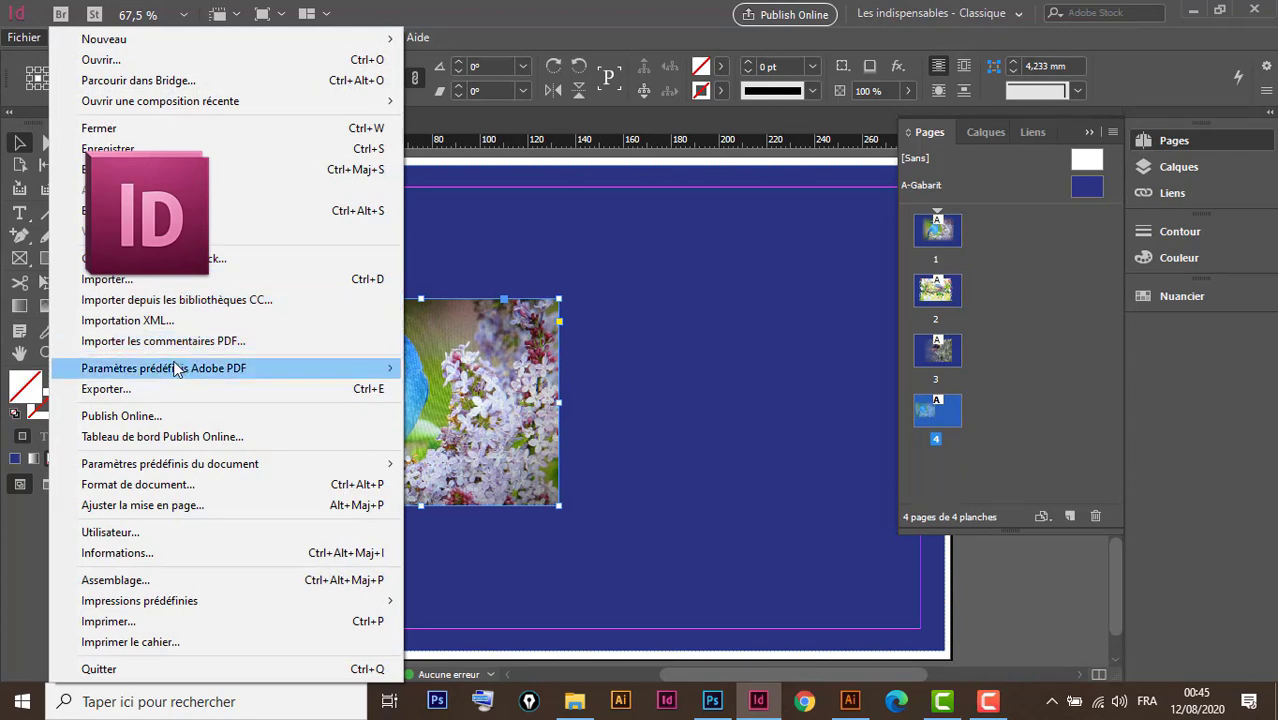
pyautogui.click(176, 283)
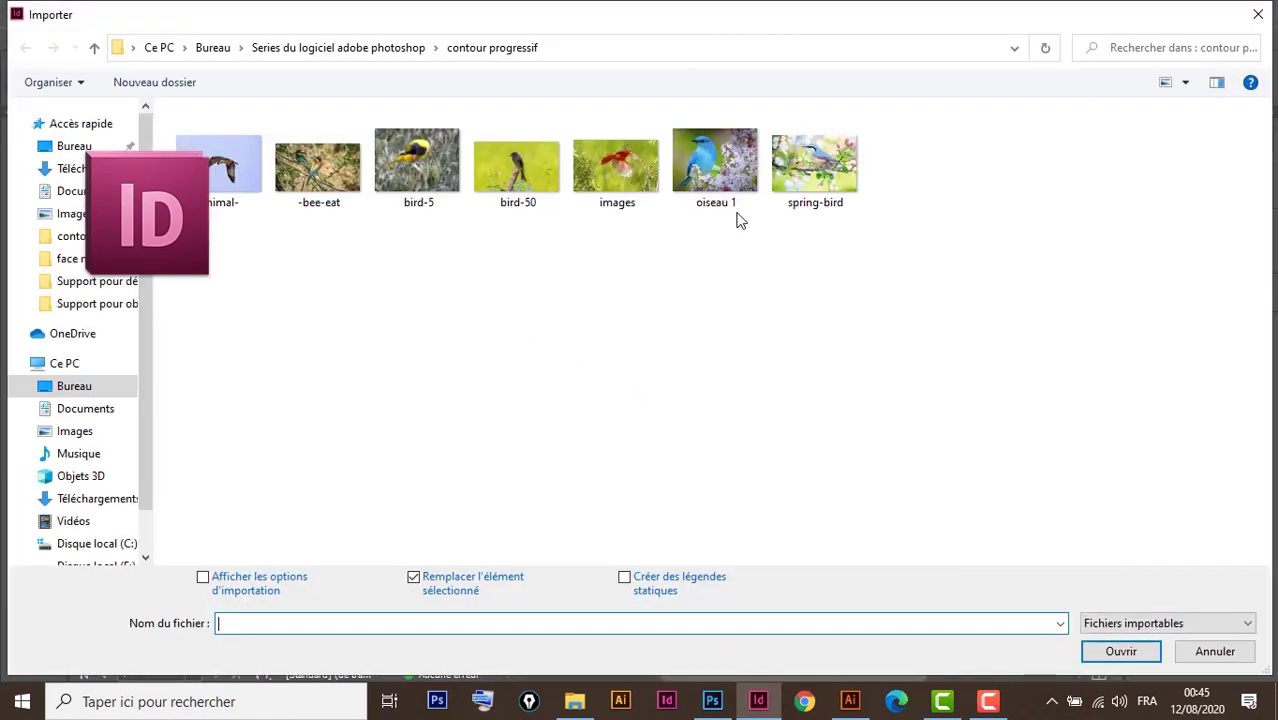
pyautogui.click(815, 165)
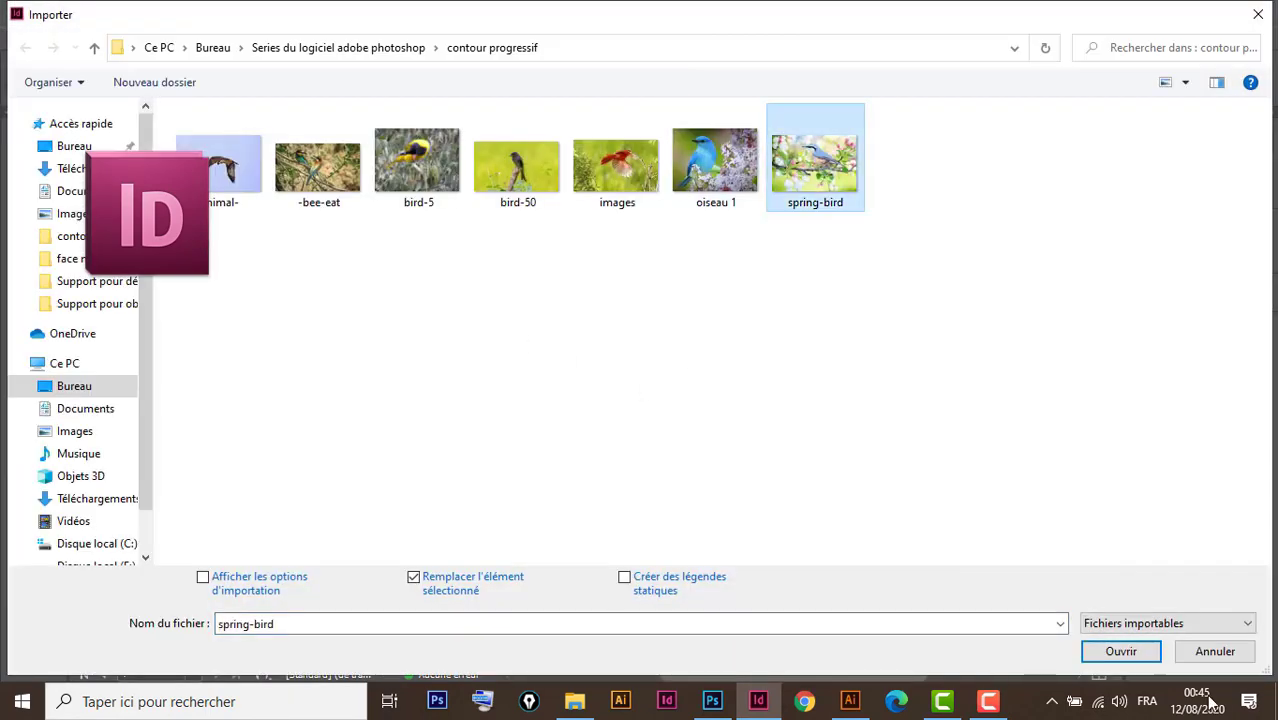
pyautogui.click(1141, 660)
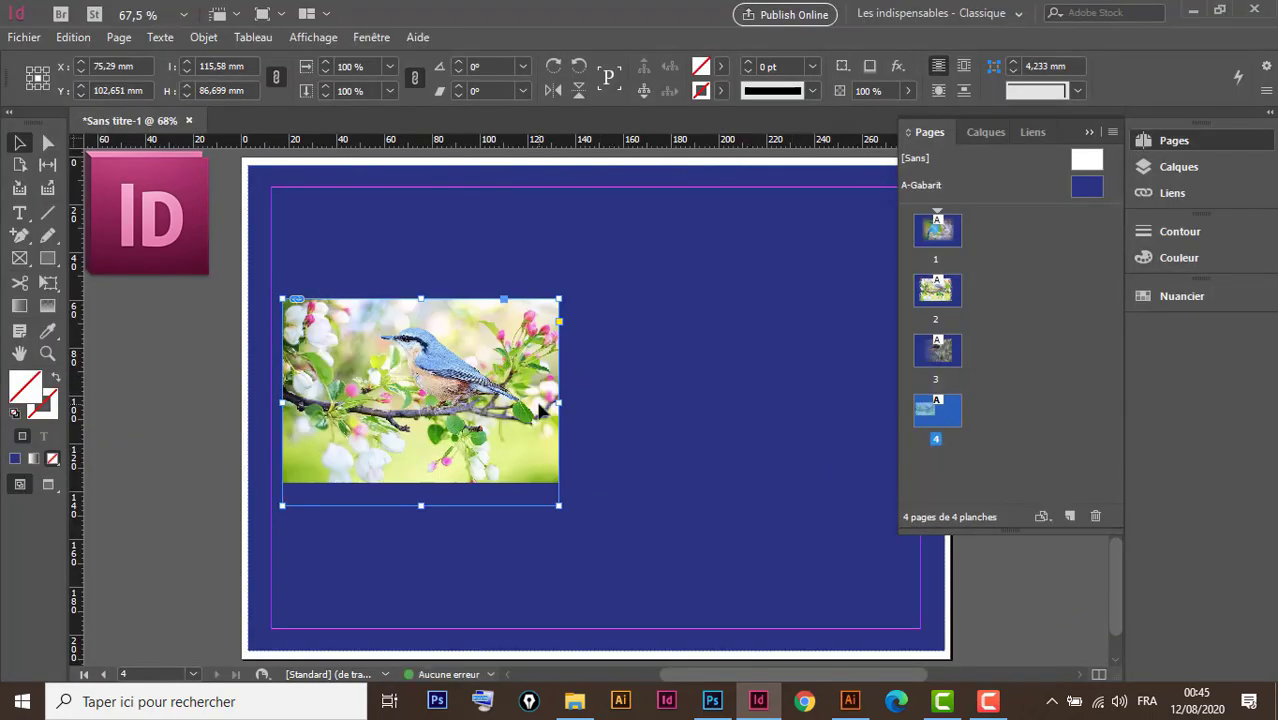
pyautogui.hotkey('ctrl', 'z')
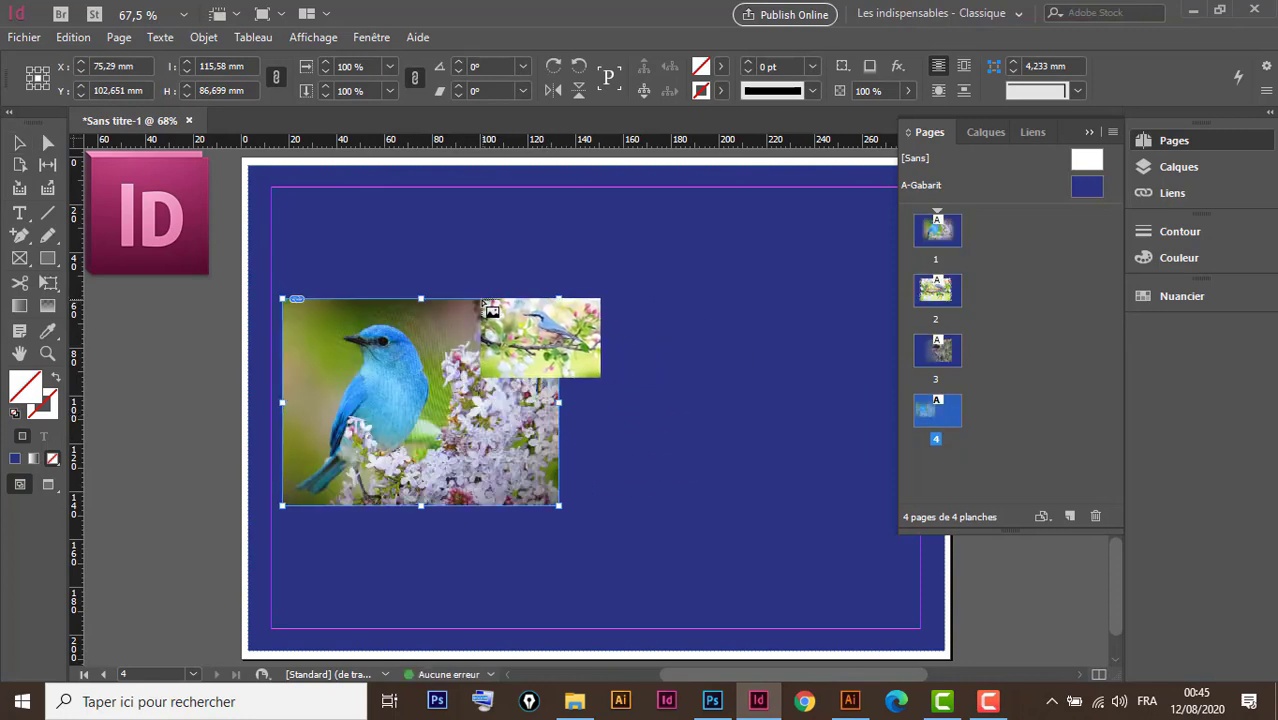
pyautogui.moveTo(483, 300); pyautogui.dragTo(790, 537)
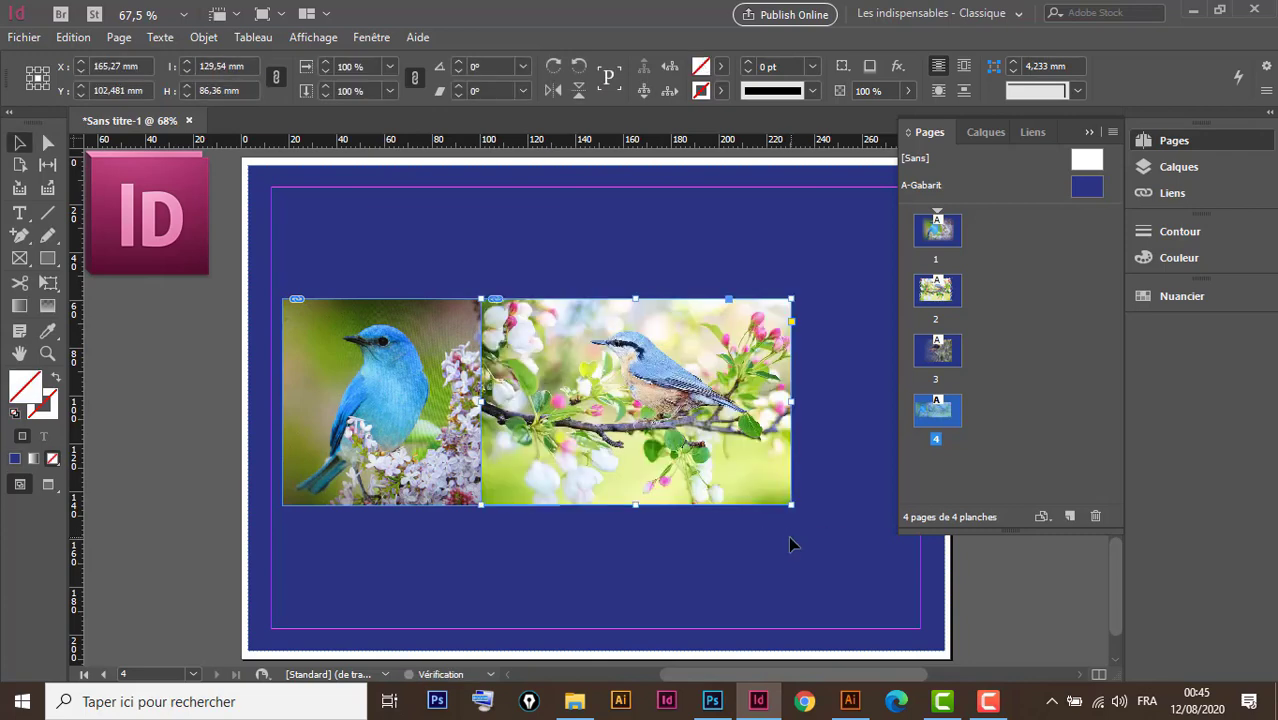
# Move both bird photos together about 22 mm right and 6 mm up, towards the centre of the page
pyautogui.click(599, 271)
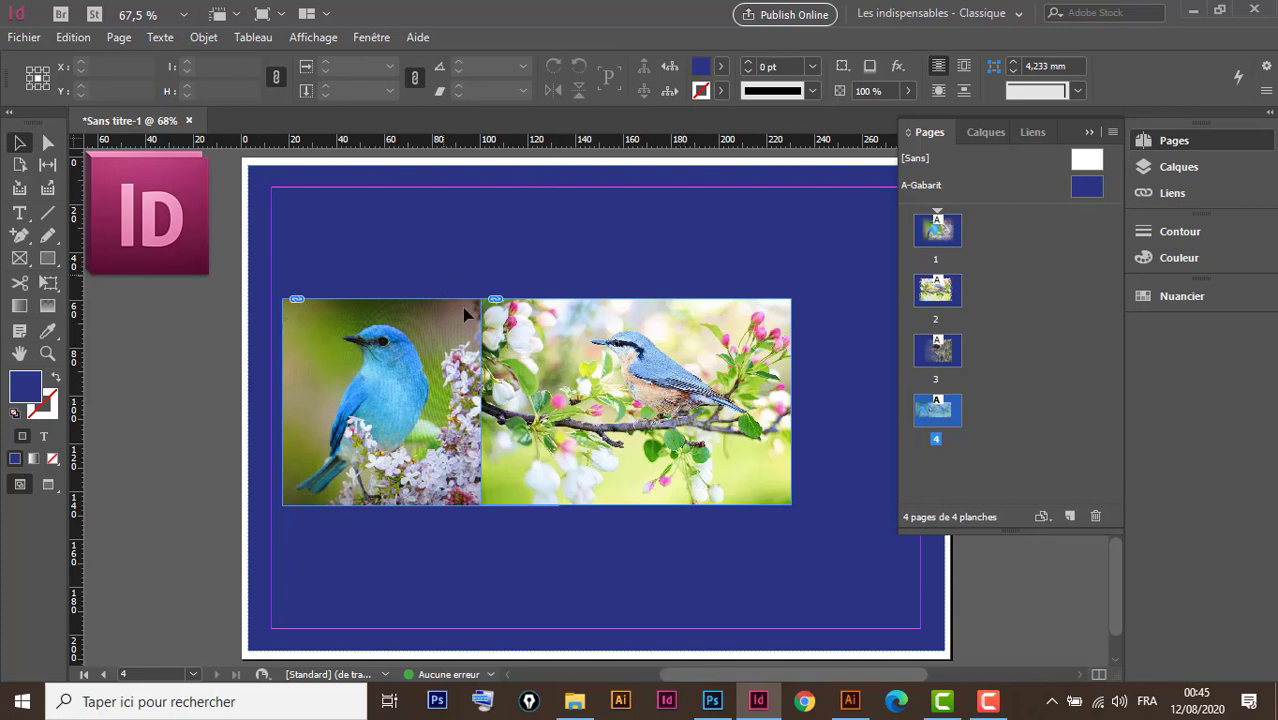
pyautogui.moveTo(532, 372); pyautogui.dragTo(567, 357)
pyautogui.click(638, 241)
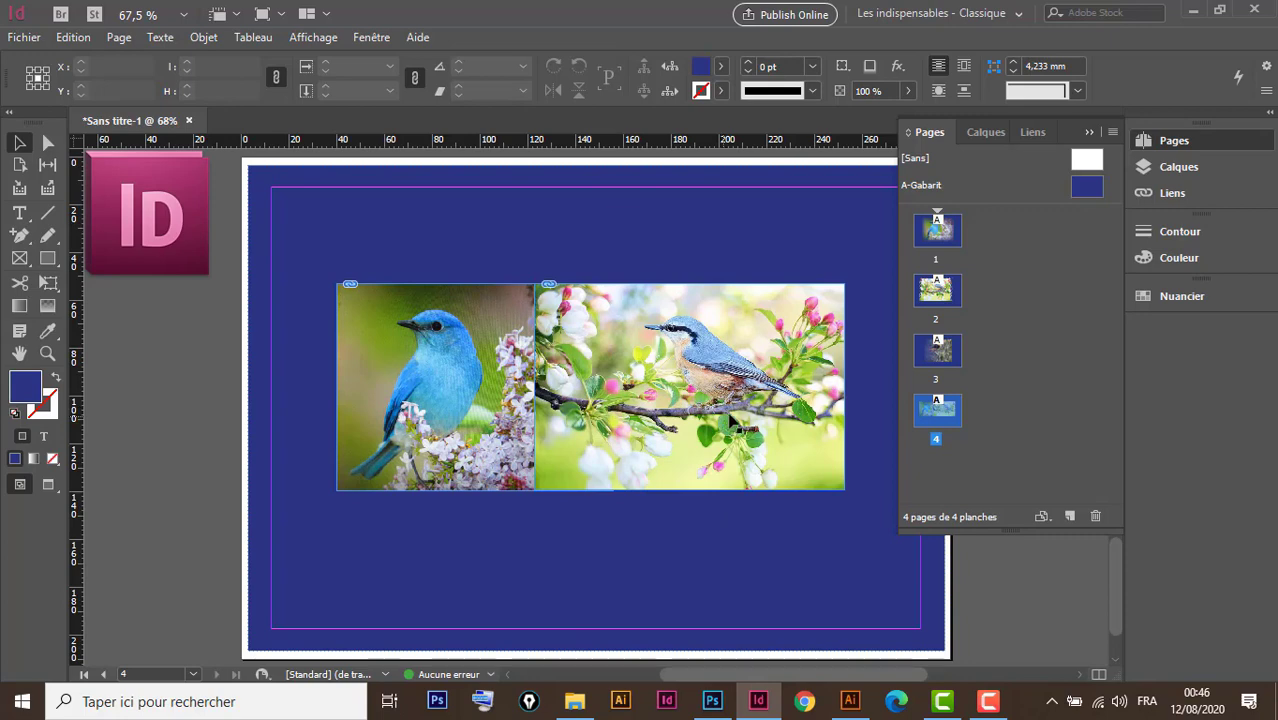
pyautogui.moveTo(736, 396); pyautogui.dragTo(641, 398)
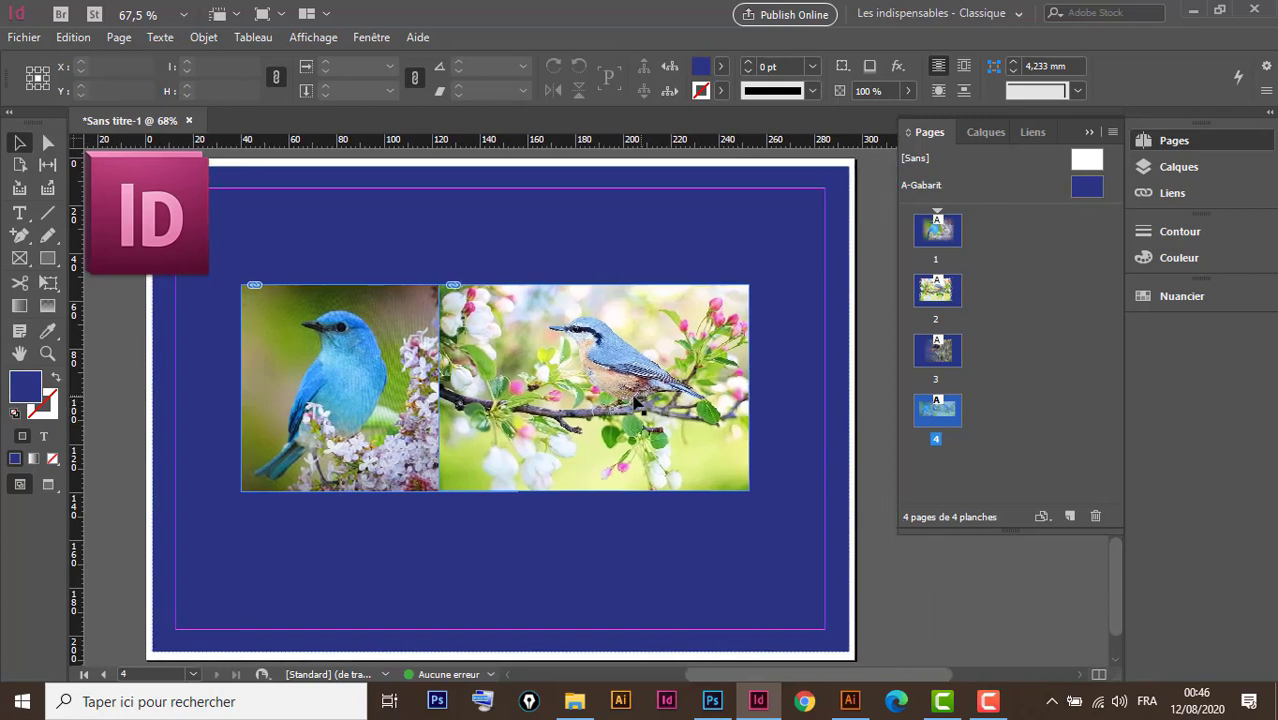
# Apply a Contour progressif directionnel effect to the spring-bird photo with a Gauche feather width of 32 mm
pyautogui.click(742, 306)
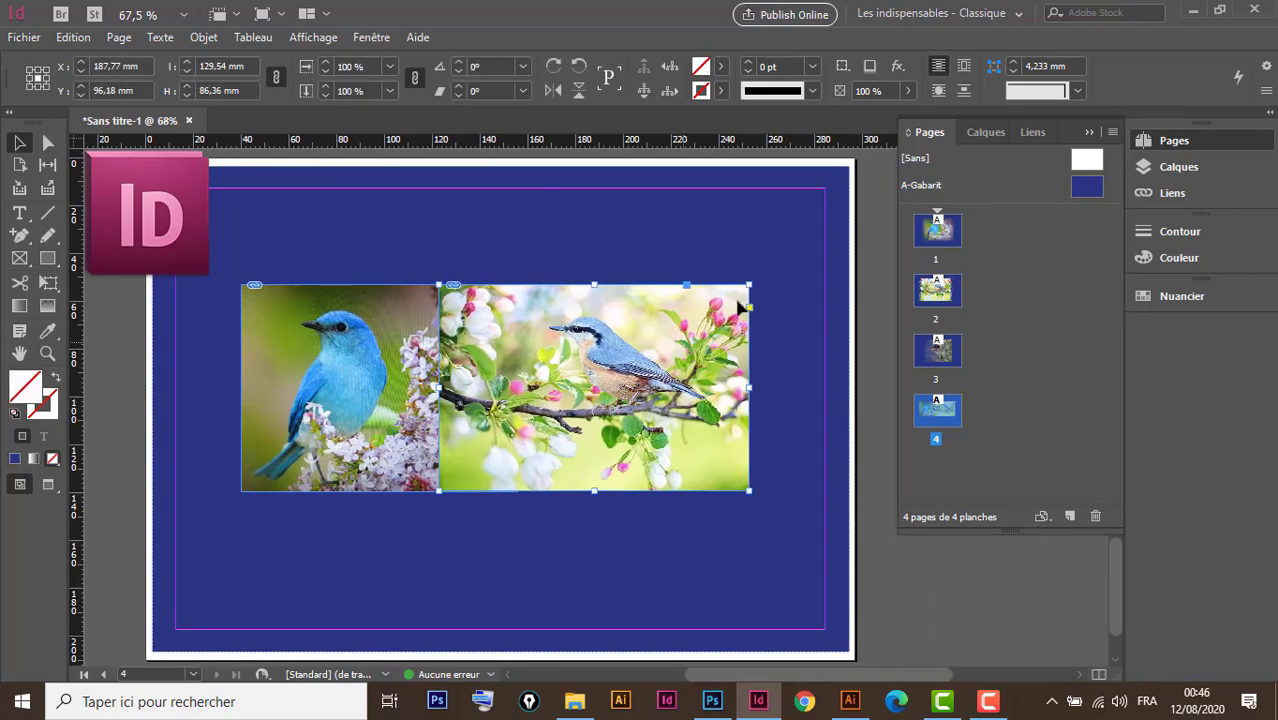
pyautogui.click(897, 66)
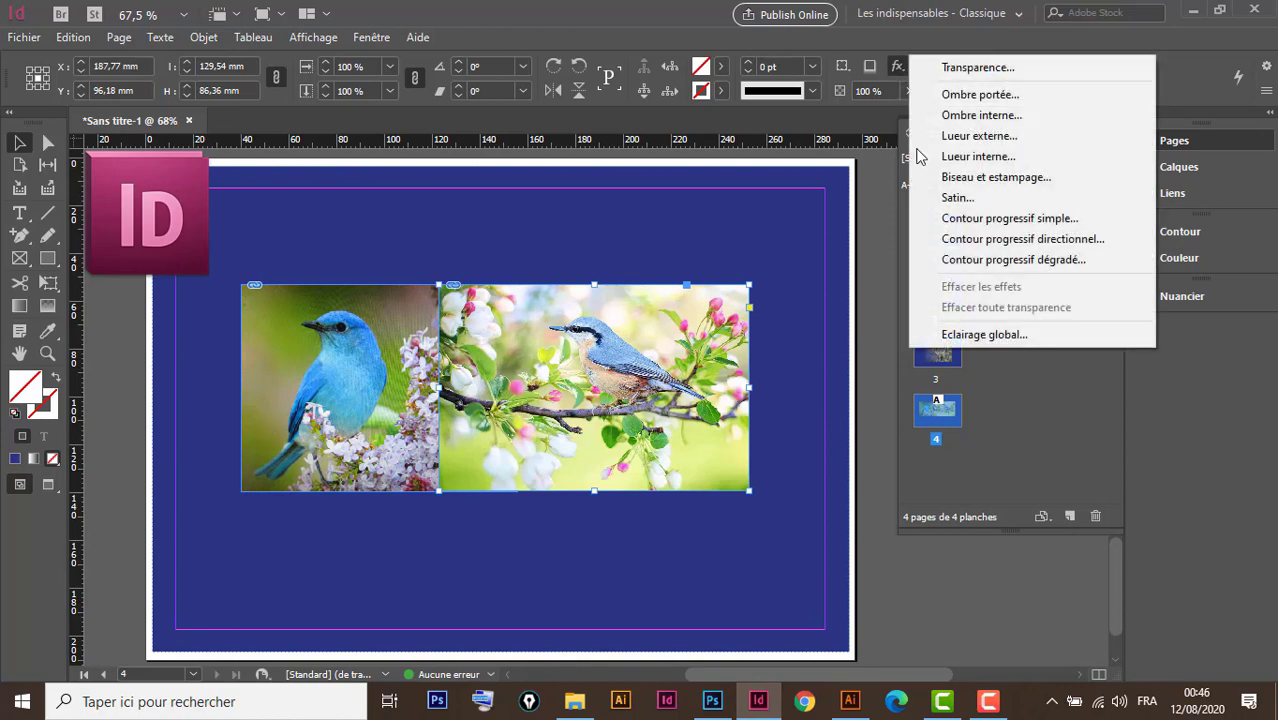
pyautogui.click(1024, 239)
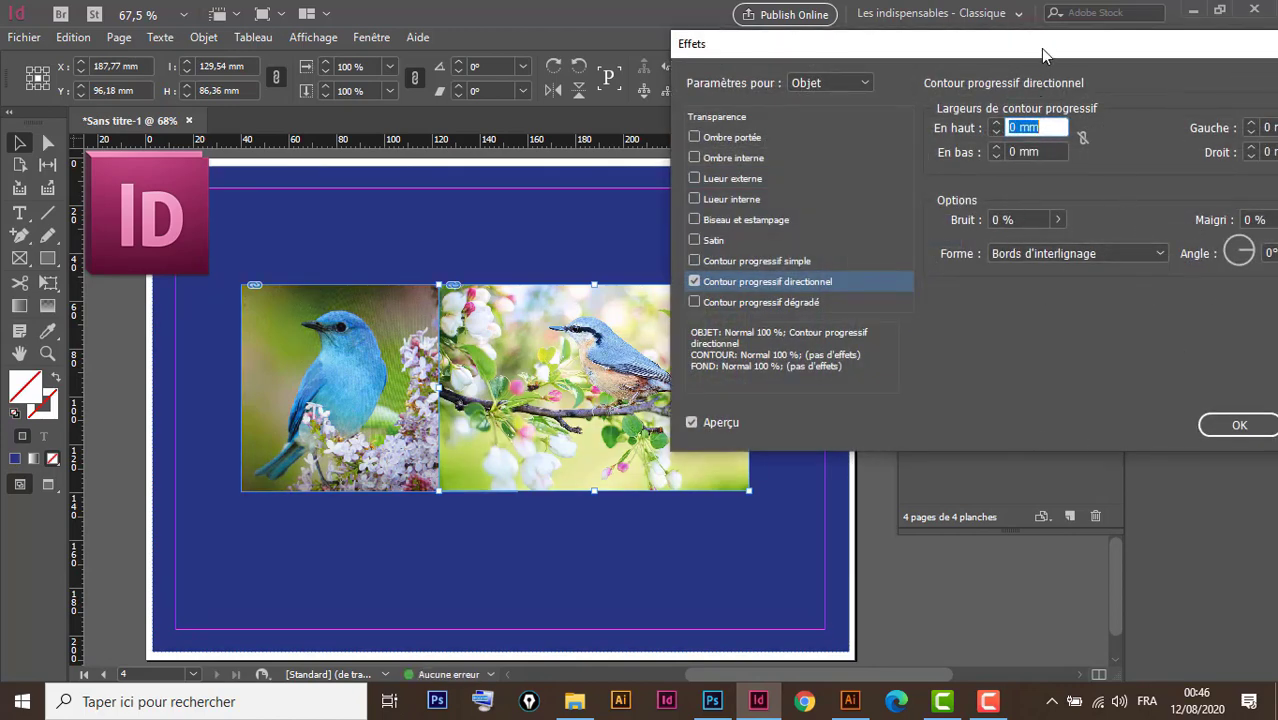
pyautogui.moveTo(1041, 51); pyautogui.dragTo(992, 47)
pyautogui.click(1201, 119)
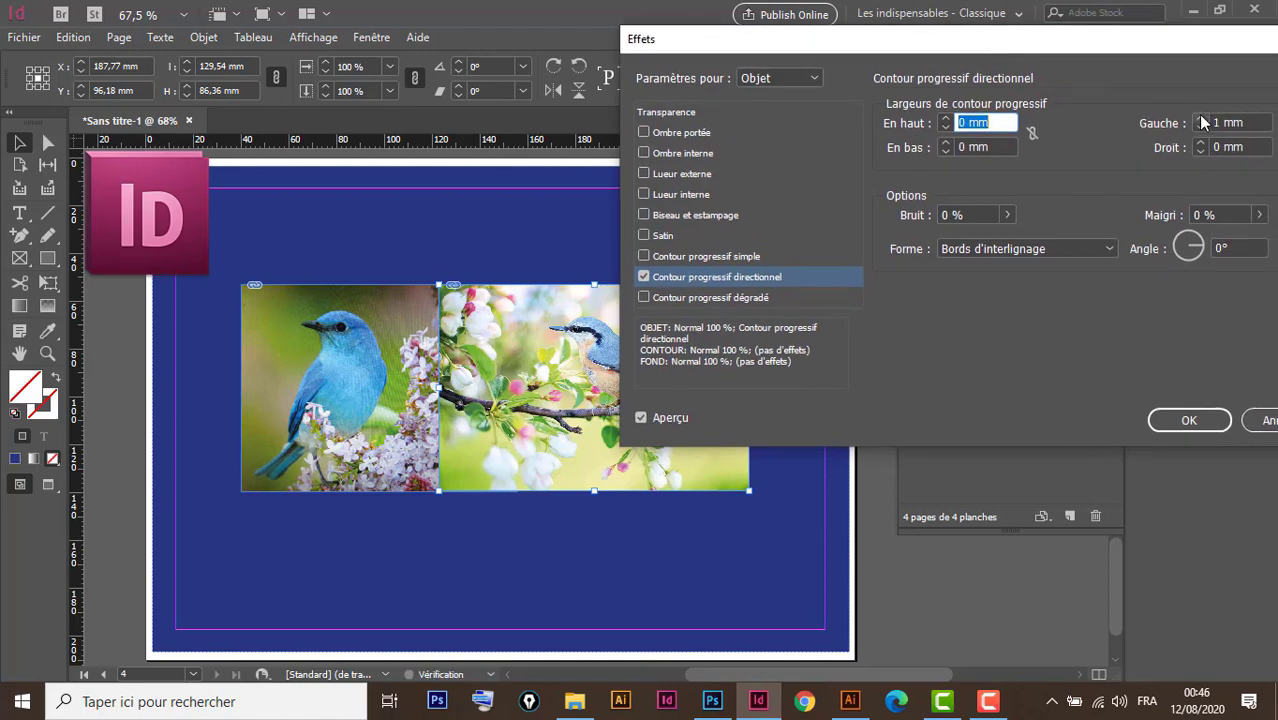
pyautogui.click(1201, 119)
pyautogui.click(1201, 119)
pyautogui.click(1201, 119)
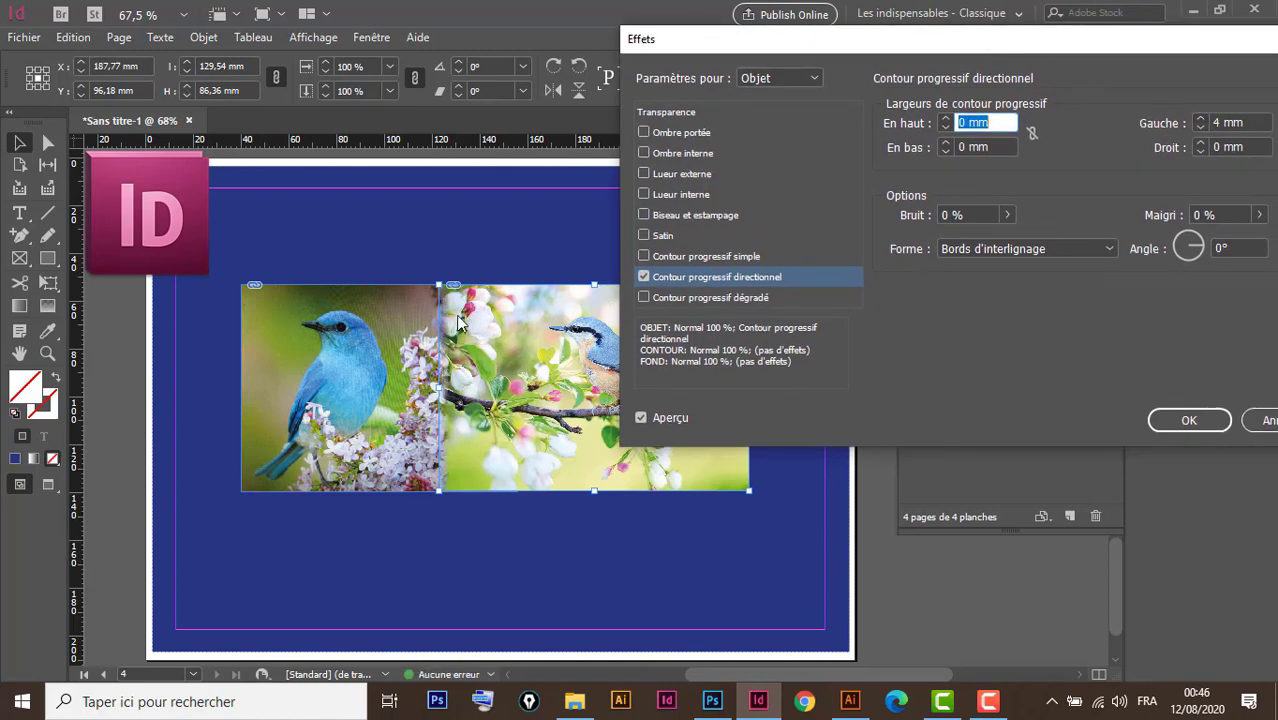
pyautogui.click(1201, 118)
pyautogui.click(1201, 118)
pyautogui.click(1201, 118)
pyautogui.click(1201, 118)
pyautogui.click(1201, 118)
pyautogui.click(1201, 118)
pyautogui.click(1200, 119)
pyautogui.click(1200, 119)
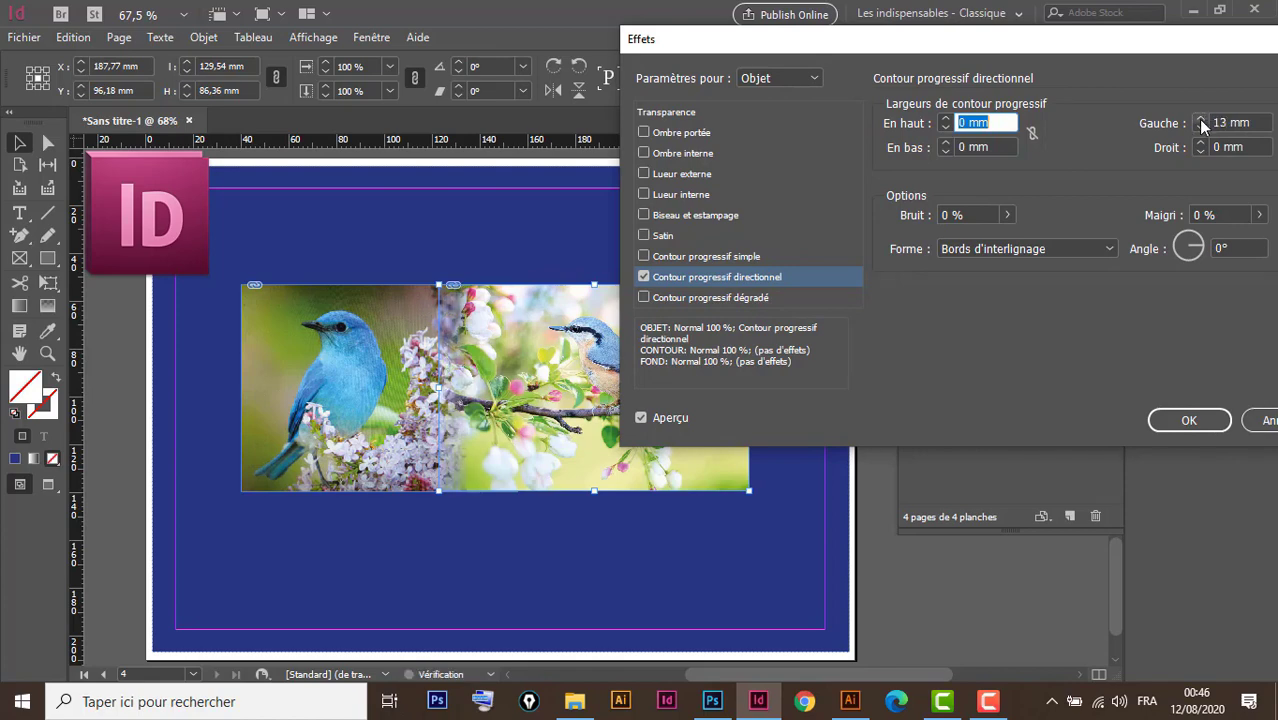
pyautogui.click(1200, 119)
pyautogui.click(1200, 119)
pyautogui.click(1200, 119)
pyautogui.click(1200, 119)
pyautogui.click(1200, 119)
pyautogui.click(1200, 119)
pyautogui.click(1200, 119)
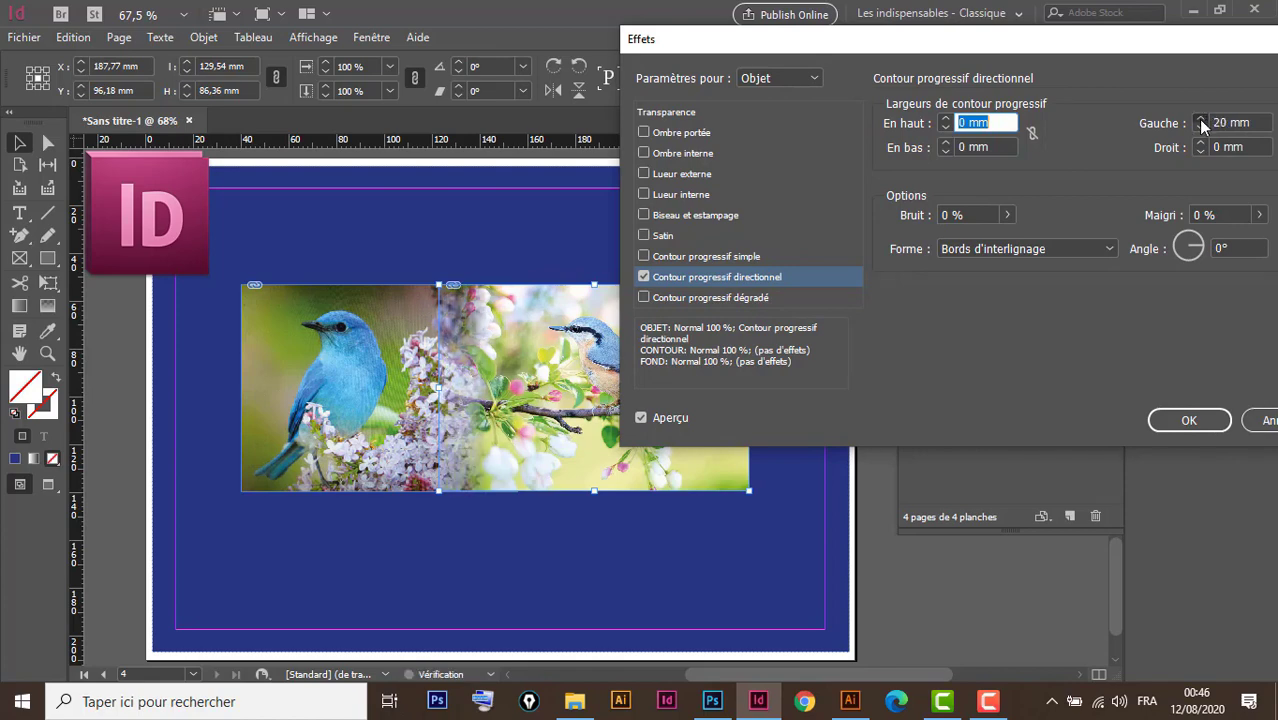
pyautogui.click(1200, 119)
pyautogui.click(1200, 119)
pyautogui.click(1200, 119)
pyautogui.click(1200, 119)
pyautogui.click(1200, 119)
pyautogui.click(1200, 119)
pyautogui.click(1200, 119)
pyautogui.click(1200, 119)
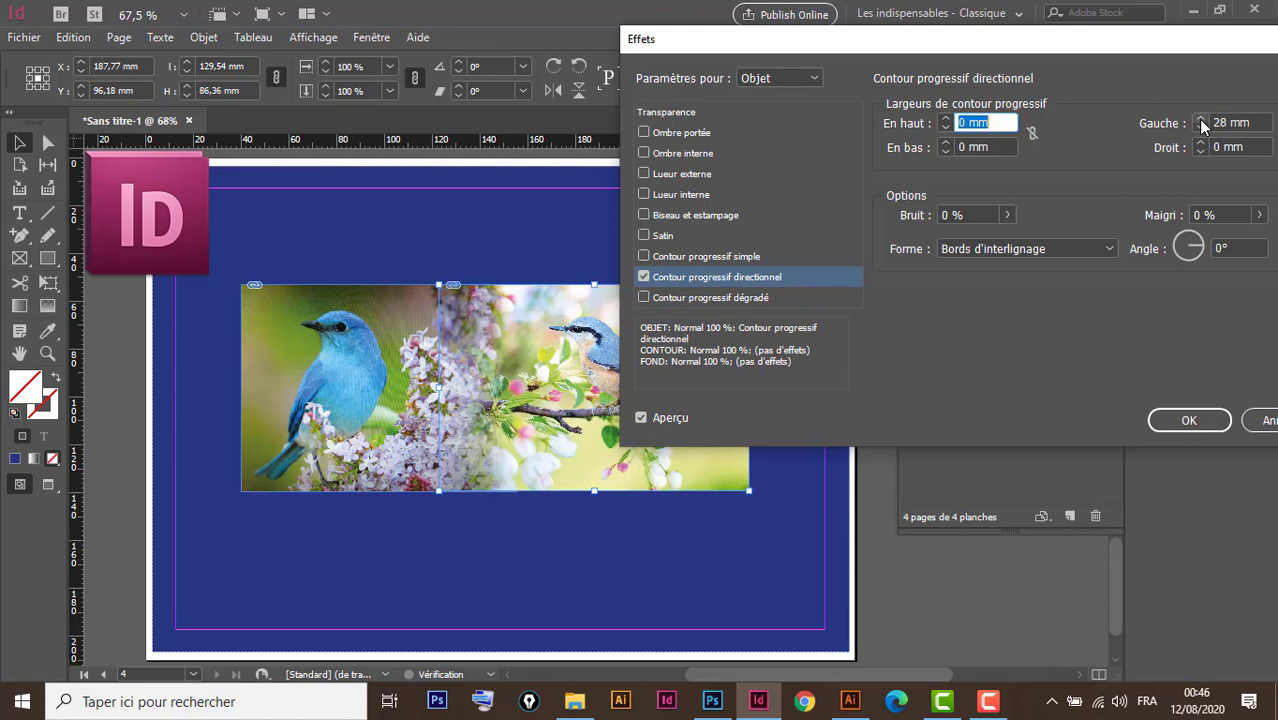
pyautogui.click(1200, 119)
pyautogui.click(1200, 119)
pyautogui.click(1200, 119)
pyautogui.click(1200, 119)
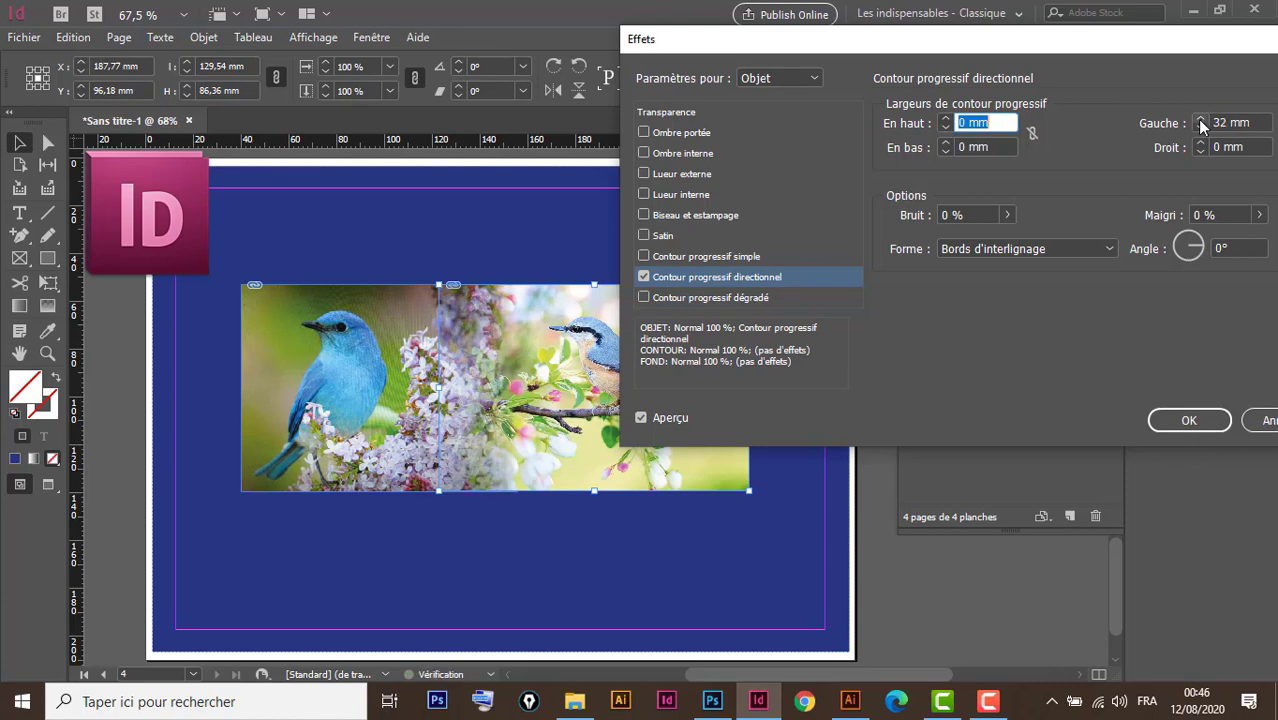
pyautogui.click(1215, 422)
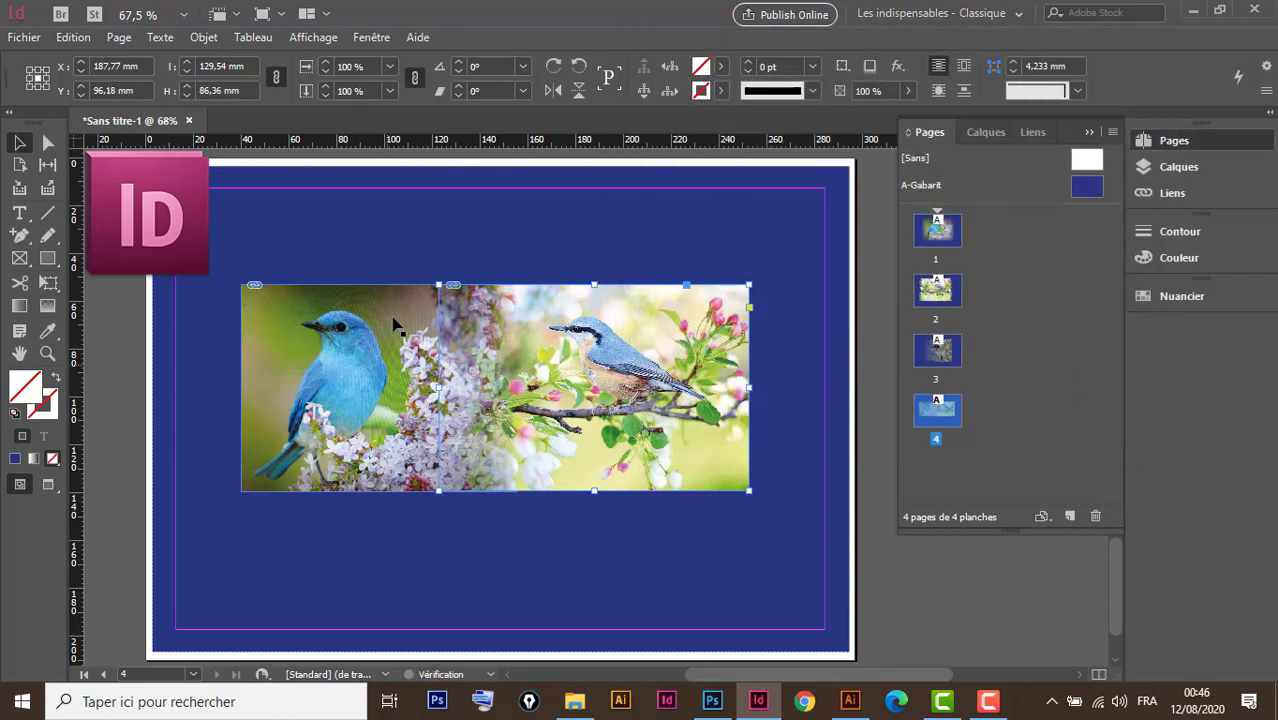
# Apply a Contour progressif directionnel effect to the blue bird photo with a Droit feather width of 20 mm
pyautogui.click(395, 320)
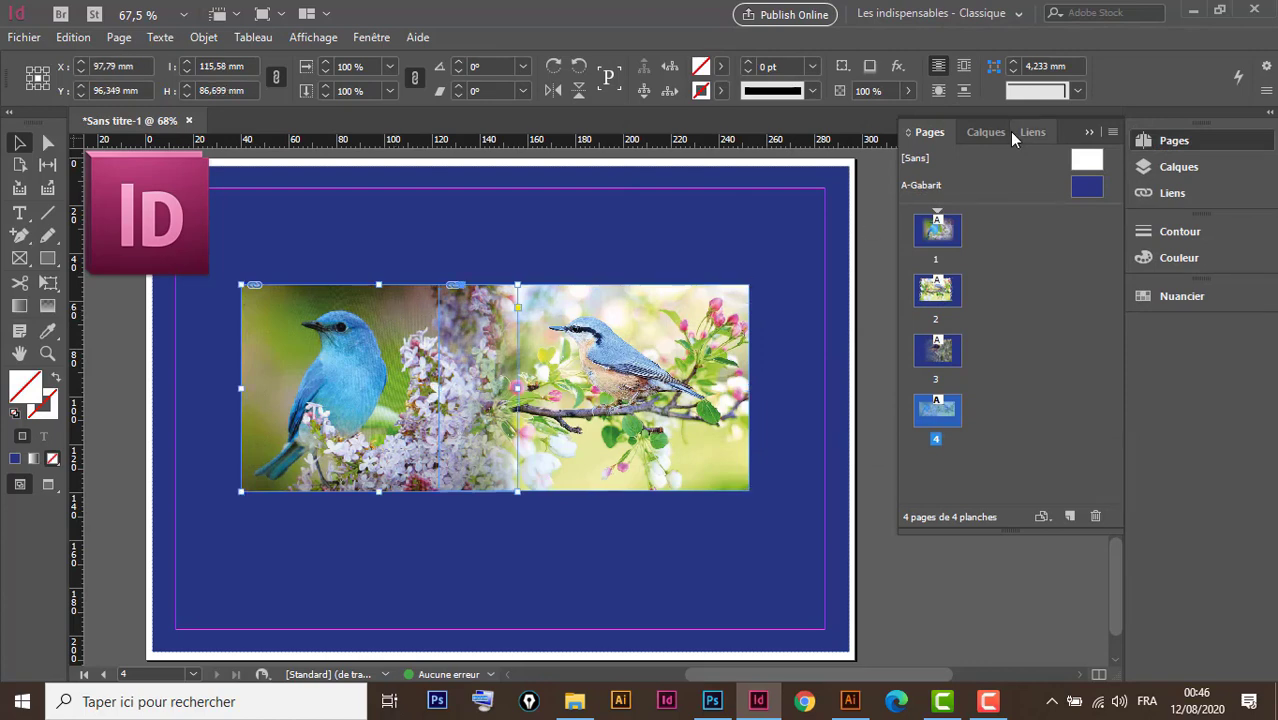
pyautogui.click(899, 70)
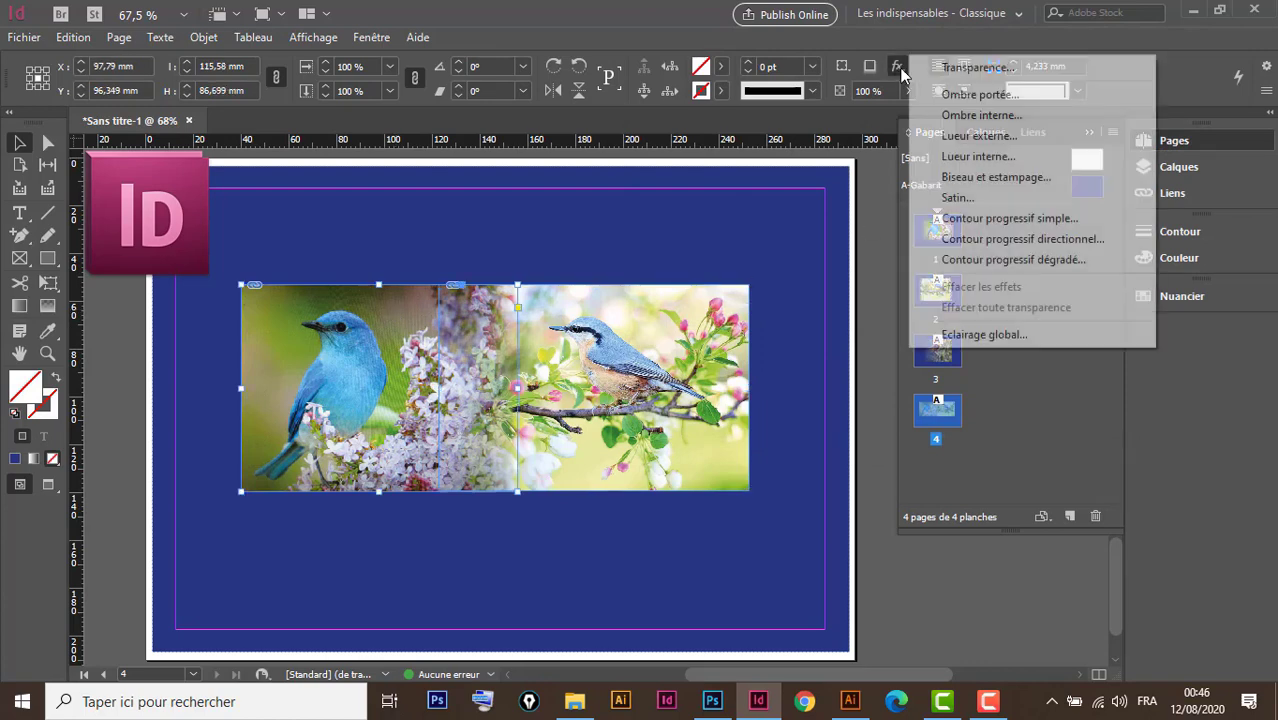
pyautogui.click(1065, 240)
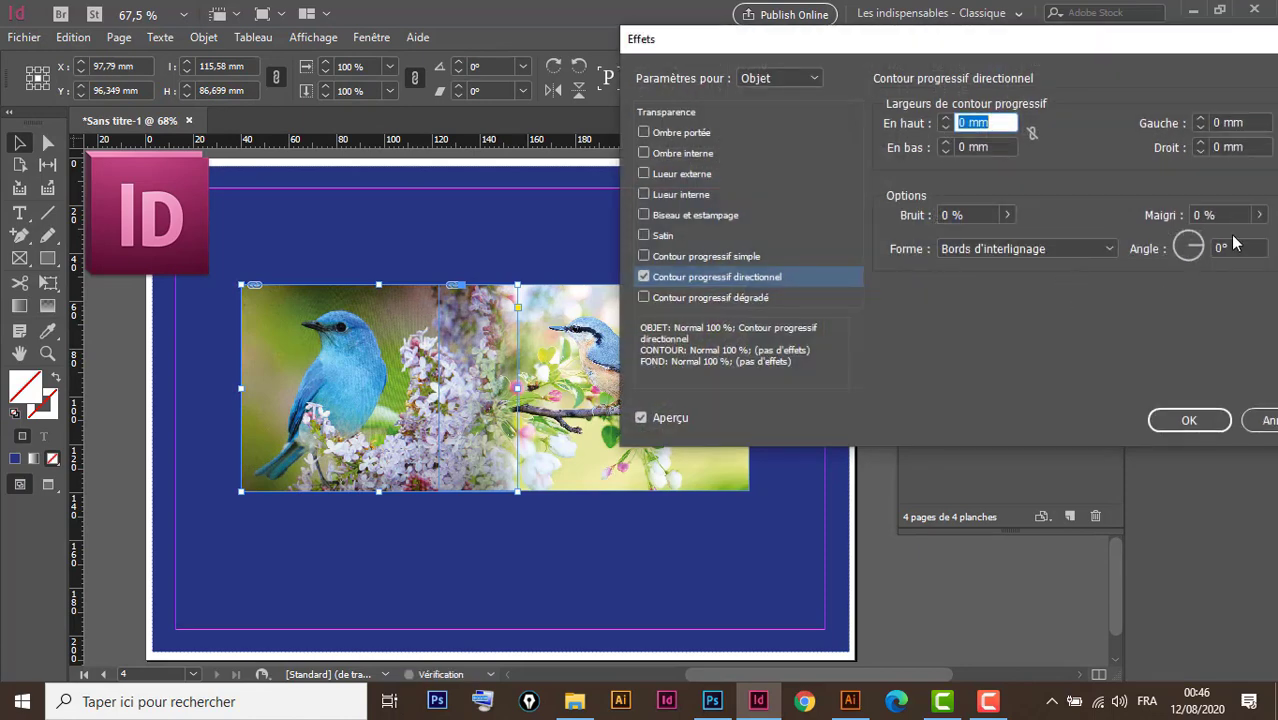
pyautogui.click(1201, 143)
pyautogui.click(1201, 143)
pyautogui.click(1201, 143)
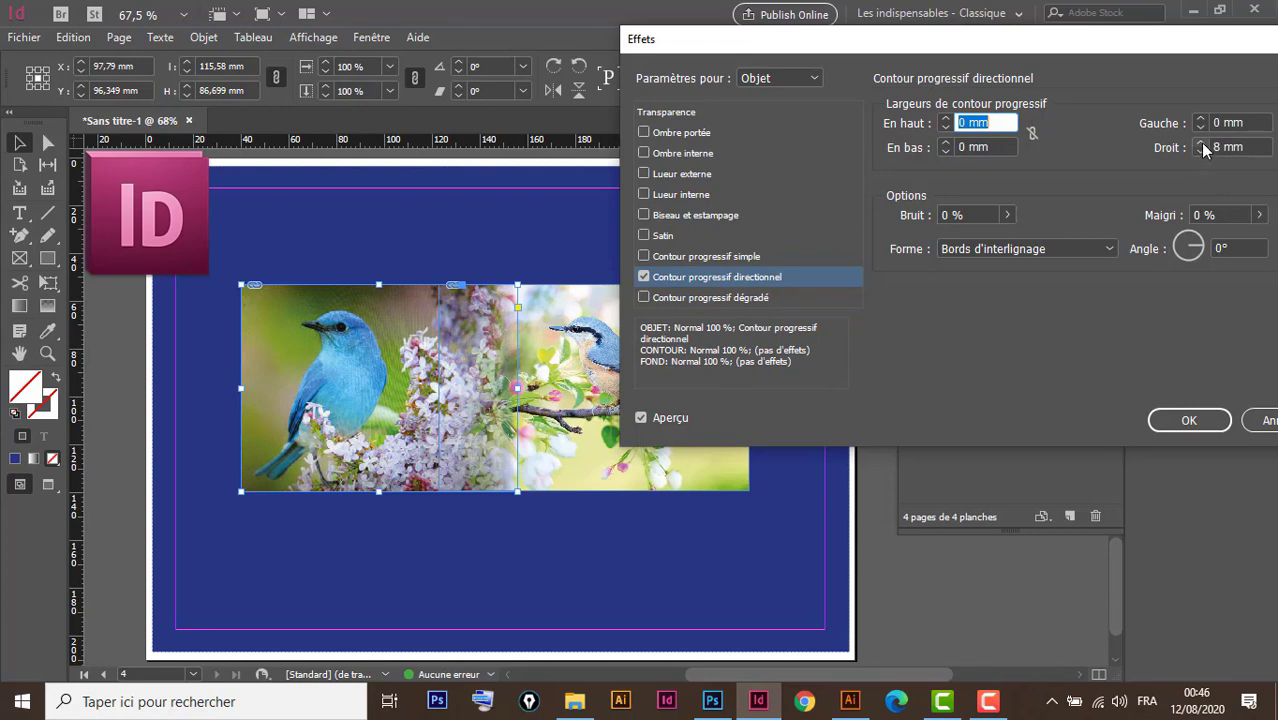
pyautogui.click(1201, 143)
pyautogui.click(1201, 143)
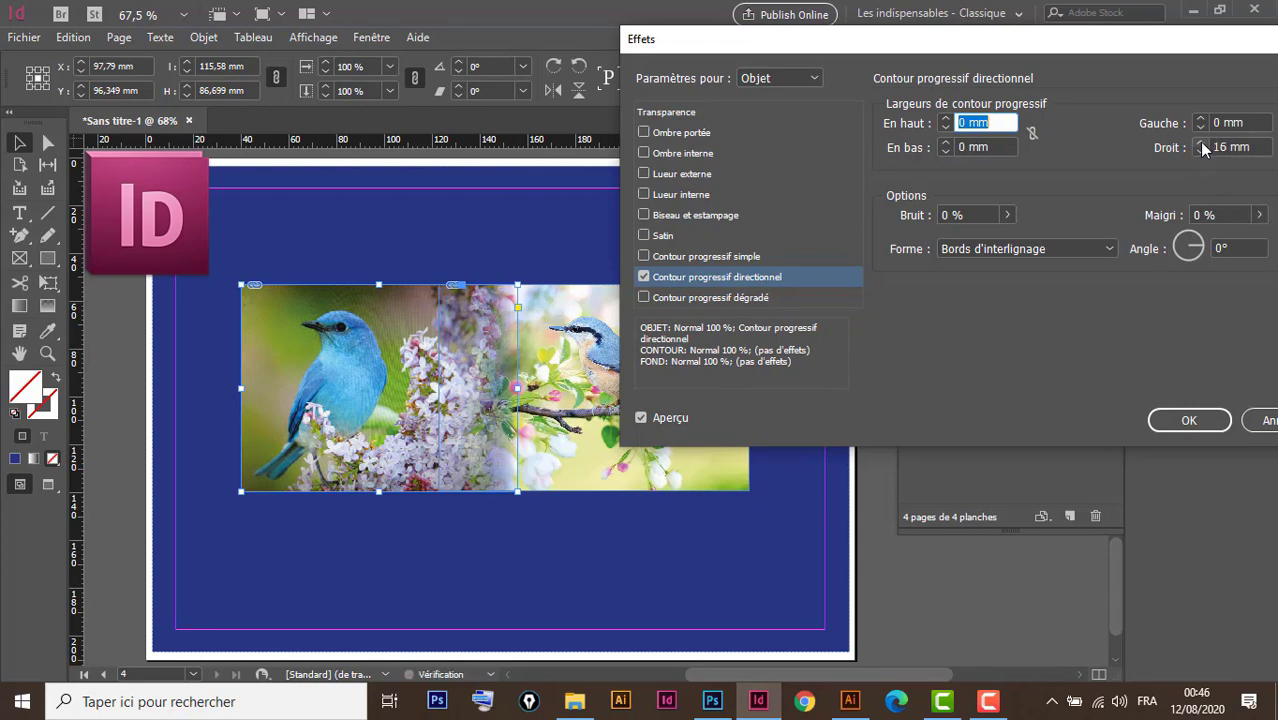
pyautogui.click(1201, 143)
pyautogui.click(1201, 143)
pyautogui.click(1201, 143)
pyautogui.click(1201, 143)
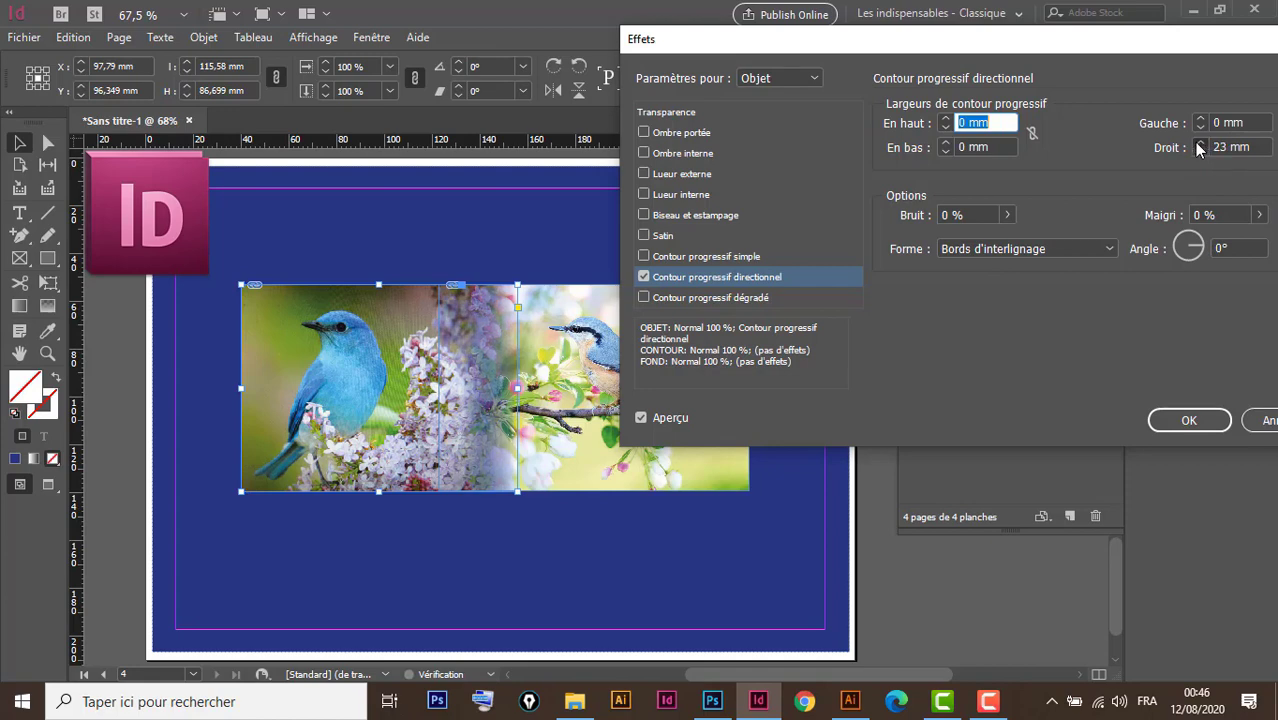
pyautogui.click(1200, 144)
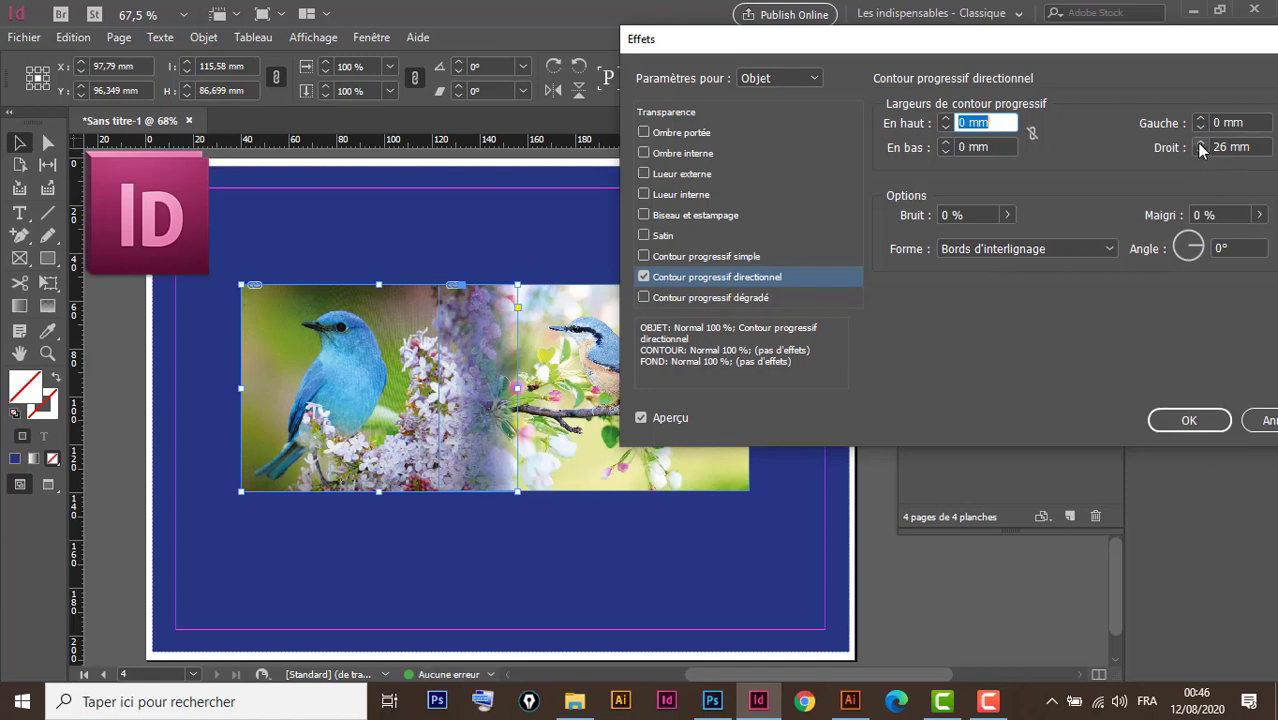
pyautogui.click(1200, 150)
pyautogui.click(1200, 150)
pyautogui.click(1200, 150)
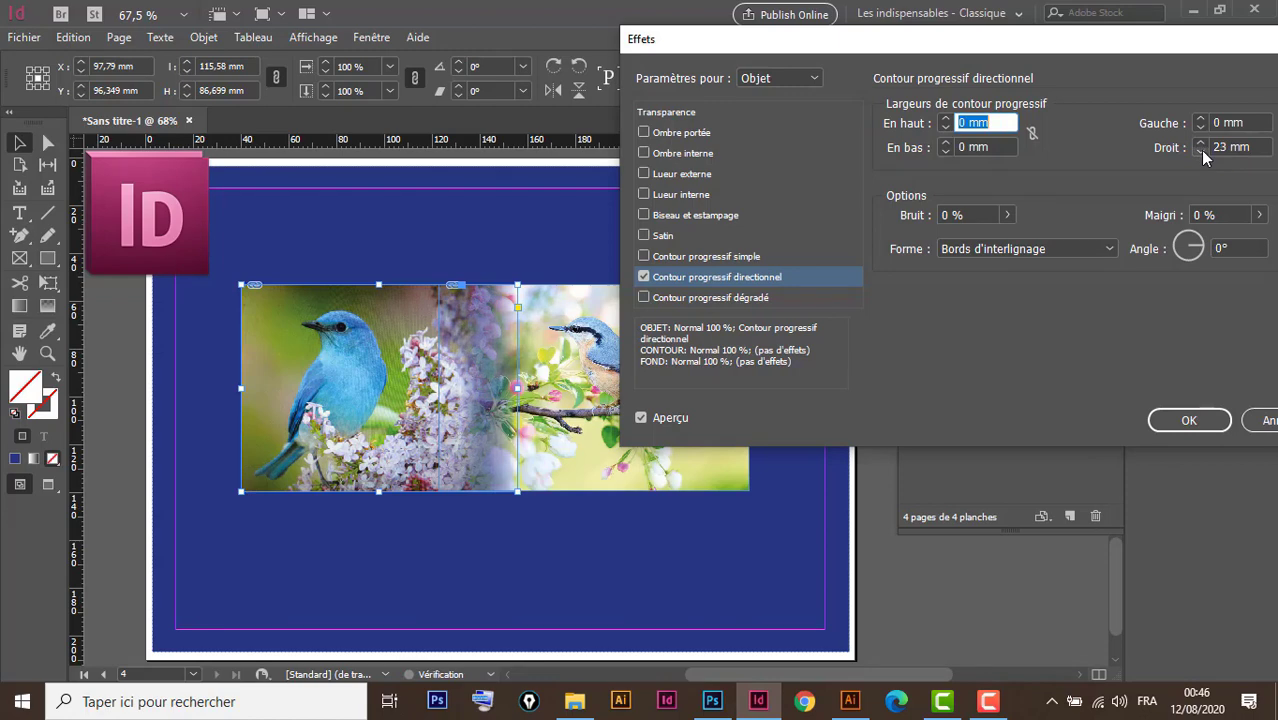
pyautogui.click(1200, 150)
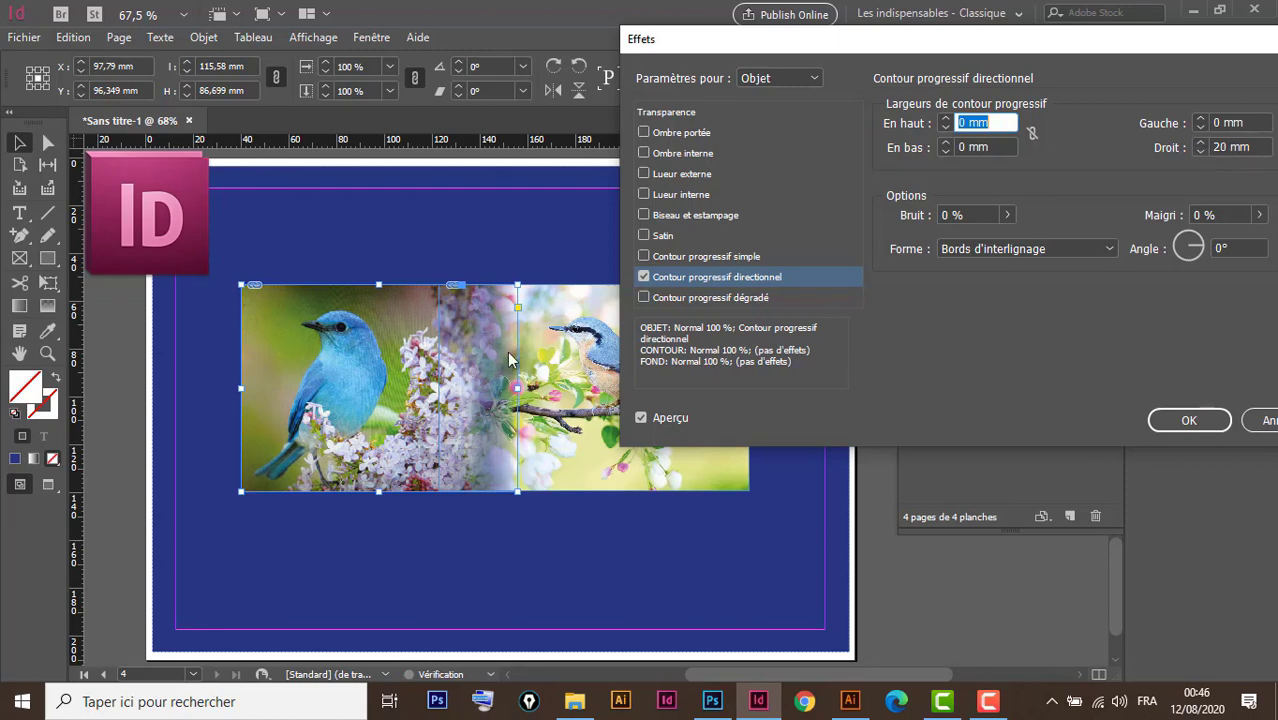
pyautogui.click(1175, 420)
pyautogui.click(204, 447)
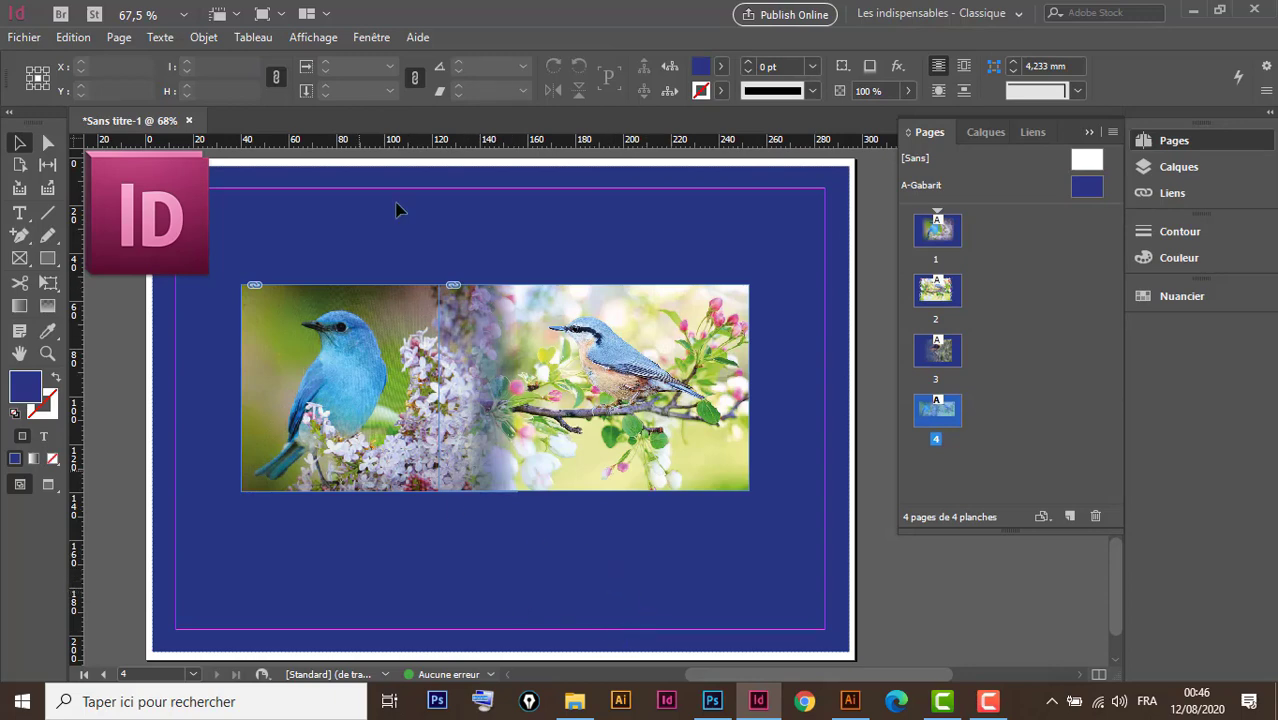
# Hide the frame edges around the photos on page 4 using the Masquer le contour du bloc option
pyautogui.click(313, 40)
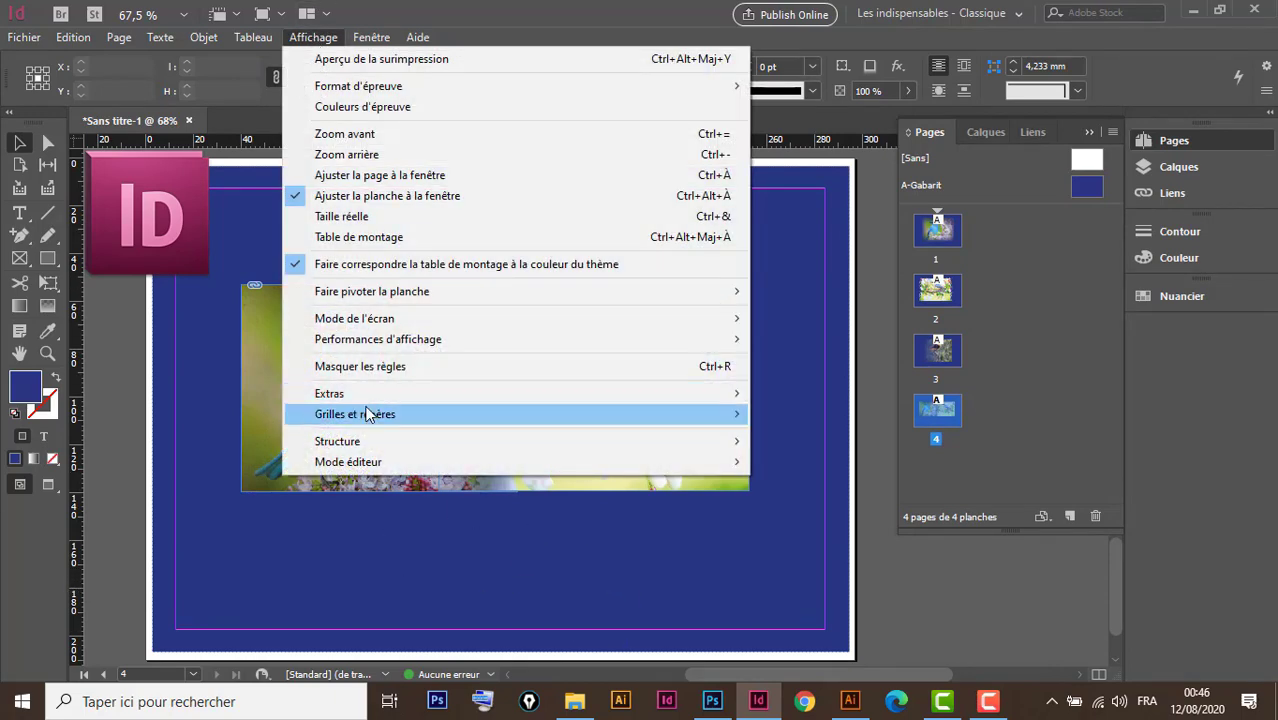
pyautogui.moveTo(367, 405)
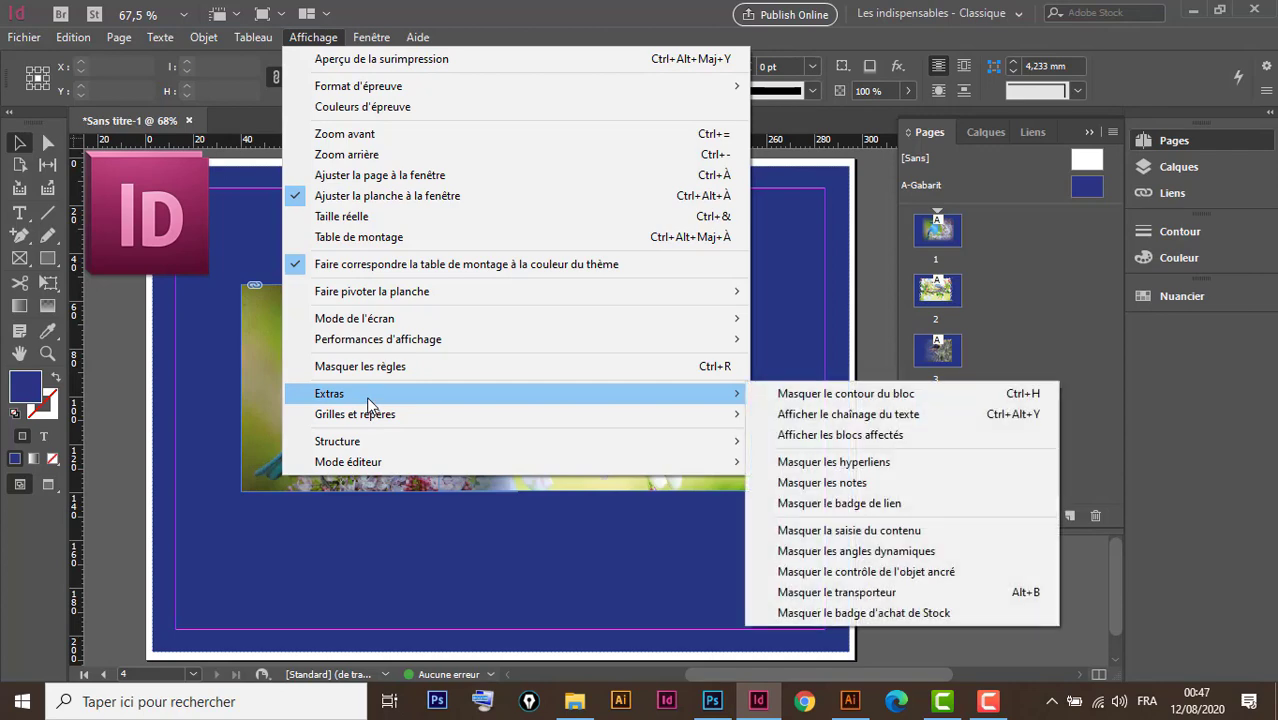
pyautogui.click(884, 396)
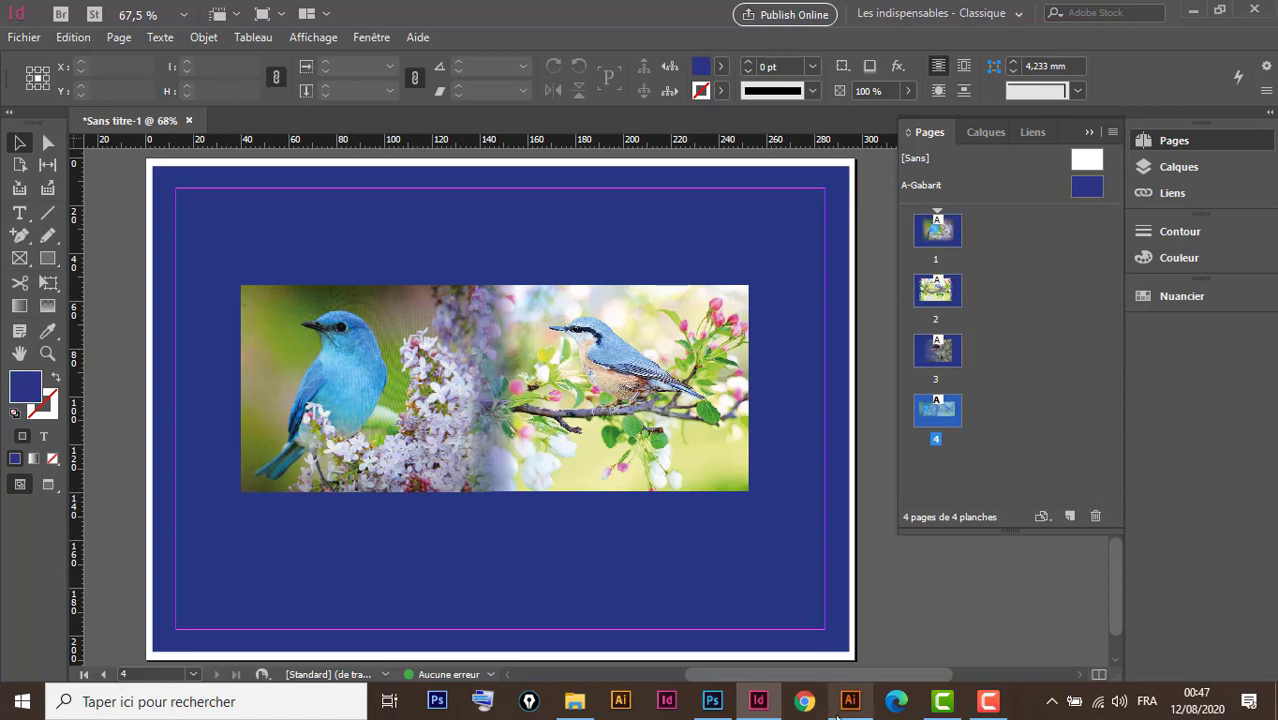
# Switch to the Illustrator document "Sans titre - 1"
pyautogui.moveTo(857, 703)
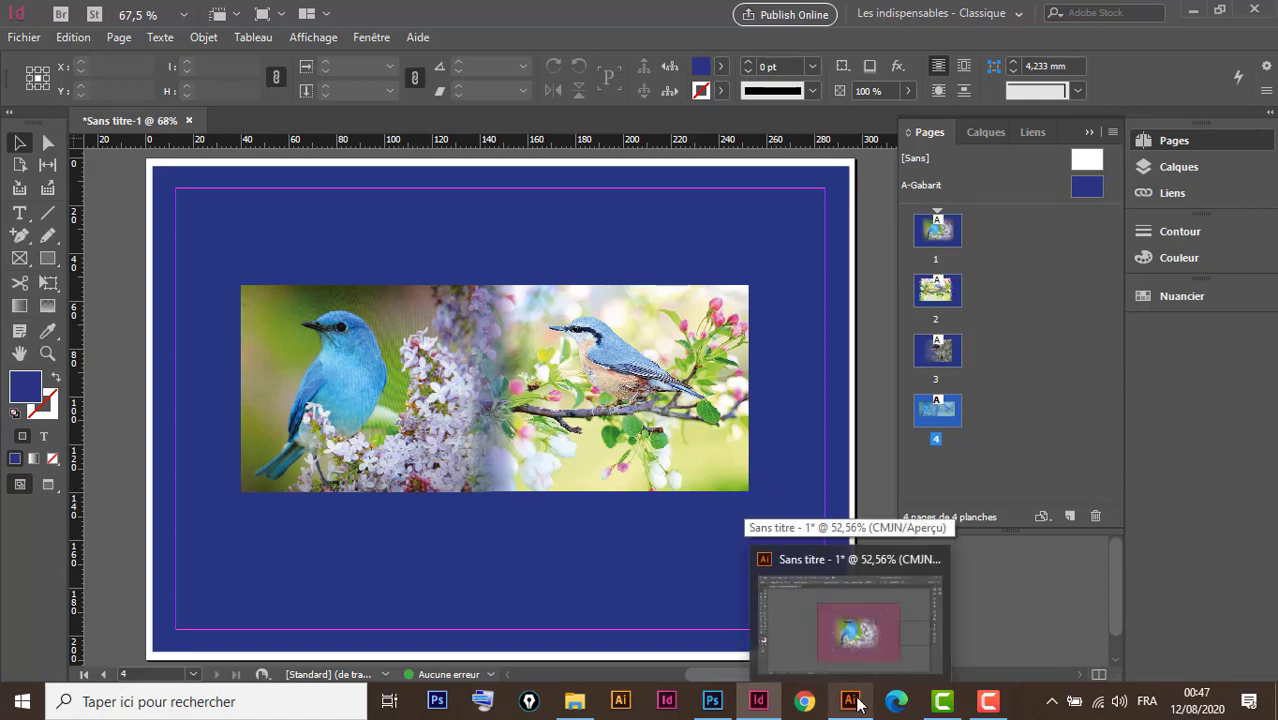